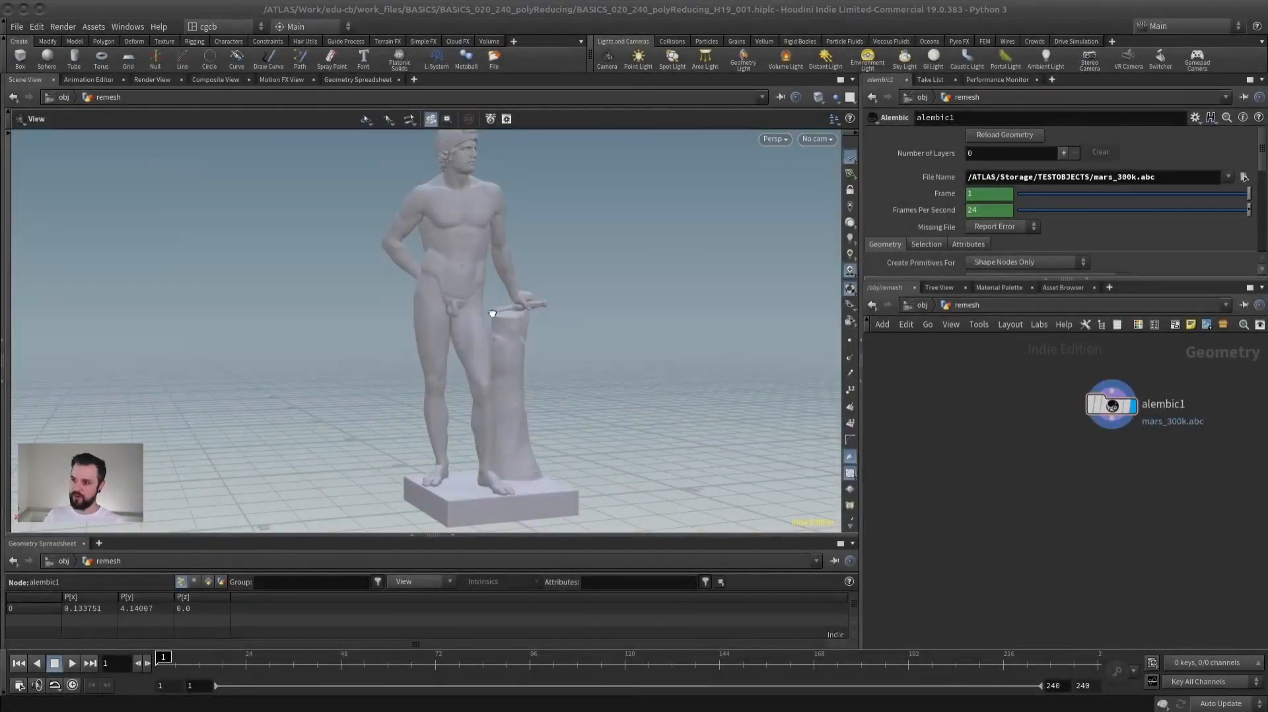
- Examine the statue's mesh in wireframe and shaded display from several angles
key(shift+w)
drag(492, 313, 500, 298)
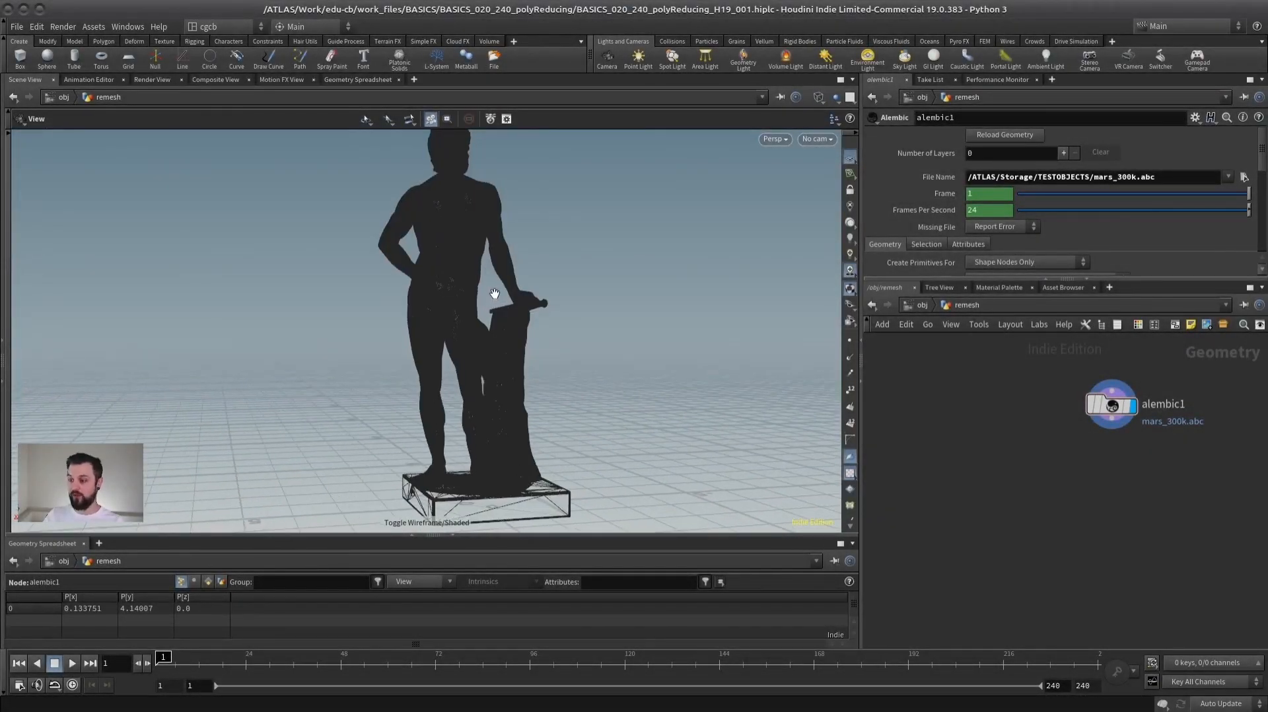
key(shift+w)
middle_drag(1042, 388, 914, 404)
drag(473, 295, 426, 331)
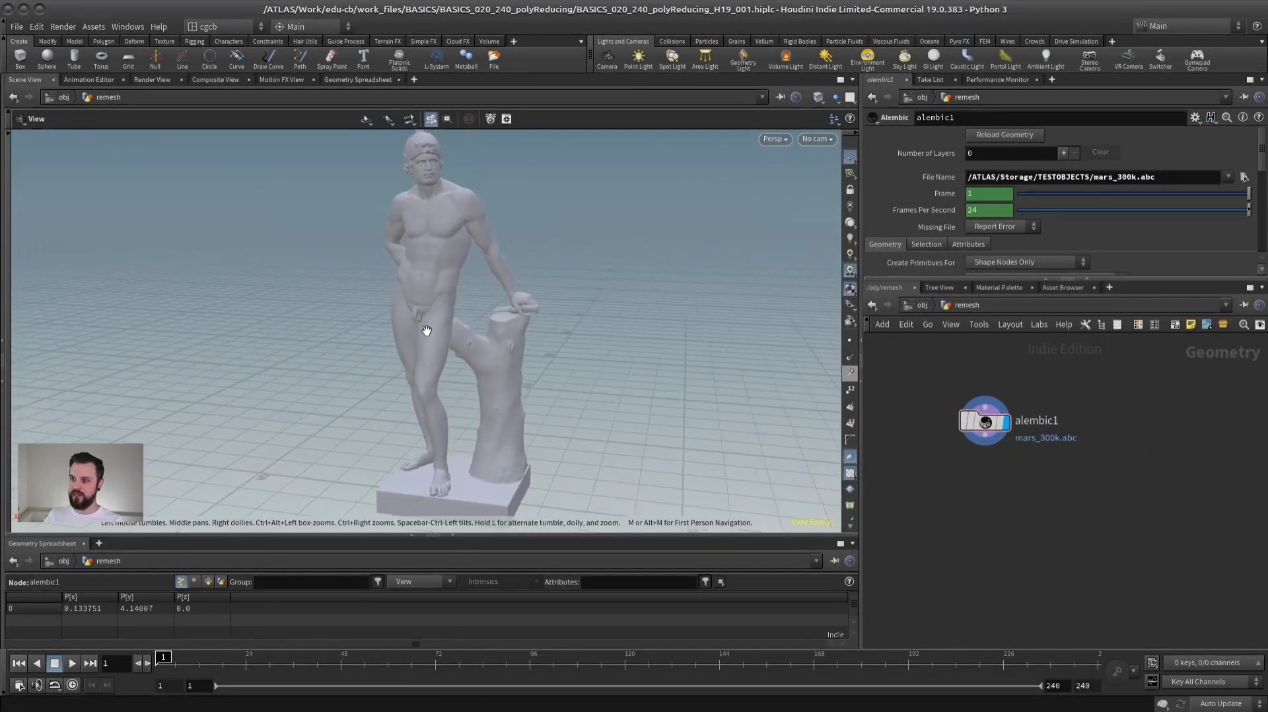
right_drag(426, 330, 467, 306)
- Add a Tommy test geometry node as a size reference and set its X translation to 2
key(Tab)
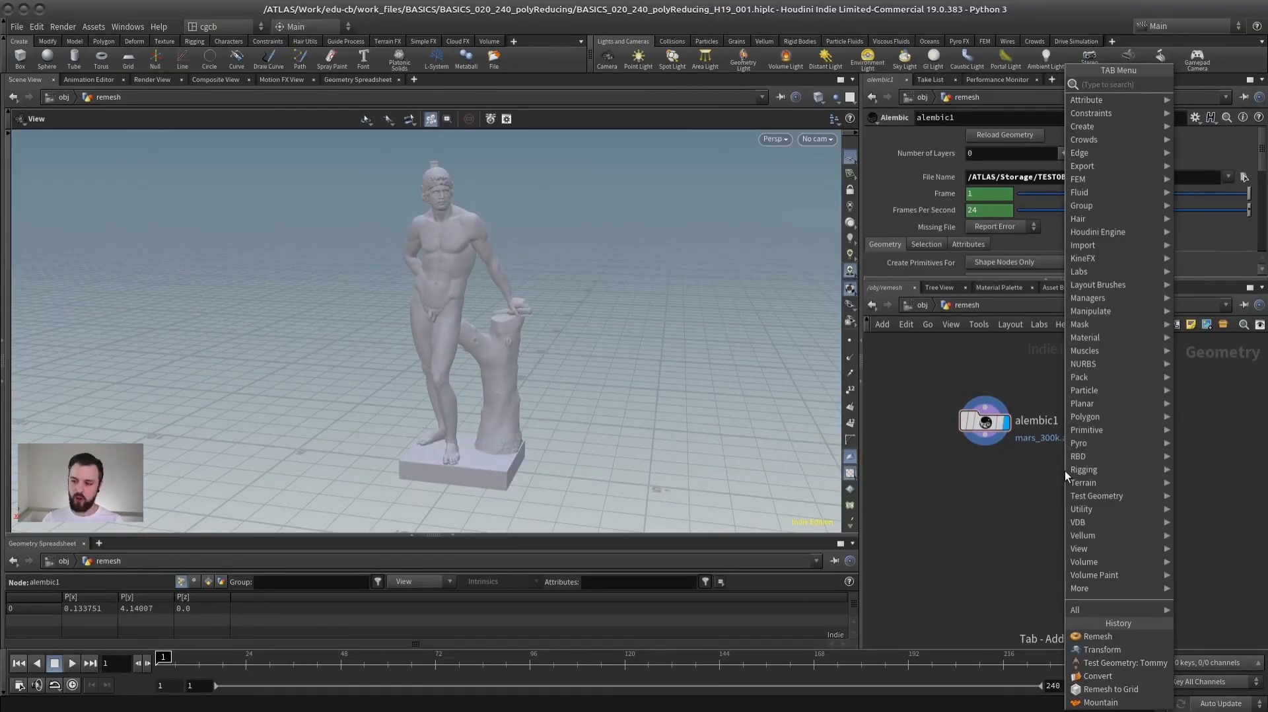
text(tom)
key(Return)
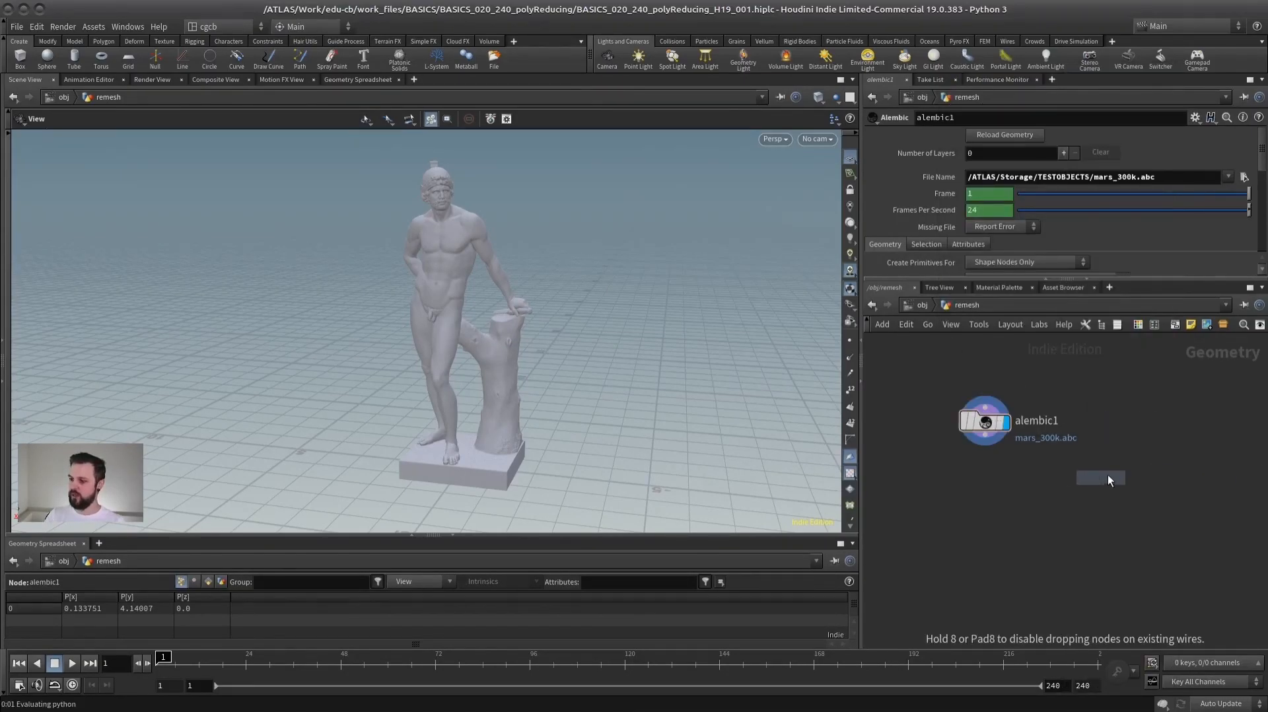
click(1107, 474)
click(939, 258)
text(2)
key(Return)
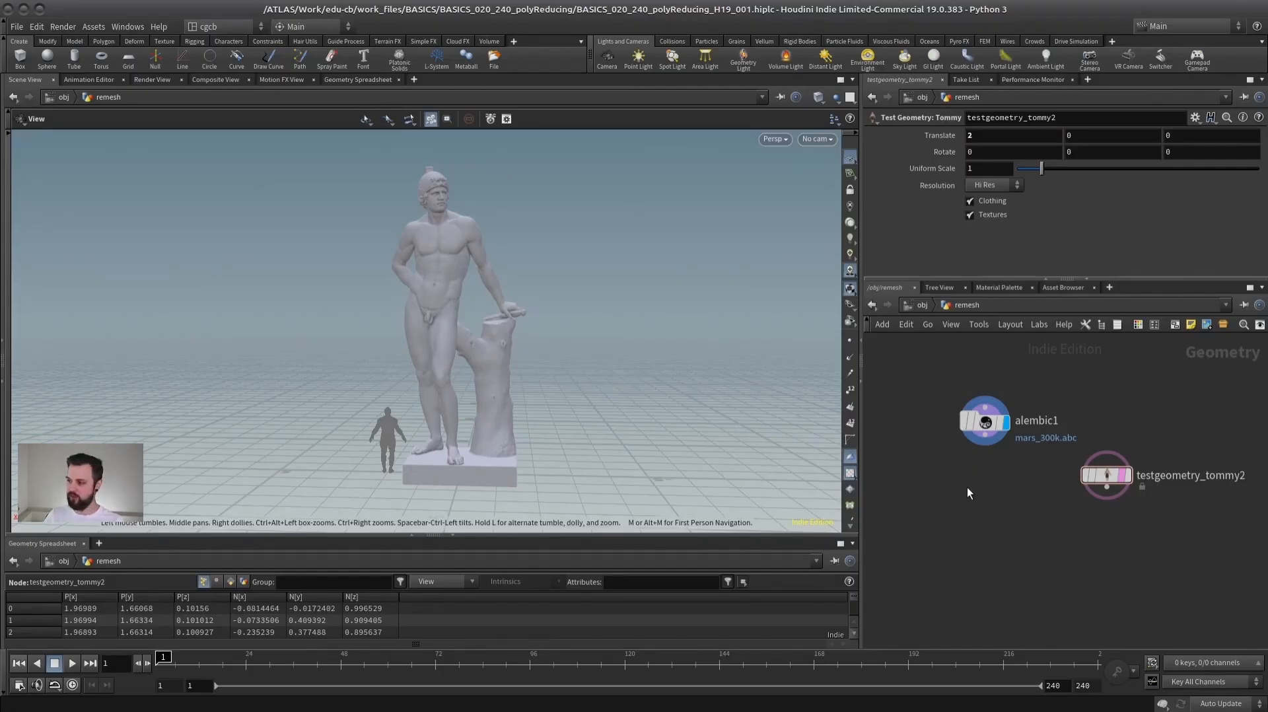
- Add a Transform node after the alembic node, display it, and reduce its uniform scale to about 0.37
key(Tab)
text(tr)
click(760, 118)
click(993, 492)
drag(984, 436, 985, 480)
click(1006, 492)
key(l)
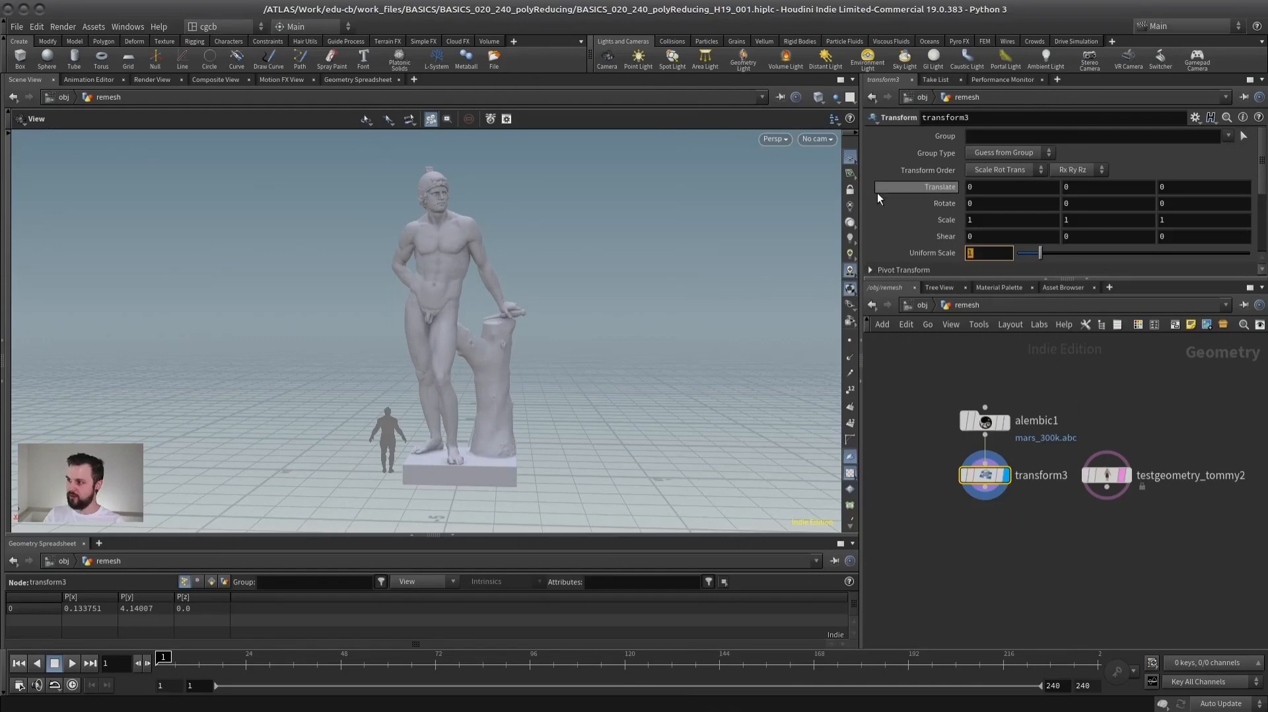
text(.1)
drag(1020, 253, 1025, 257)
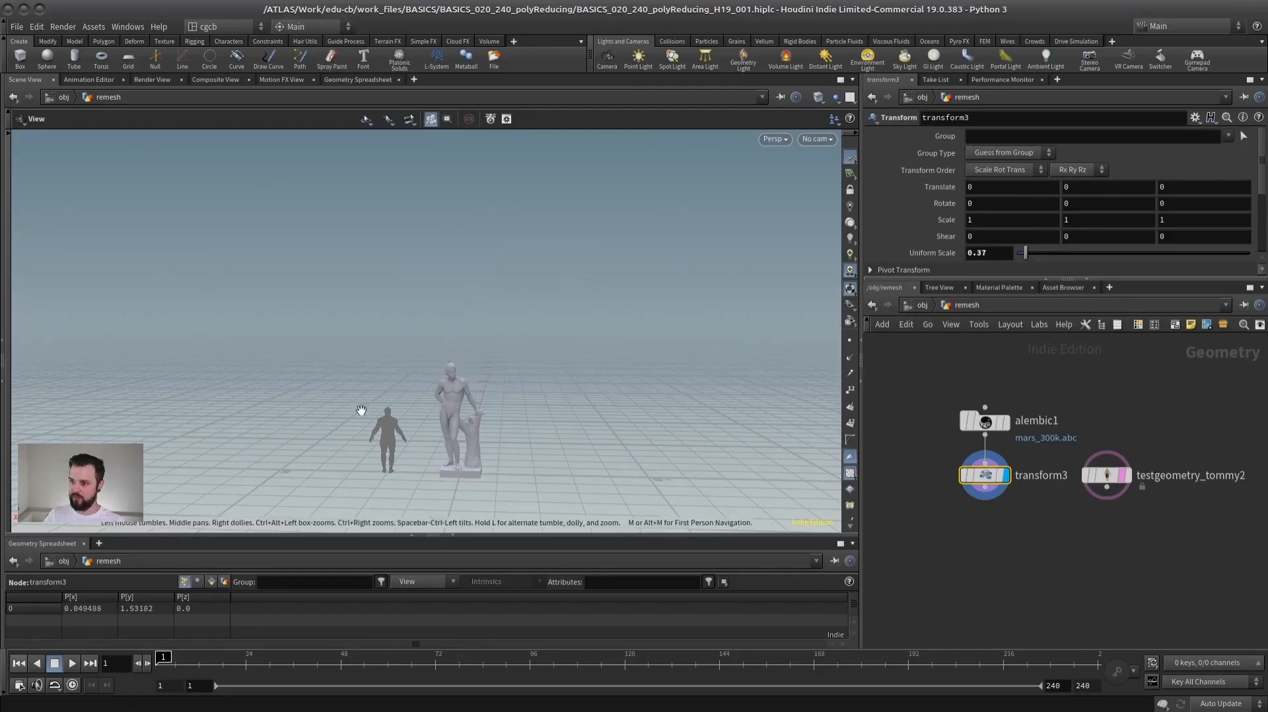
- Delete the Tommy test geometry node from the network
scroll(361, 410, up, 5)
click(1107, 475)
key(Delete)
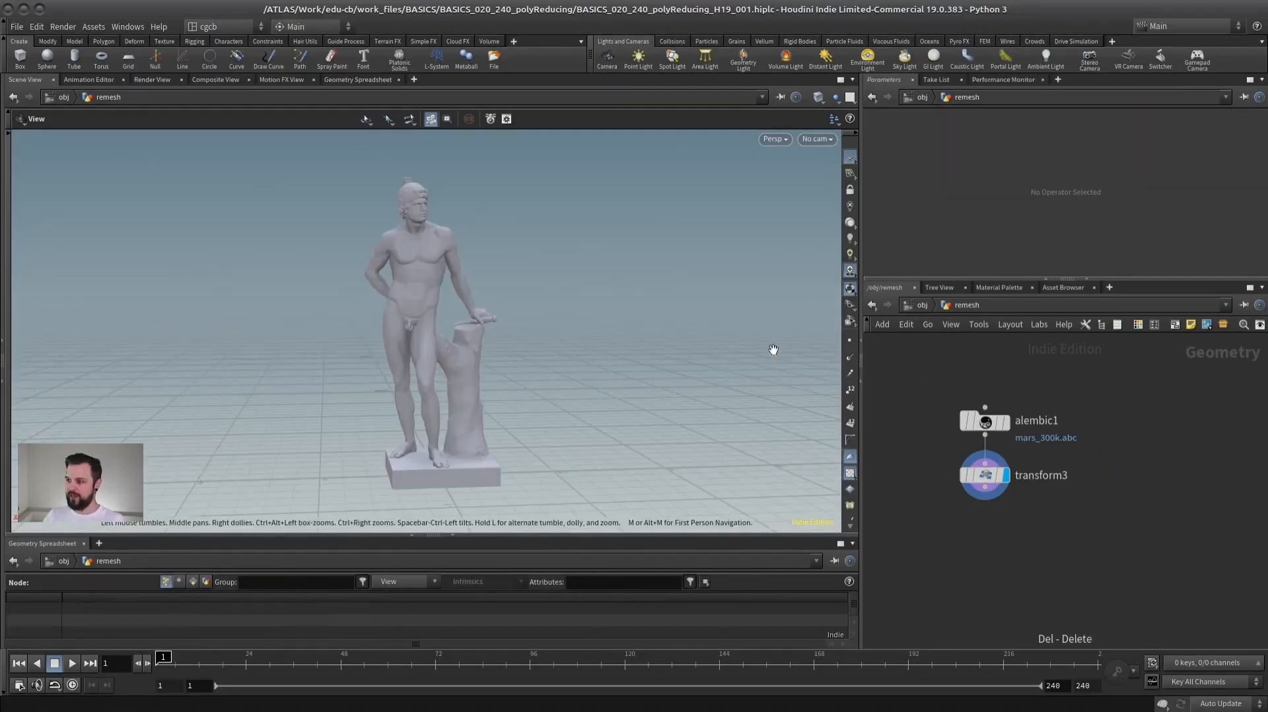
- Add a Fuse node, connect the transform node's output to it, and display it
middle_drag(921, 516, 979, 460)
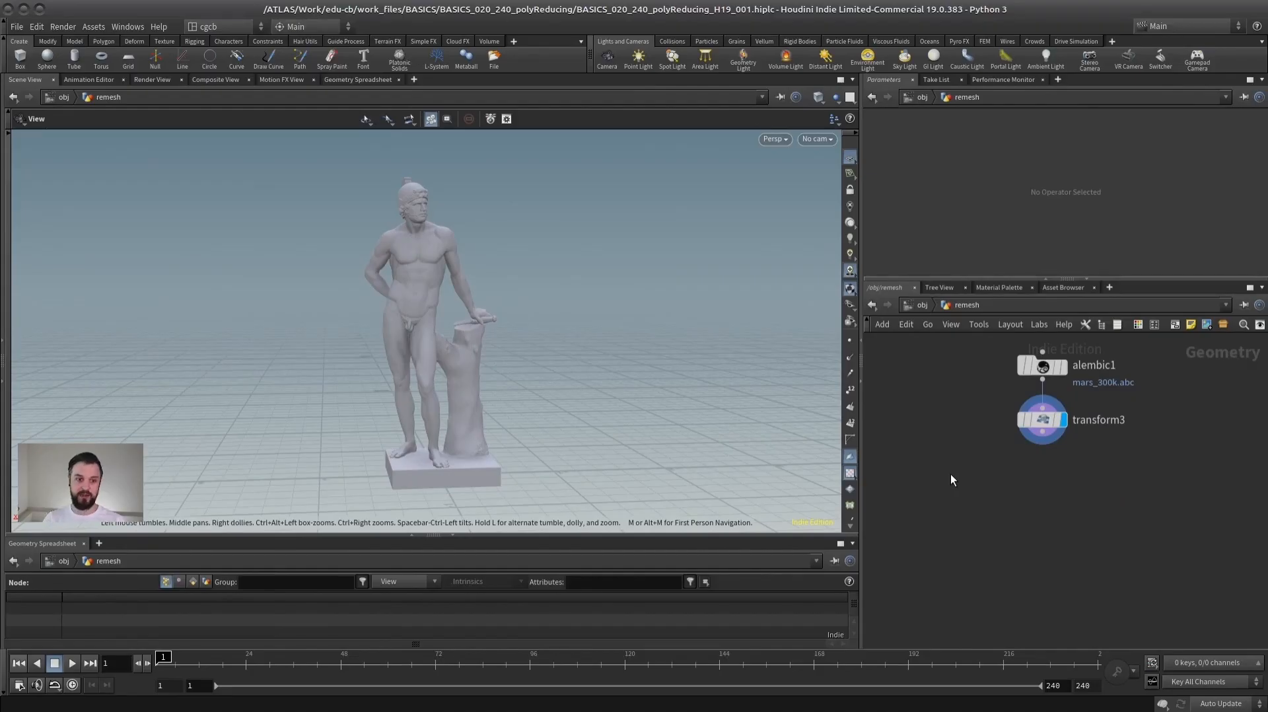
key(Tab)
text(fuse)
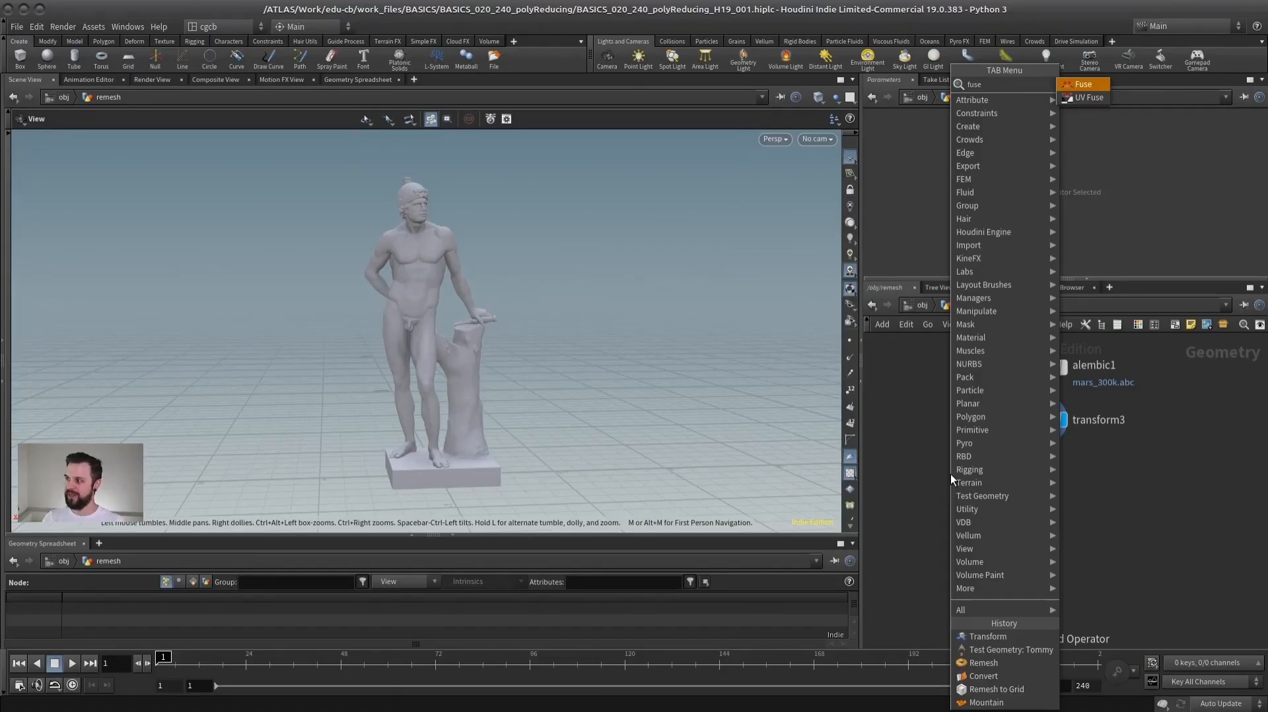
key(Return)
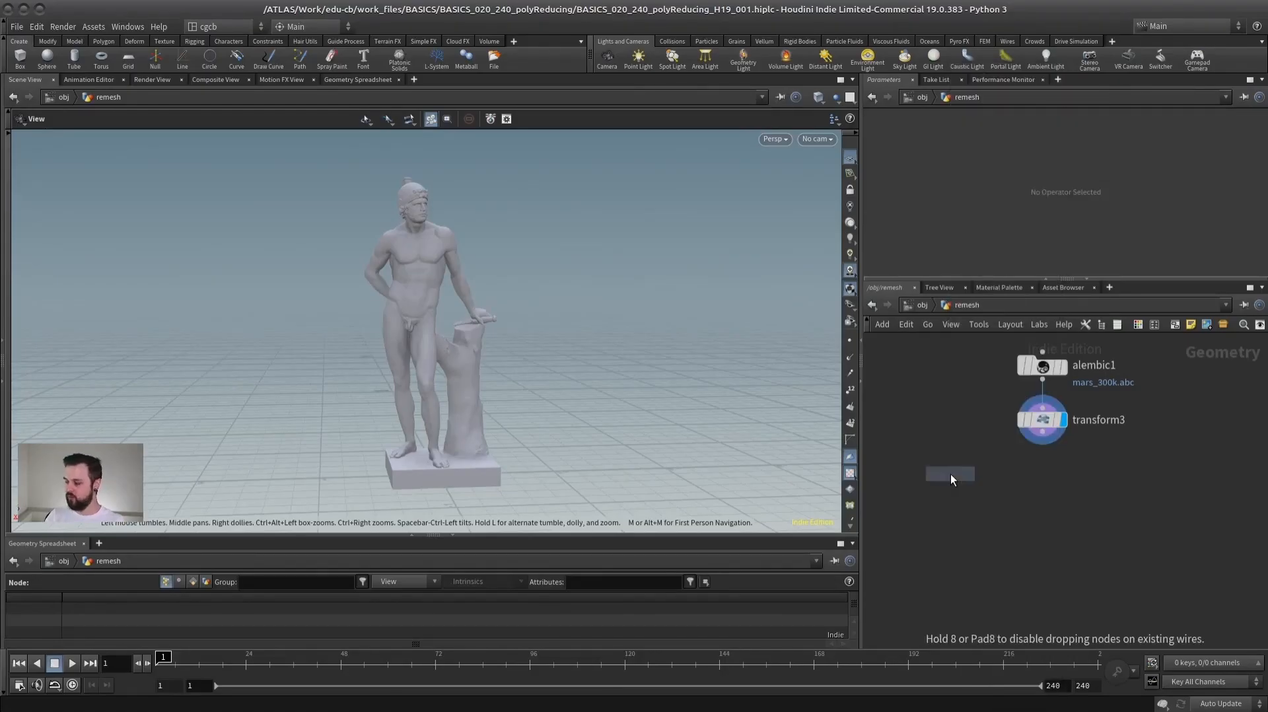
click(974, 484)
drag(1043, 441, 964, 471)
click(994, 484)
mouse_move(1038, 239)
mouse_down()
mouse_move(1204, 234)
mouse_move(1017, 238)
mouse_up()
drag(961, 484, 945, 501)
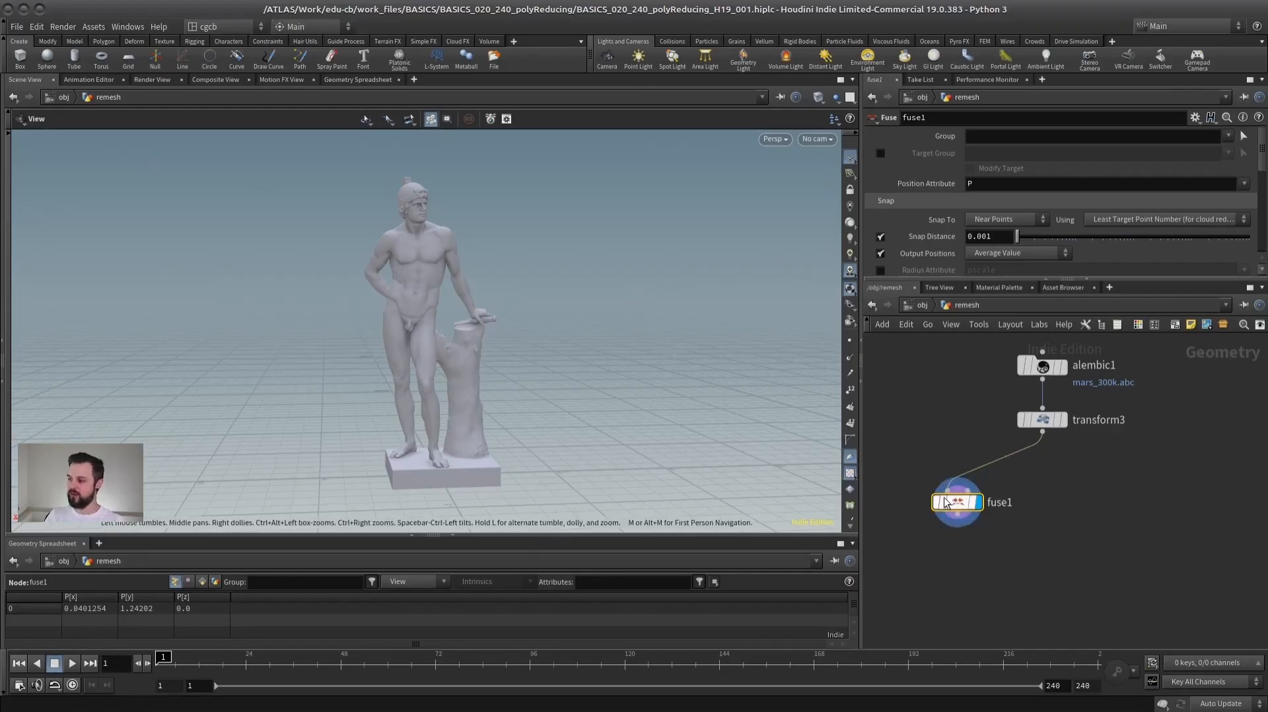
- Insert a Convert node between the transform and fuse nodes, display it, and check the geometry info before and after conversion
click(1027, 365)
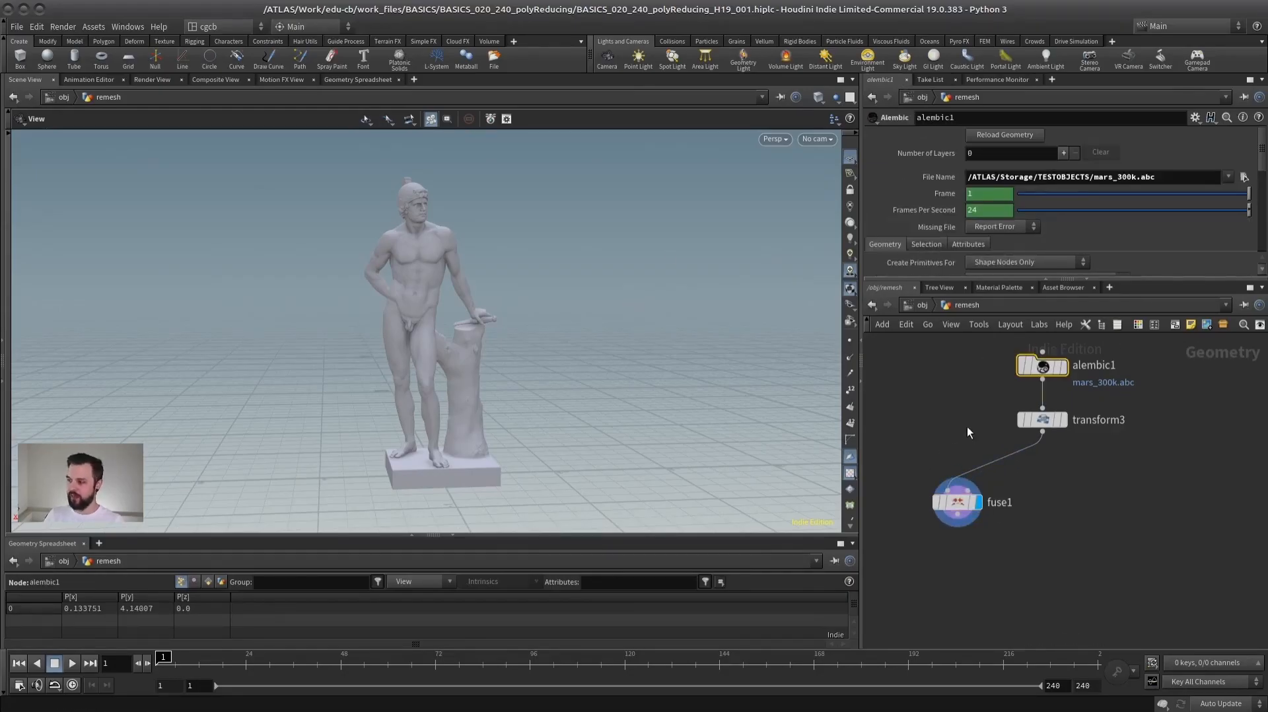
middle_click(1036, 425)
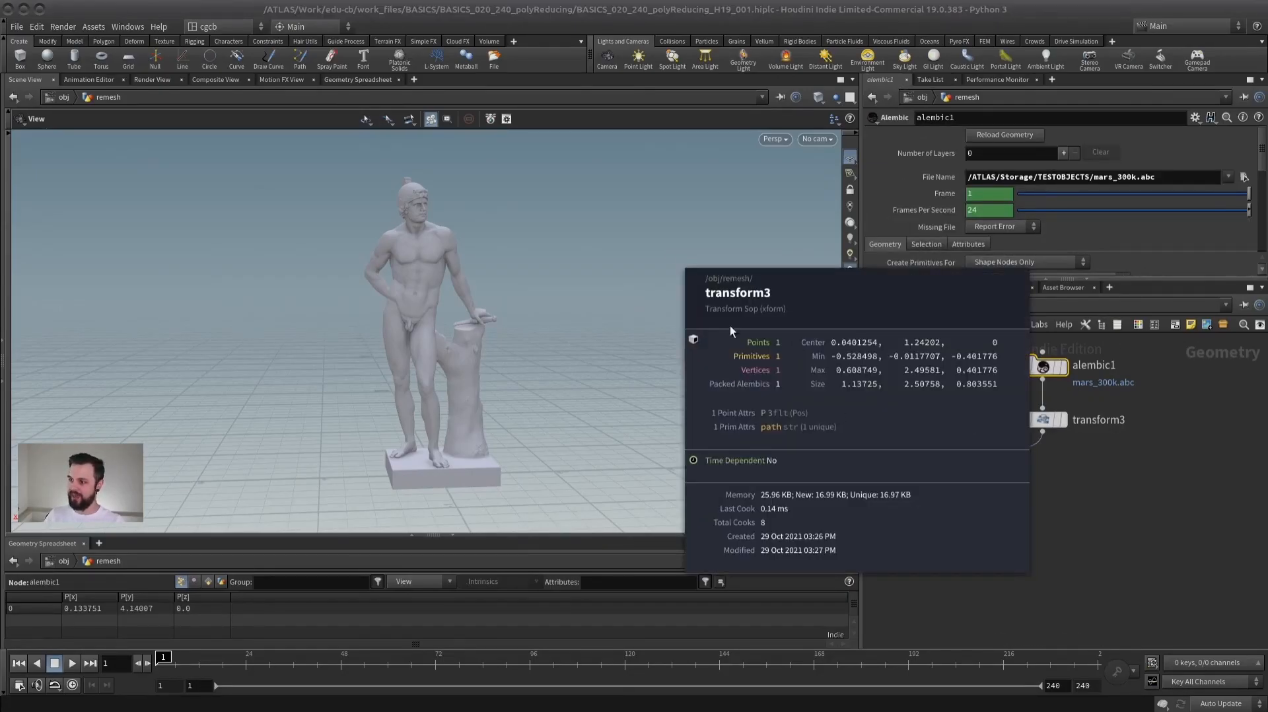
key(Tab)
text(conver)
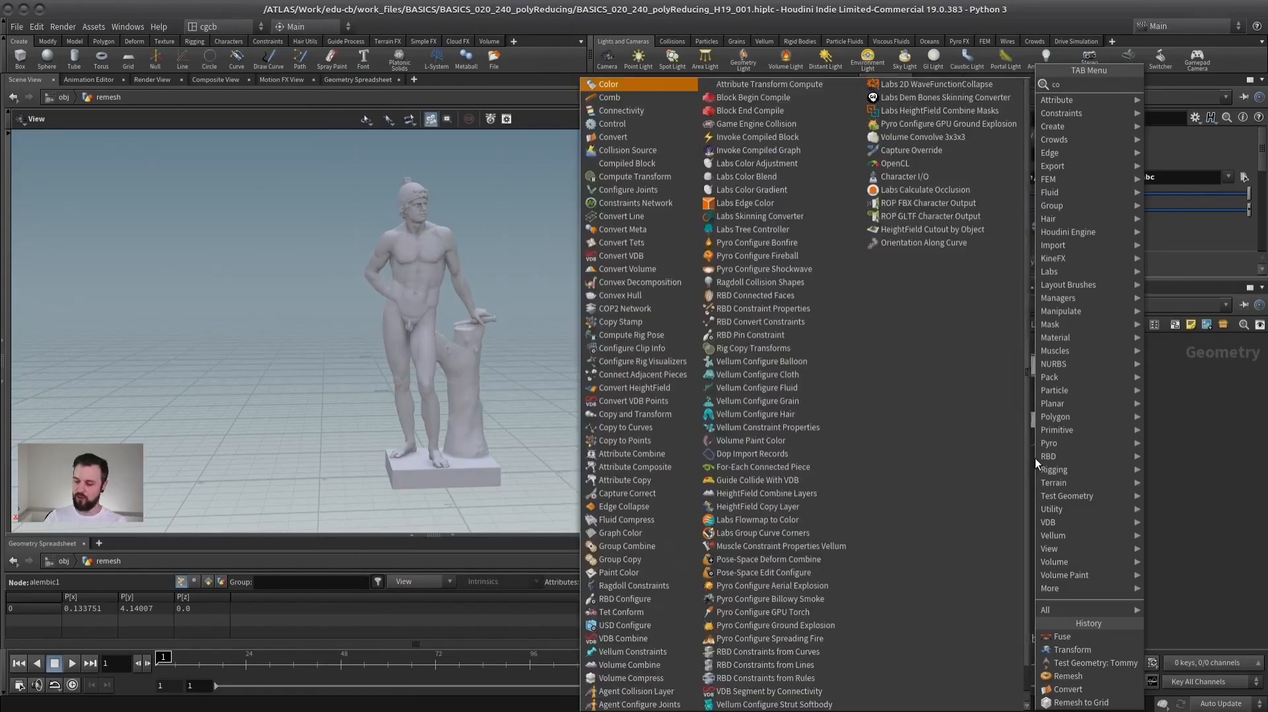
key(Return)
click(1038, 461)
click(1062, 461)
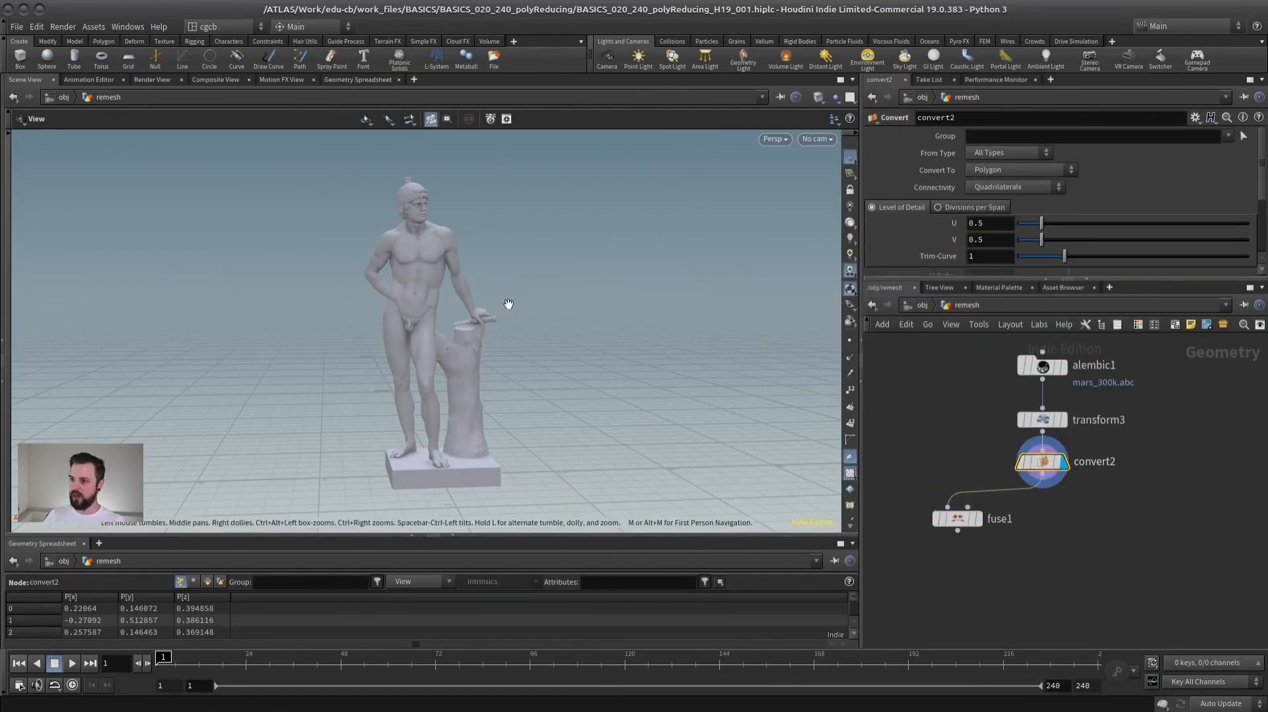
middle_click(1045, 472)
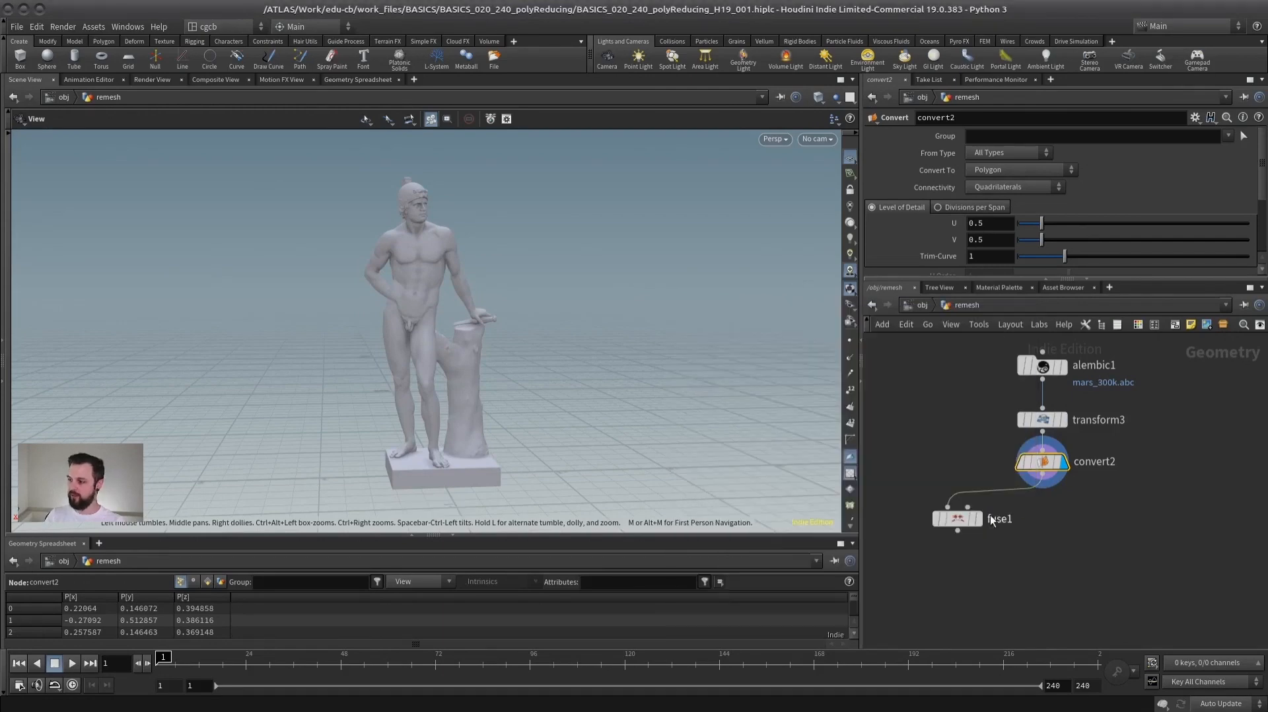
- Display the fuse node's result in wireframe and look closely at the statue's head and chest
click(978, 518)
click(969, 512)
key(w)
scroll(462, 369, up, 10)
scroll(405, 398, down, 3)
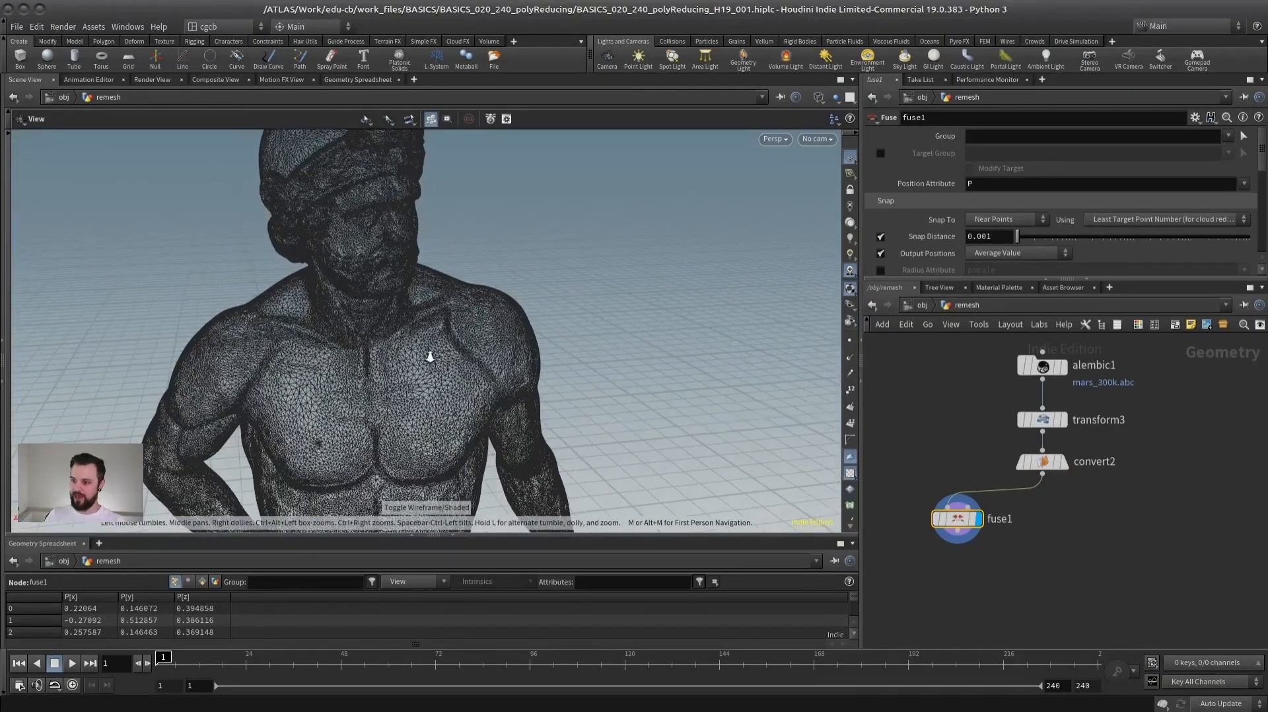
scroll(430, 354, up, 5)
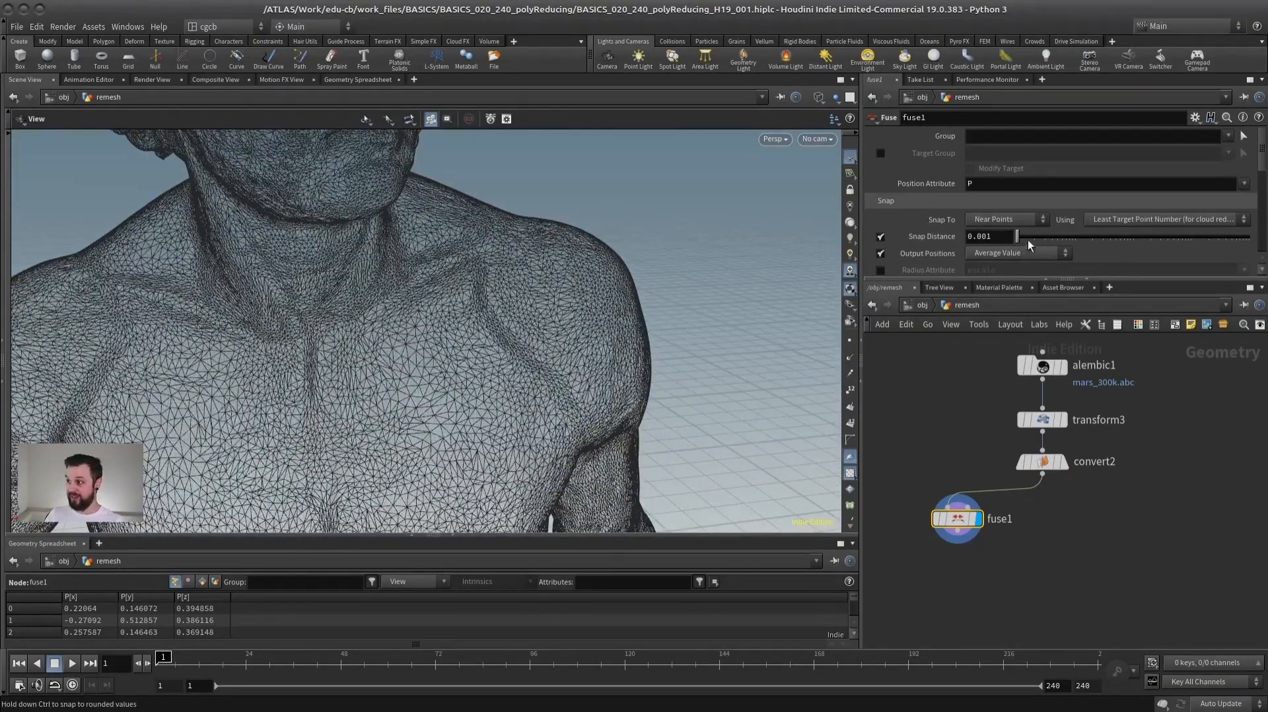
- Enlarge the parameter area and raise the statue fuse's snap distance to about 0.082
drag(1023, 240, 1028, 241)
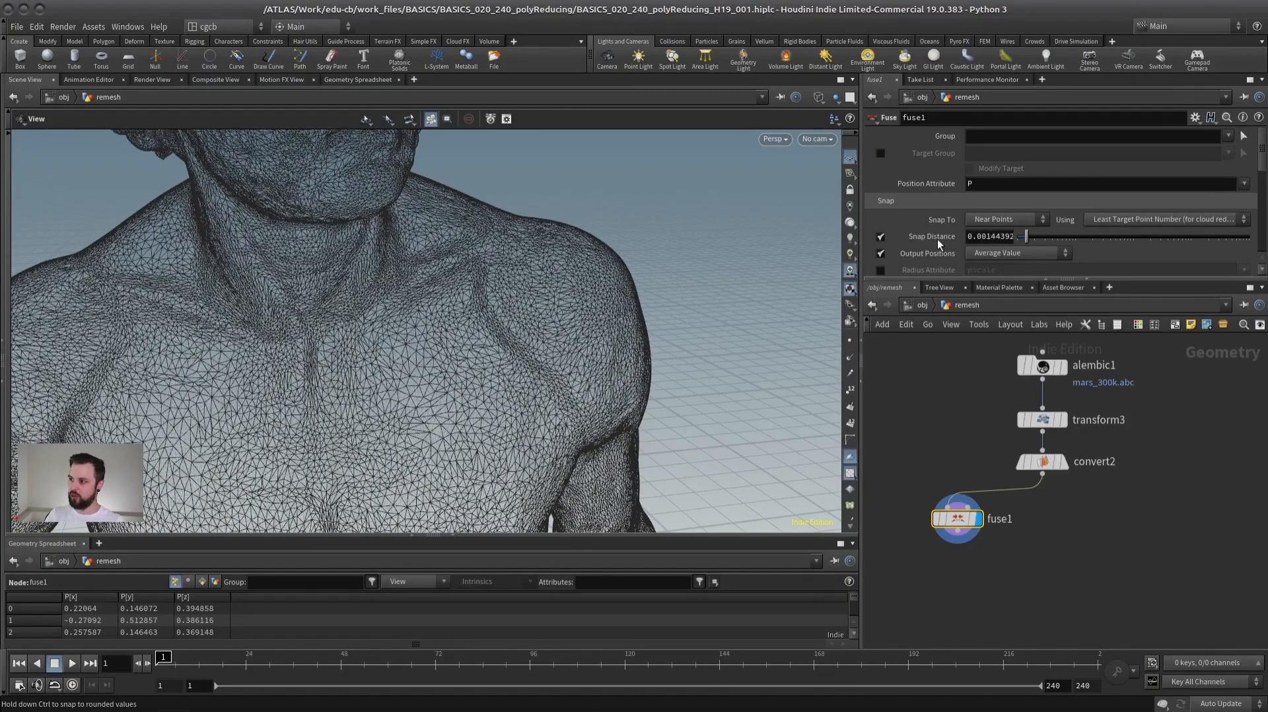
drag(958, 278, 954, 376)
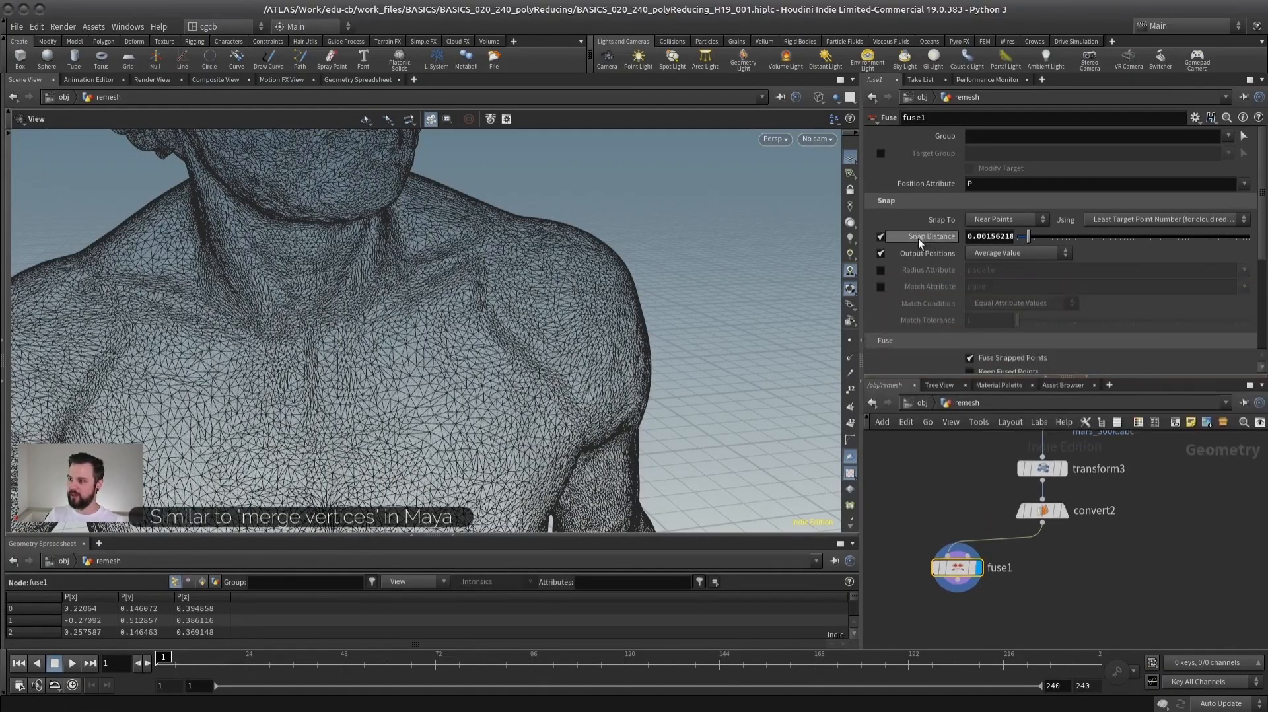
drag(1033, 242, 1131, 239)
scroll(236, 408, down, 5)
drag(236, 409, 521, 286)
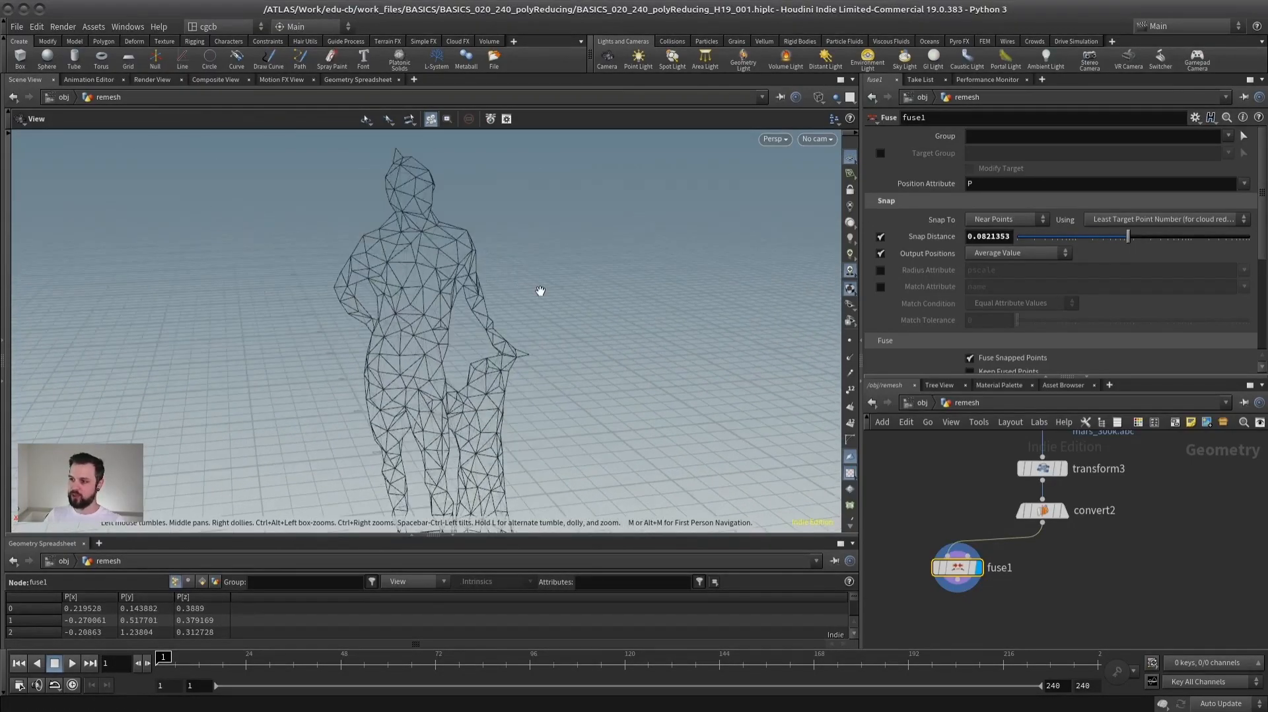
- Compare the fused statue in shaded and wireframe display, and lower the fuse's snap distance to about 0.037
key(w)
key(w)
drag(448, 367, 410, 367)
drag(1099, 236, 1139, 235)
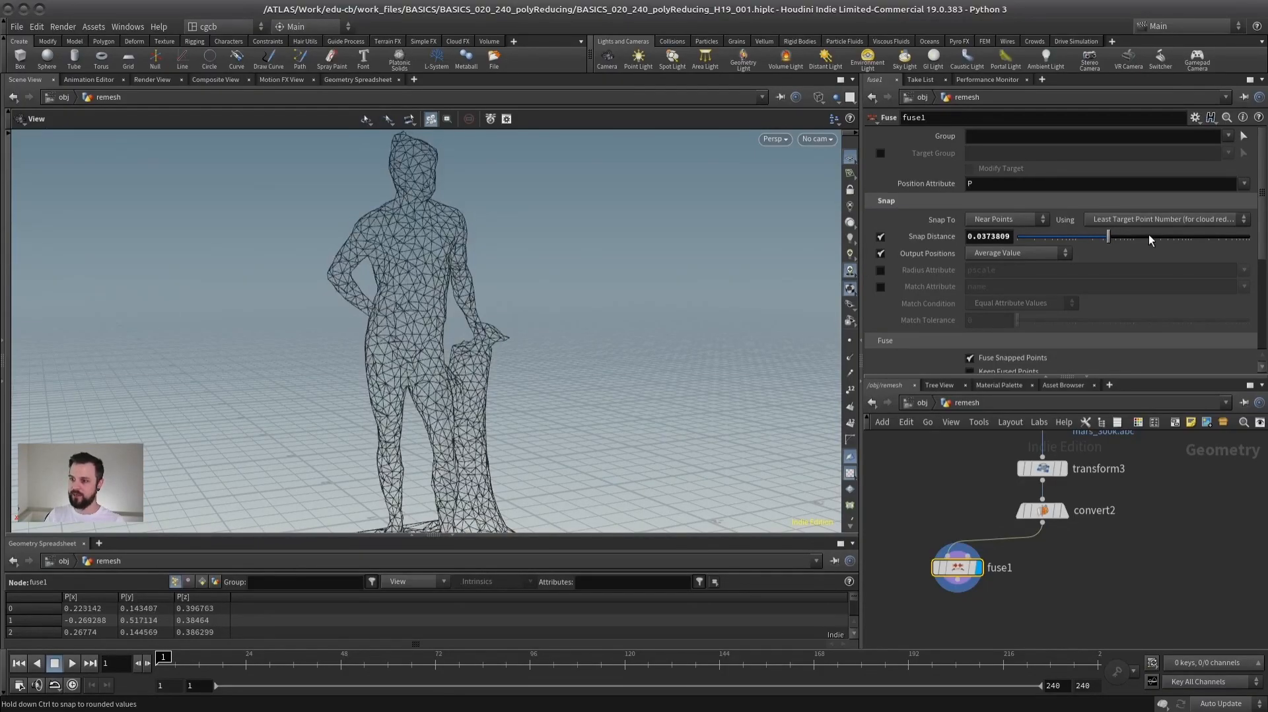
mouse_move(558, 285)
mouse_down()
mouse_move(527, 311)
mouse_move(559, 281)
mouse_up()
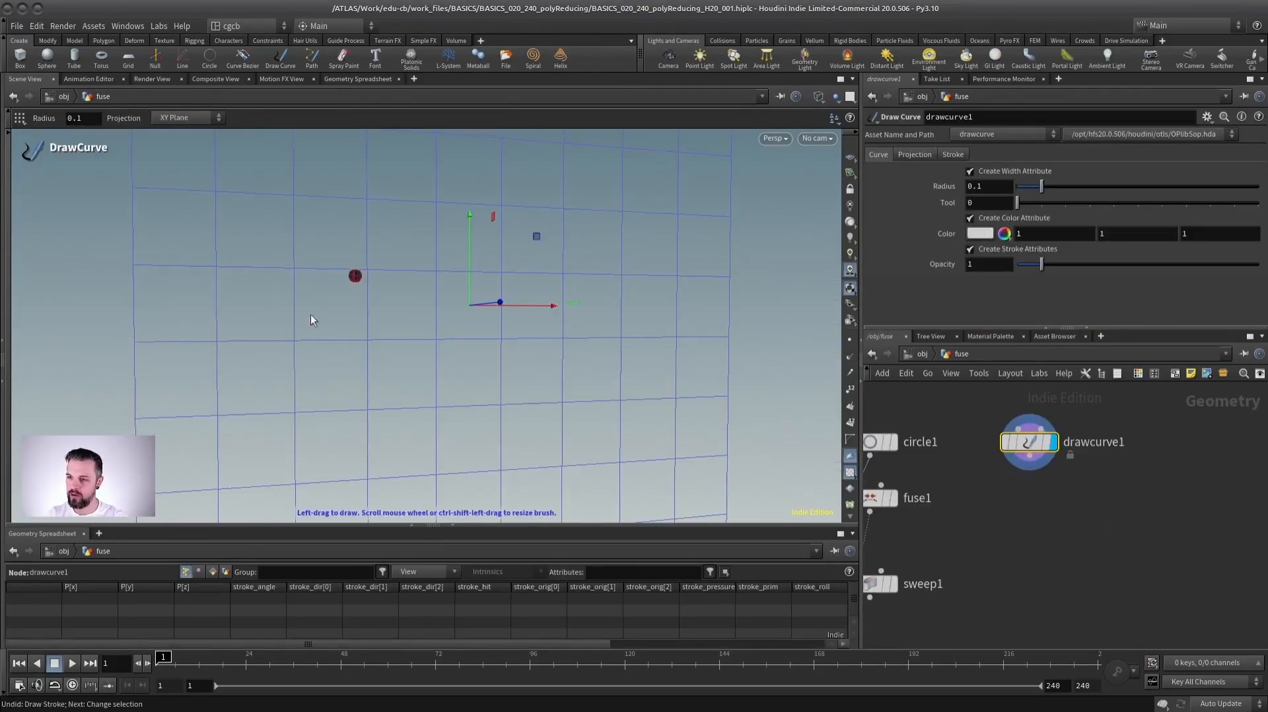
- Draw a large, nearly closed freehand loop on the XY plane with Draw Curve
mouse_move(410, 363)
mouse_down()
mouse_move(282, 240)
mouse_move(603, 192)
mouse_move(481, 382)
mouse_move(414, 362)
mouse_up()
mouse_move(467, 338)
alt+right_down()
mouse_move(462, 359)
mouse_move(495, 342)
mouse_move(528, 364)
alt+right_up()
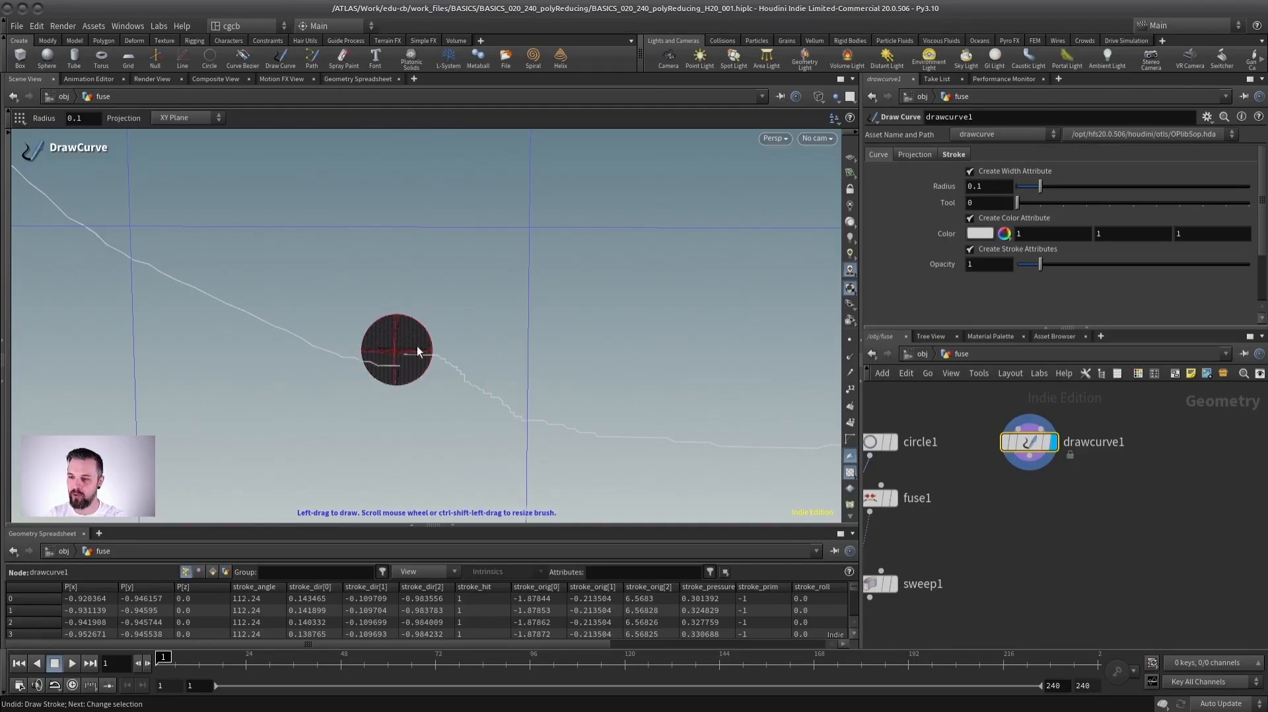
- Append a Fuse node to the drawn curve and raise its snap distance to about 0.04
middle_drag(930, 480, 976, 481)
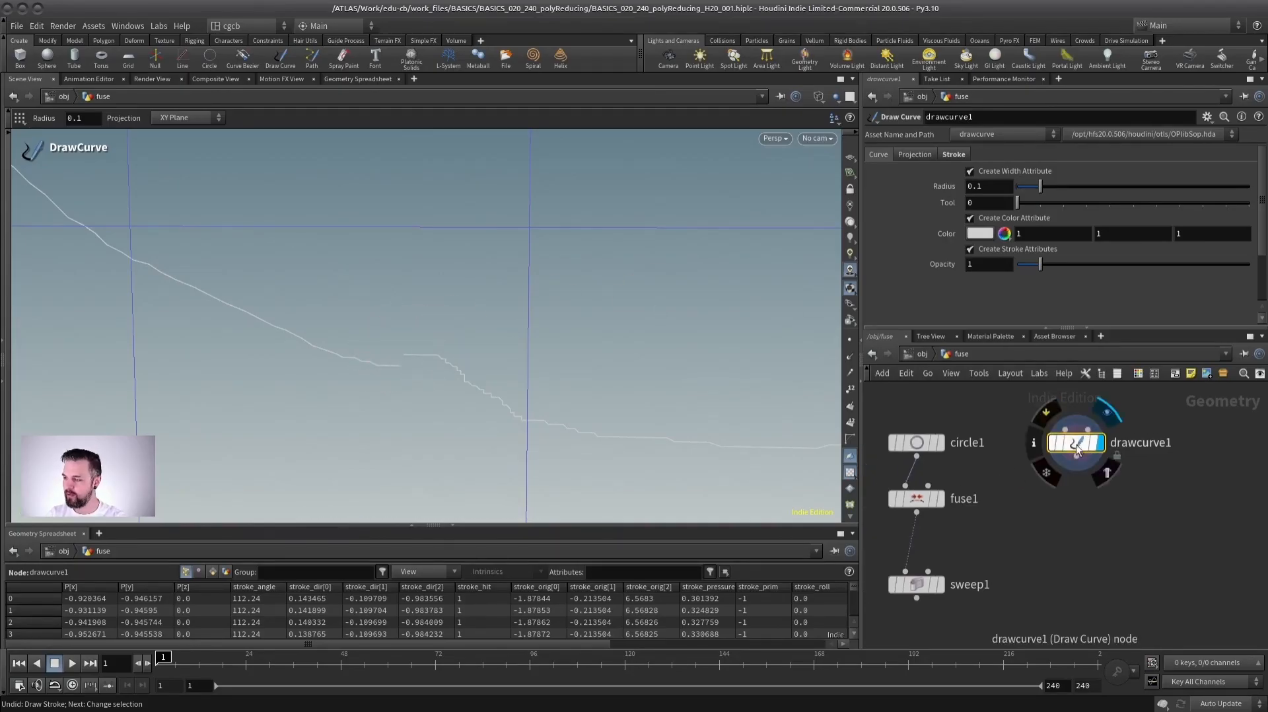
key(Tab)
text(fuse)
key(Return)
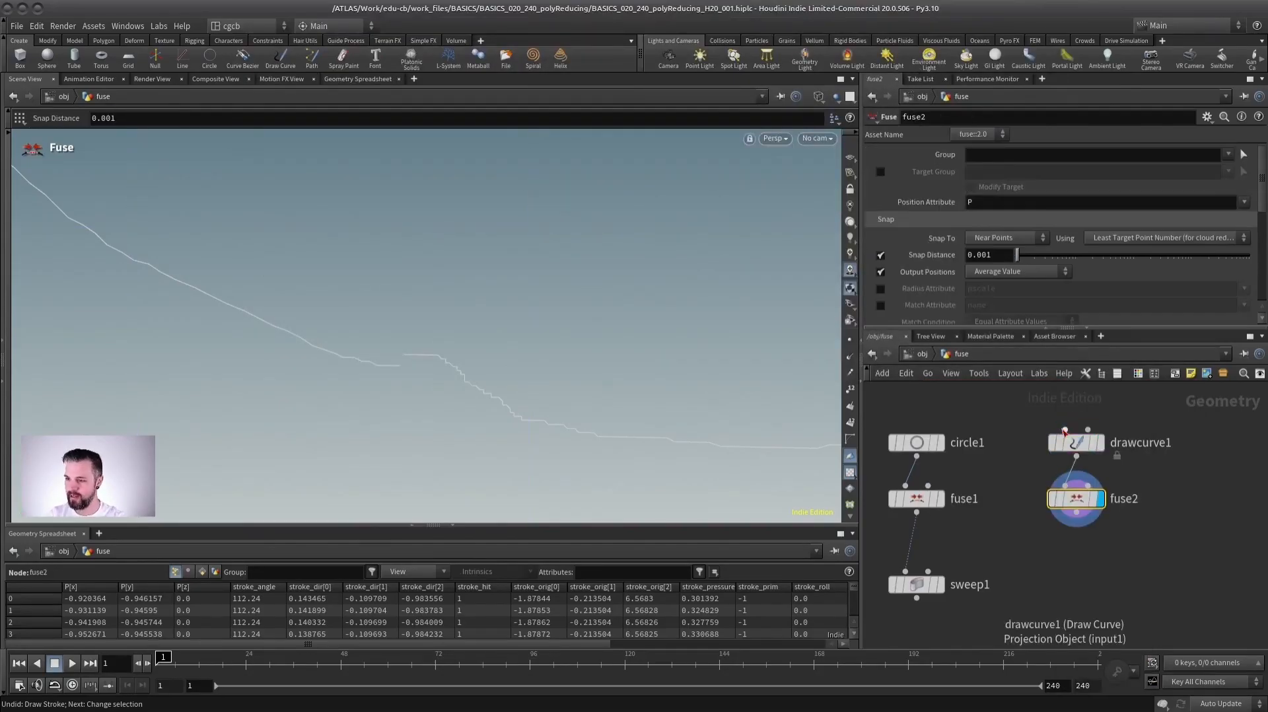
drag(1020, 257, 1111, 257)
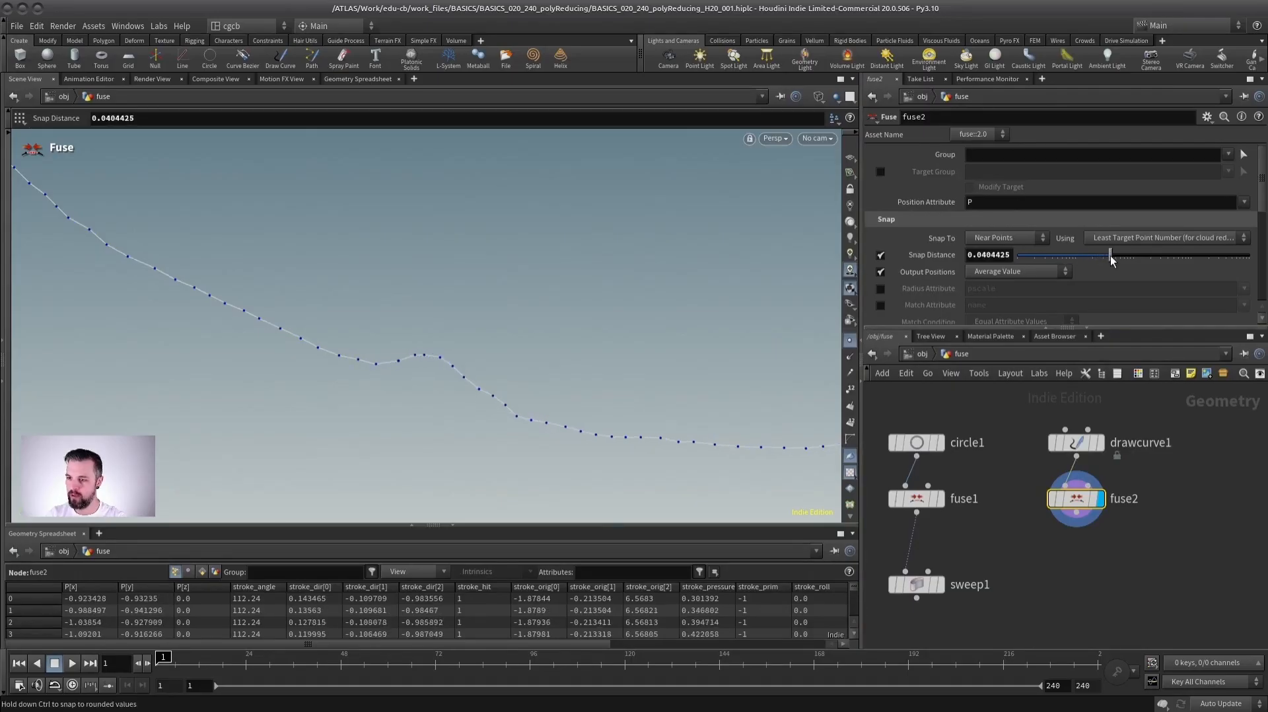
- Inspect the fused curve where its ends meet, with point display off and on
alt+drag(546, 345, 423, 344)
alt+right_drag(575, 315, 355, 428)
click(848, 342)
alt+drag(817, 355, 513, 354)
key(Escape)
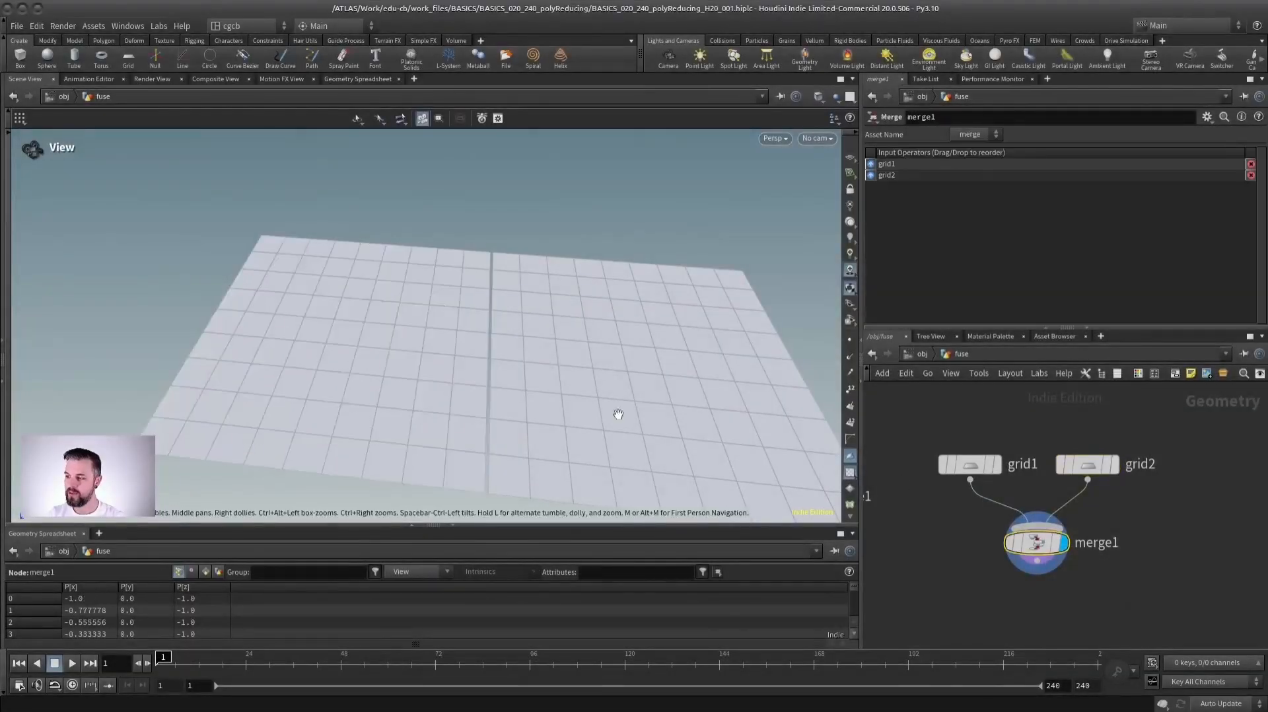
drag(618, 414, 402, 305)
click(850, 340)
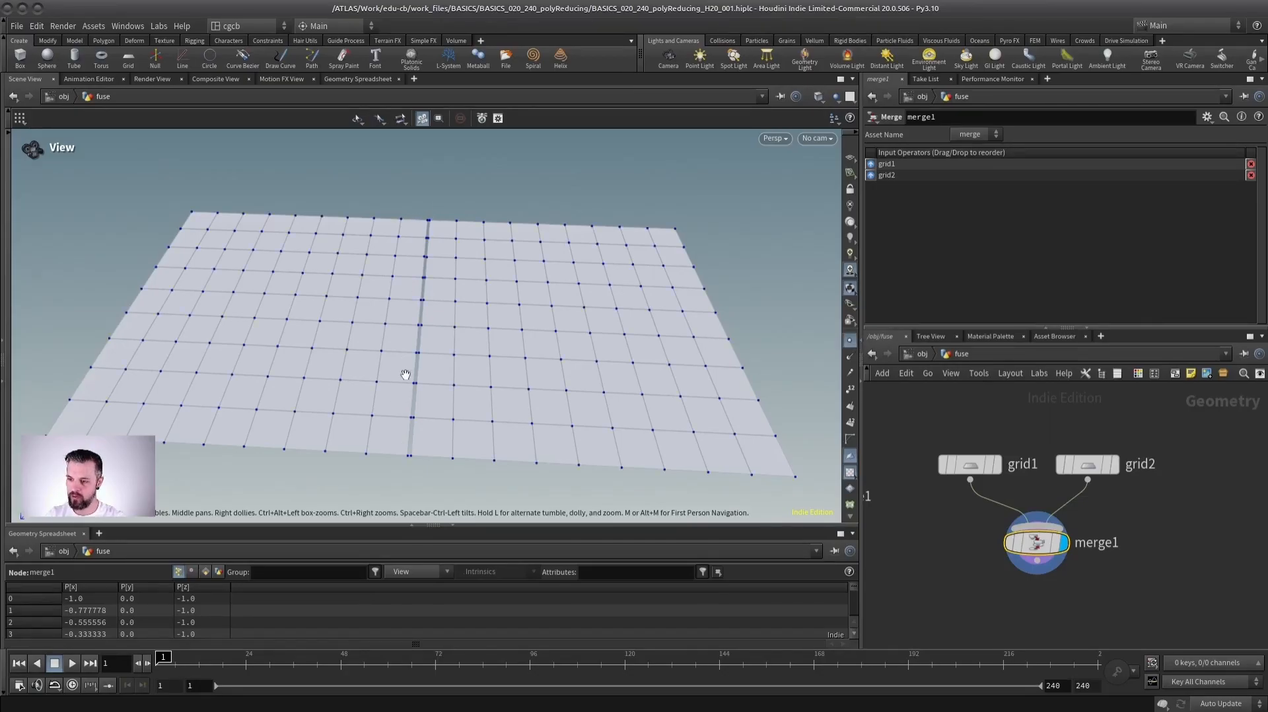
- Append a Fuse node to the merged grids, raise its snap distance to about 0.036, and show the points
key(Tab)
text(fuse)
key(Return)
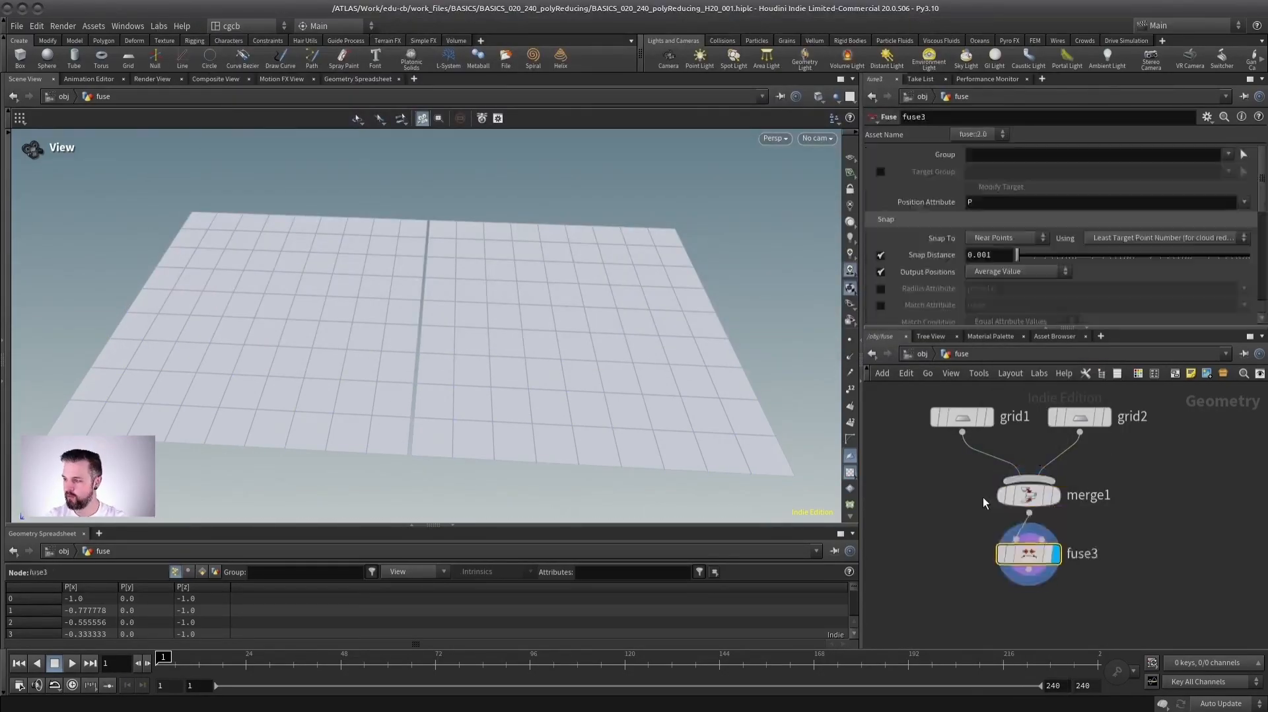
drag(1017, 255, 1107, 255)
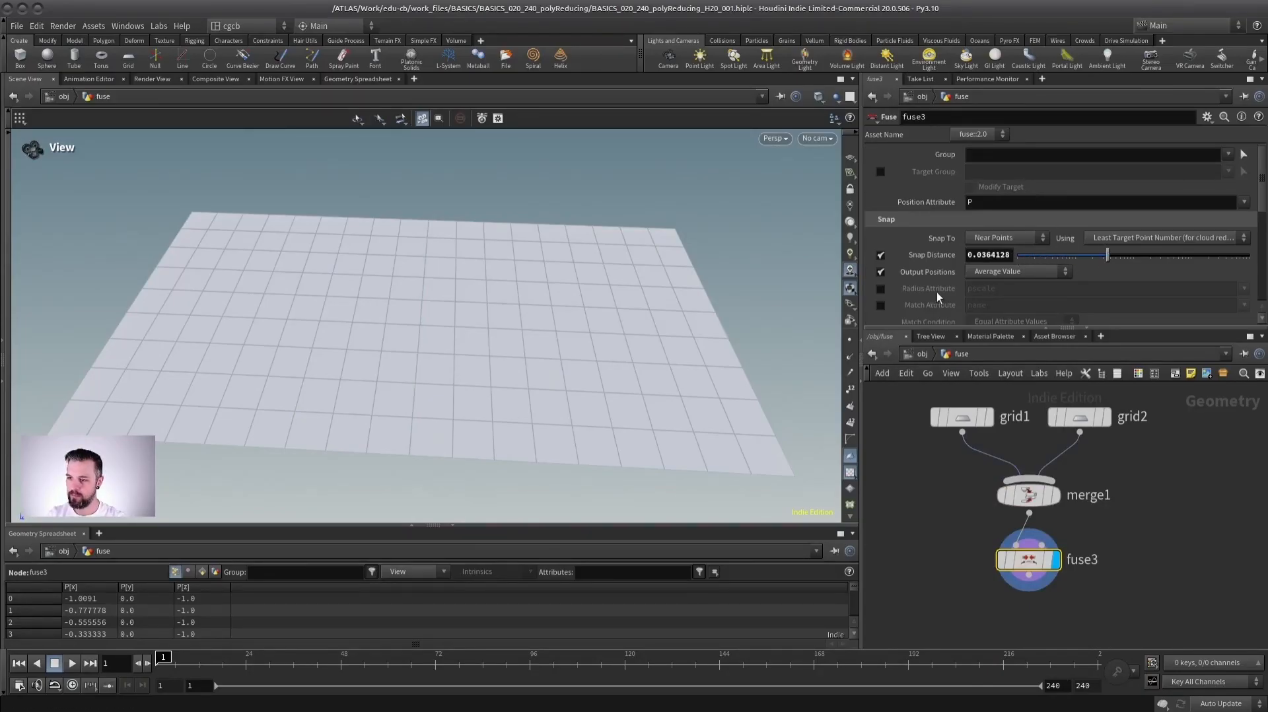
click(850, 340)
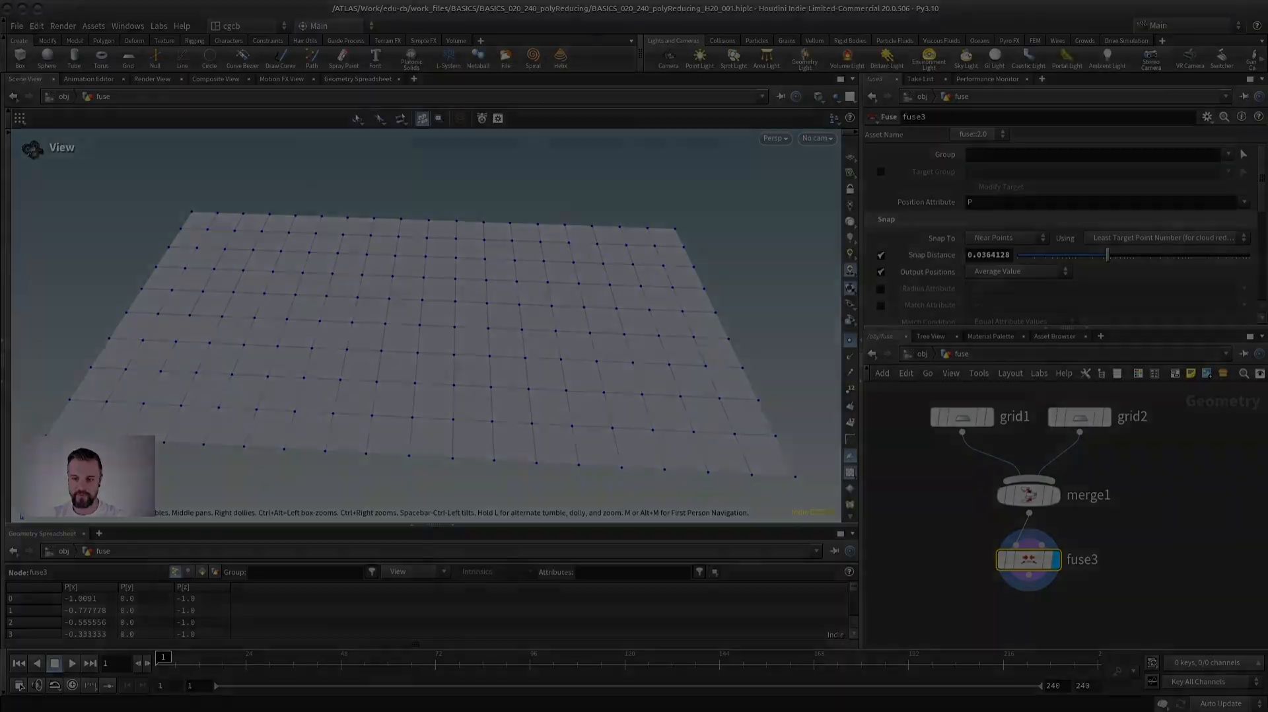
- In the statue network, position the fuse node roughly beneath the convert node and fit the nodes in view
drag(946, 550, 994, 582)
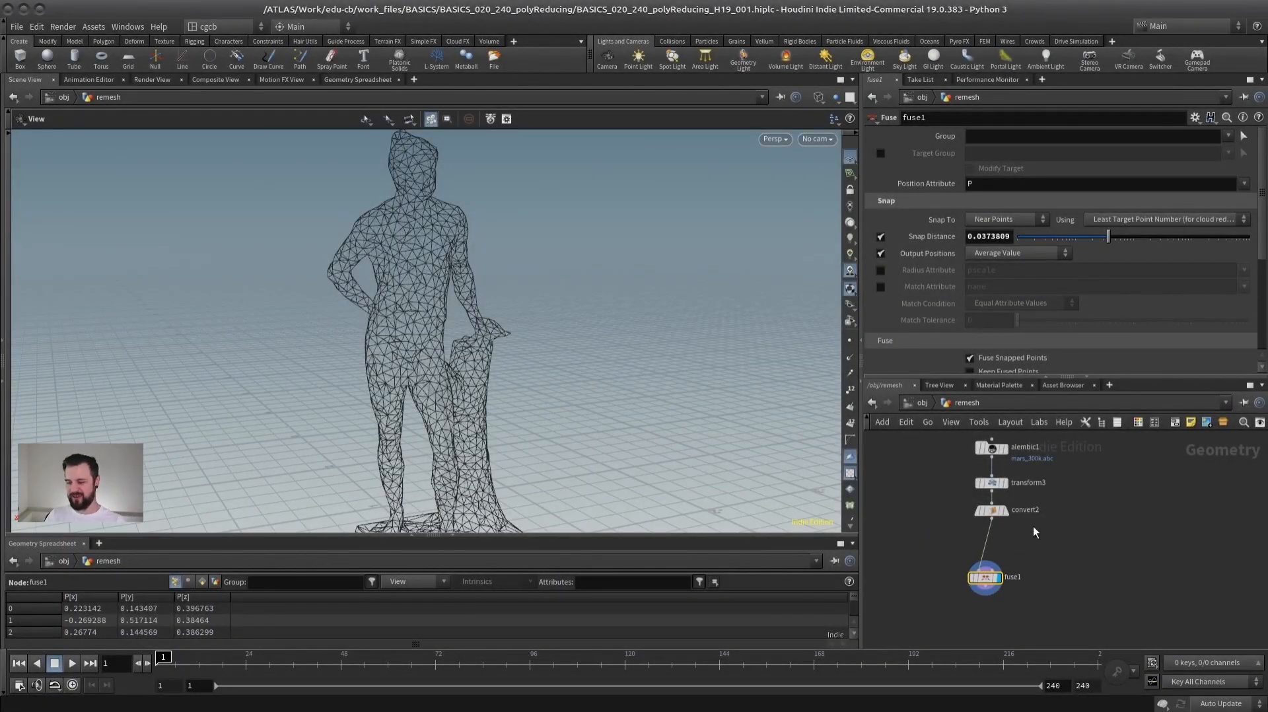
middle_drag(1041, 546, 1017, 512)
key(h)
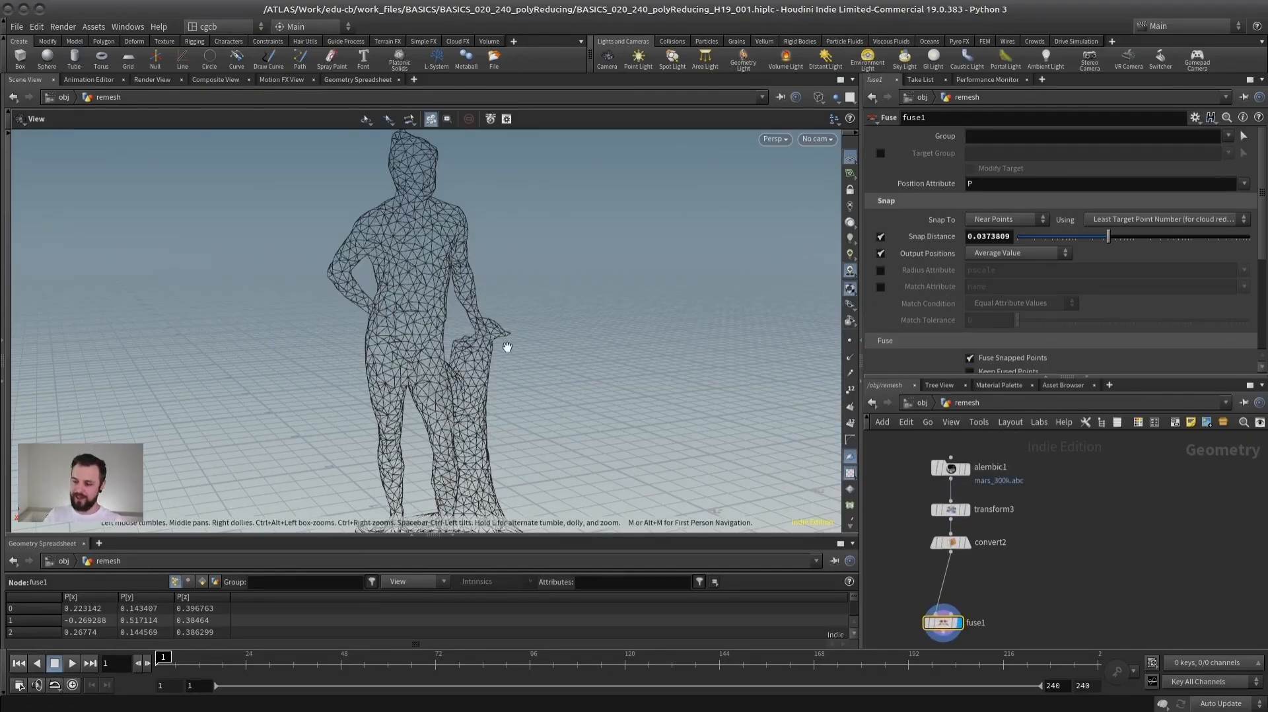
- Insert a Group node between the convert and fuse nodes of the statue network
middle_drag(1049, 497, 1051, 473)
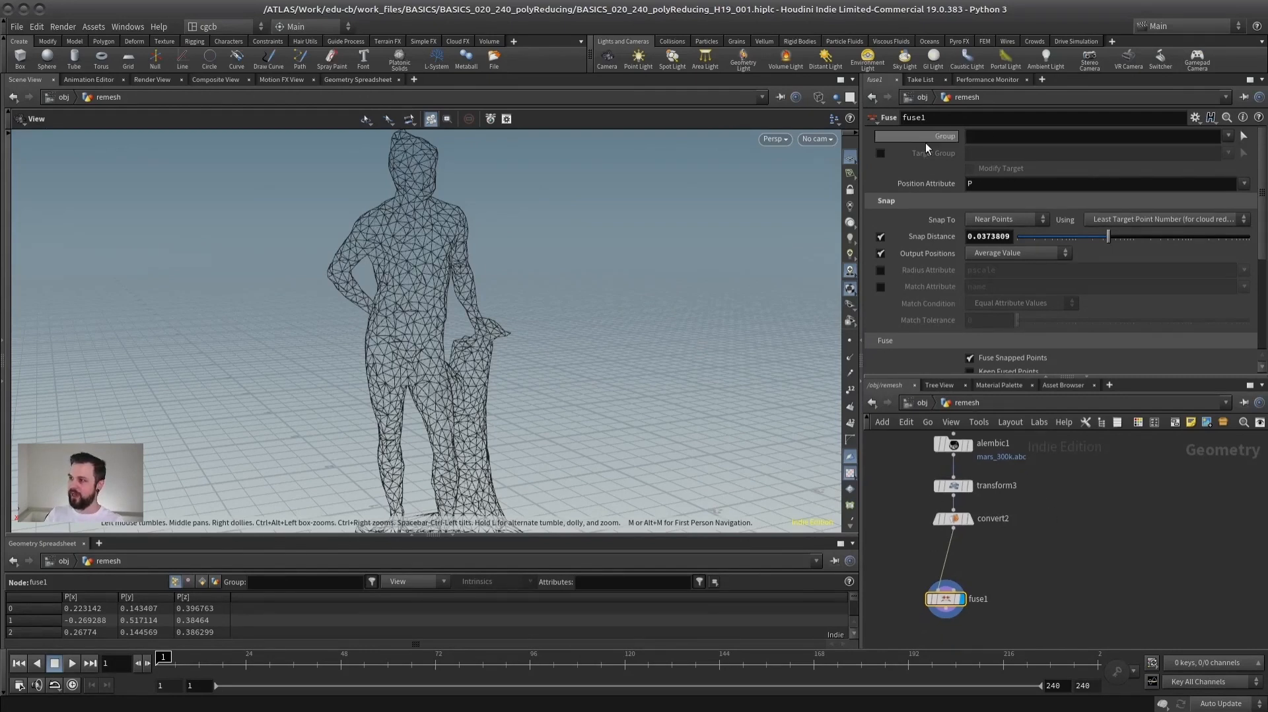
click(965, 136)
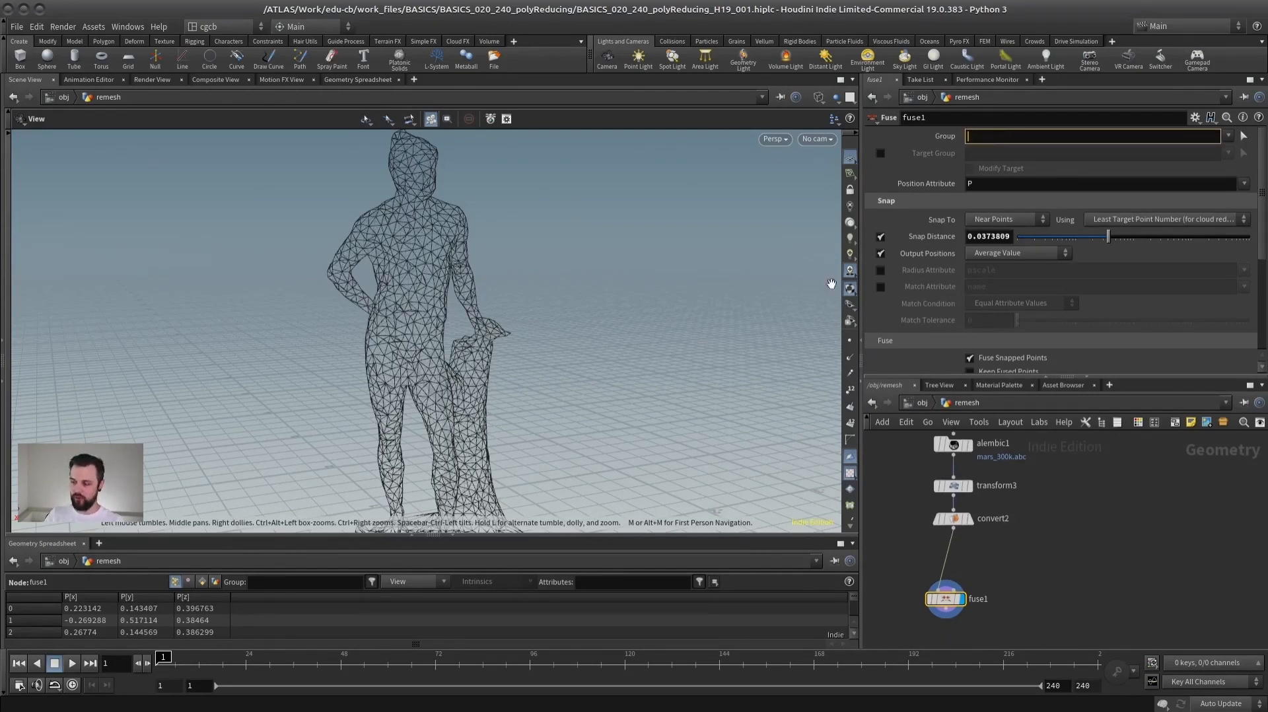
drag(946, 599, 975, 605)
mouse_move(453, 363)
mouse_down()
mouse_move(286, 359)
mouse_move(455, 371)
mouse_move(460, 359)
mouse_up()
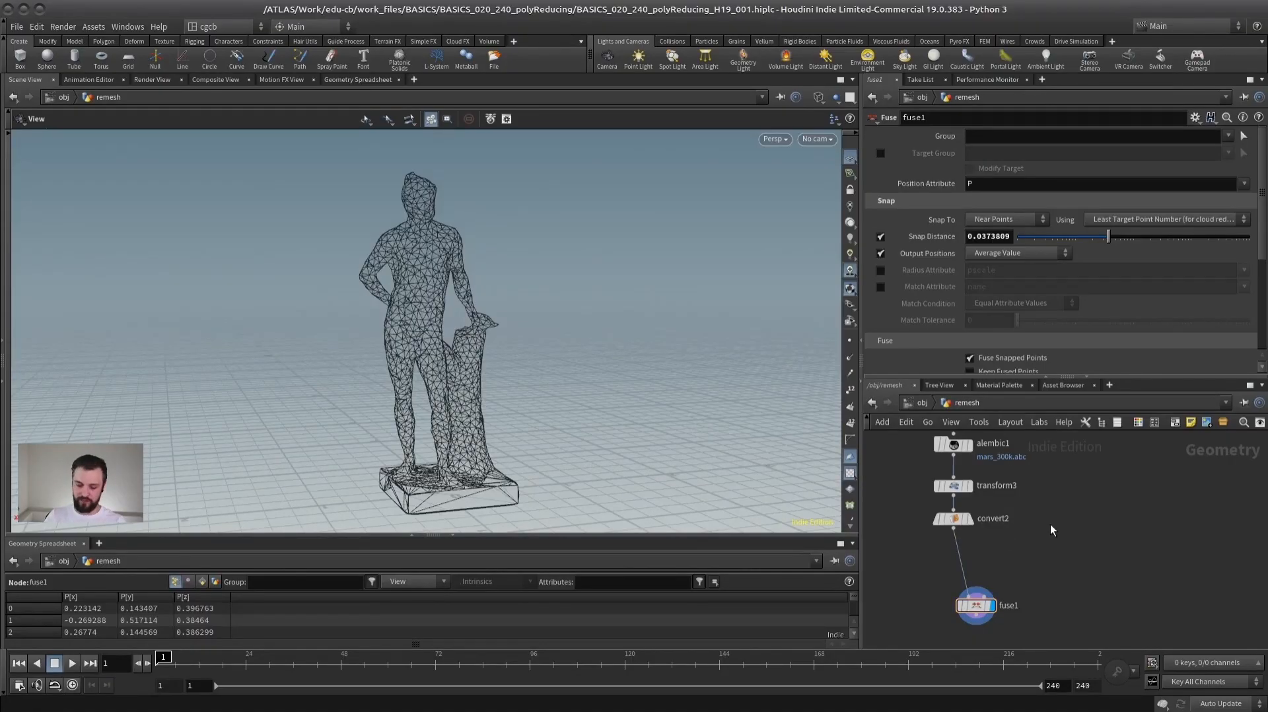
key(Tab)
text(grou)
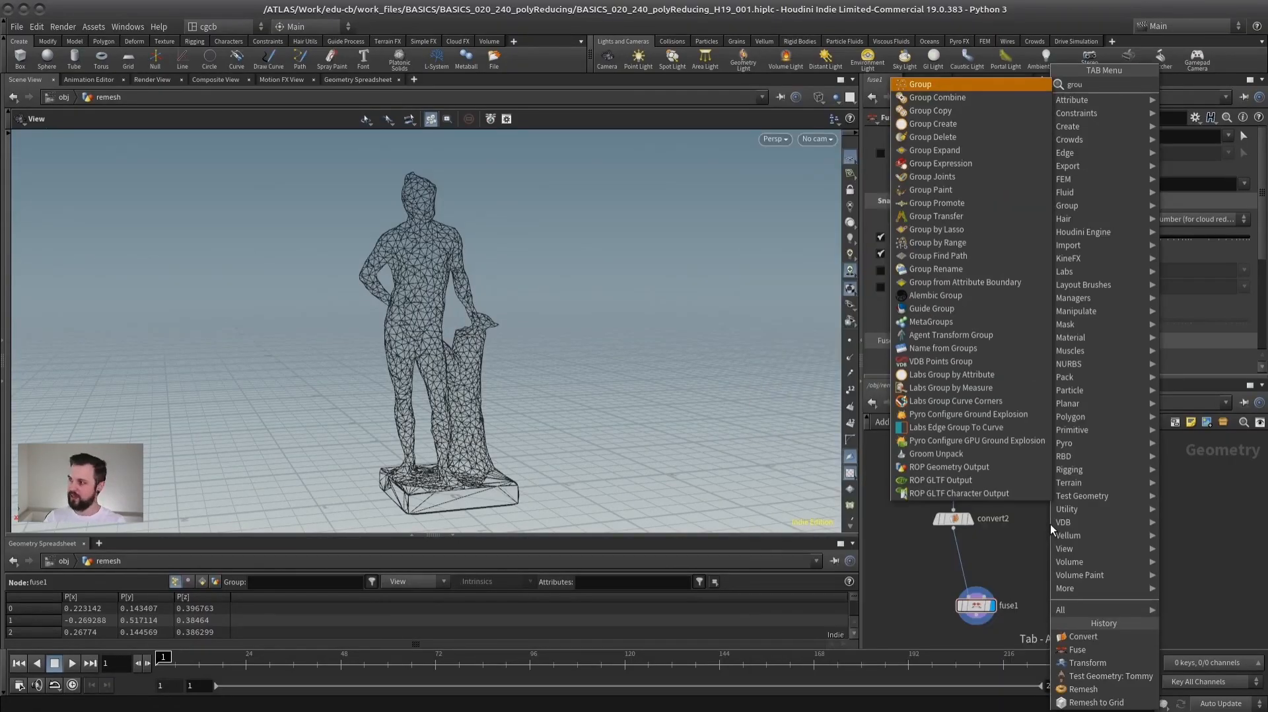
key(Return)
click(1008, 575)
- Add a Sphere node beside the convert node as the group node's bounding input
key(Tab)
text(sp)
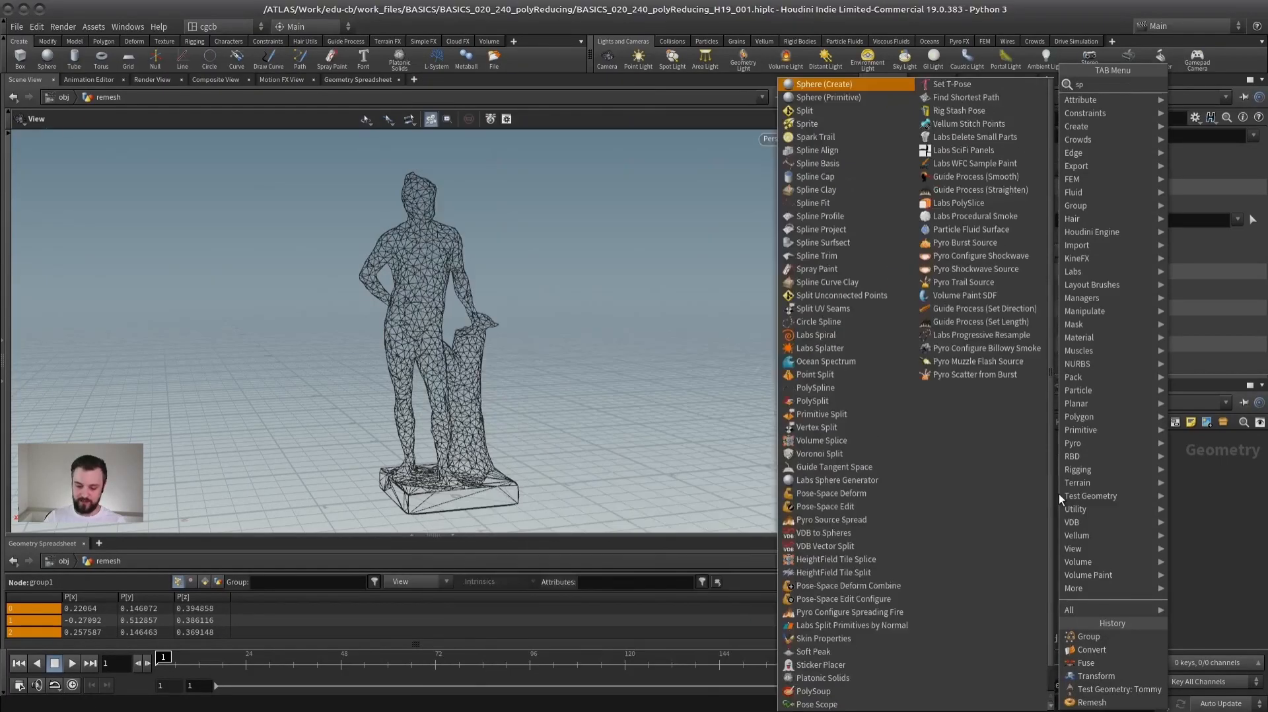
text(her)
key(Return)
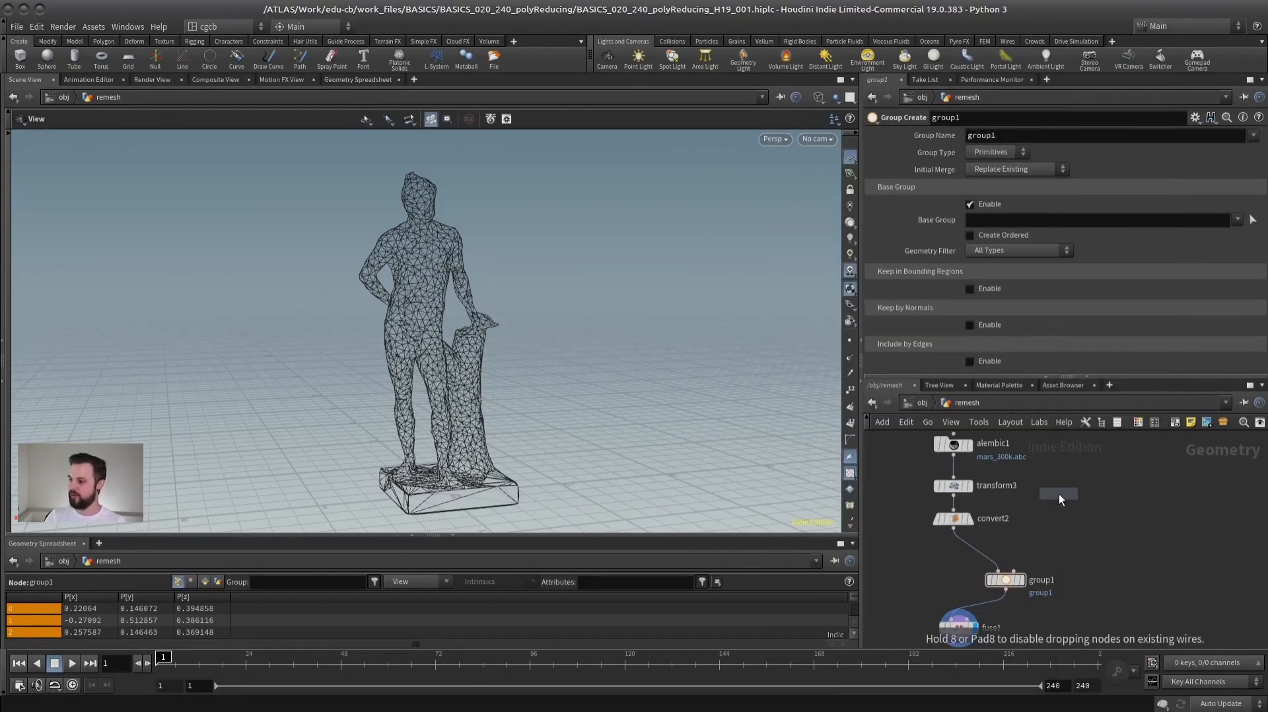
click(1072, 518)
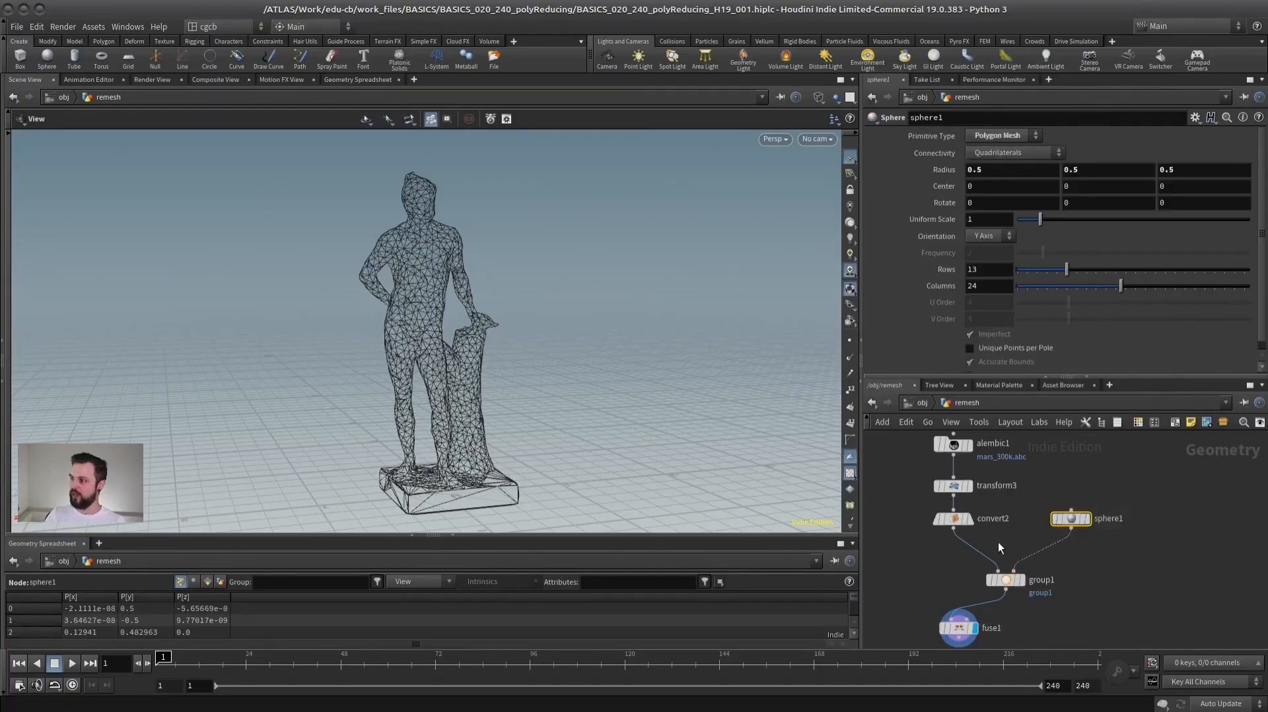
- Display the group node and set it to group Points by Bounding Object, with the base group disabled and Keep in Bounding Regions enabled
click(1022, 581)
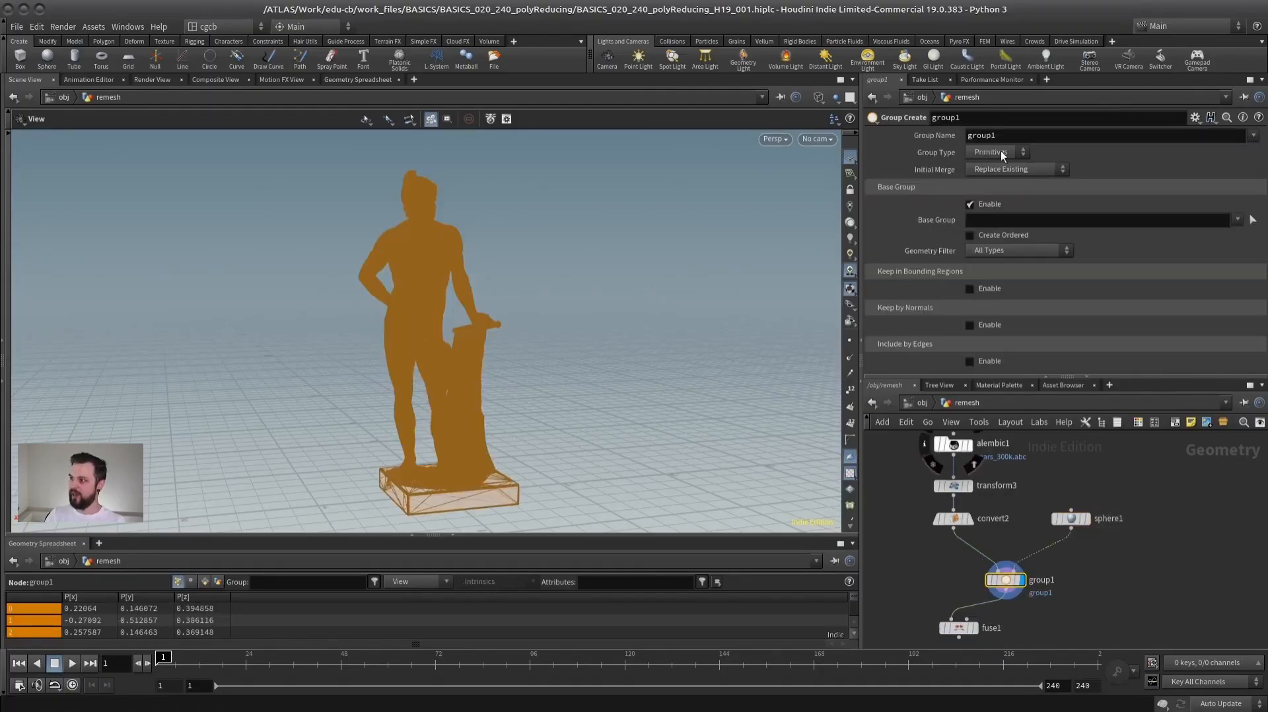
click(970, 204)
click(969, 241)
click(1012, 256)
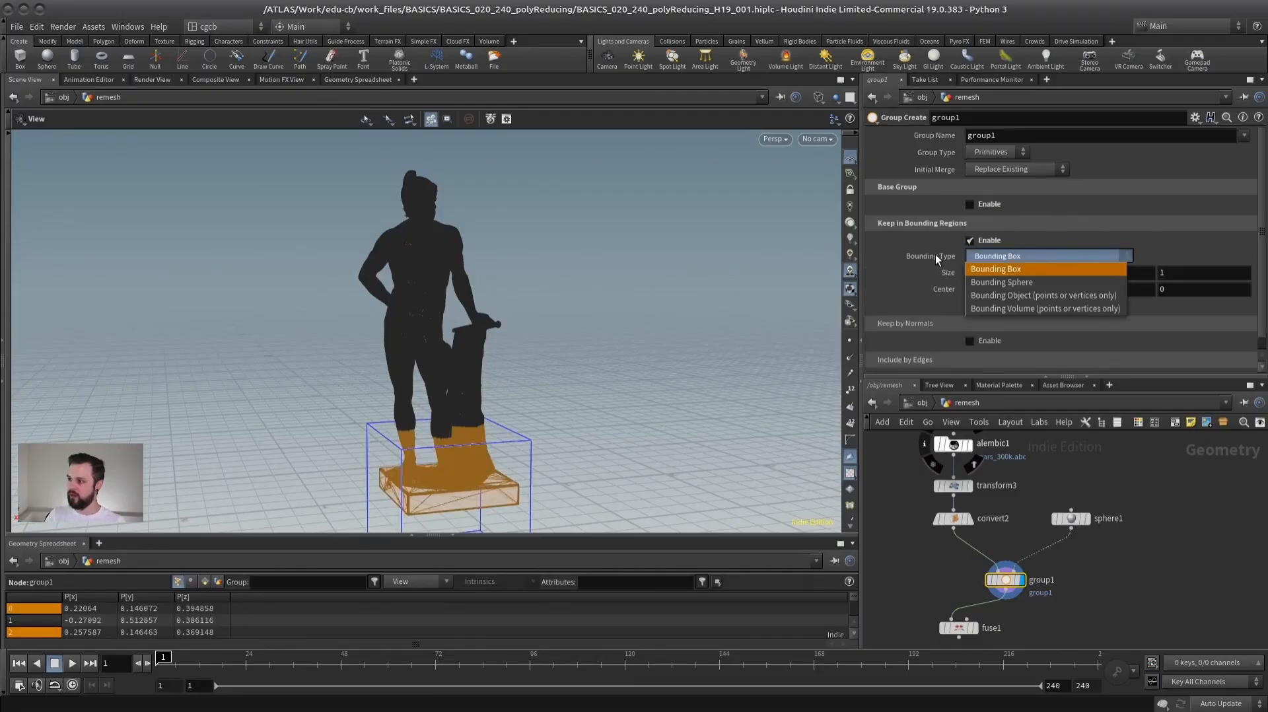
click(1013, 301)
drag(1008, 584, 1010, 578)
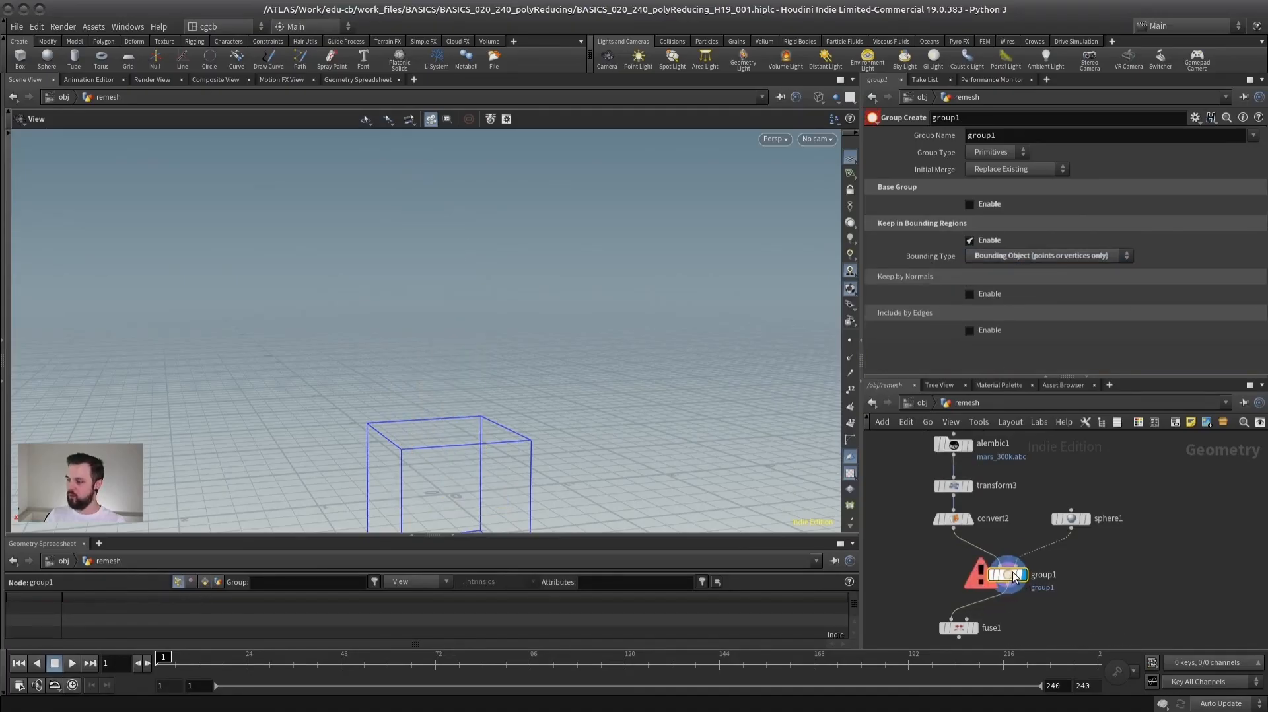
click(995, 152)
click(984, 179)
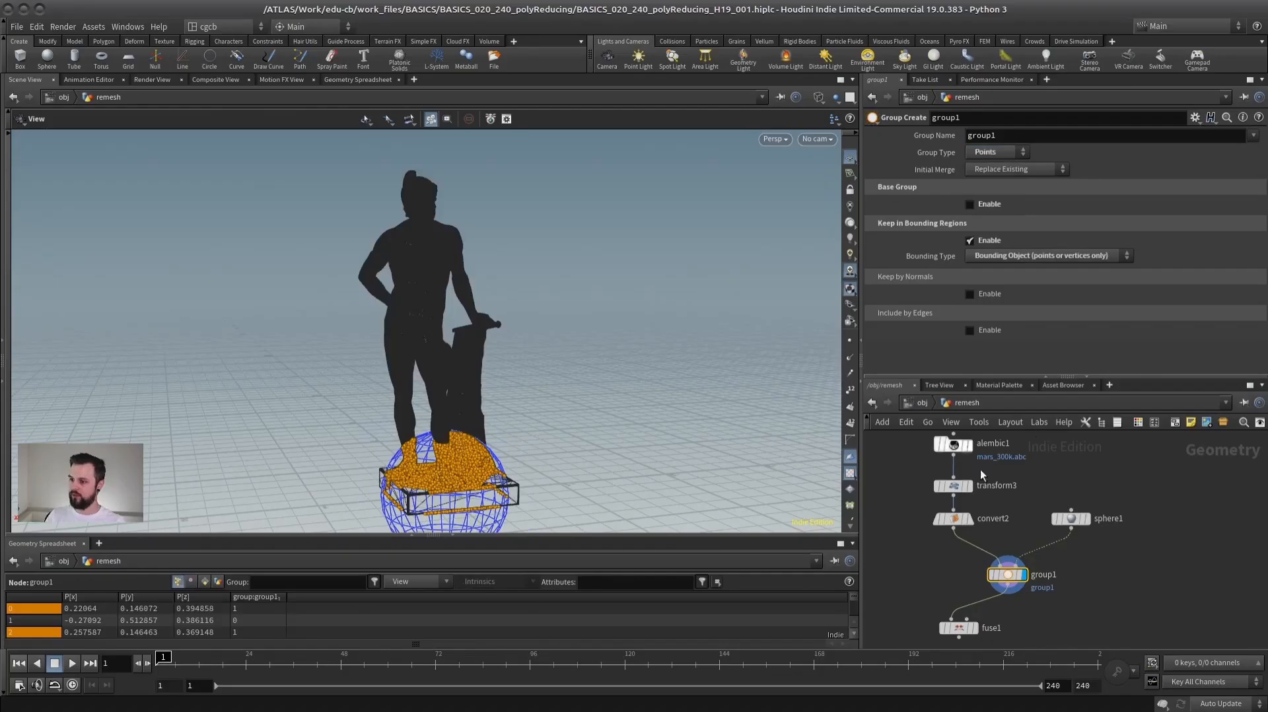
- Move the bounding sphere up from the base so that it covers the statue's shoulder and arm
click(1071, 518)
key(Return)
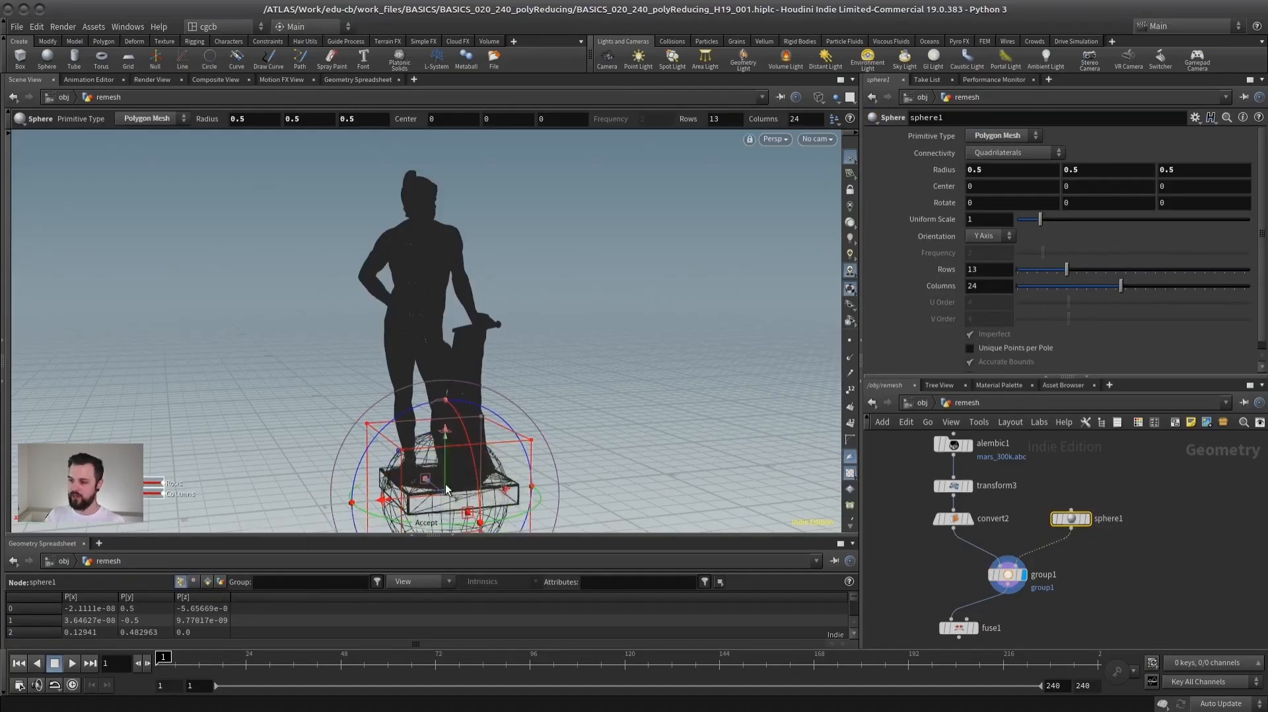
drag(445, 414, 486, 234)
drag(949, 585, 944, 588)
mouse_move(487, 285)
alt+mouse_down()
mouse_move(456, 283)
mouse_move(484, 261)
mouse_move(477, 284)
alt+mouse_up()
- Display the fuse node, restrict it to group1, and view the statue shaded with its fused area
click(960, 627)
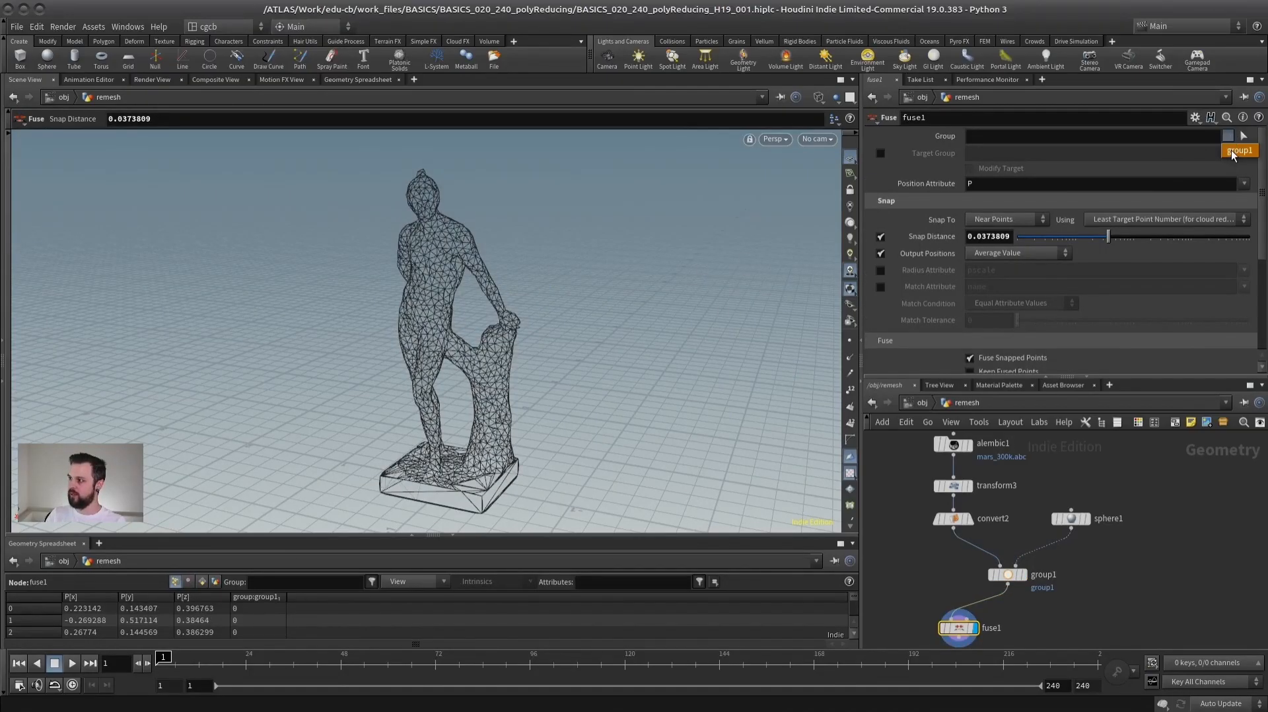
click(1235, 152)
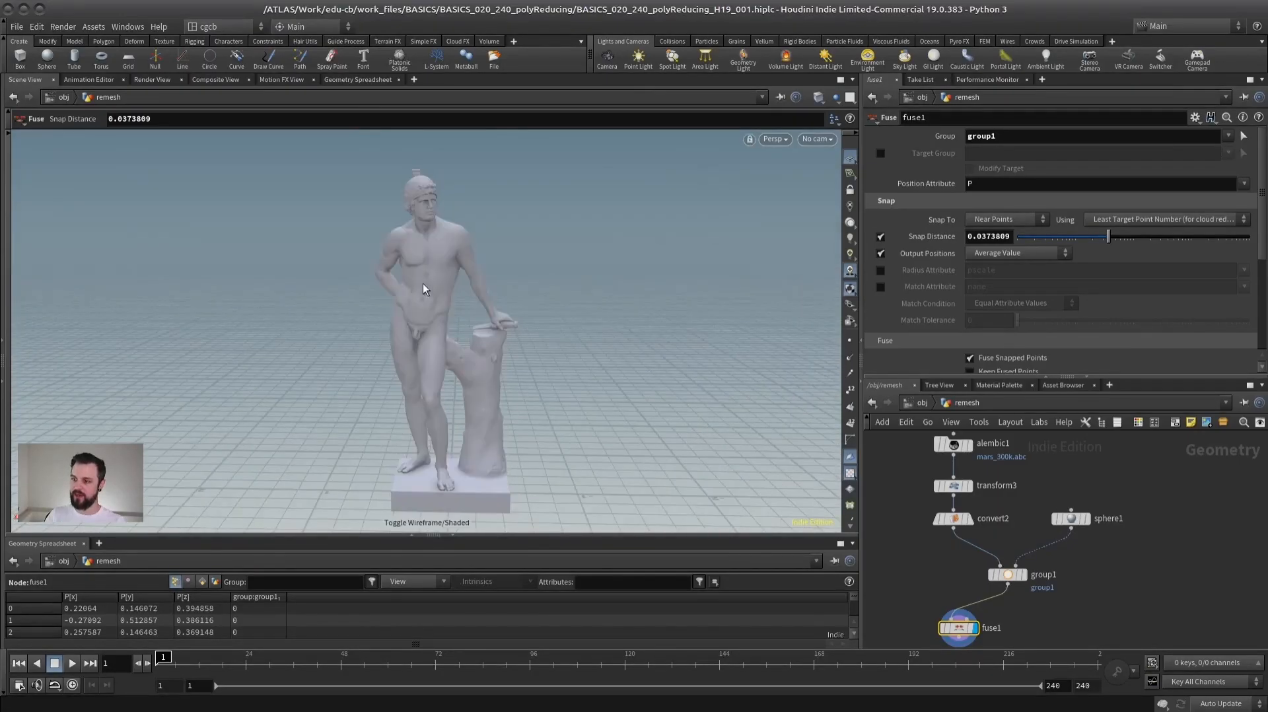
scroll(489, 260, up, 5)
drag(422, 319, 704, 357)
key(Return)
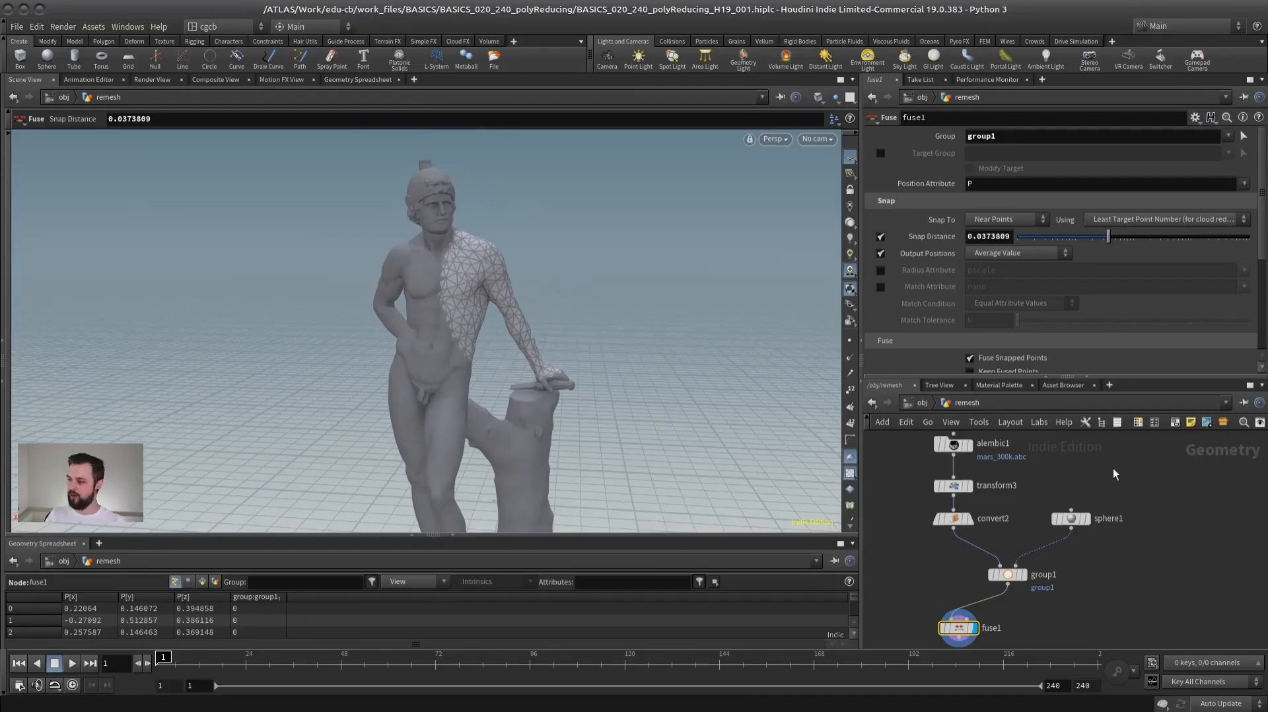
- Move the bounding sphere across the statue and out beside its arm, to a centre of about -0.86, 1.63, 0.48
click(1073, 518)
alt+drag(519, 294, 763, 376)
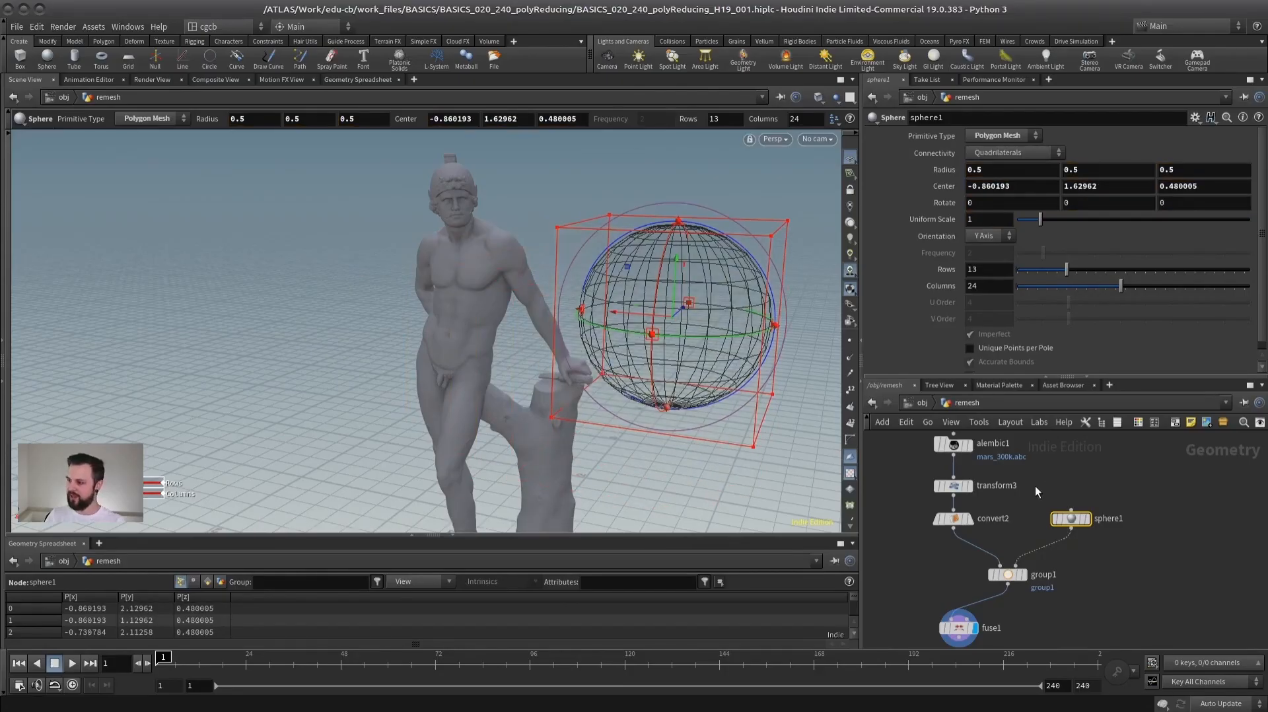
- Duplicate the Alembic node, place the copy above the transform node, and display the copy
middle_drag(989, 440, 1038, 488)
drag(1002, 493, 910, 470)
middle_drag(921, 463, 914, 488)
alt+drag(901, 498, 994, 466)
key(r)
click(994, 465)
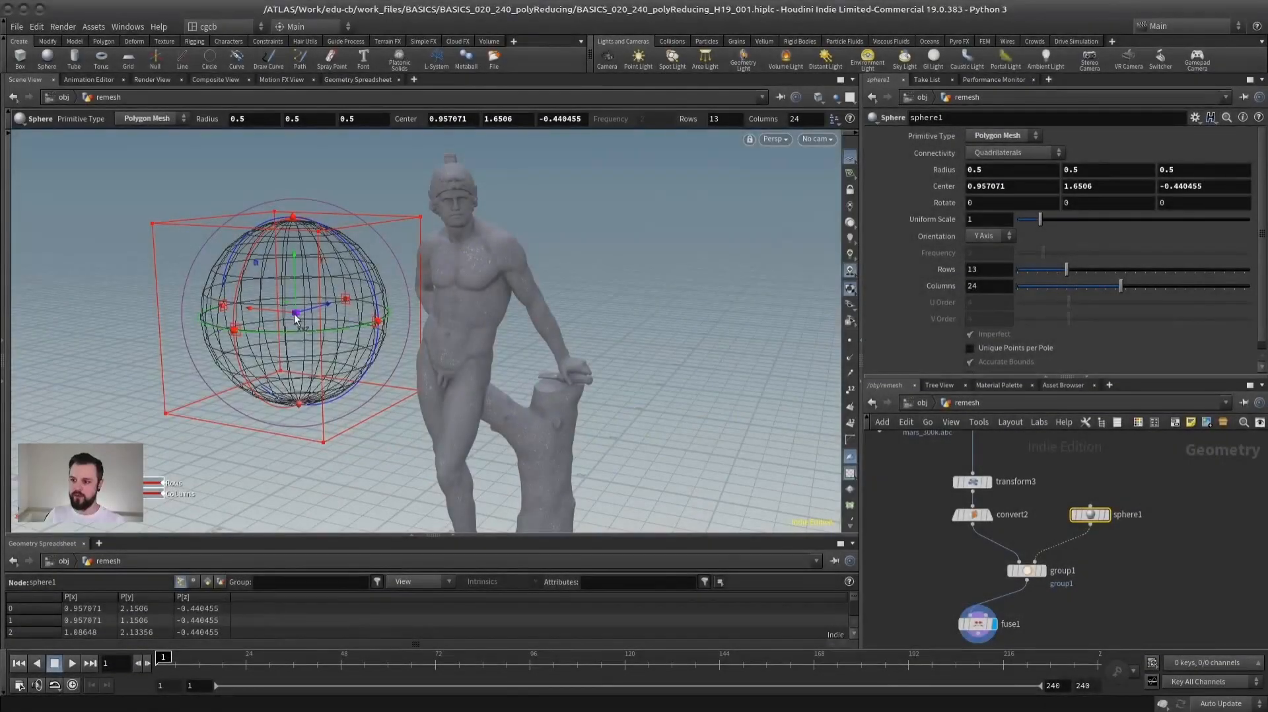
- Display the fuse node again and raise its snap distance for a coarser fused area
drag(294, 319, 581, 341)
click(977, 623)
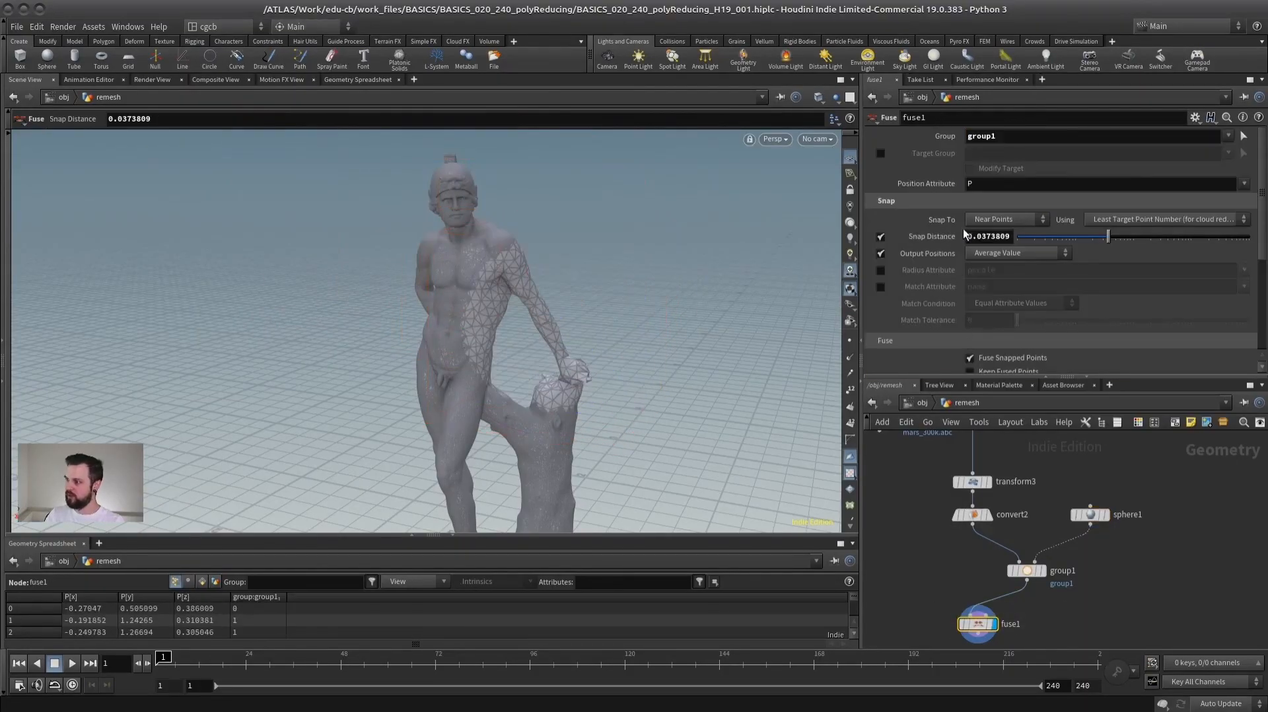
drag(1115, 235, 1116, 234)
- Enlarge the bounding sphere to a uniform scale of 1.6 and move it over the statue to a centre of about -0.83, 1.85, 0.36
drag(1080, 600, 932, 641)
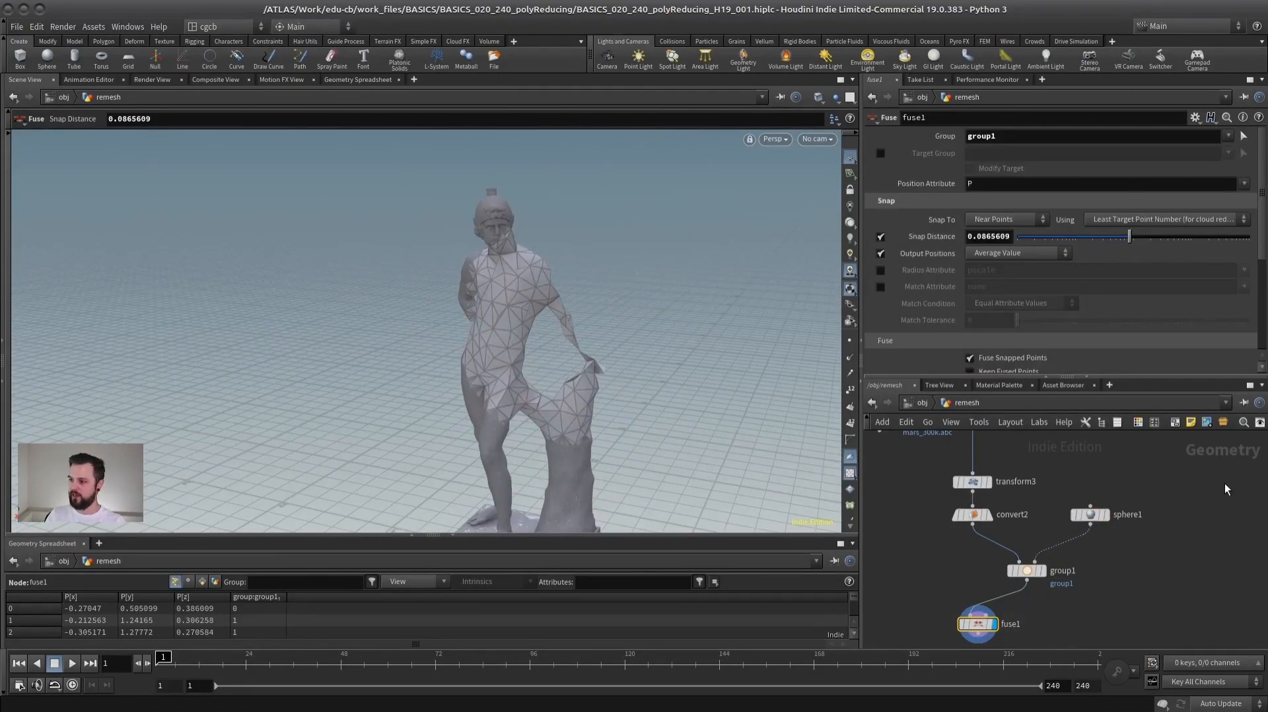
drag(1226, 486, 1057, 538)
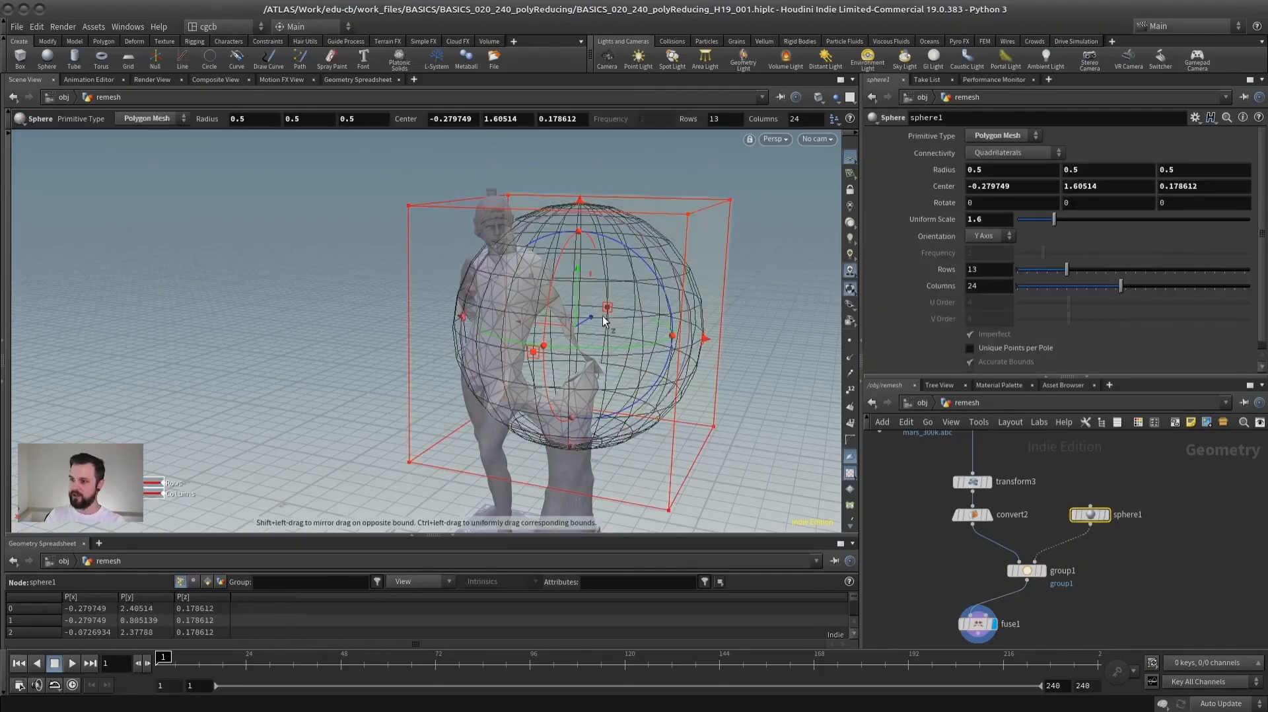
drag(571, 327, 581, 301)
alt+right_drag(581, 301, 623, 306)
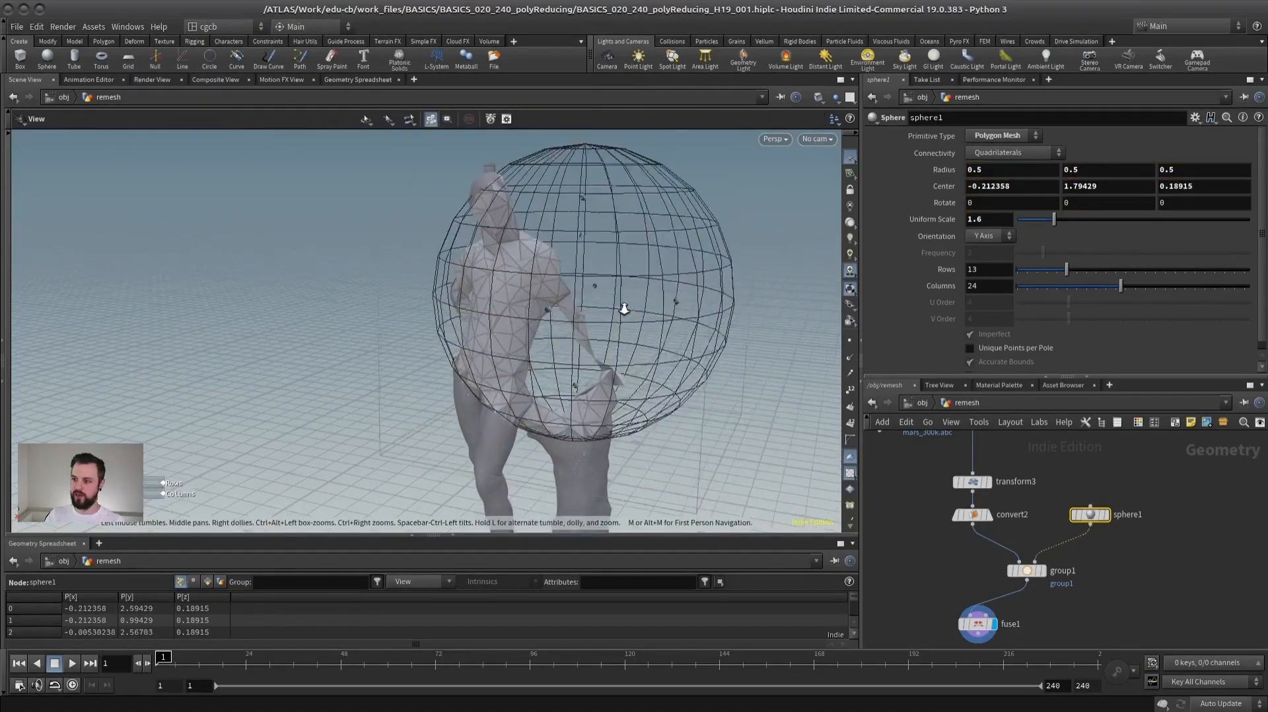
alt+drag(622, 305, 590, 302)
middle_drag(589, 302, 719, 225)
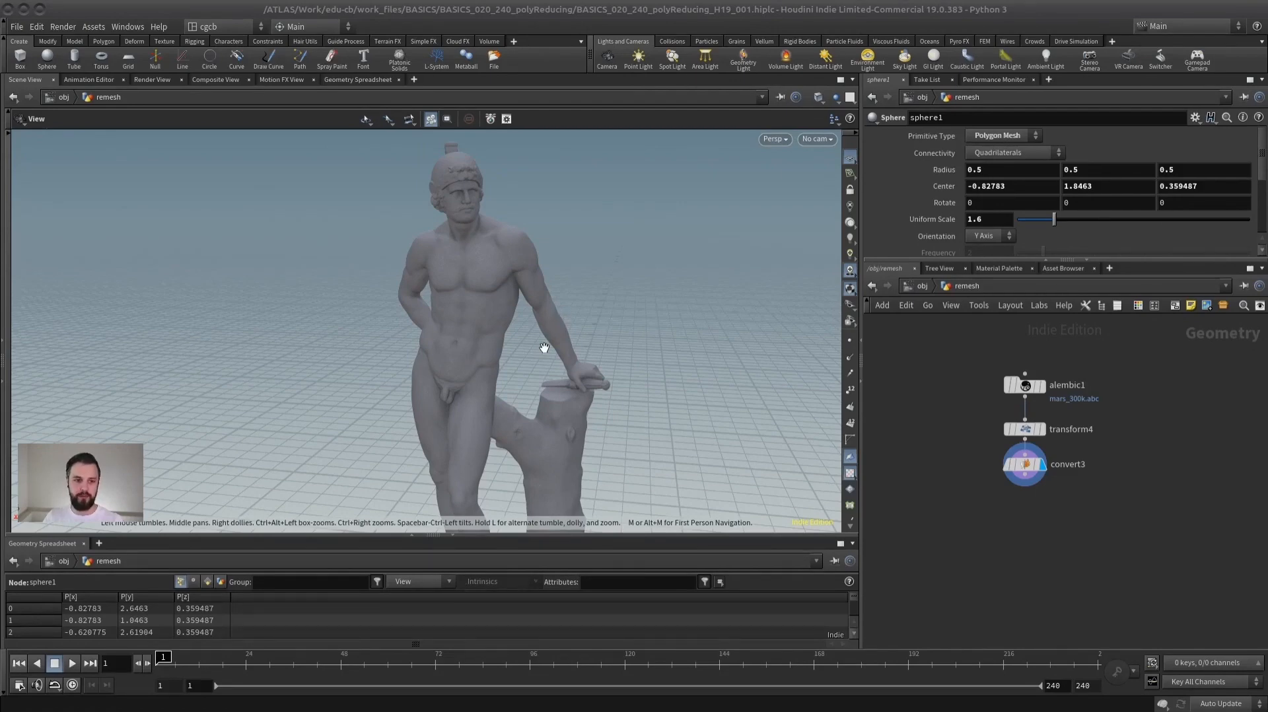
- Add a PolyReduce node beneath the convert node of the fresh statue network and select it
right_drag(510, 288, 852, 272)
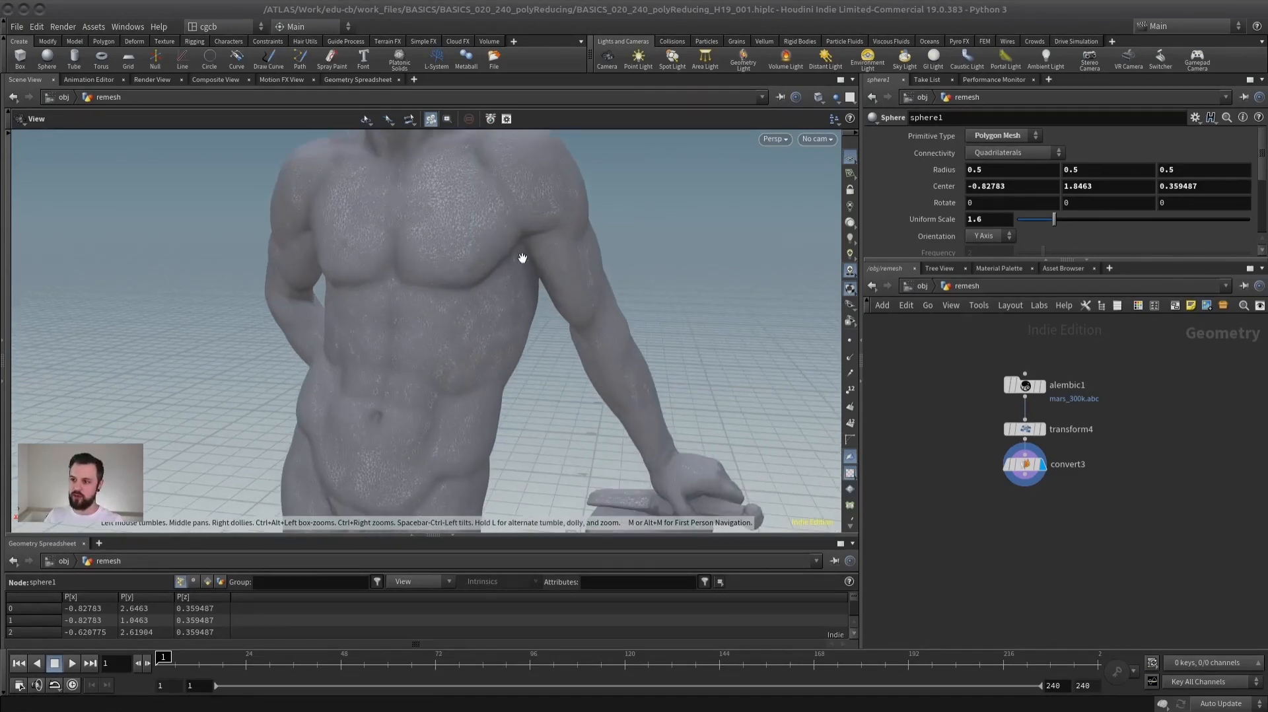
middle_drag(521, 257, 549, 343)
right_drag(549, 343, 667, 337)
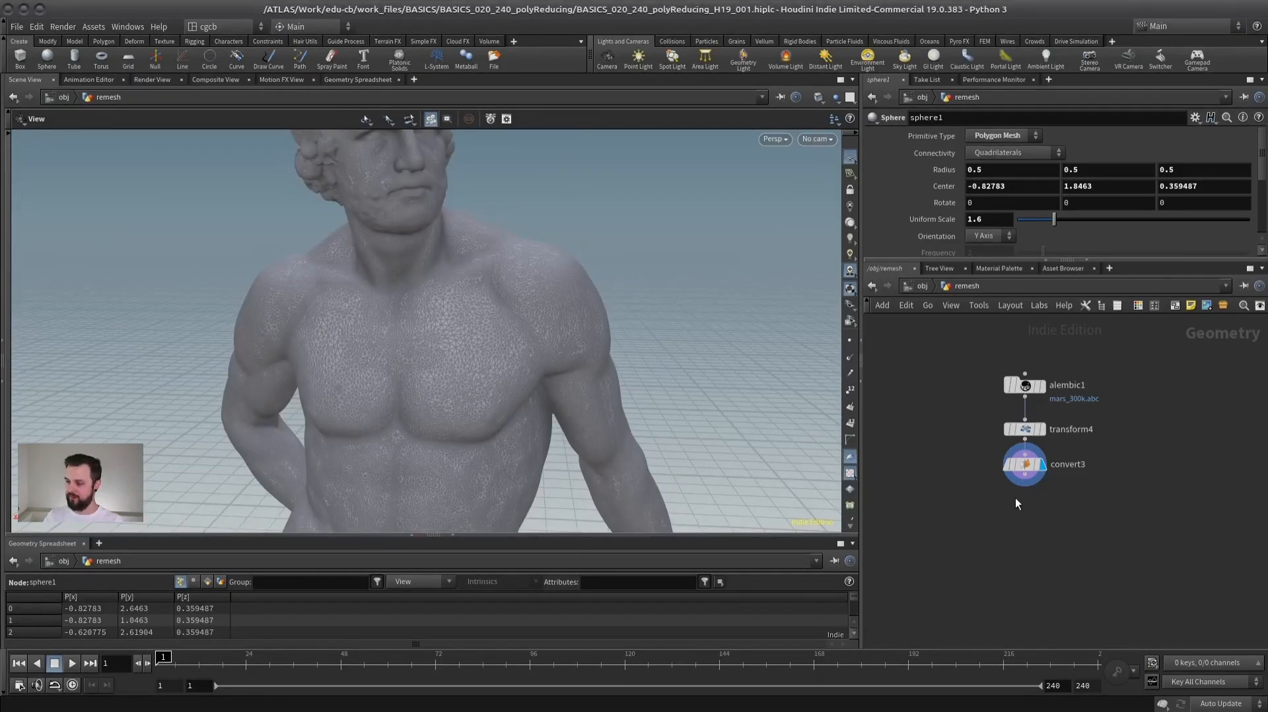
key(Tab)
text(polye)
key(BackSpace)
text(red)
key(Return)
click(1031, 541)
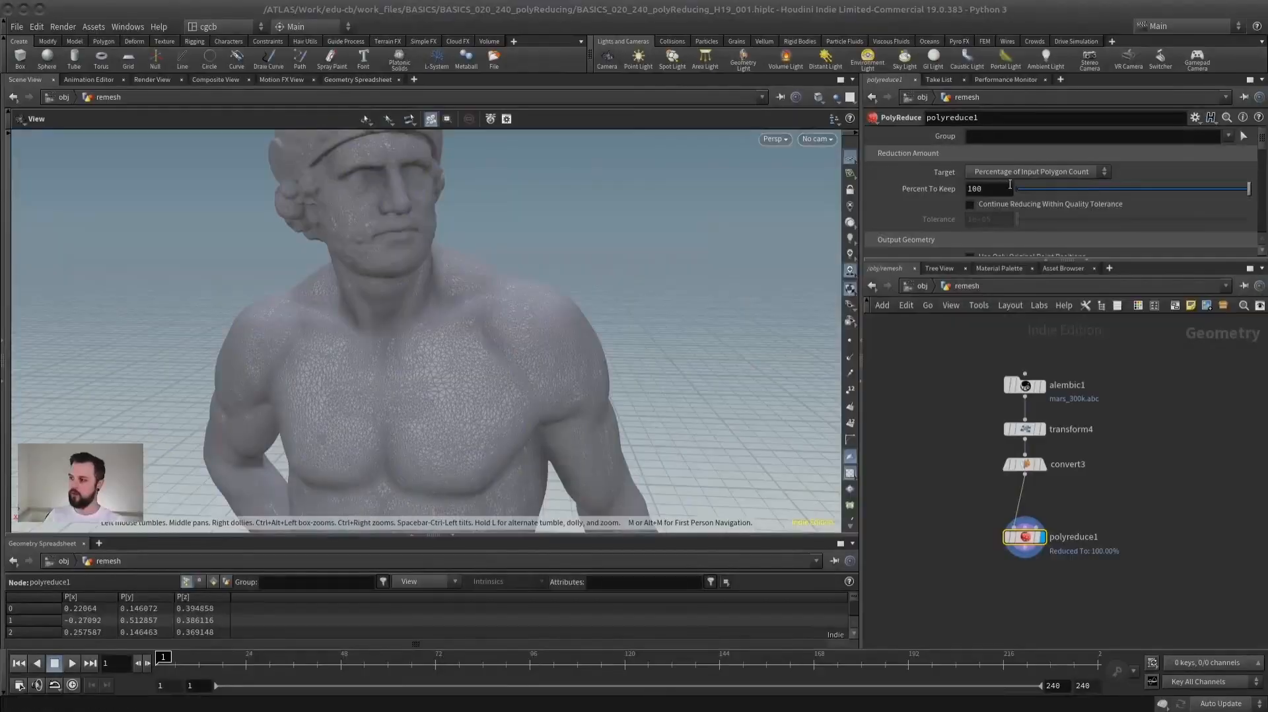
- Lower the PolyReduce node's Percent To Keep in stages to 50, 10 and 5
text(50)
key(Return)
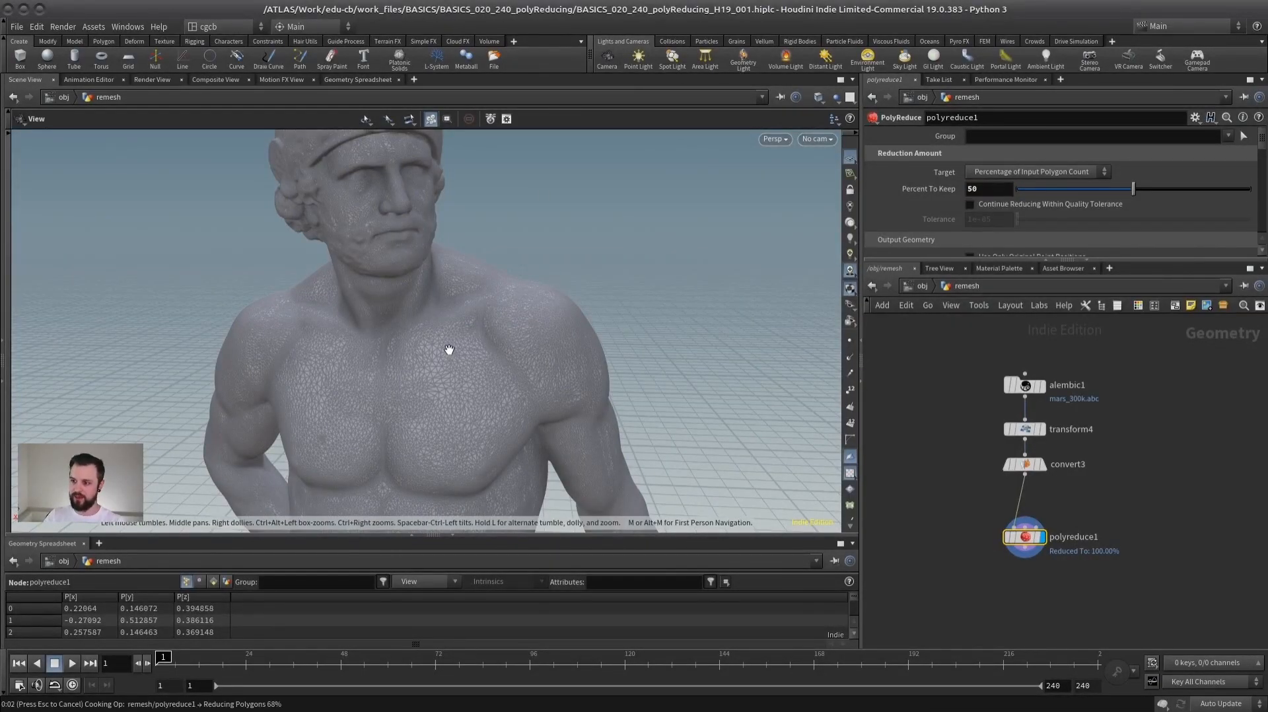
drag(430, 351, 453, 339)
middle_drag(959, 408, 972, 423)
drag(991, 189, 884, 168)
text(10)
key(Return)
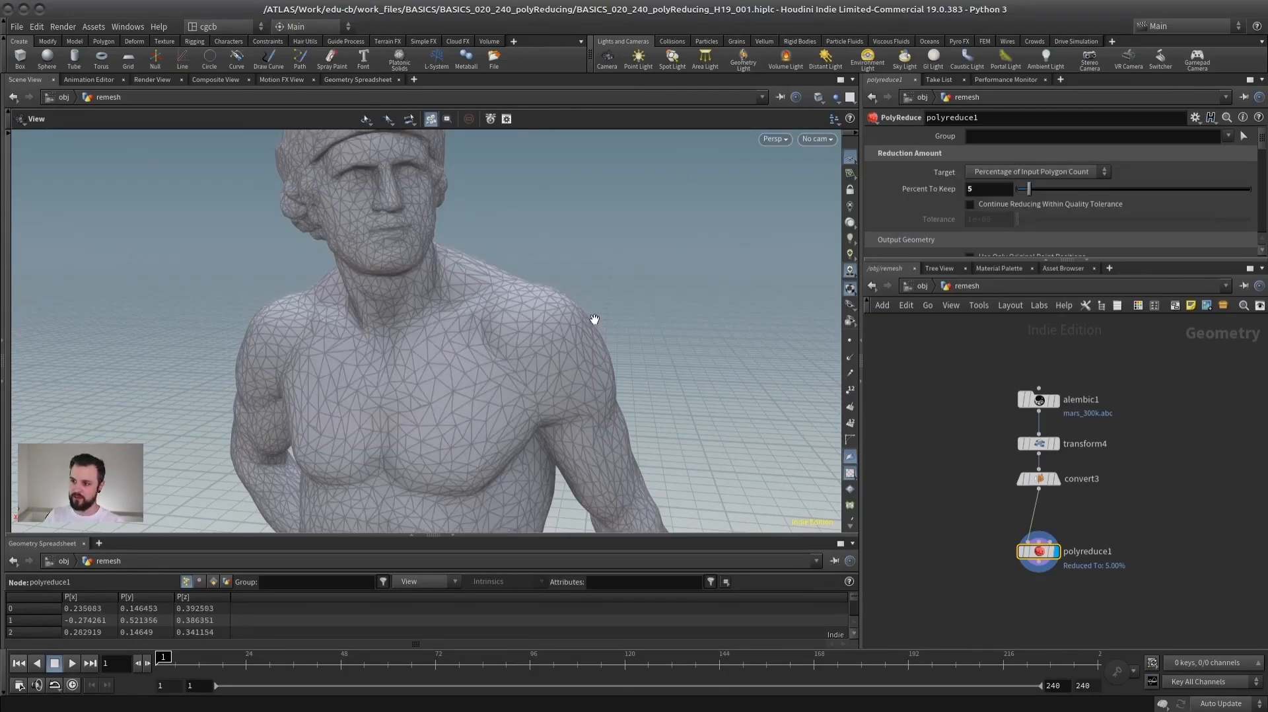
- Examine the reduced statue's topology from several angles, in wireframe and shaded display
middle_drag(588, 343, 582, 172)
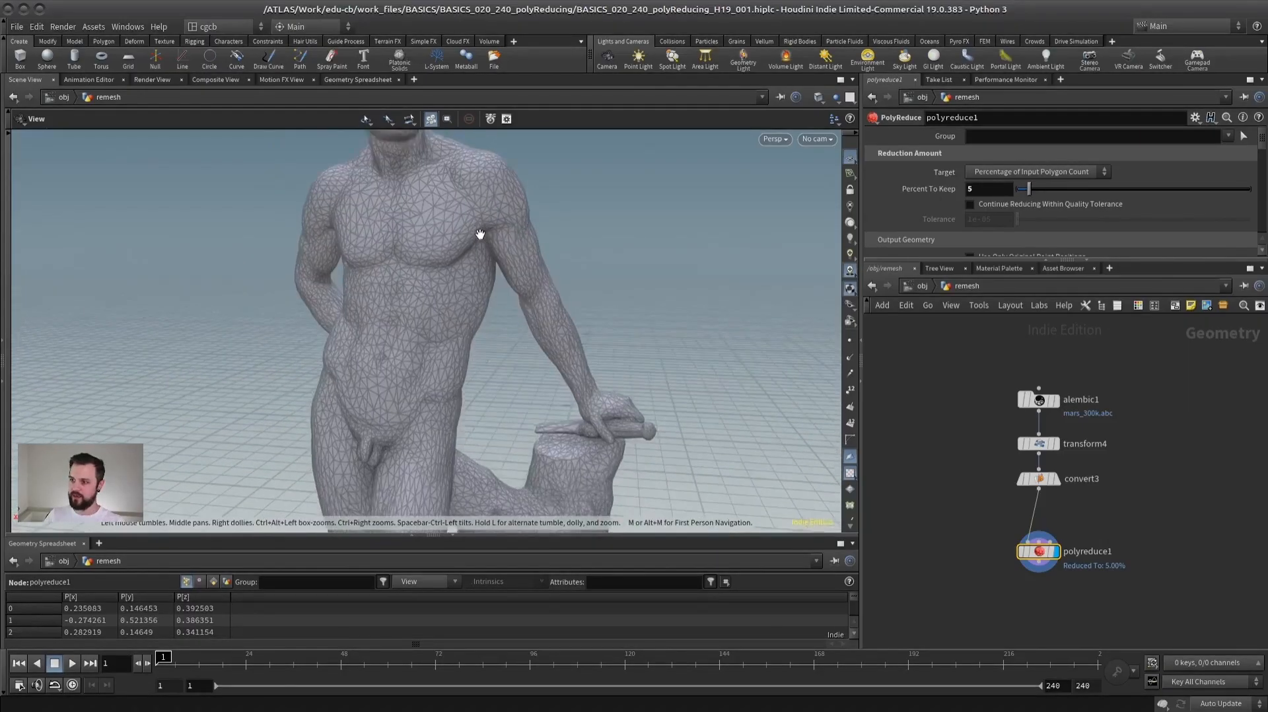
right_drag(582, 264, 583, 356)
middle_drag(586, 410, 571, 209)
right_drag(572, 209, 513, 305)
middle_drag(518, 149, 480, 308)
mouse_move(428, 282)
mouse_down()
mouse_move(581, 280)
mouse_move(249, 274)
mouse_move(484, 275)
mouse_move(456, 279)
mouse_up()
key(w)
key(shift+w)
right_drag(528, 291, 578, 275)
middle_drag(492, 212, 482, 314)
right_drag(469, 316, 558, 300)
- Reduce the statue further by setting Percent To Keep to 2 and then to 1
double_click(977, 189)
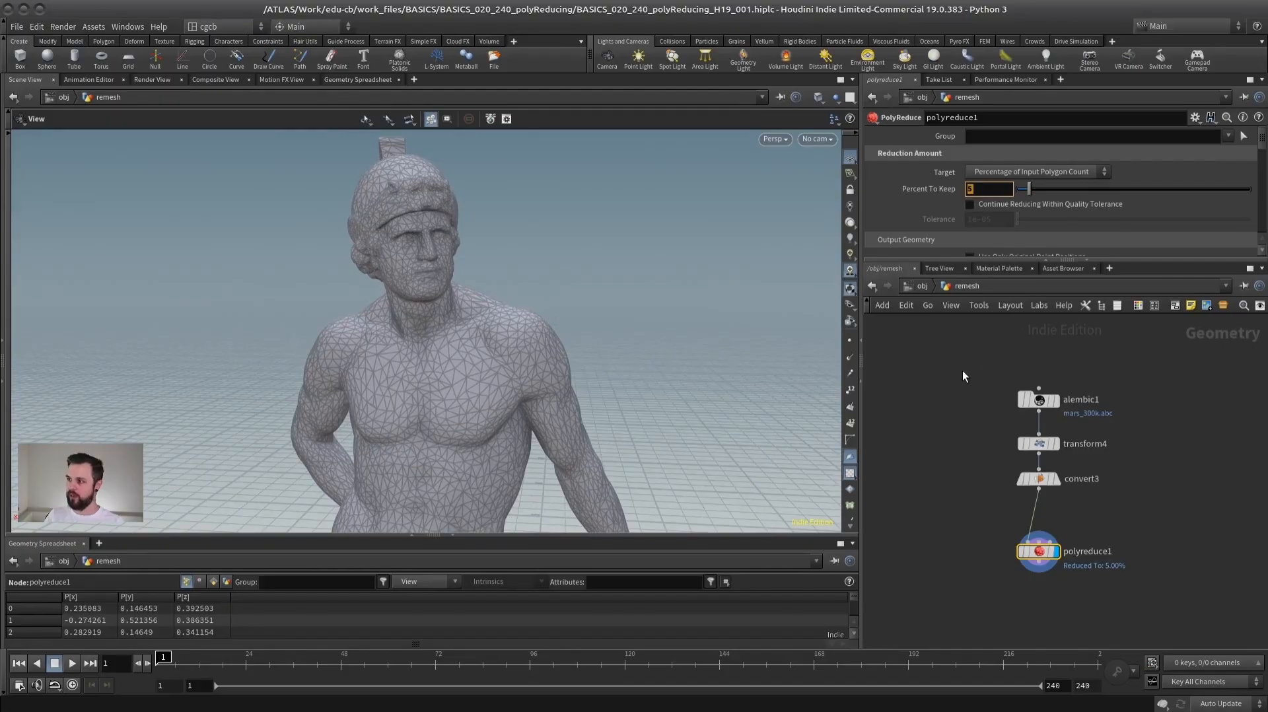
key(Return)
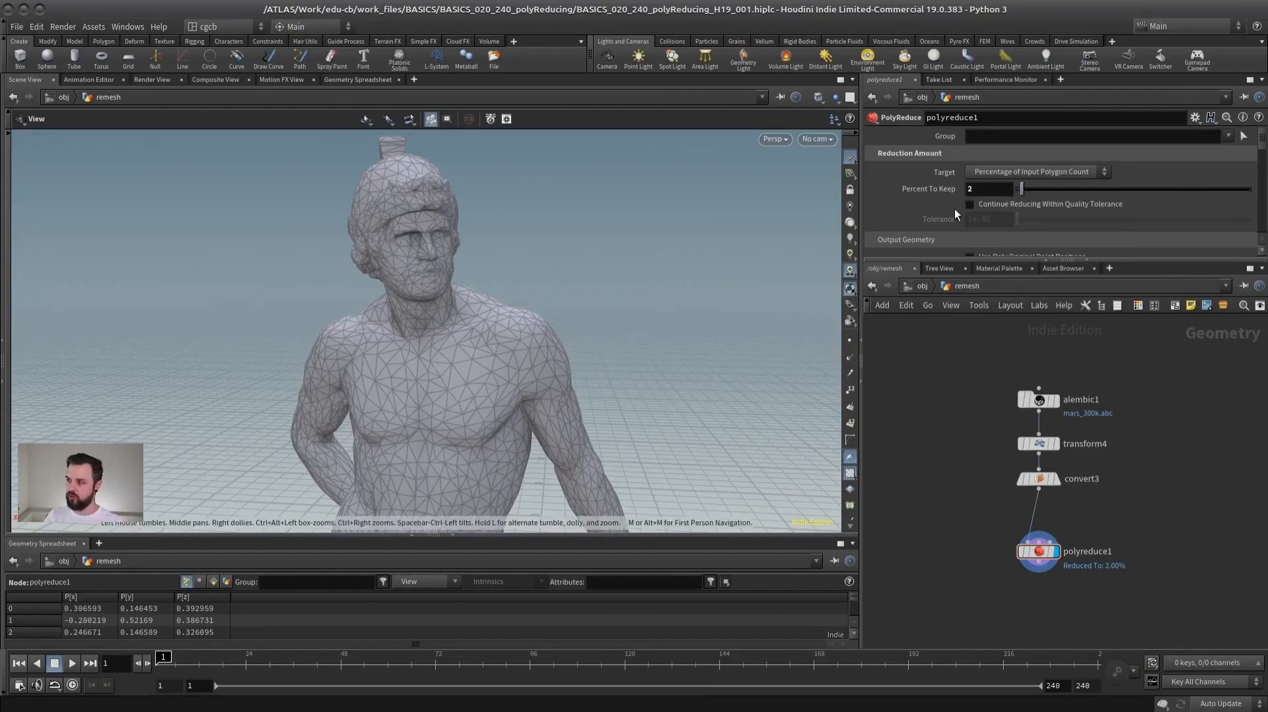
key(Return)
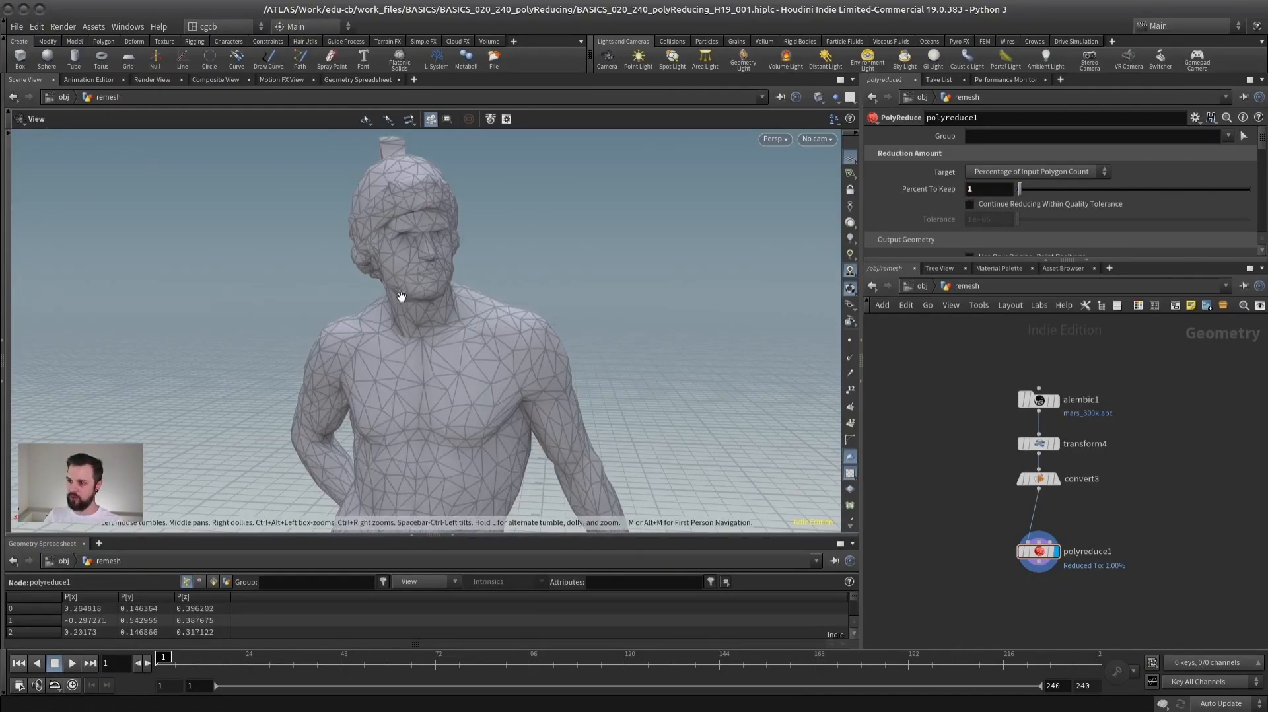
- Compare the geometry information of the convert and PolyReduce nodes, and inspect the reduced statue as a wireframe
middle_click(1040, 477)
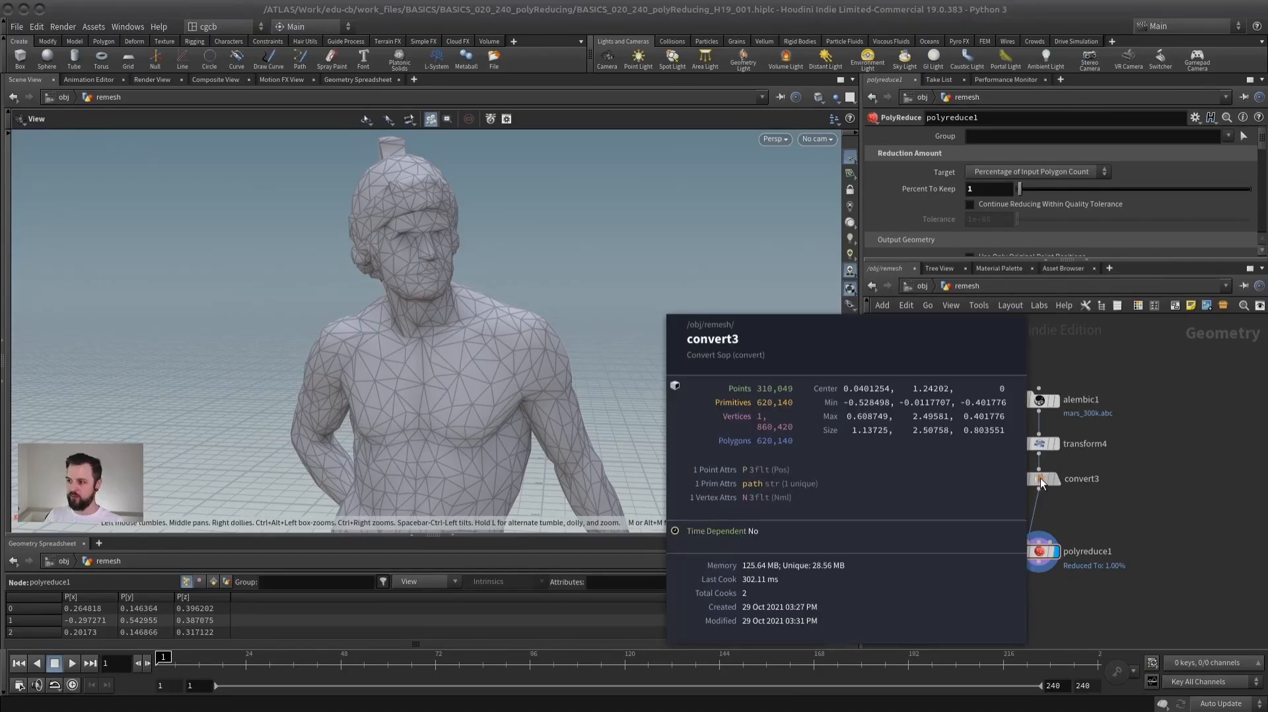
middle_click(1040, 552)
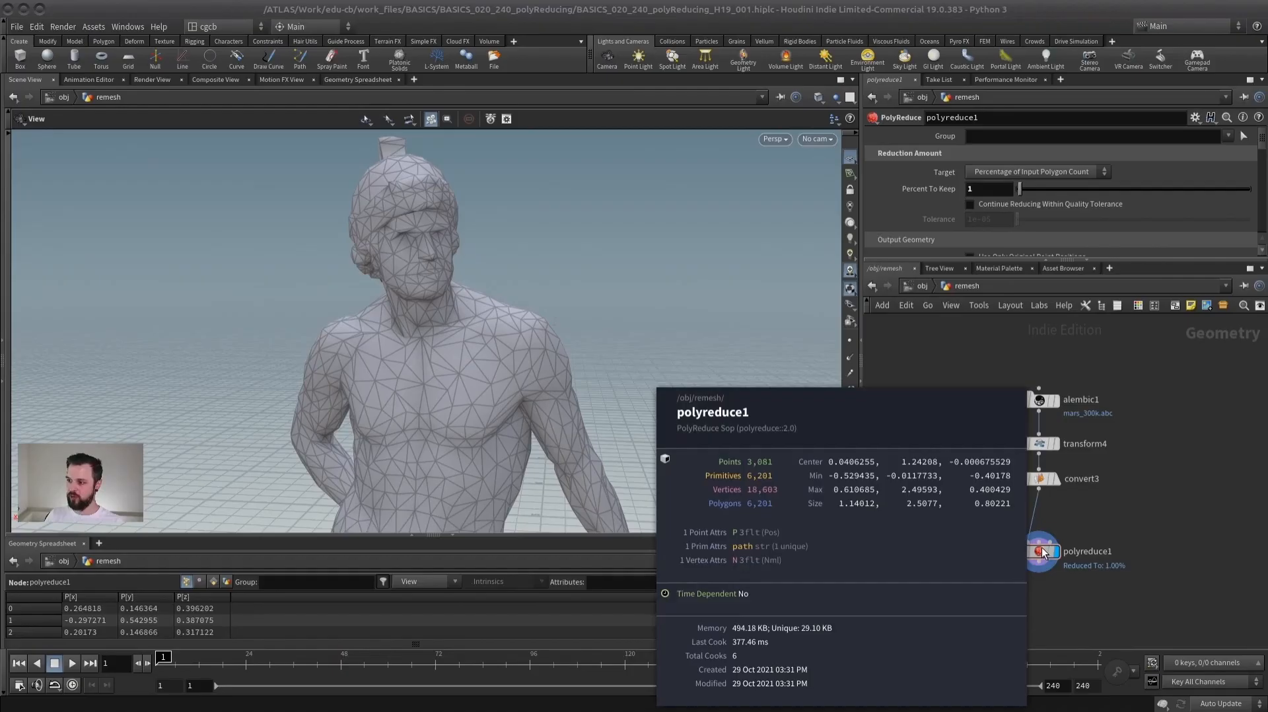
right_drag(513, 351, 417, 426)
middle_drag(417, 426, 461, 295)
key(shift+w)
drag(621, 249, 538, 269)
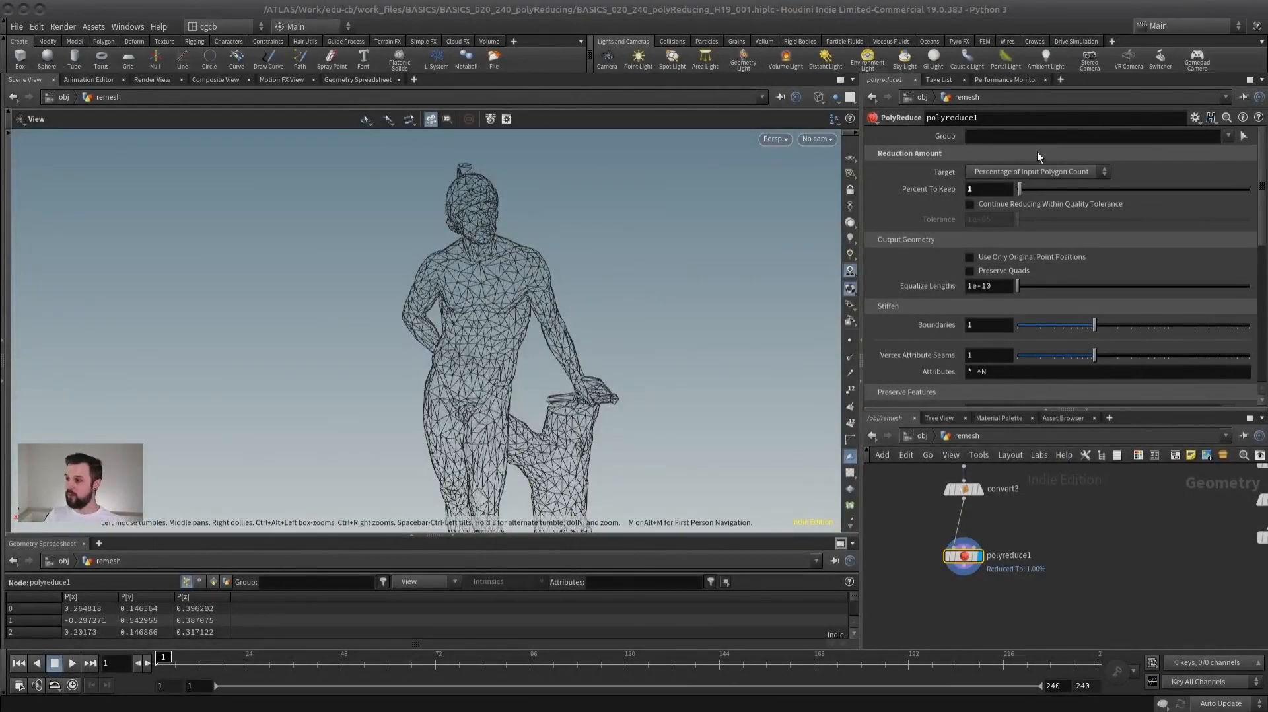
- Switch the PolyReduce target to Output Polygon Count and set Number To Keep to 10000
click(1039, 171)
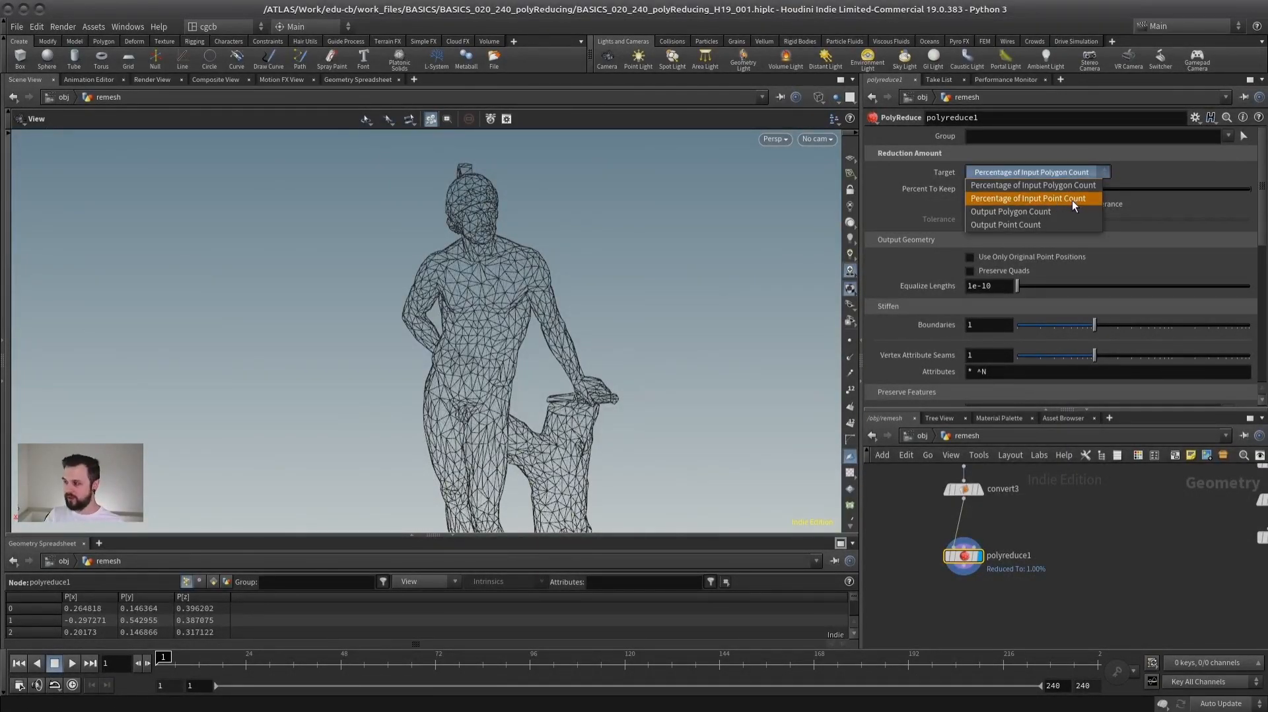
click(1010, 213)
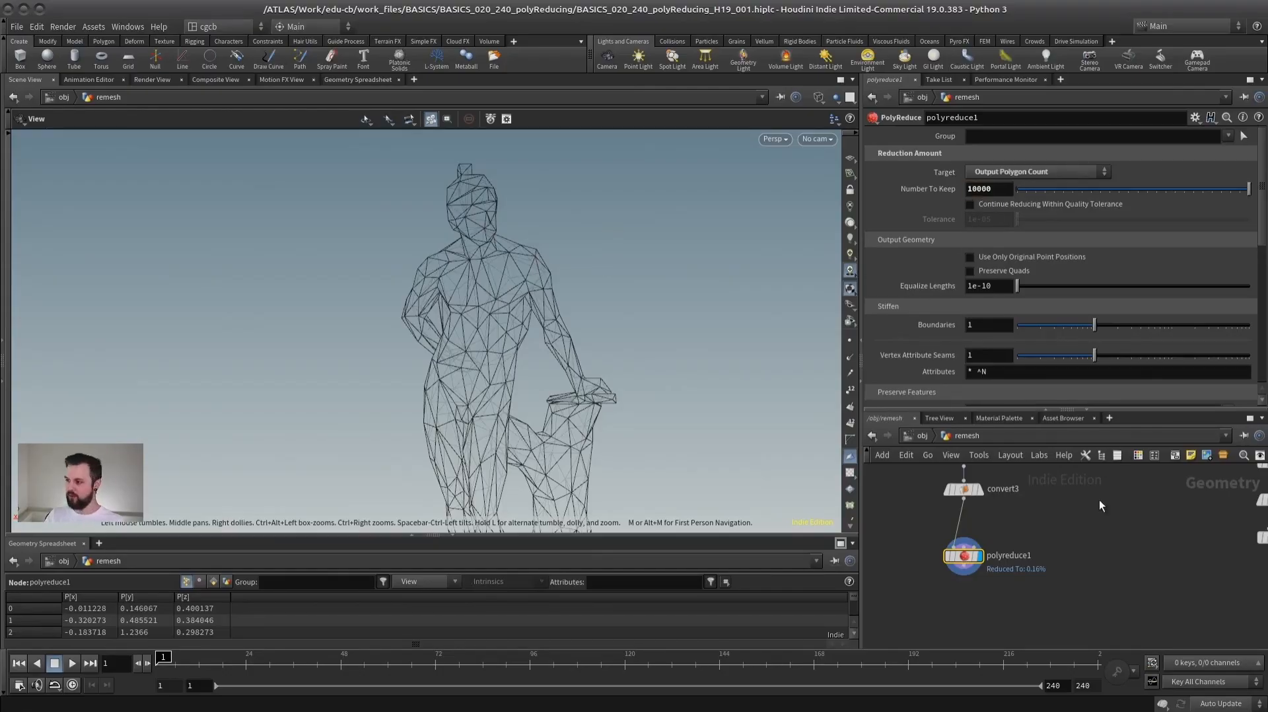
key(Return)
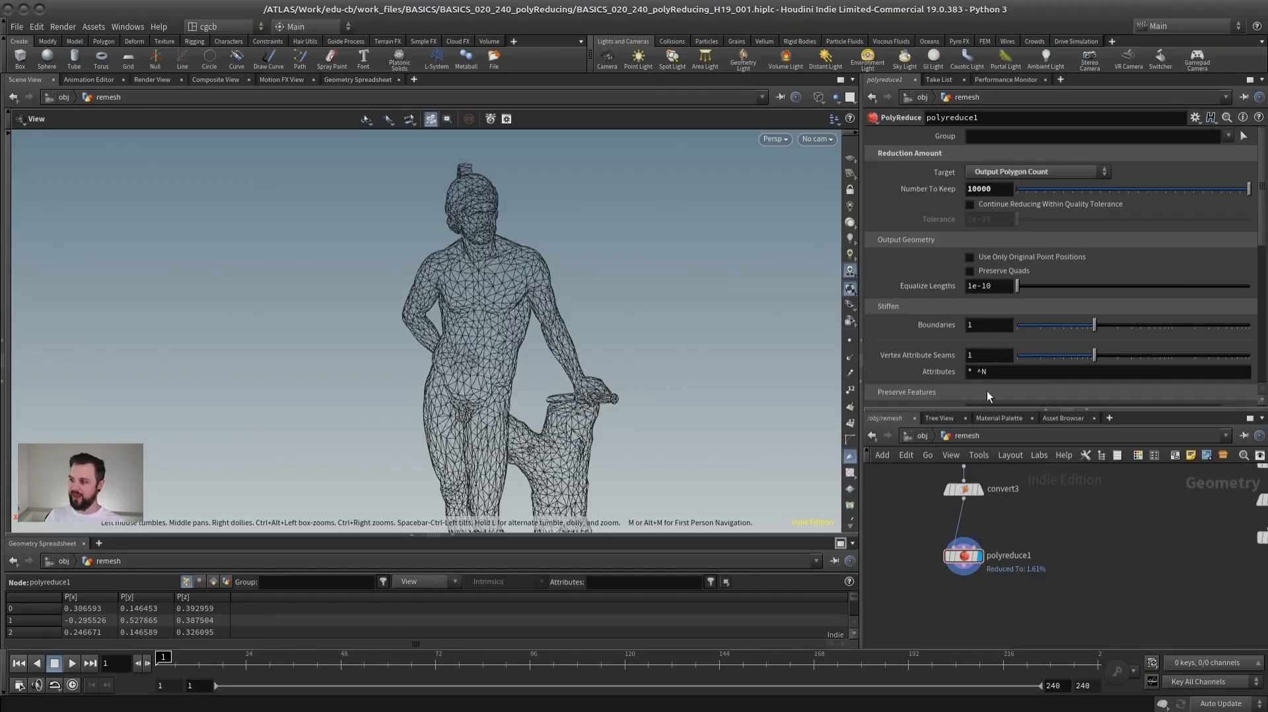
- Check the polyreduce1 node's geometry information and inspect the reduced statue in shaded display
middle_click(951, 562)
middle_click(944, 559)
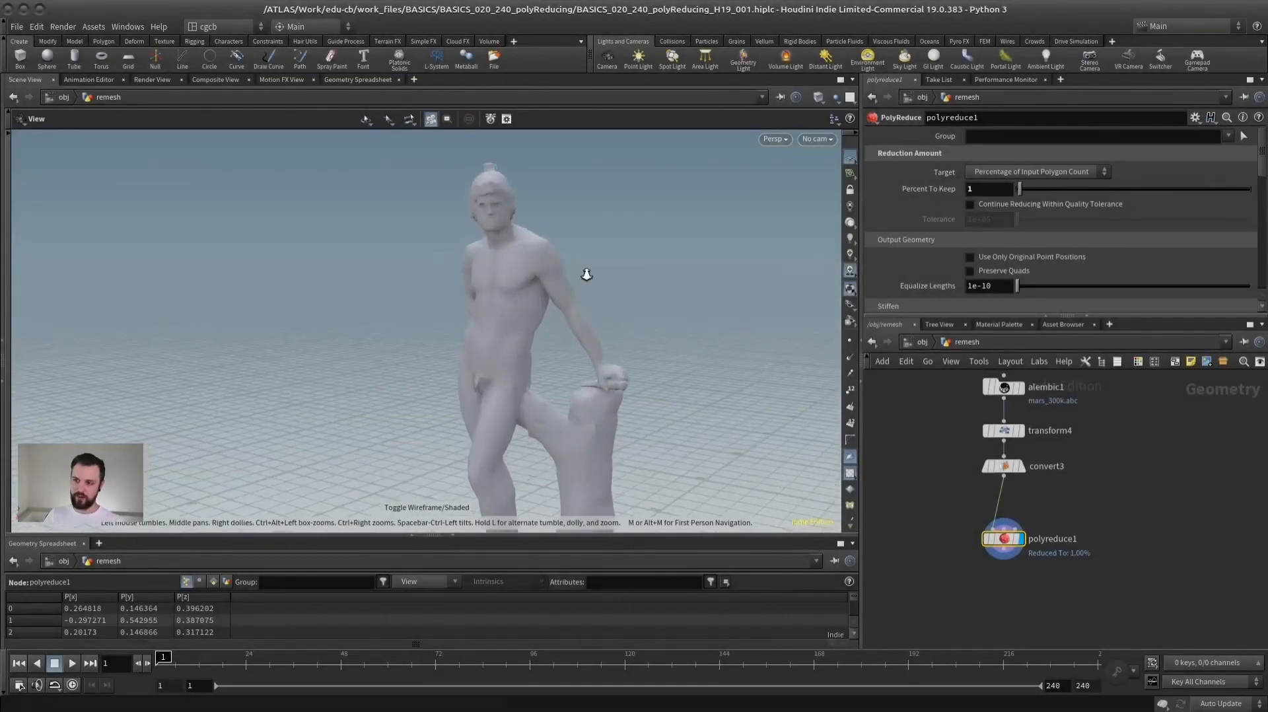
middle_drag(525, 285, 448, 323)
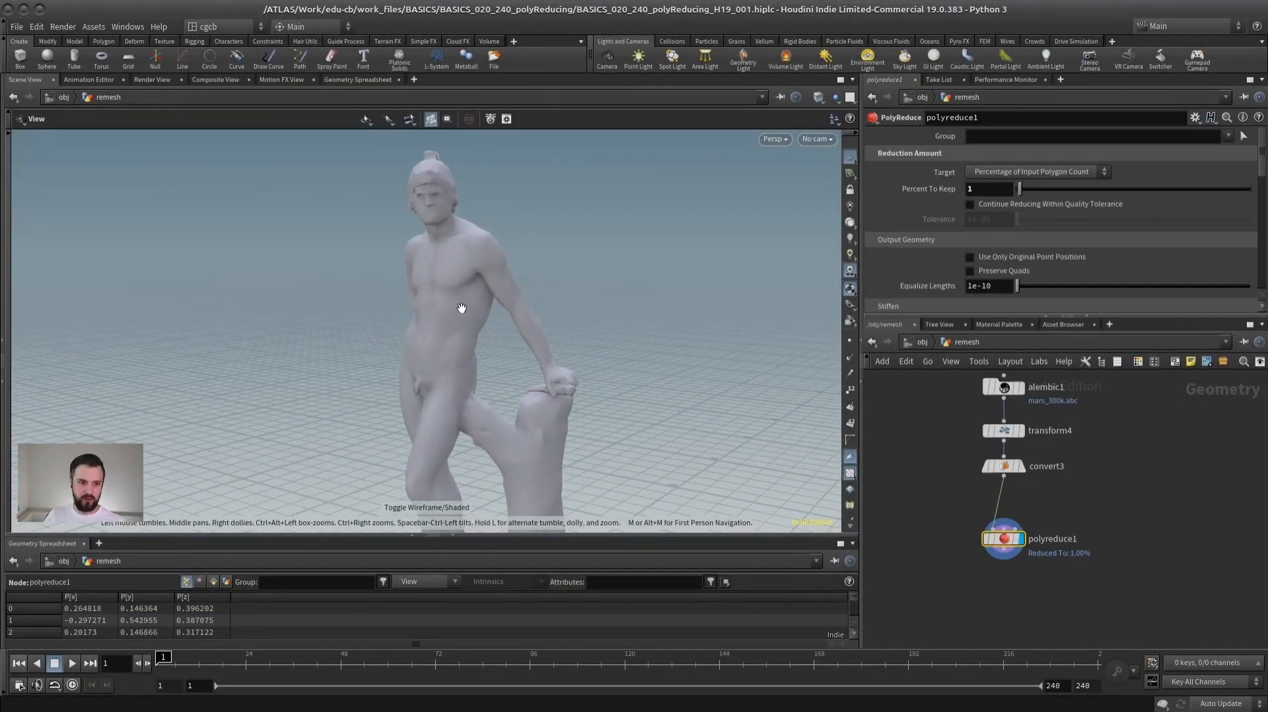
- Select the alembic2 and transform1 nodes together and shift them within the network
scroll(1136, 486, down, 3)
middle_drag(1132, 480, 1094, 464)
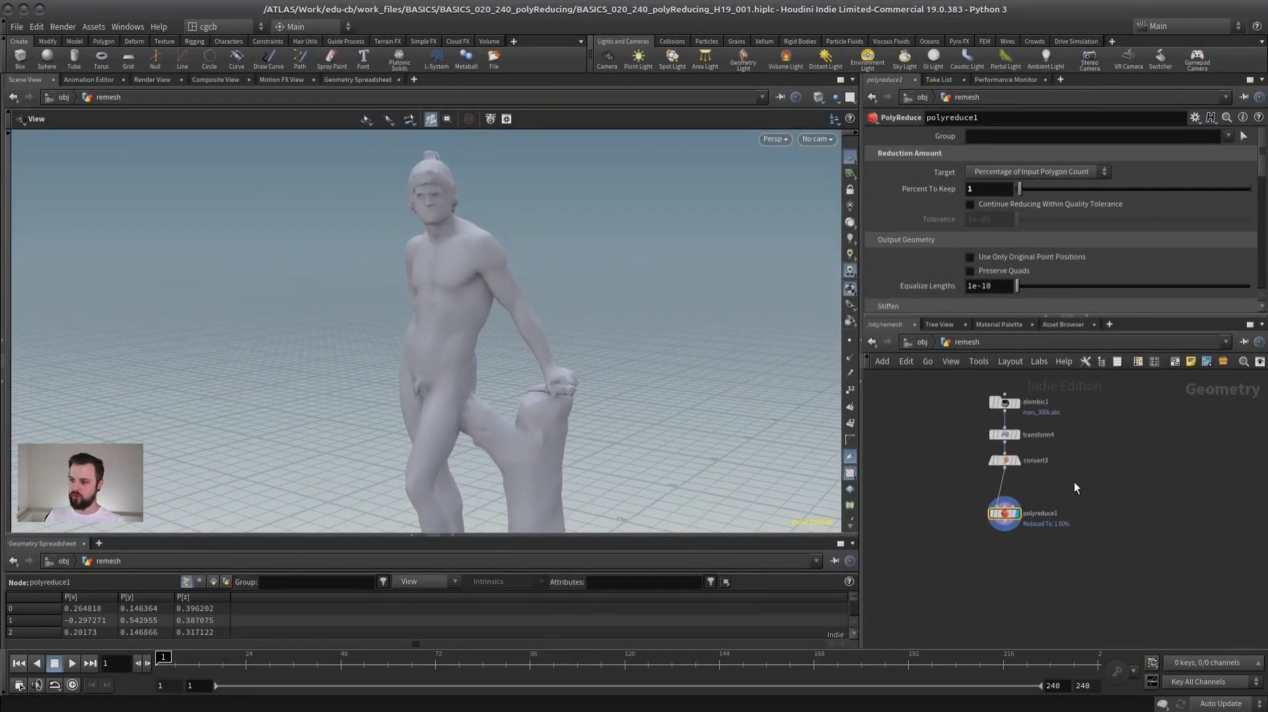
middle_drag(1091, 457, 1031, 465)
middle_drag(1140, 453, 1057, 453)
drag(1059, 447, 1122, 518)
drag(1096, 464, 1063, 411)
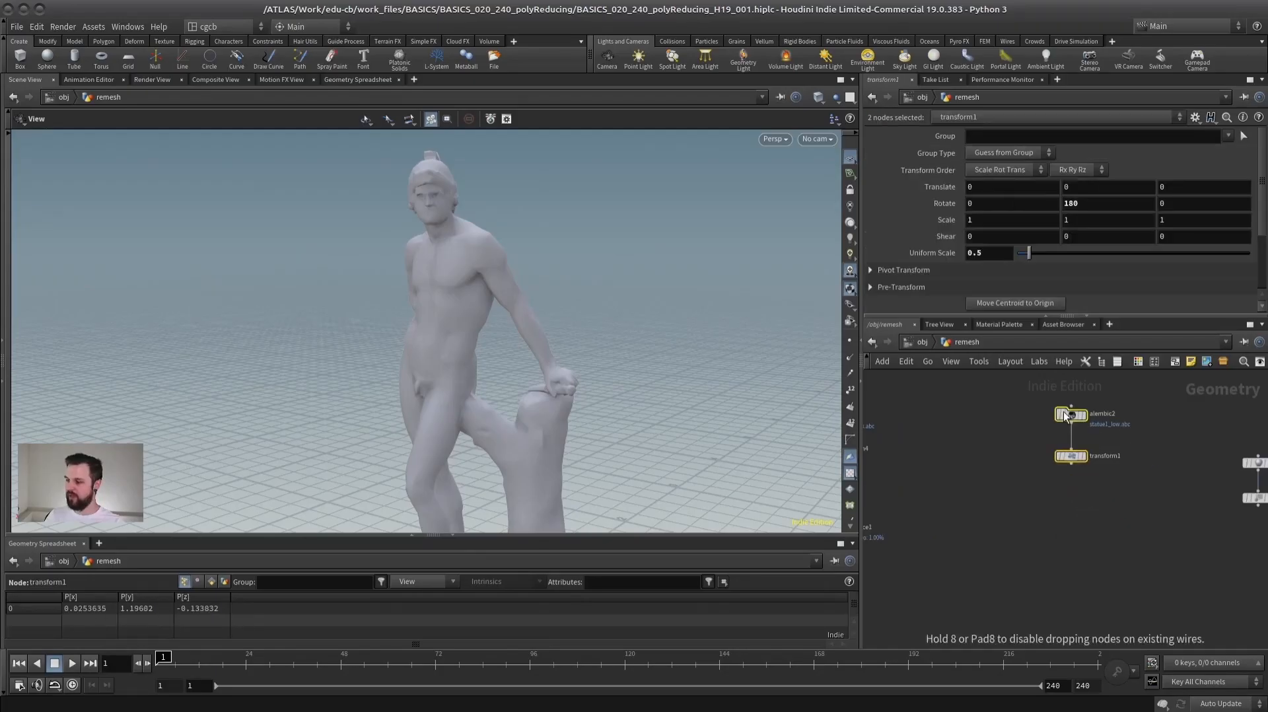
- Display the transform1 node's low-poly statue and examine its mesh in wireframe and shaded display
click(1074, 453)
click(1081, 453)
drag(416, 337, 527, 353)
key(shift+w)
key(shift+w)
mouse_move(445, 360)
right_down()
mouse_move(532, 345)
mouse_move(456, 319)
right_up()
key(shift+w)
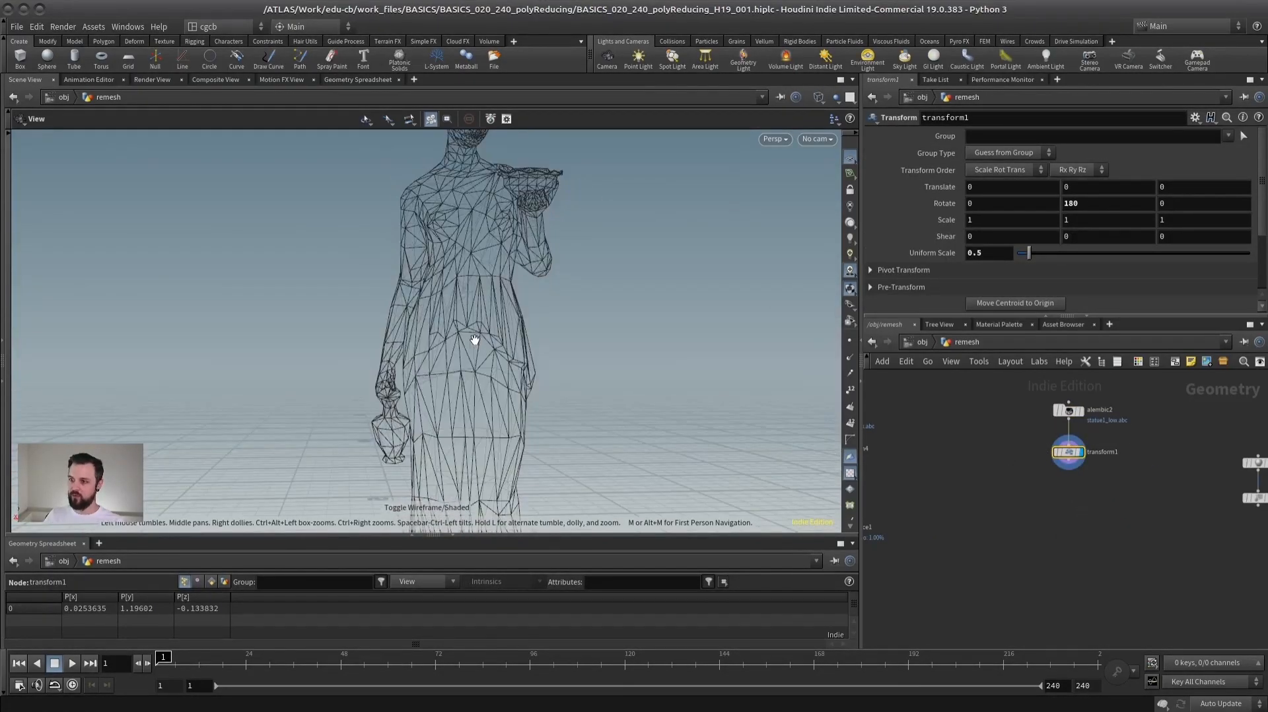
key(shift+w)
- Append a Convert node to transform1 and look over the low-poly statue's polygons
key(Tab)
text(convert)
key(shift+Return)
drag(558, 357, 636, 360)
right_drag(635, 360, 485, 358)
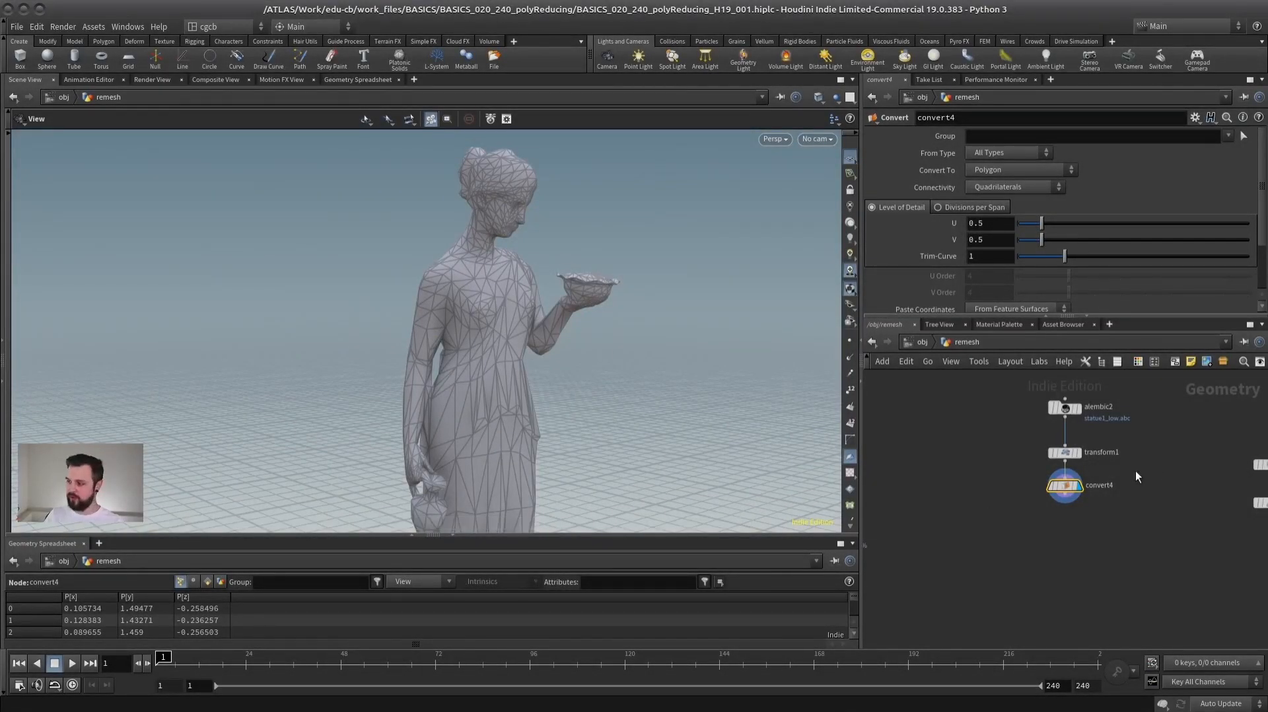
- Try a Subdivide node with Depth 2 after convert4, examine the statue's denser mesh, and delete the node again
key(Tab)
text(subdivide)
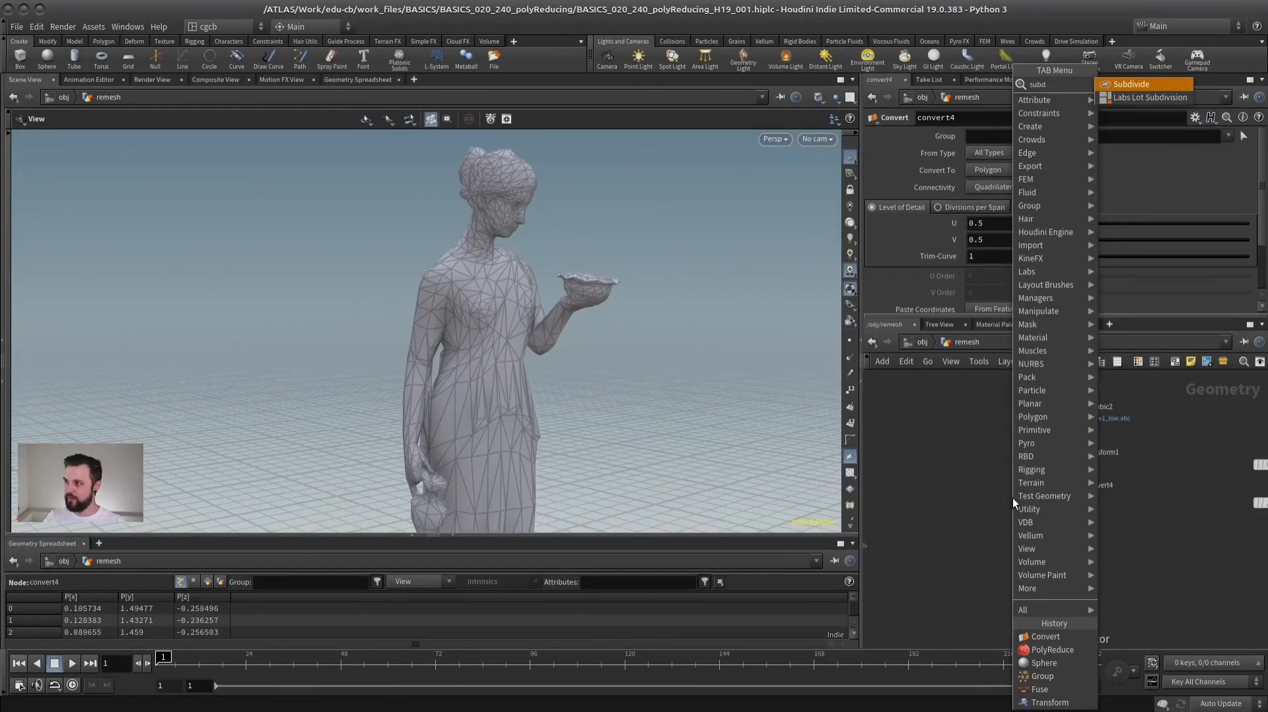
key(Return)
drag(1099, 188, 1157, 188)
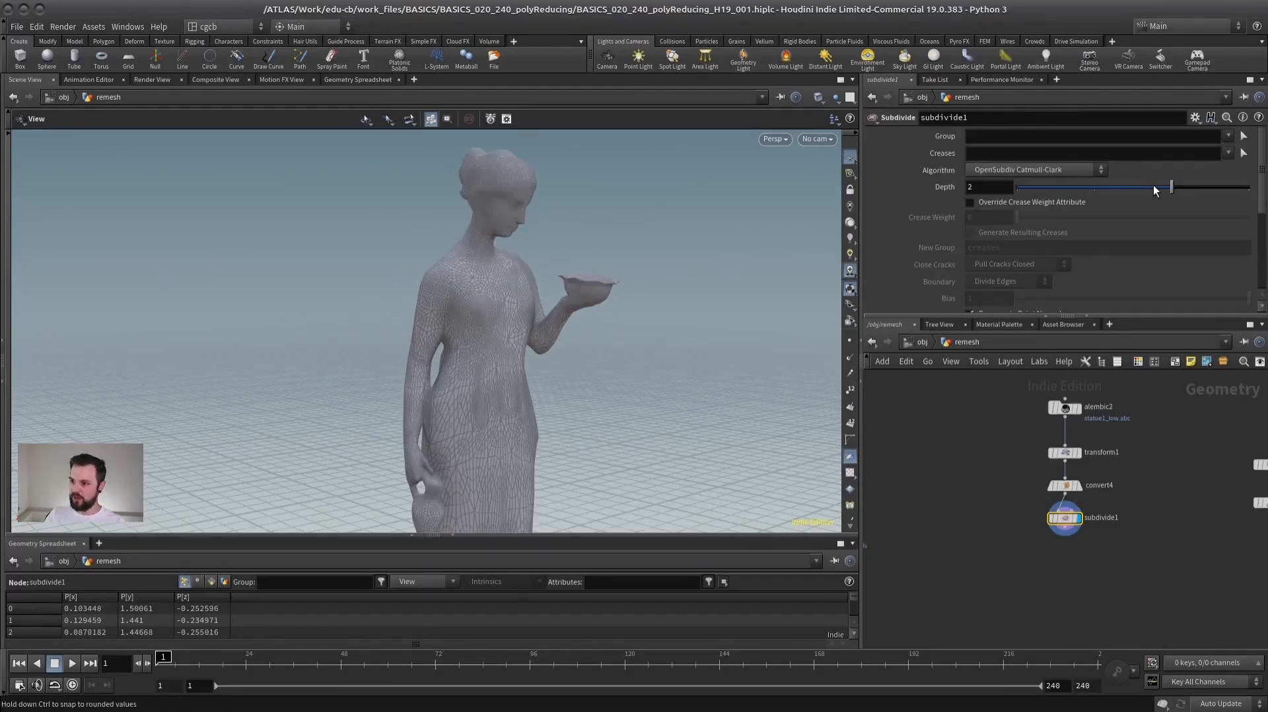
drag(556, 295, 379, 306)
right_drag(379, 306, 518, 289)
drag(518, 289, 608, 301)
right_drag(608, 301, 461, 331)
drag(461, 331, 492, 280)
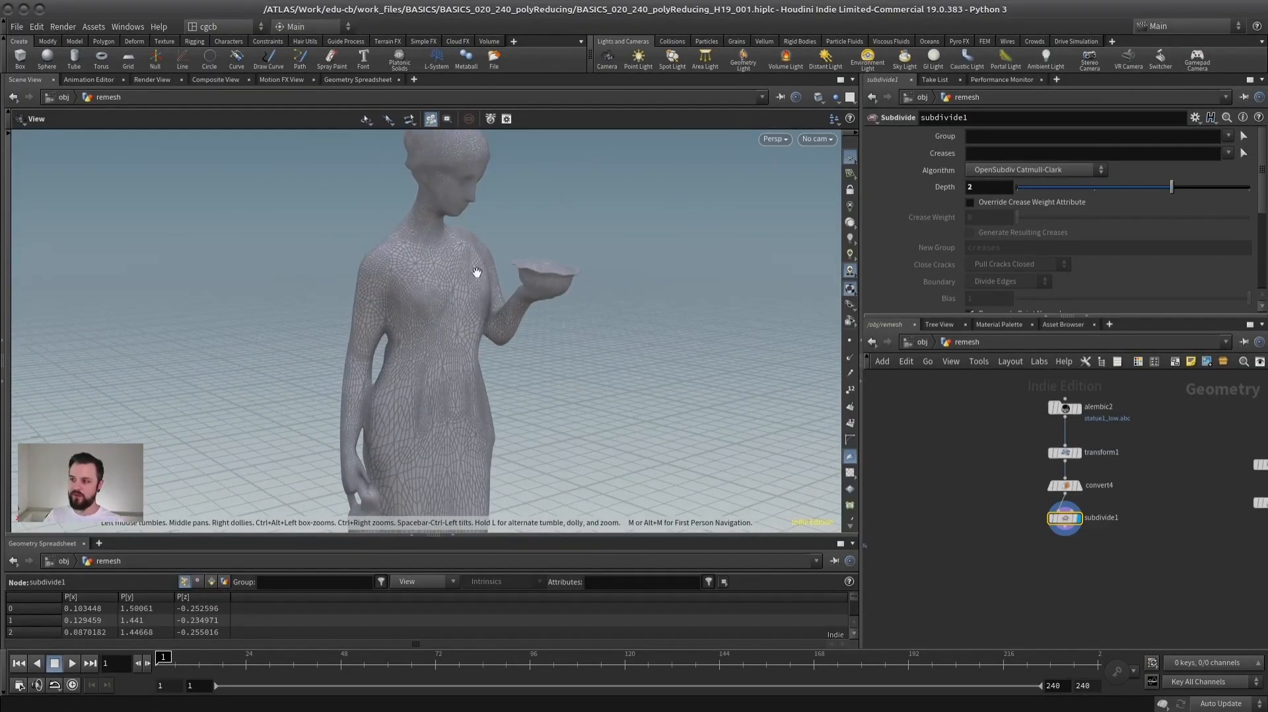
key(Delete)
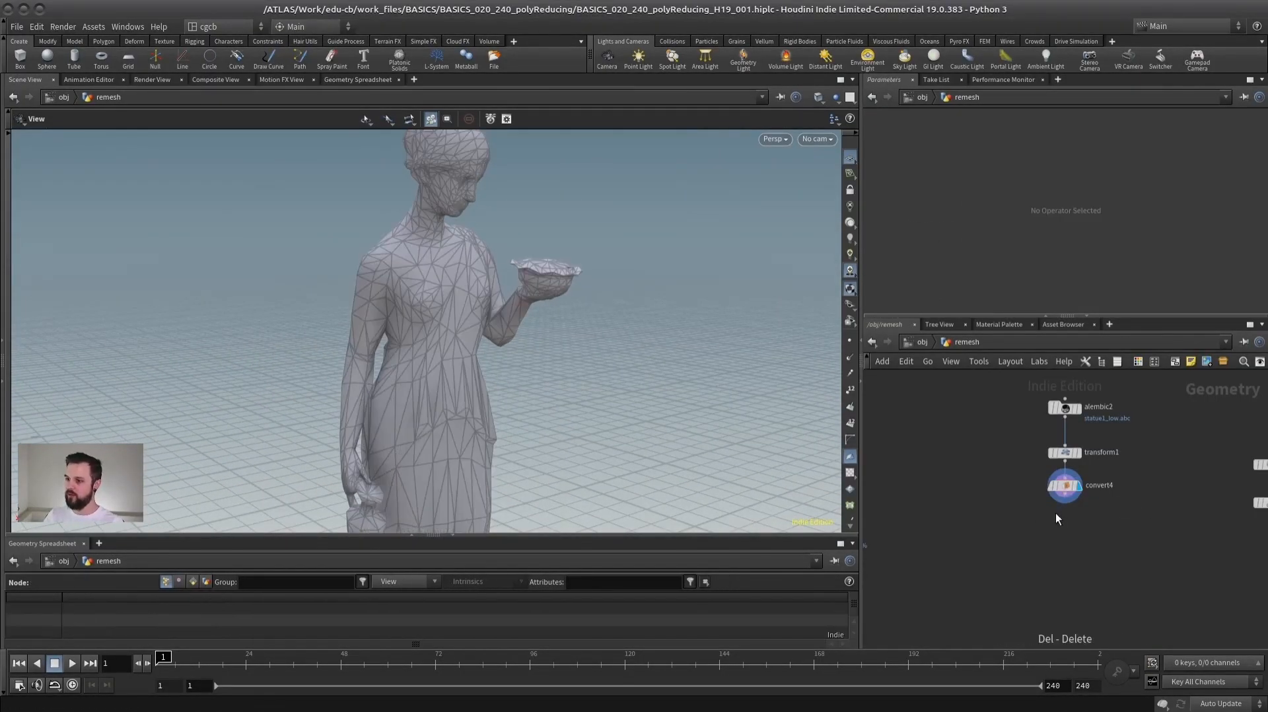
- Append a Remesh node to convert4, set its Target Size to 0.02, and inspect the statue's triangles from several sides
click(1064, 485)
key(Tab)
text(remesh)
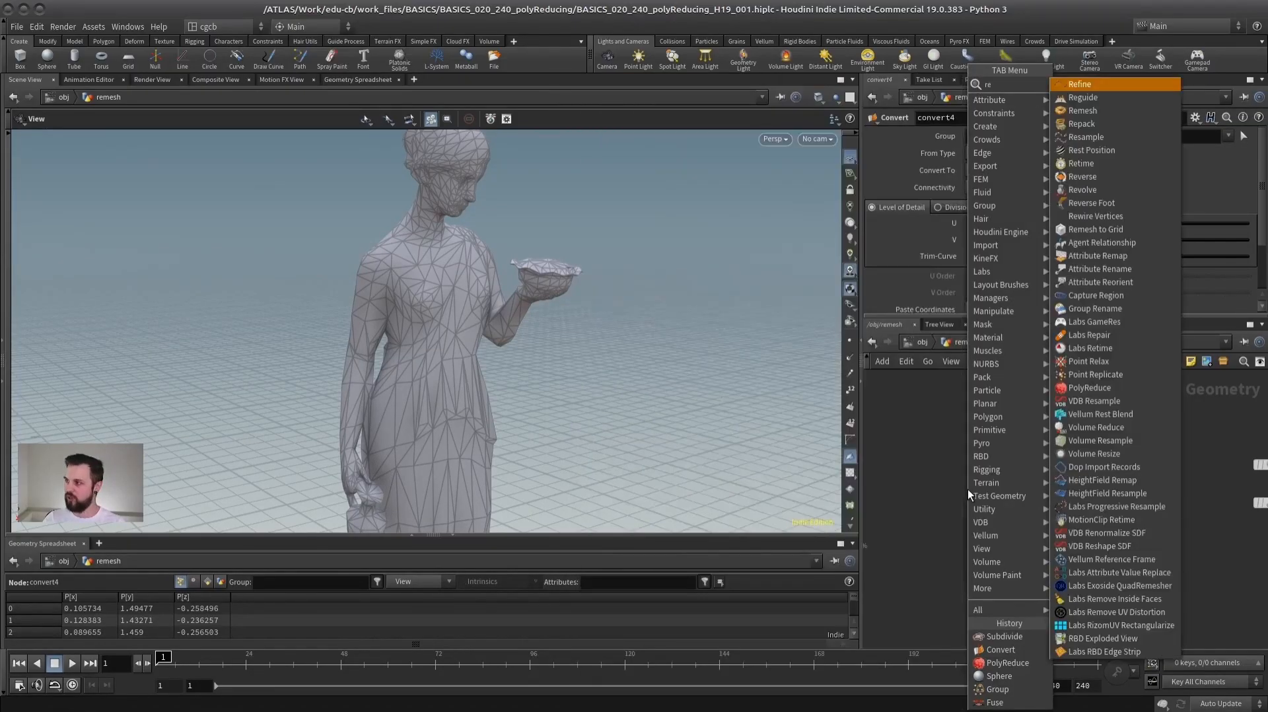
key(Return)
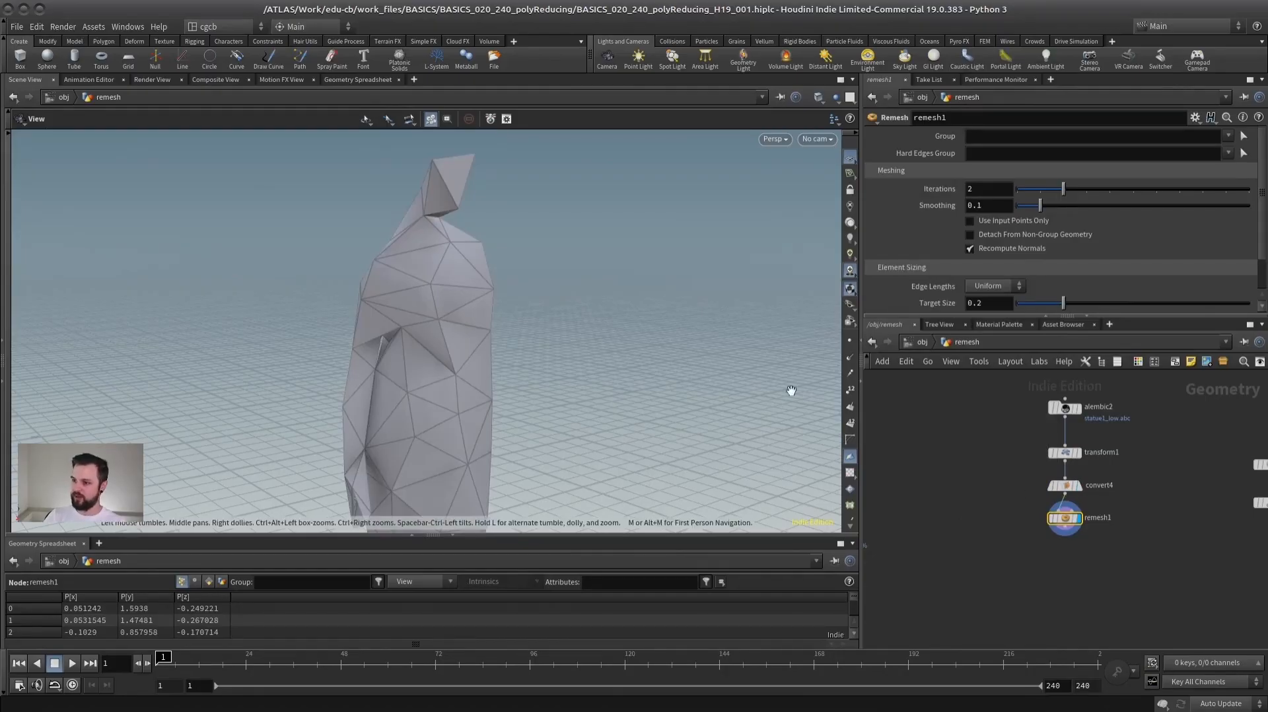
drag(471, 345, 398, 289)
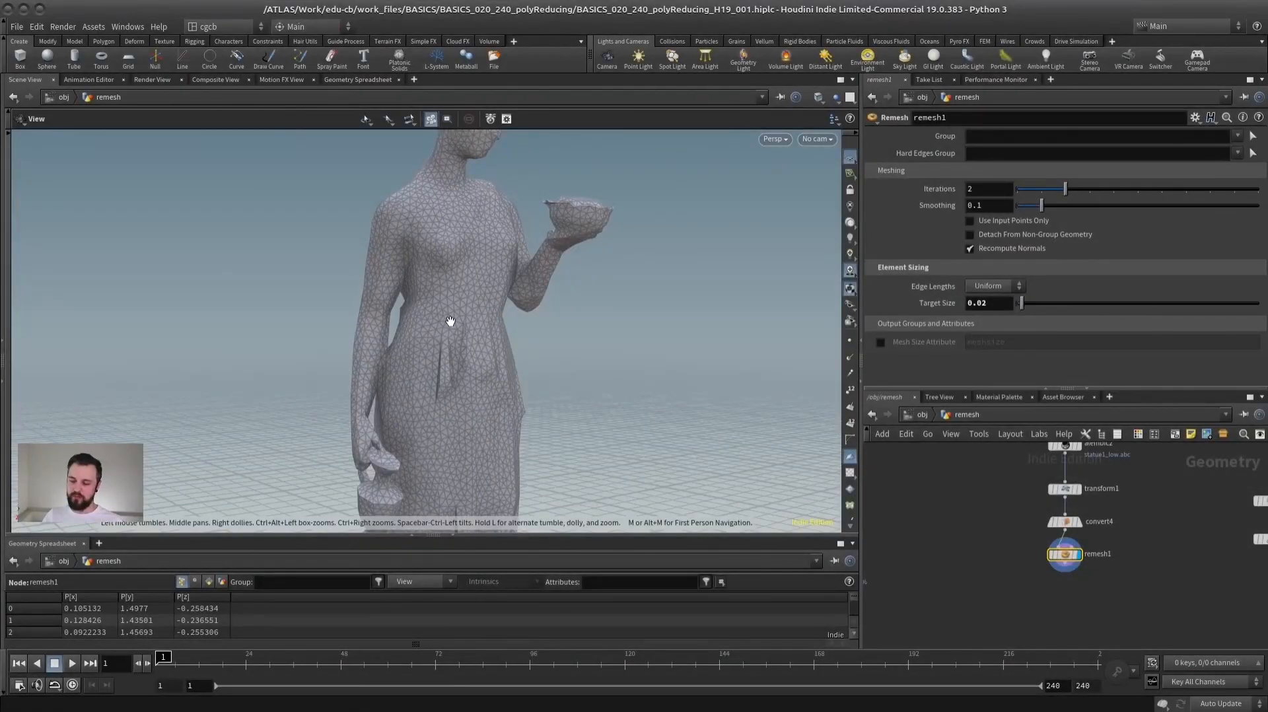
drag(529, 313, 360, 329)
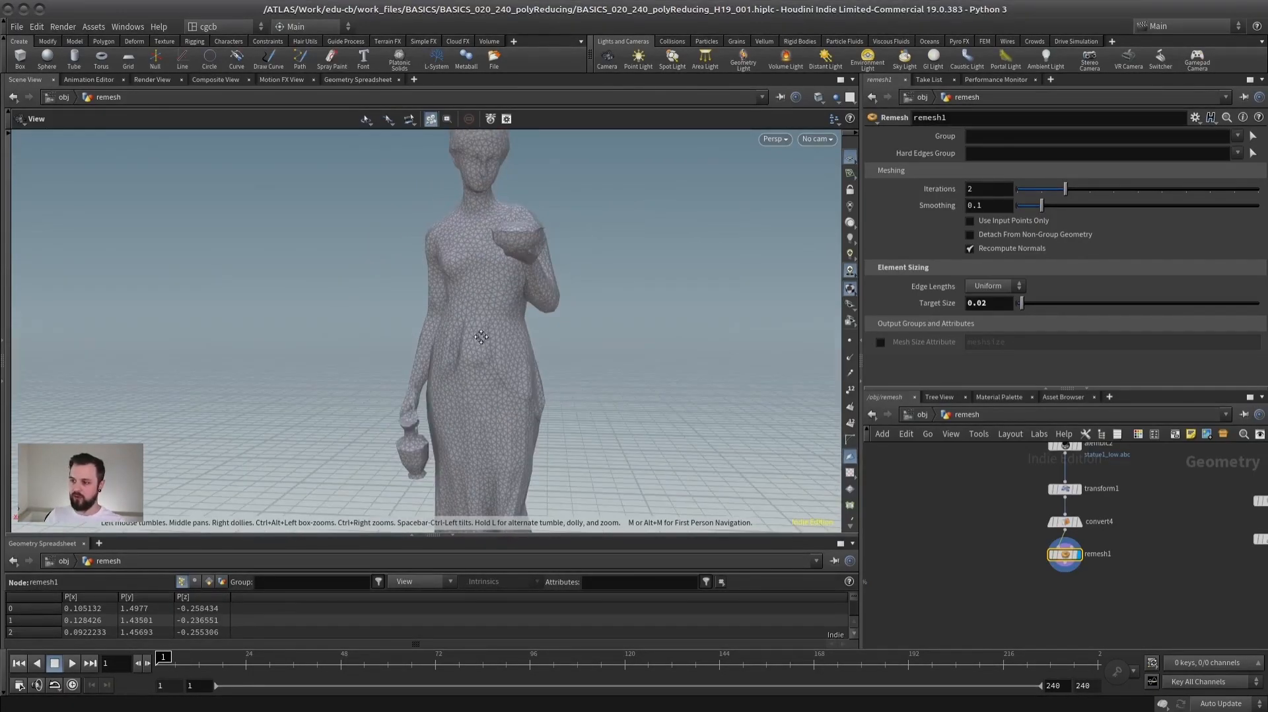
right_drag(482, 337, 506, 333)
drag(506, 333, 424, 359)
scroll(496, 362, down, 3)
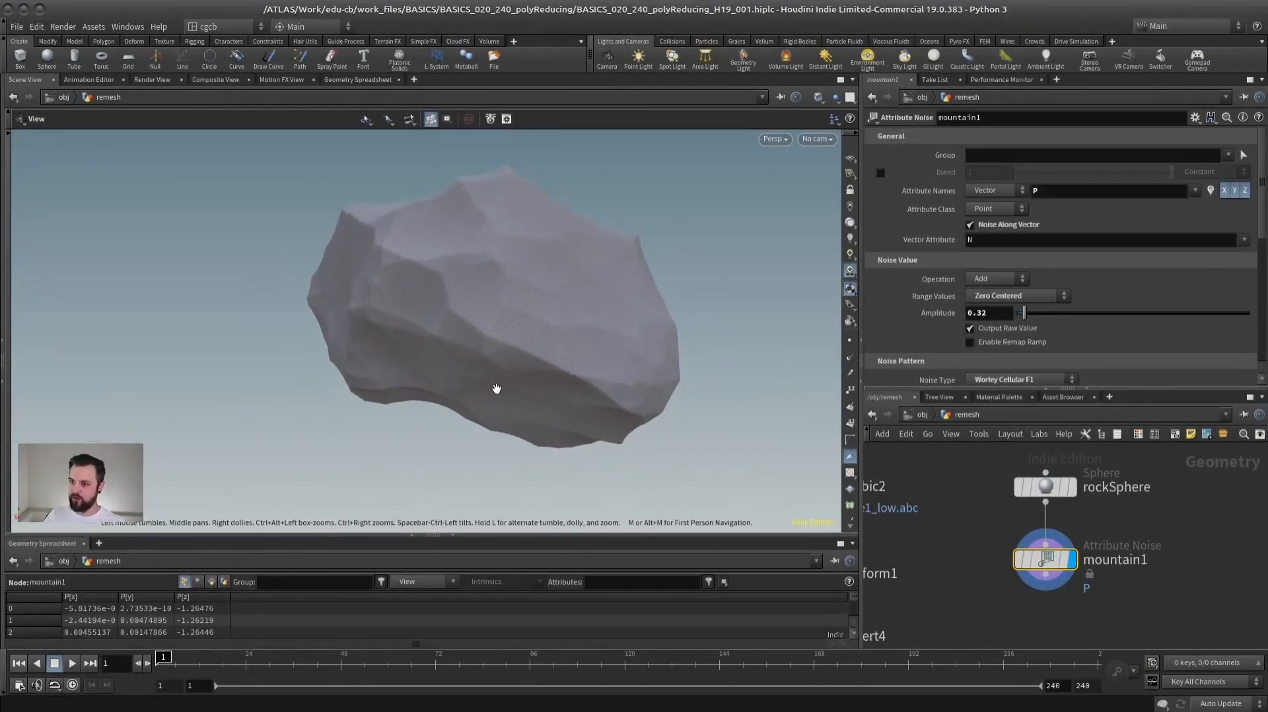
drag(496, 388, 521, 379)
- Examine the rock mesh of the rockSphere and mountain1 nodes from several angles and check mountain1's geometry information
click(1045, 487)
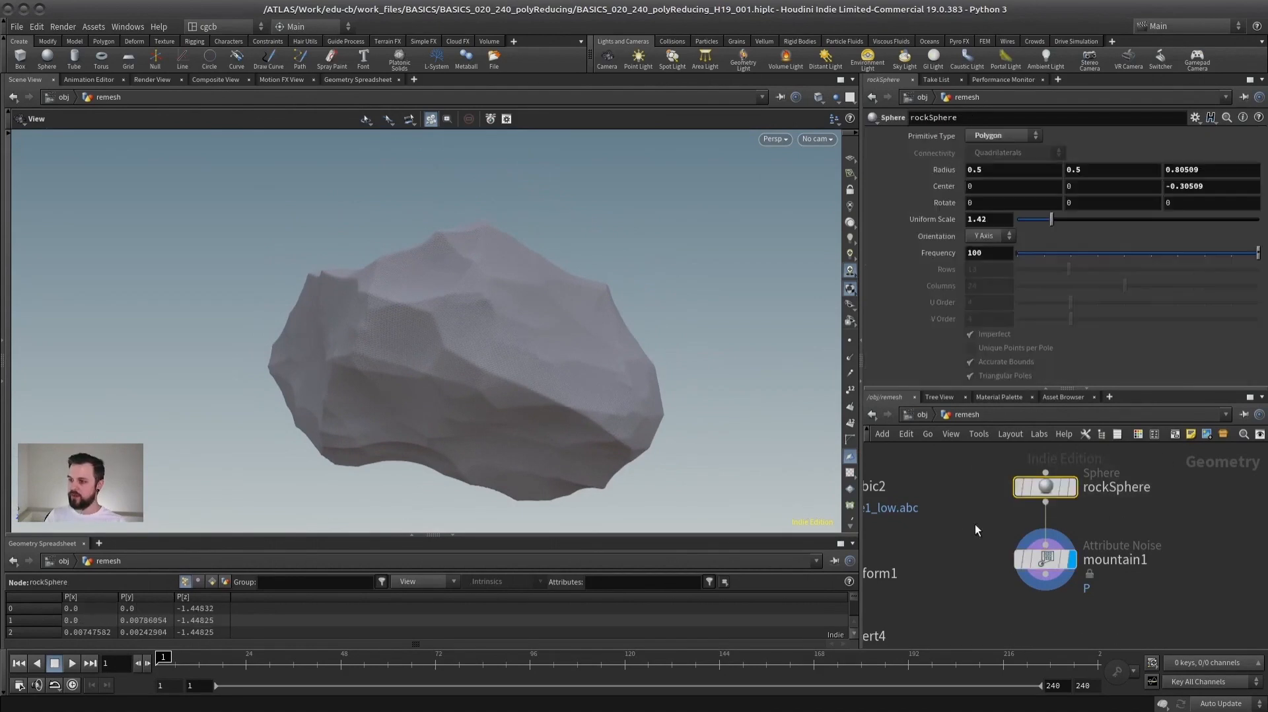
click(1045, 559)
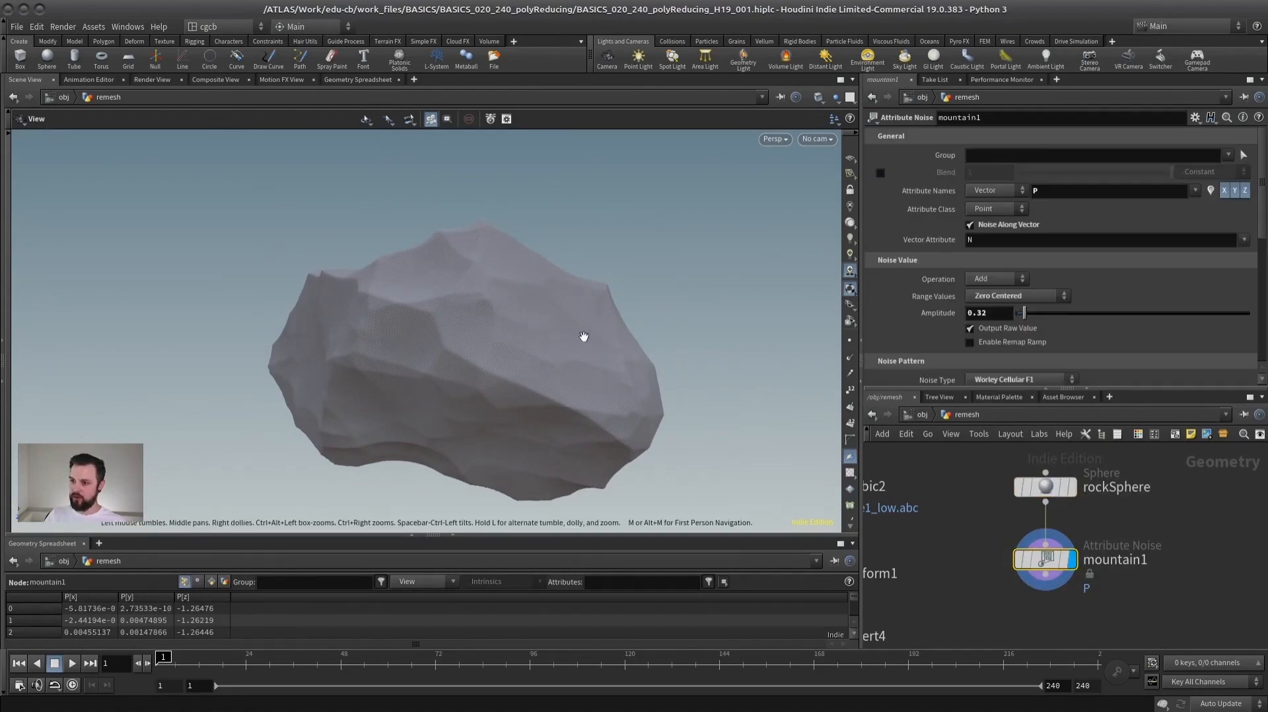
drag(463, 351, 632, 348)
drag(1089, 388, 1090, 228)
drag(476, 334, 525, 335)
middle_drag(491, 367, 525, 340)
right_drag(526, 340, 629, 348)
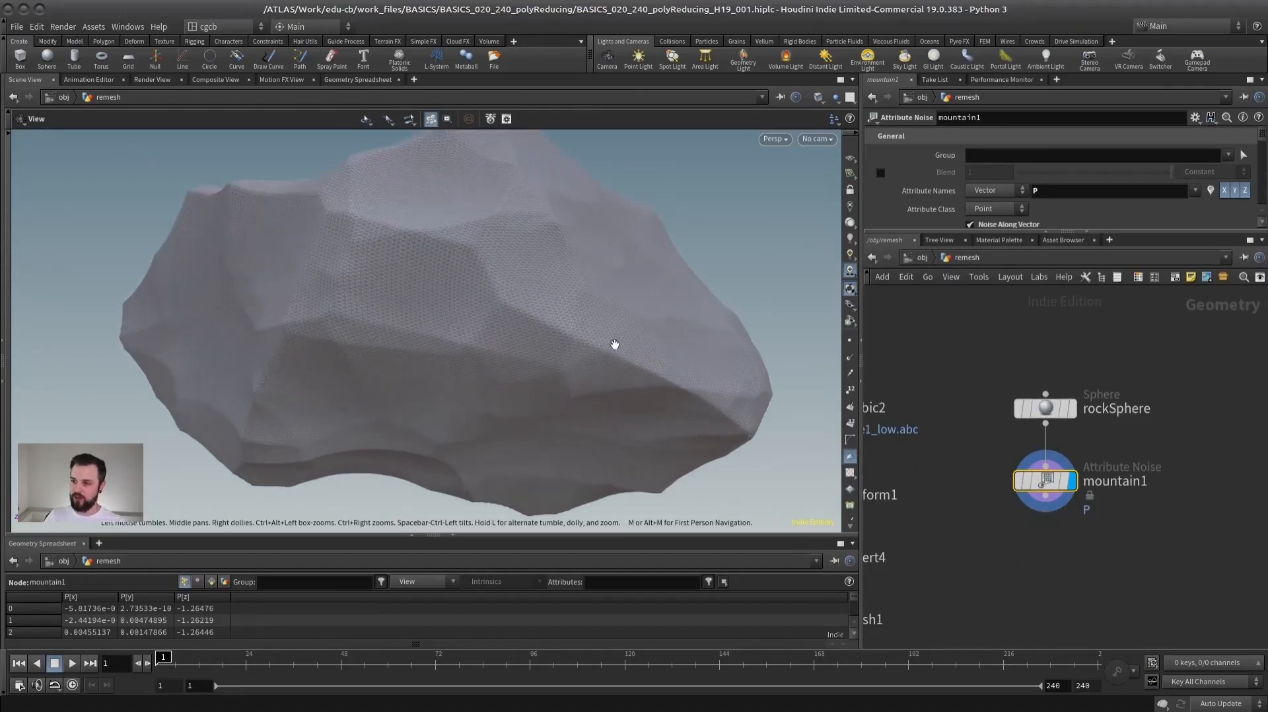
drag(628, 348, 527, 339)
right_drag(527, 339, 672, 330)
right_drag(452, 342, 357, 337)
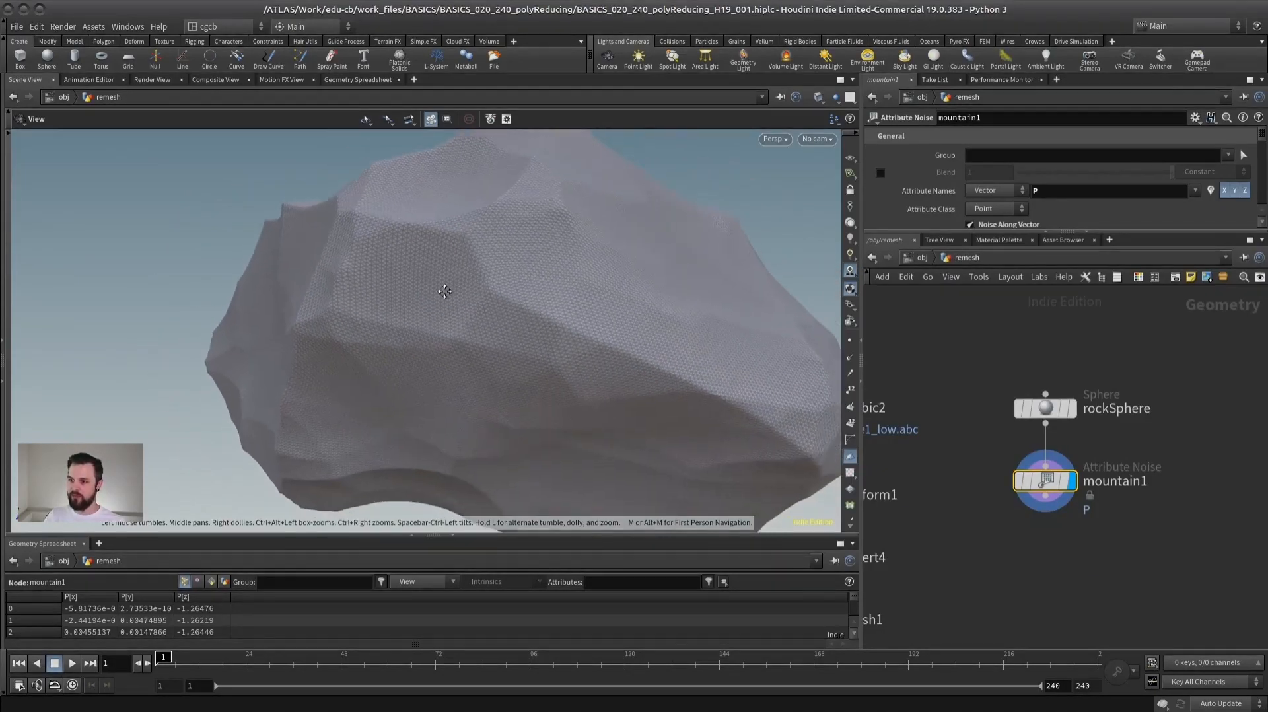
drag(356, 336, 416, 300)
middle_drag(416, 299, 524, 325)
drag(524, 325, 324, 343)
drag(454, 350, 614, 317)
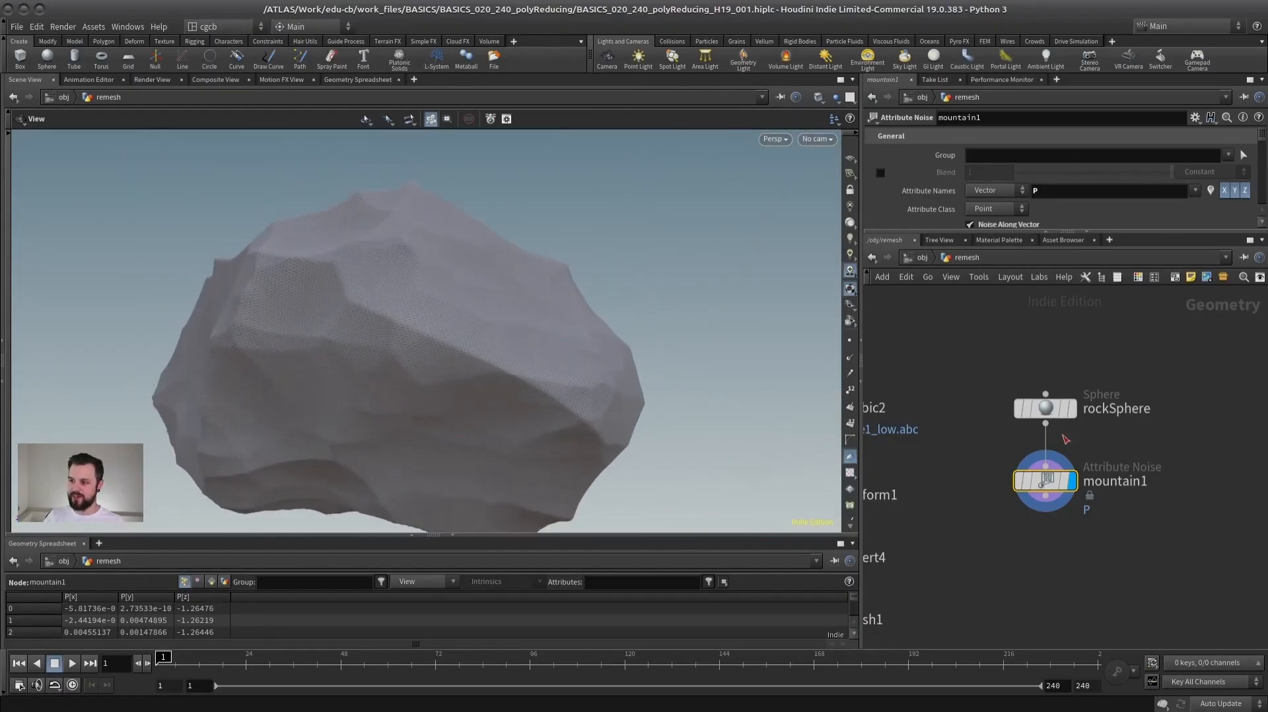
middle_click(1043, 488)
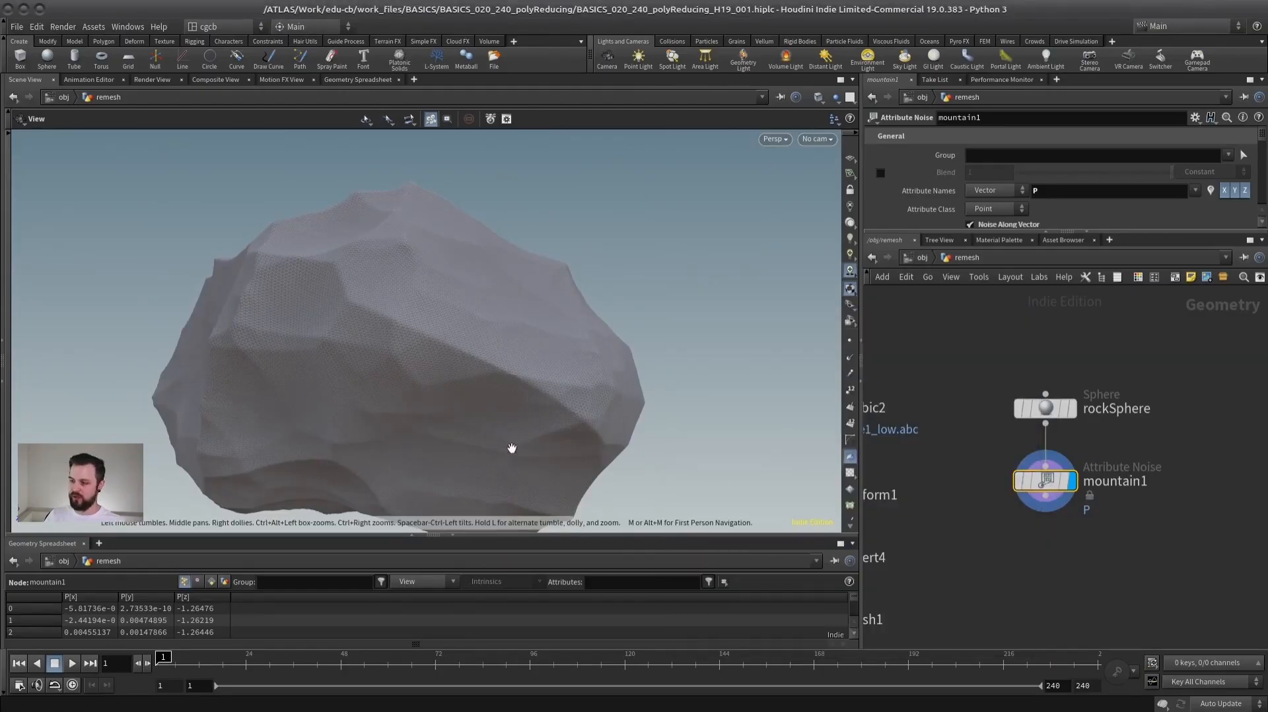
drag(381, 333, 575, 406)
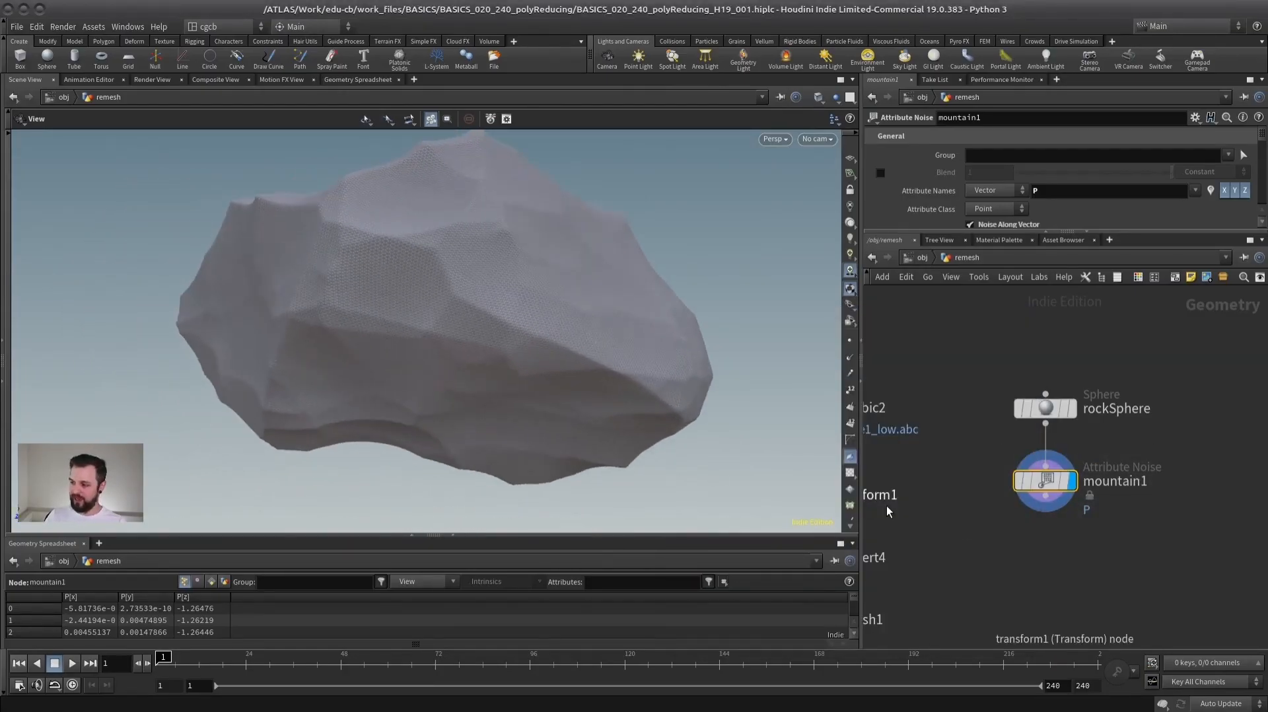
- Append a Remesh node to mountain1 and lower its Target Size to 0.104 and then to 0.033
key(Tab)
text(remesh)
key(Return)
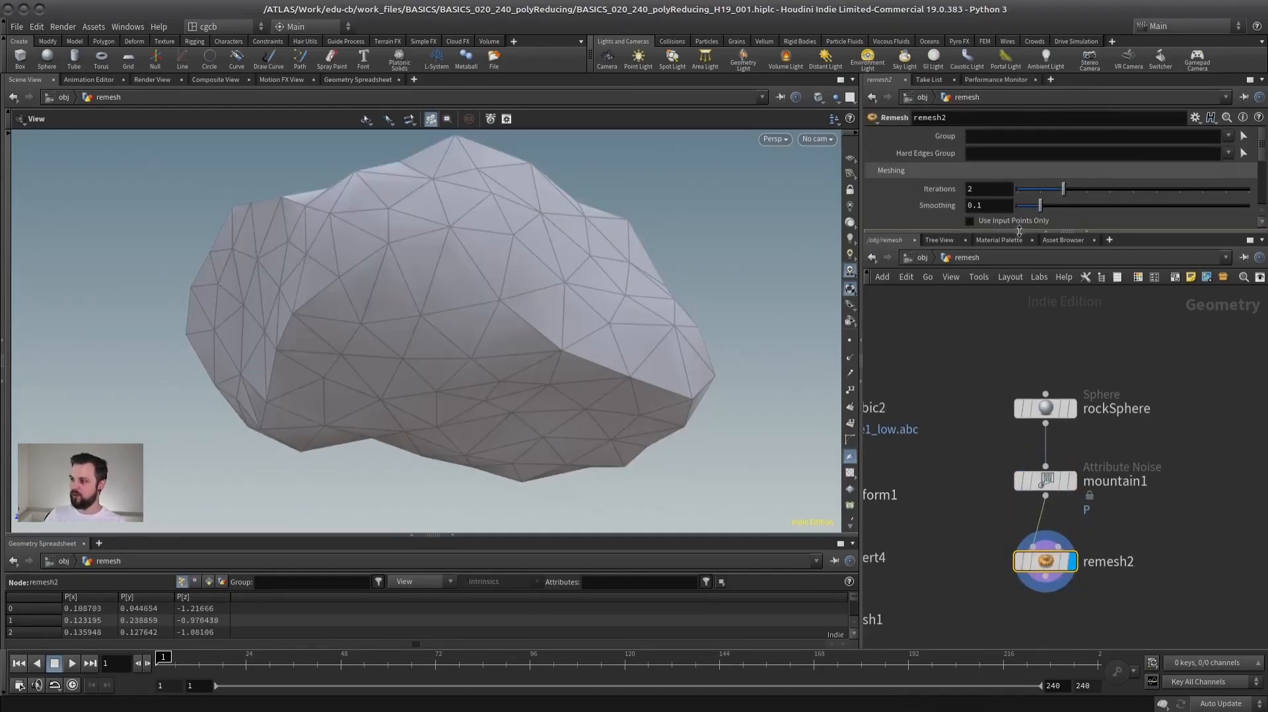
drag(1017, 234, 1017, 382)
drag(1050, 303, 1039, 306)
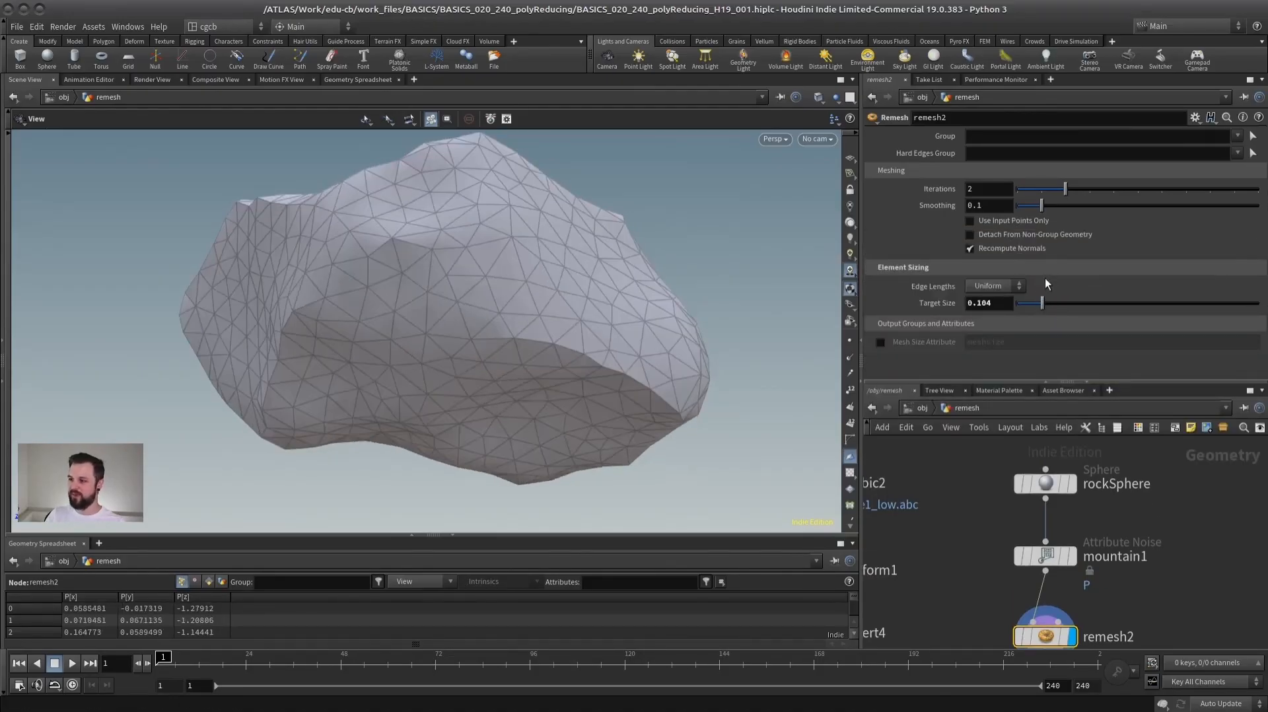
drag(524, 317, 552, 326)
scroll(555, 327, up, 5)
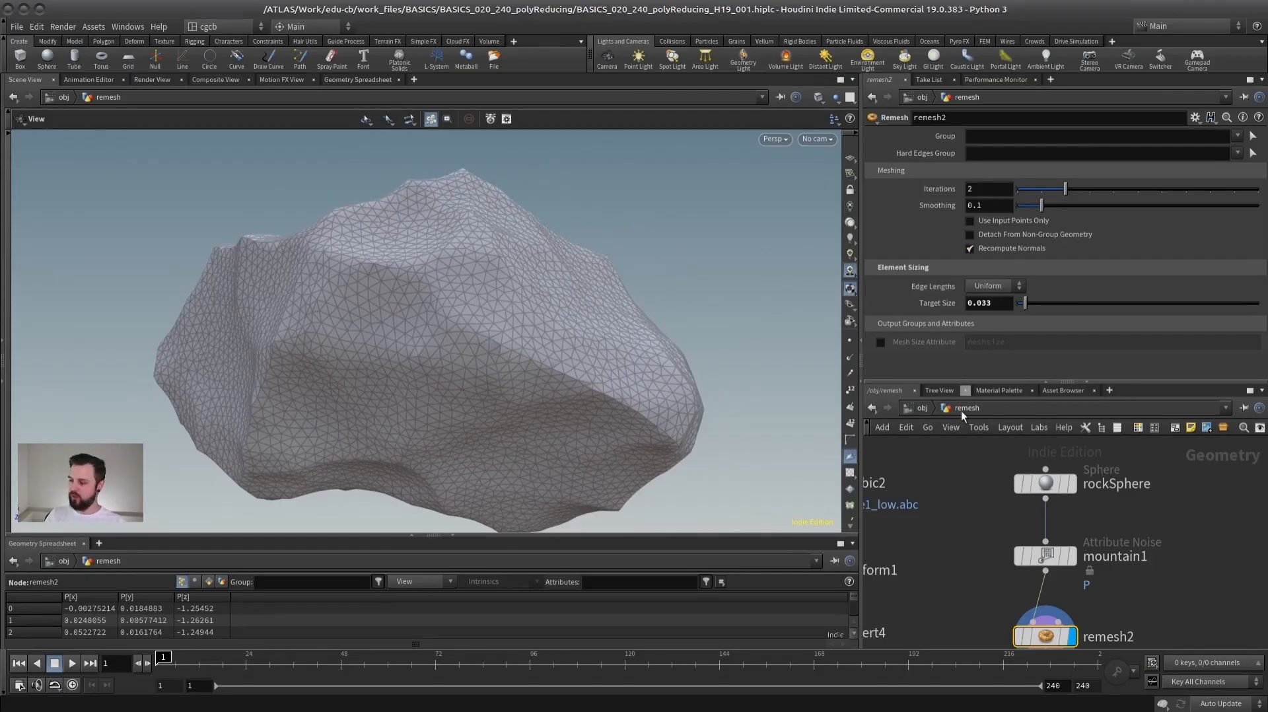
- Switch the rock's Remesh Edge Lengths to Adaptive and raise Gradation to 0.621
click(984, 286)
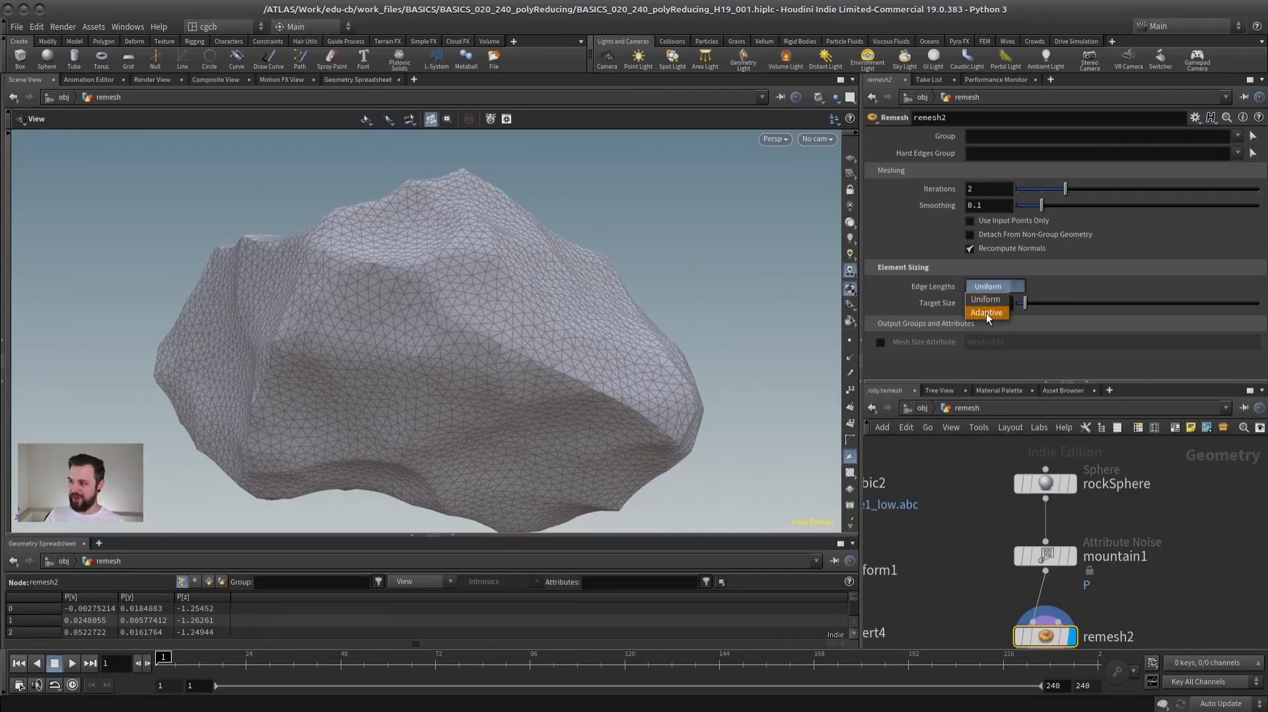
click(984, 313)
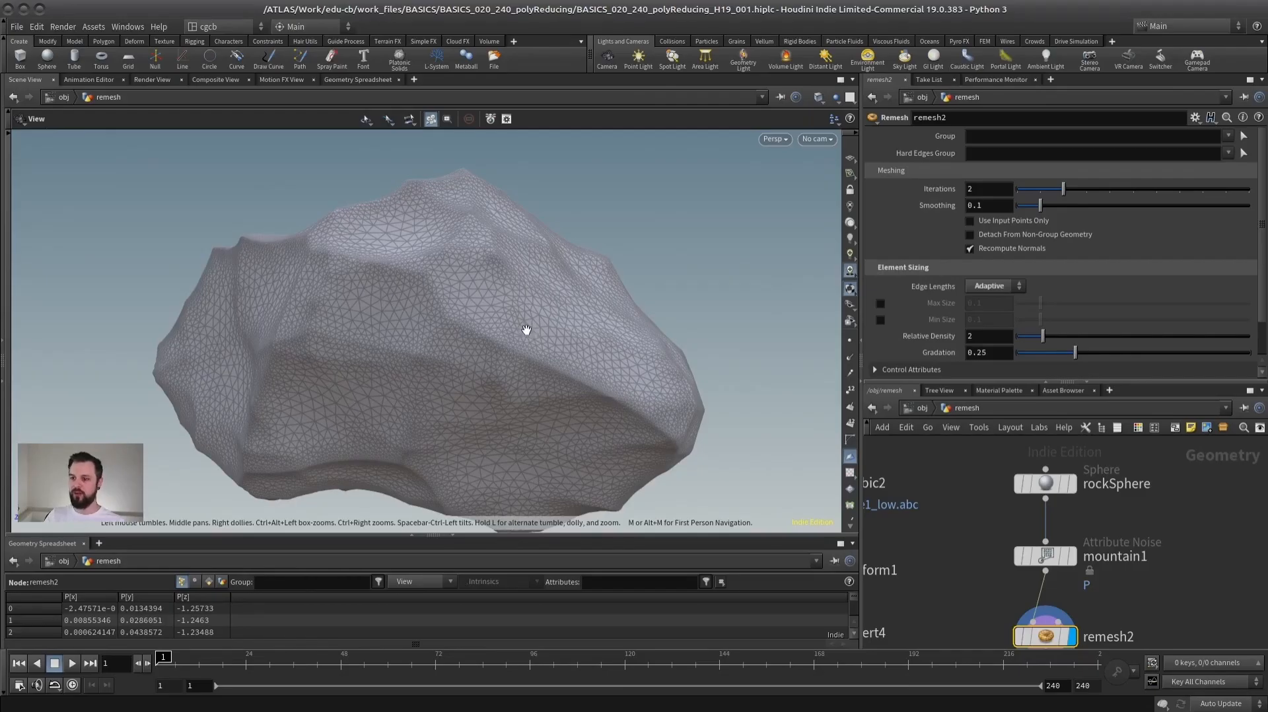
drag(640, 359, 689, 270)
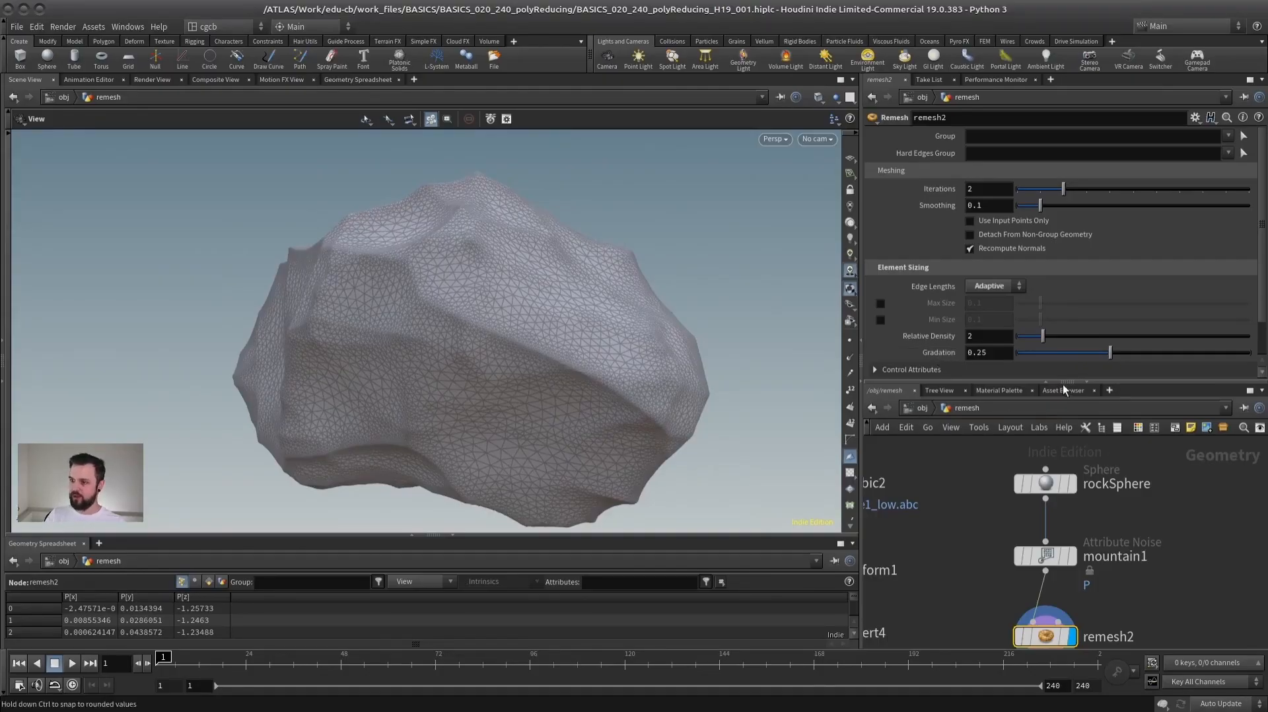
click(1161, 351)
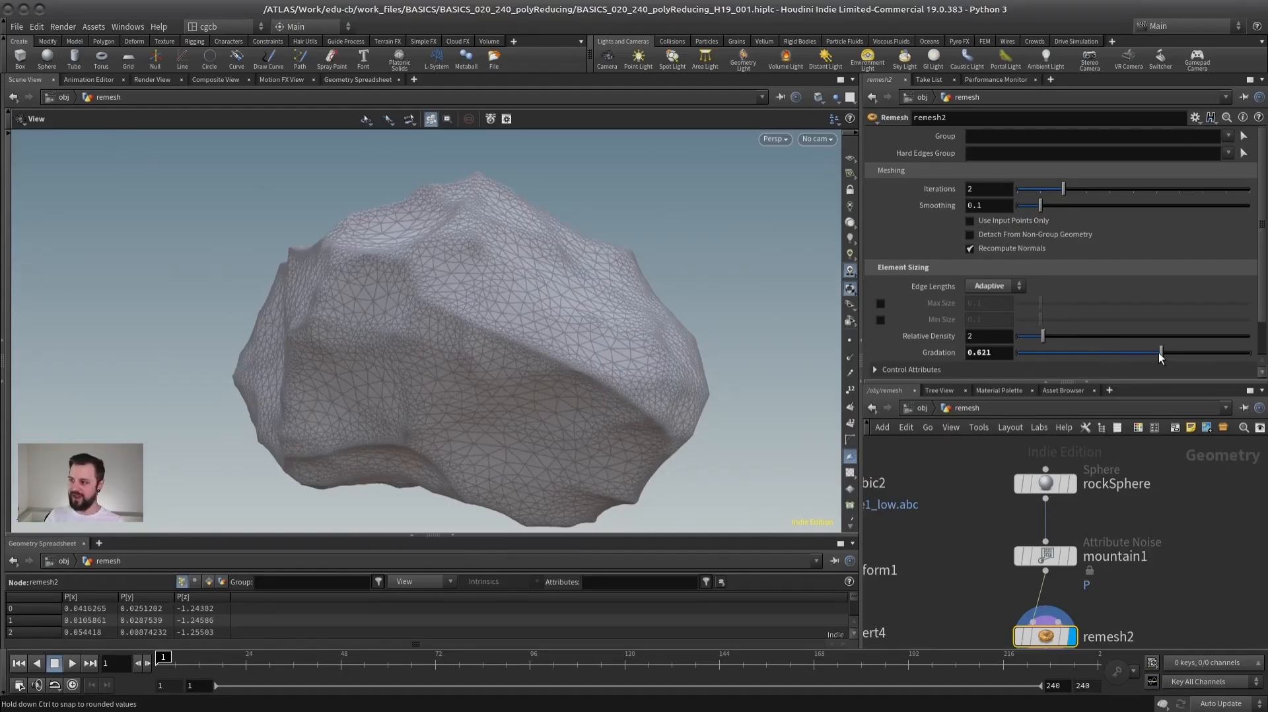
mouse_move(496, 310)
mouse_down()
mouse_move(462, 280)
mouse_move(506, 253)
mouse_move(405, 352)
mouse_move(404, 318)
mouse_move(369, 327)
mouse_move(538, 317)
mouse_move(346, 350)
mouse_move(577, 319)
mouse_move(563, 313)
mouse_move(586, 328)
mouse_move(597, 319)
mouse_up()
- Compare mountain1 and remesh2 in shaded display and by their geometry information, and inspect the remeshed rock's wireframe
key(shift+w)
middle_drag(985, 552, 987, 481)
click(1074, 485)
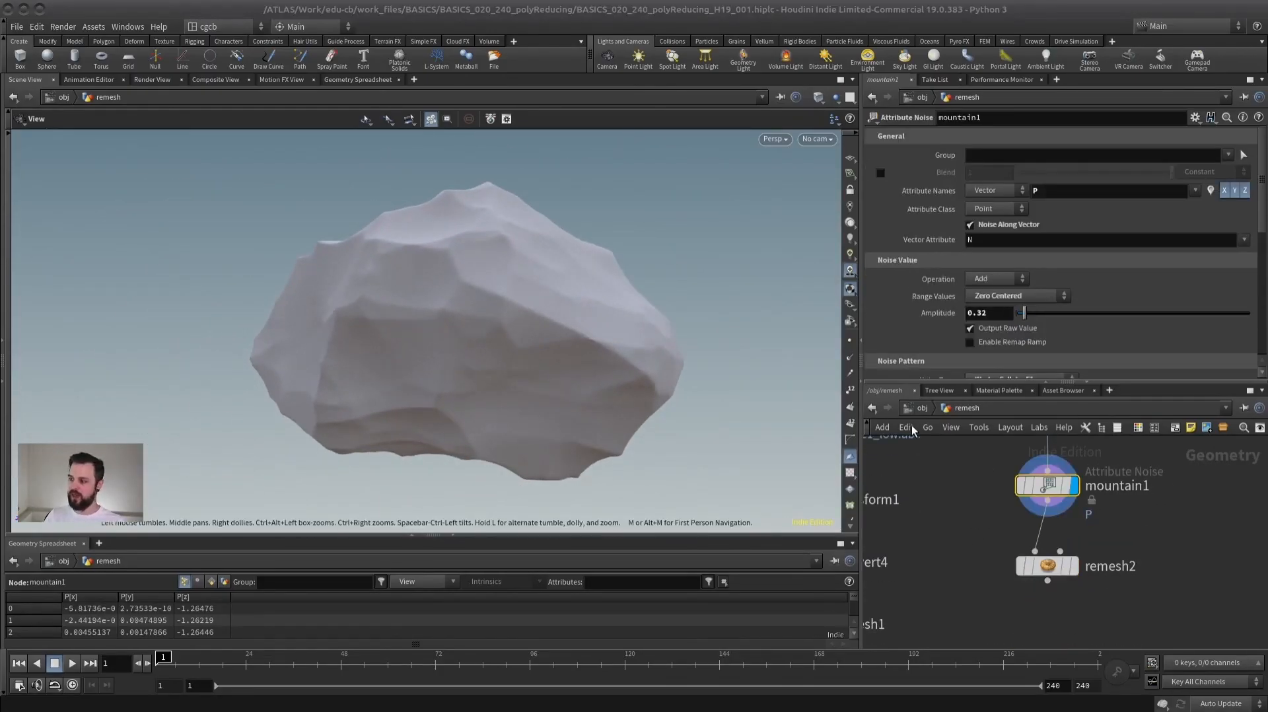
click(1074, 566)
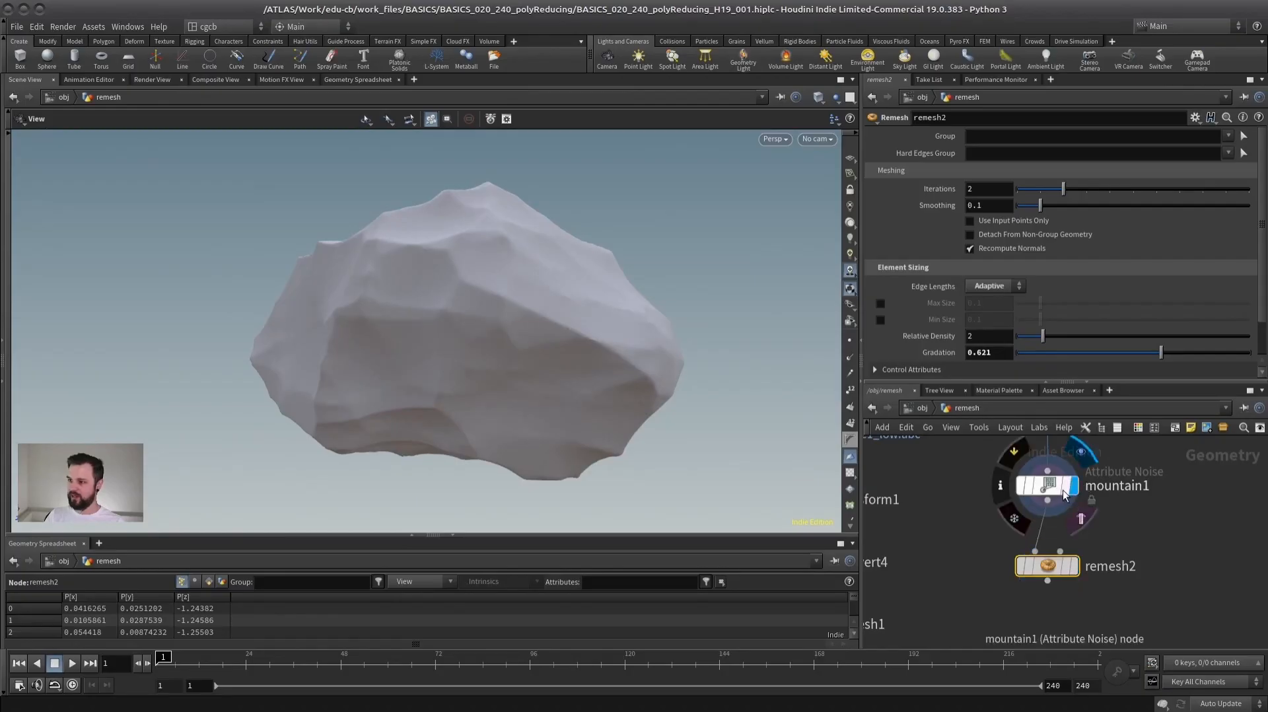
mouse_move(1050, 566)
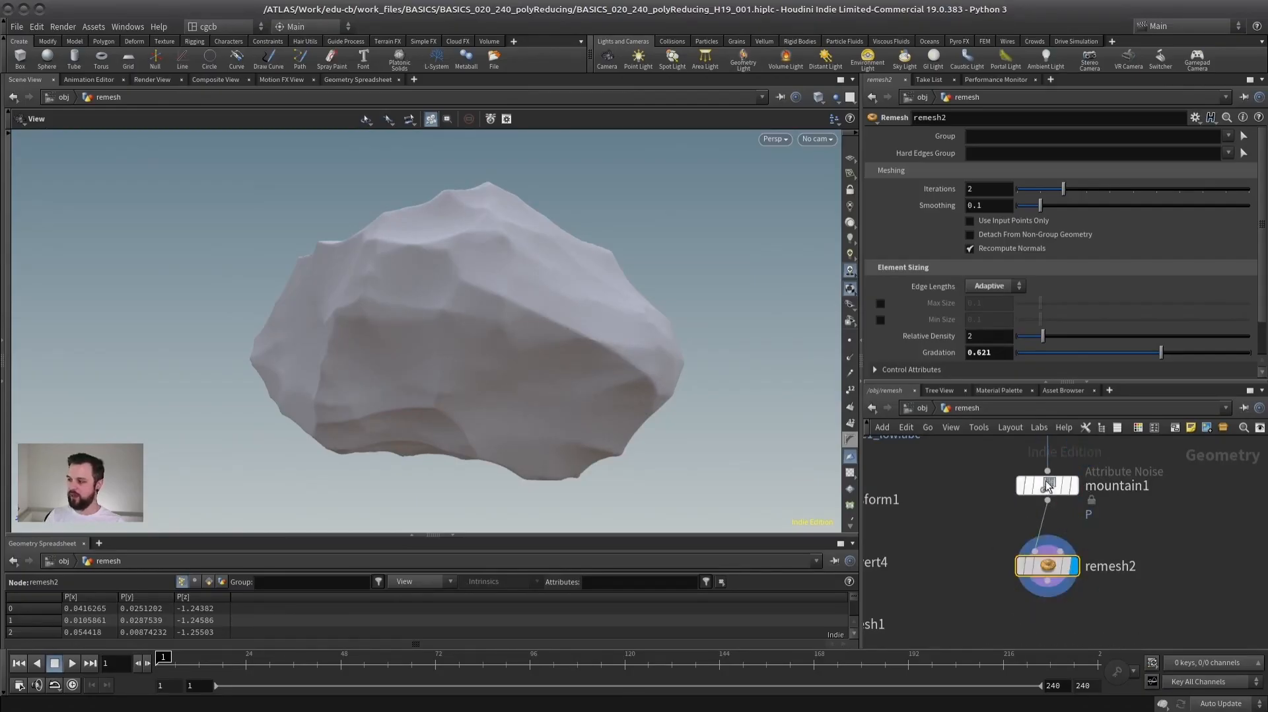
middle_click(1048, 482)
middle_click(1048, 563)
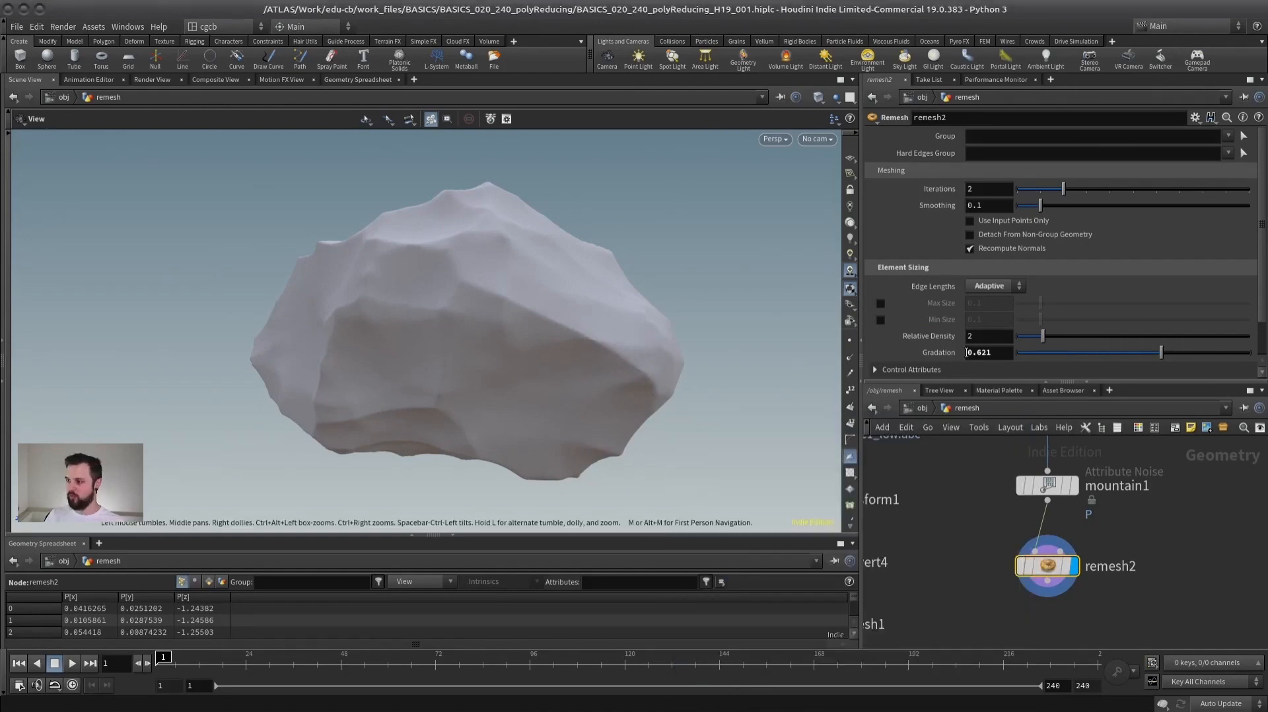
drag(495, 297, 519, 312)
mouse_move(425, 363)
mouse_down()
mouse_move(572, 363)
mouse_move(506, 369)
mouse_move(731, 305)
mouse_move(680, 339)
mouse_up()
key(shift+w)
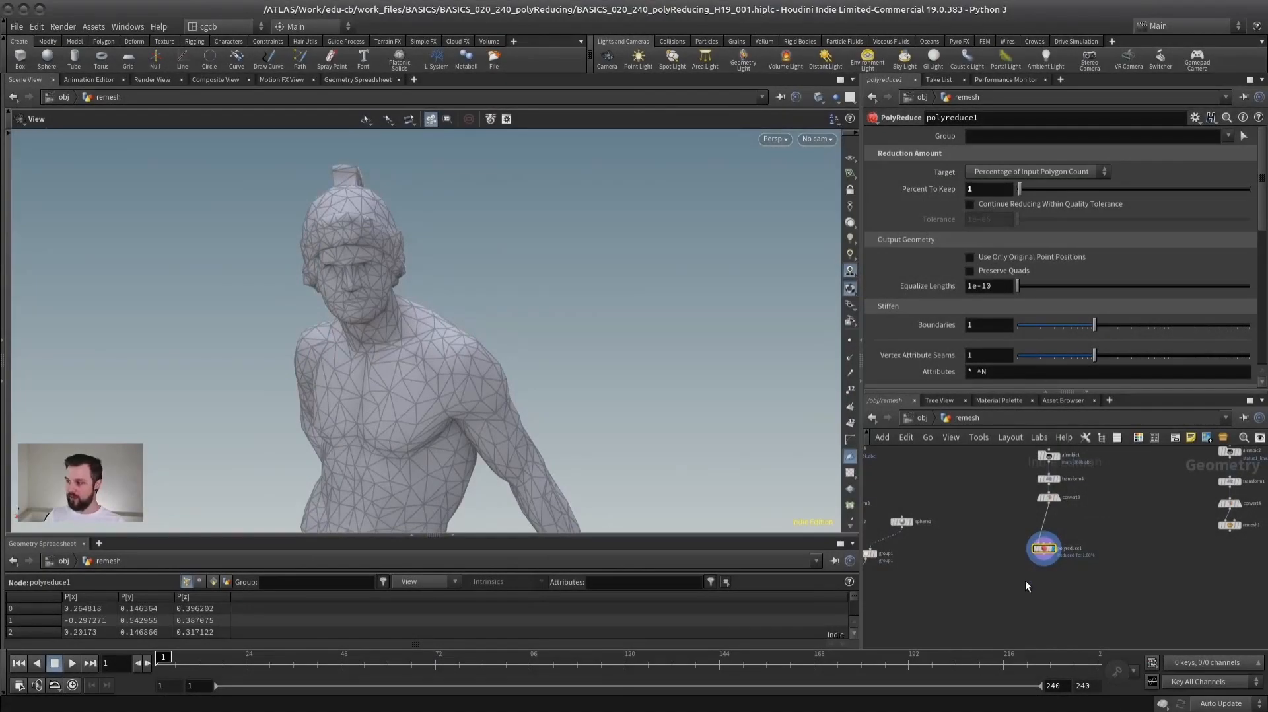
scroll(1030, 580, up, 3)
middle_drag(1242, 515, 1068, 556)
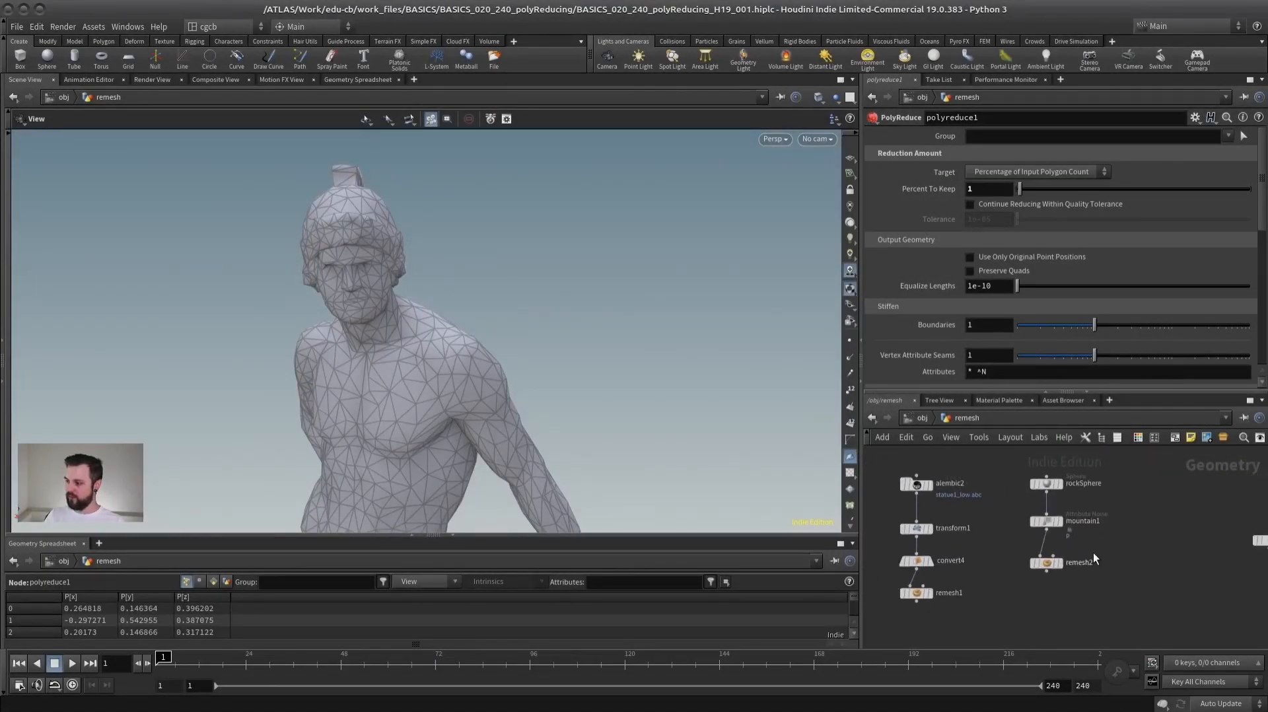
- Display the rock's remesh2 node, frame it in the view and examine its adaptive wireframe
scroll(1060, 550, up, 4)
click(1030, 583)
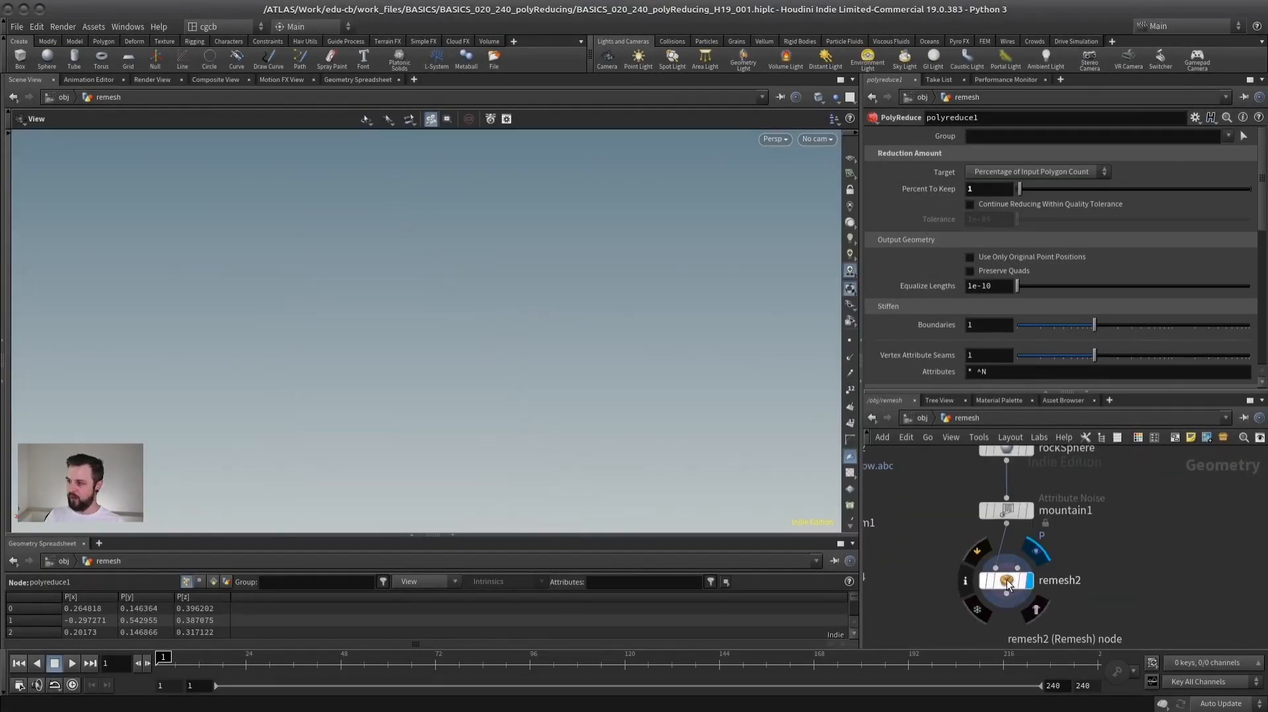
key(f)
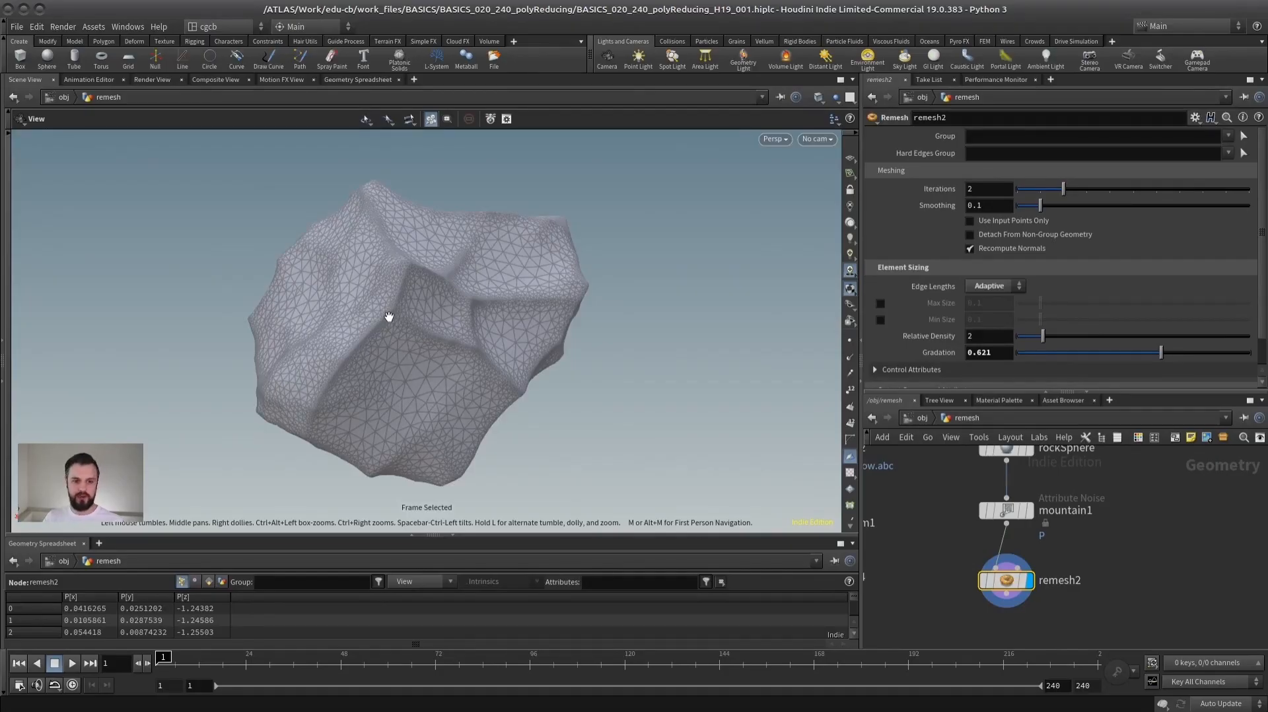
drag(315, 310, 462, 298)
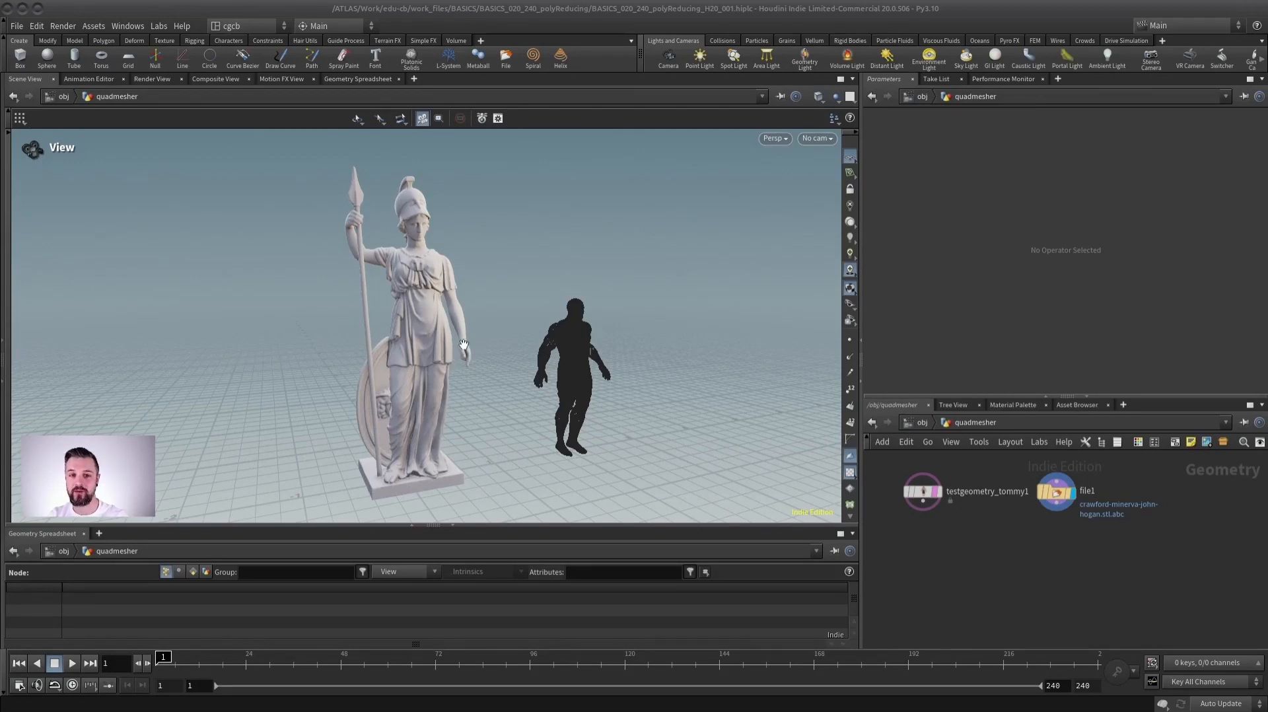
- Examine the spear-bearing statue and the dark test figure of the quadmesher network from several angles
scroll(446, 332, up, 3)
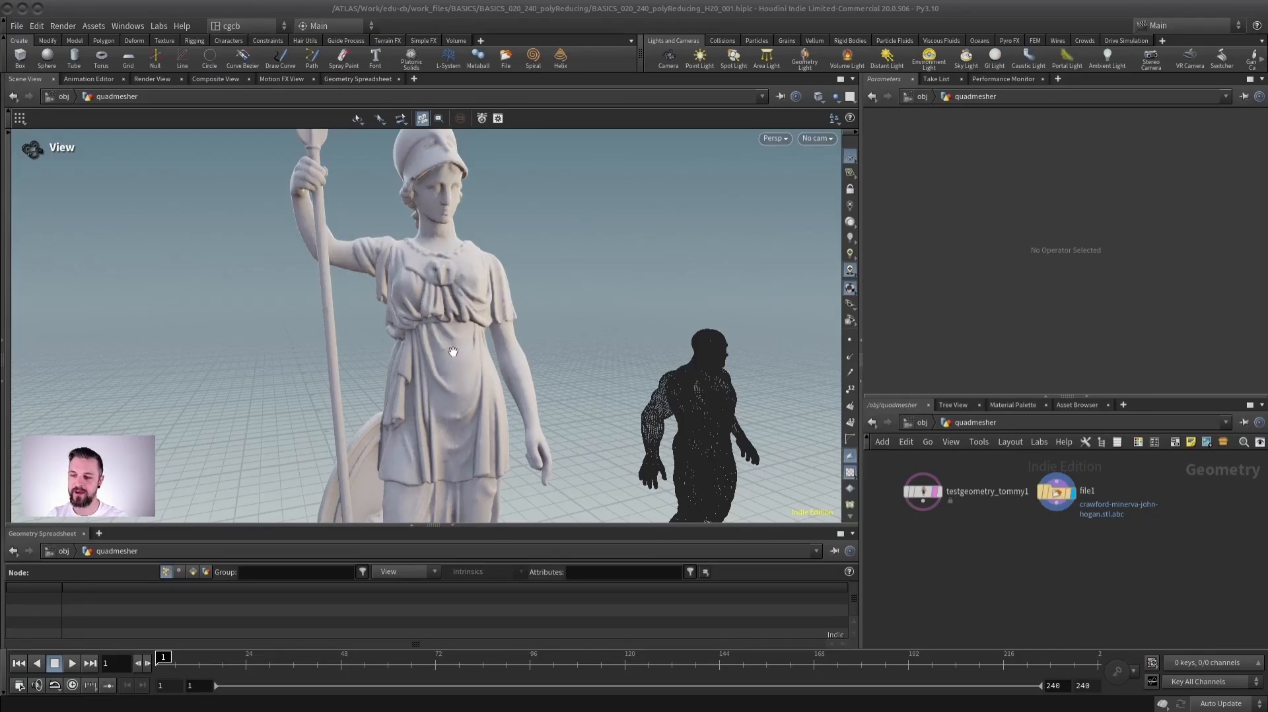
drag(479, 326, 280, 303)
middle_drag(502, 330, 418, 272)
right_drag(404, 293, 379, 285)
drag(379, 285, 522, 390)
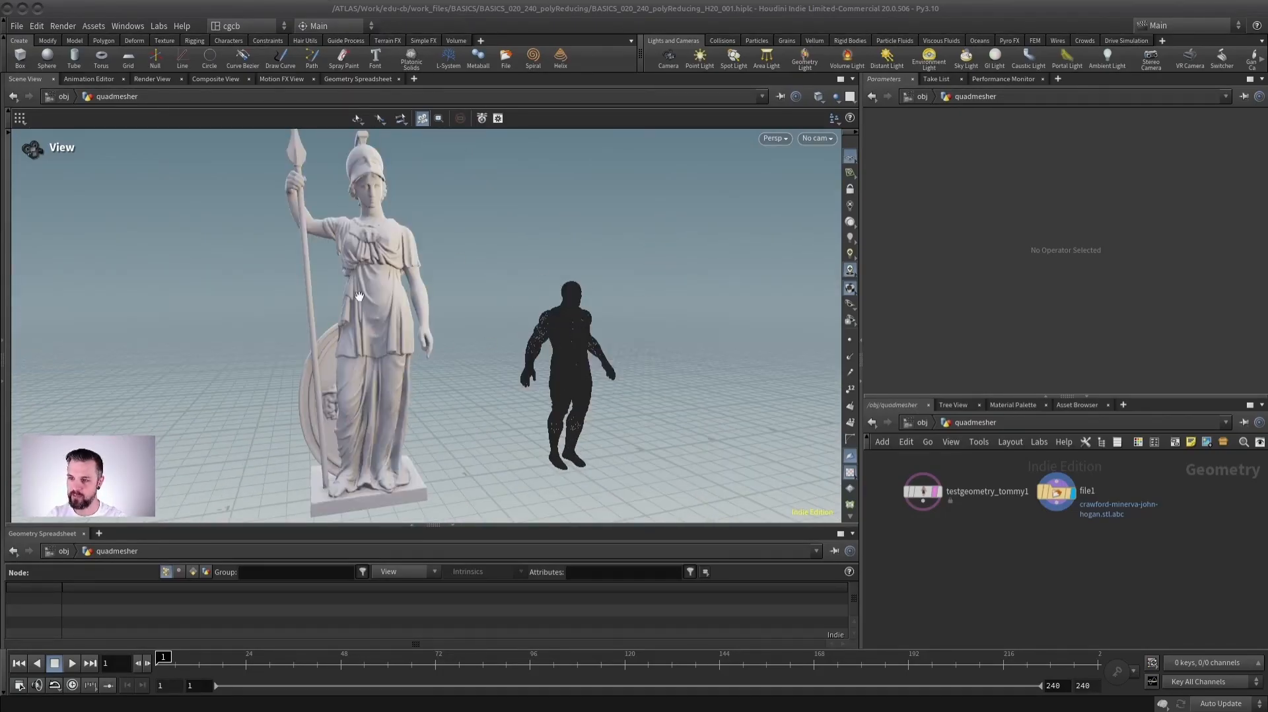
- Add a Quad Remesh (Beta) node below the statue's file1 node, with a Convert node between them
scroll(1080, 525, up, 3)
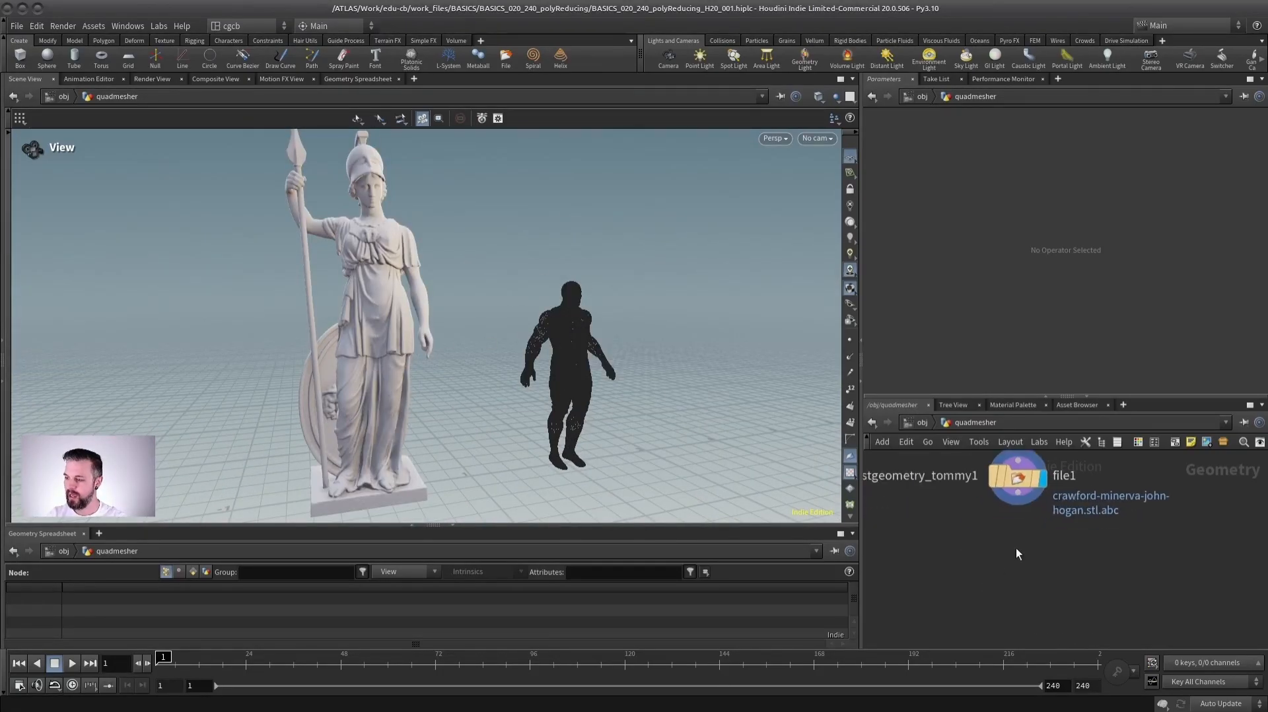
key(Tab)
text(quad)
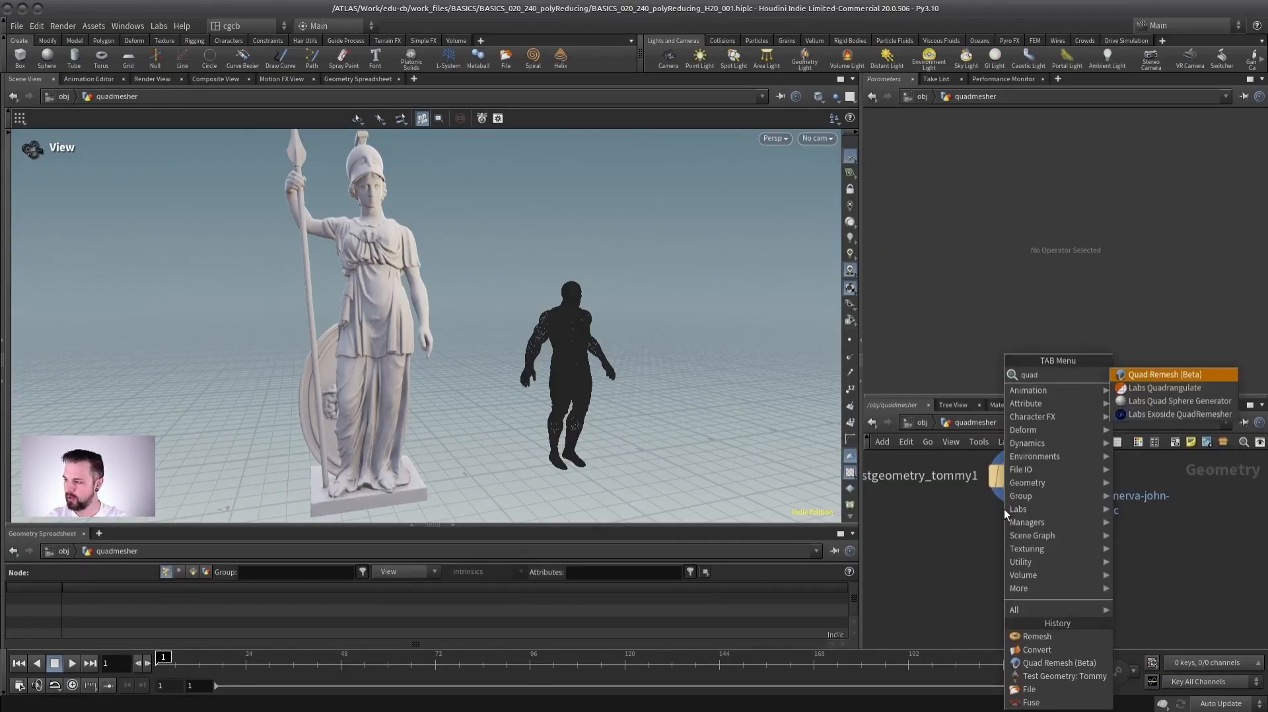
click(1171, 375)
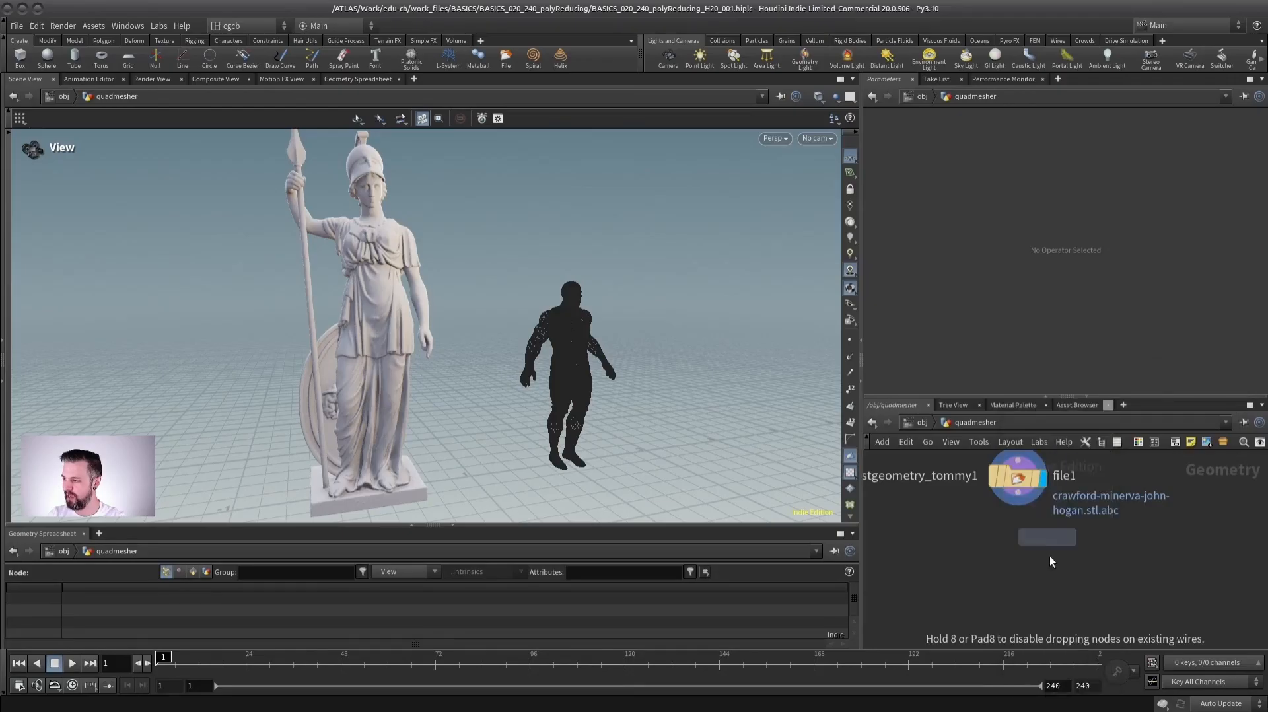
click(1001, 528)
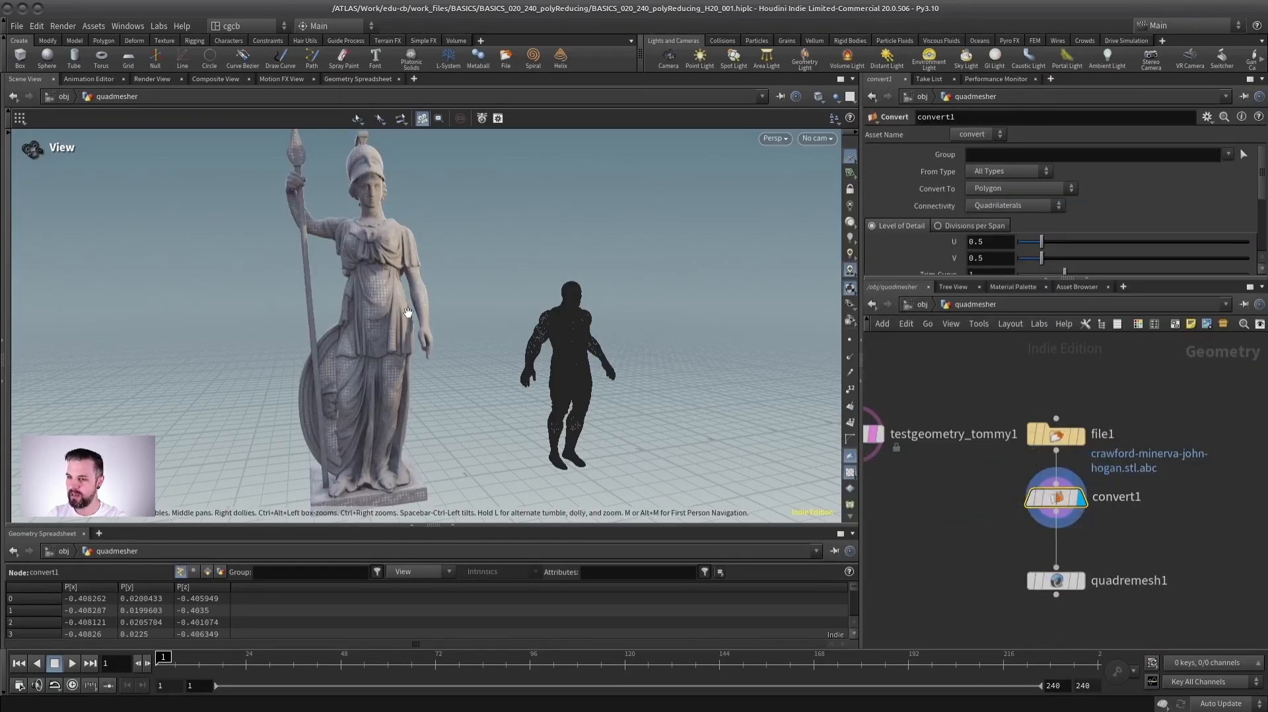
- Examine the wireframe of the converted statue up close on the chest and clothing folds
scroll(487, 320, up, 6)
drag(488, 320, 472, 350)
scroll(544, 350, up, 3)
key(shift+w)
key(shift+w)
scroll(574, 366, up, 4)
scroll(435, 360, up, 3)
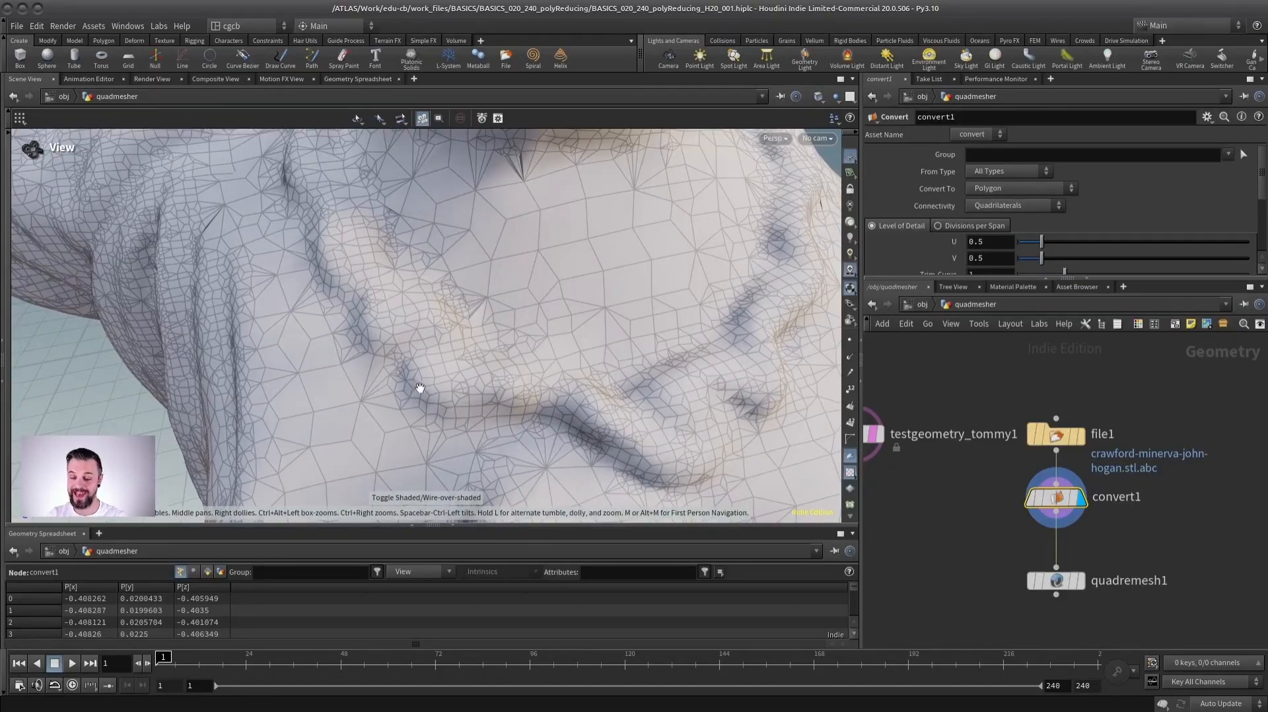
right_drag(419, 391, 485, 324)
- Display and select quadremesh1 and examine the statue's quad topology from several angles
middle_drag(1155, 545, 1064, 473)
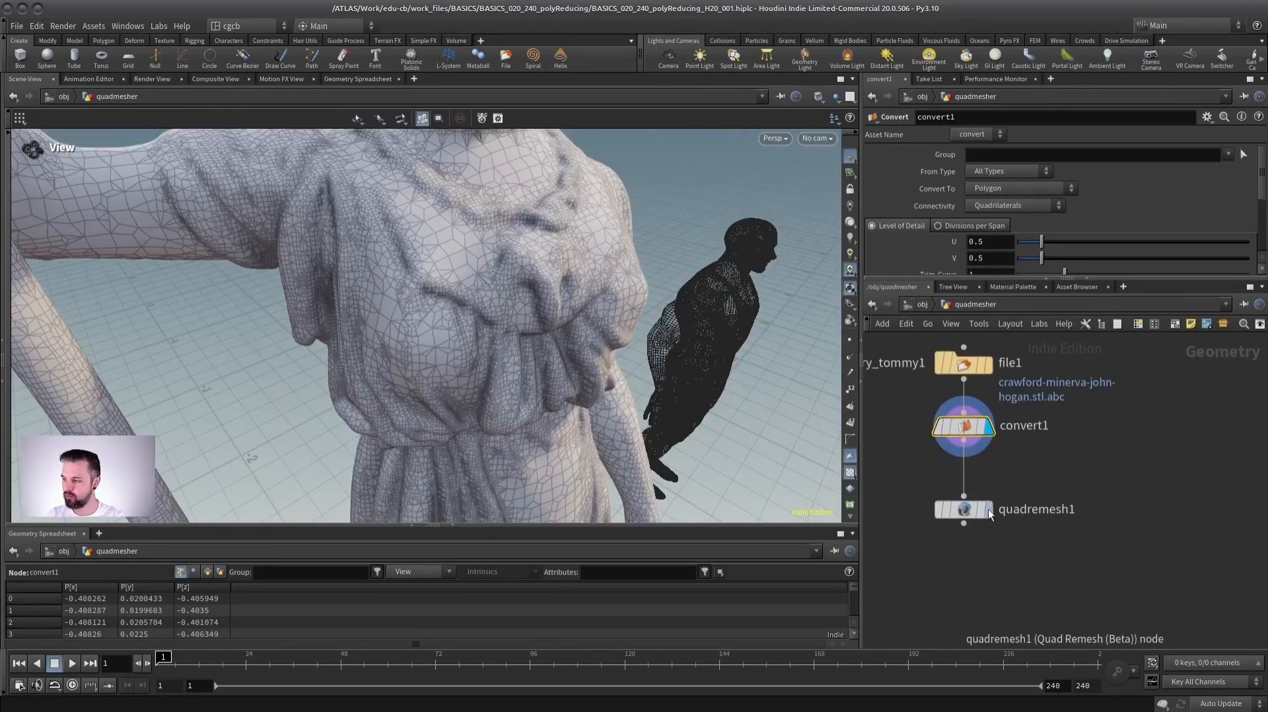
click(988, 510)
click(972, 514)
drag(560, 329, 416, 320)
right_drag(416, 320, 334, 320)
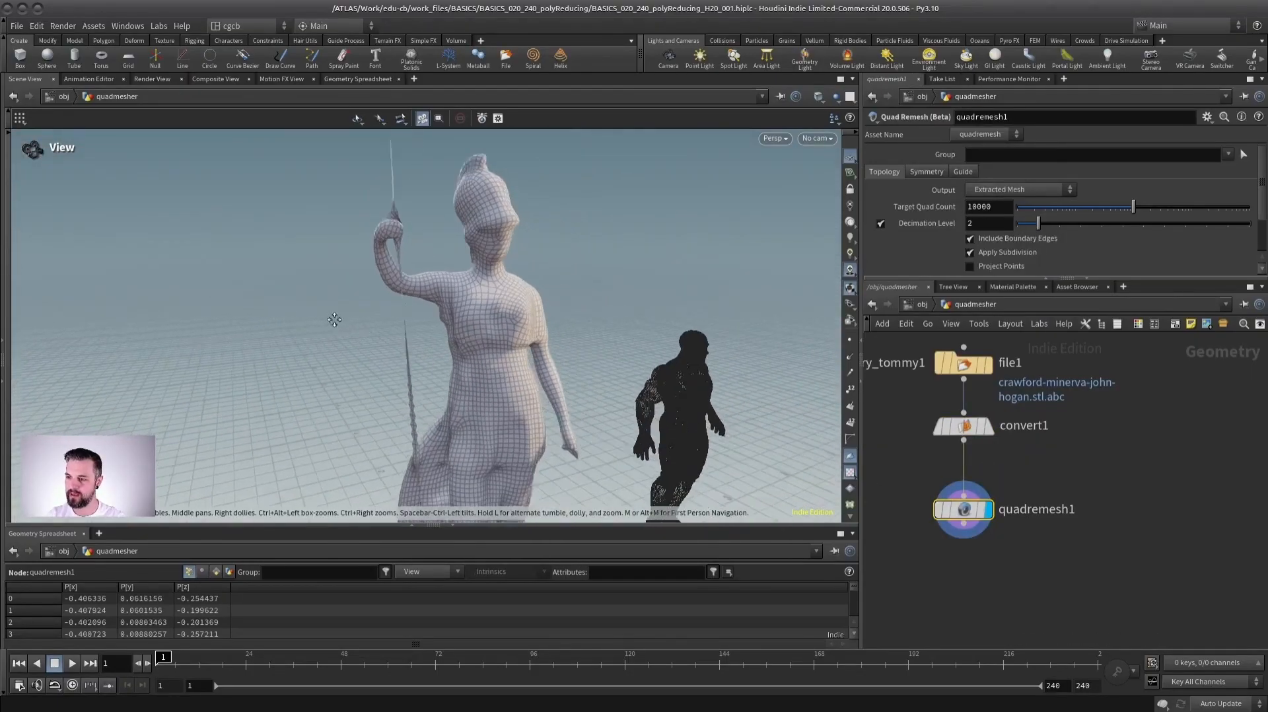
drag(334, 319, 443, 266)
right_drag(457, 299, 532, 283)
middle_drag(436, 254, 412, 343)
right_drag(452, 359, 426, 360)
middle_drag(426, 360, 404, 303)
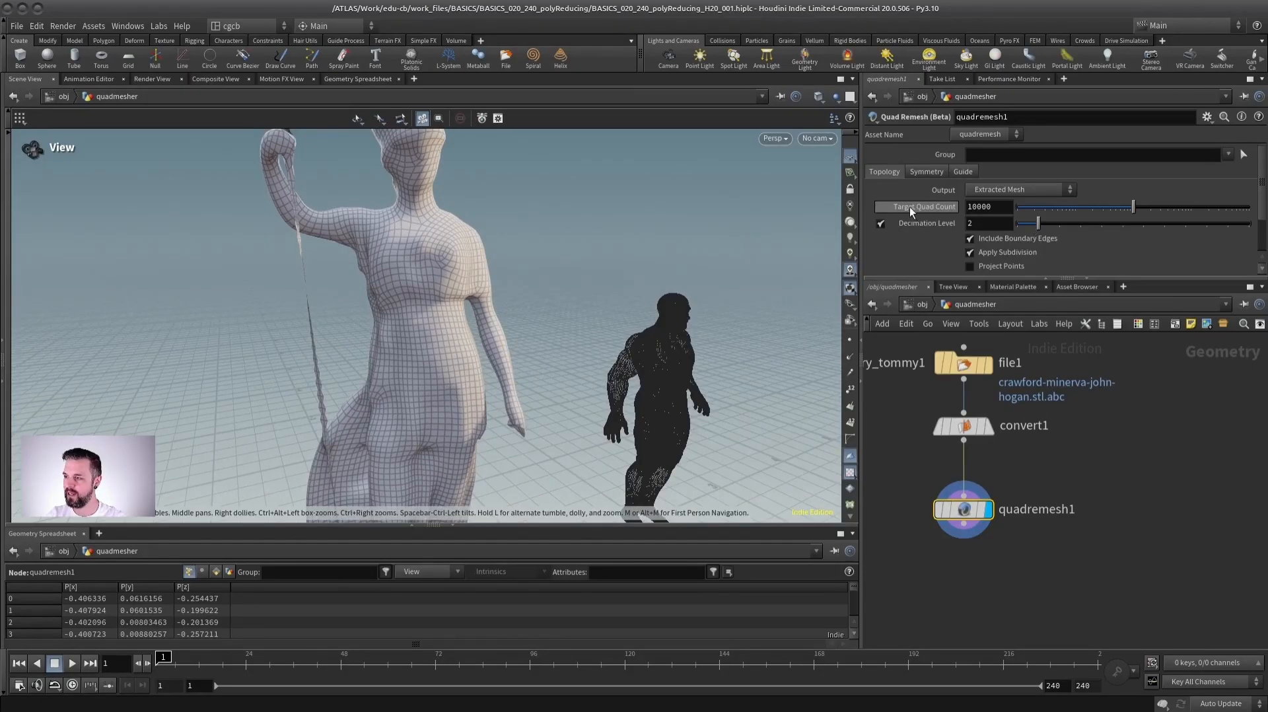
- Set quadremesh1's Target Quad Count to 60000
double_click(996, 208)
click(998, 224)
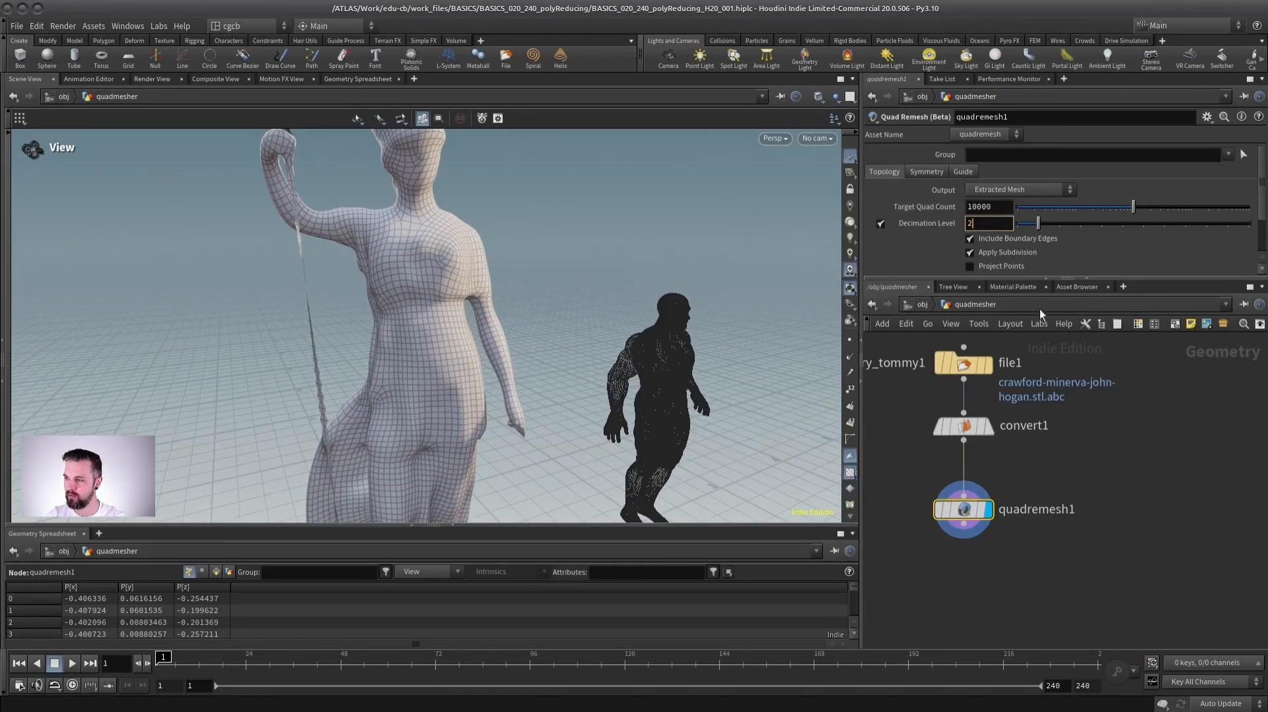
drag(1020, 278, 1035, 356)
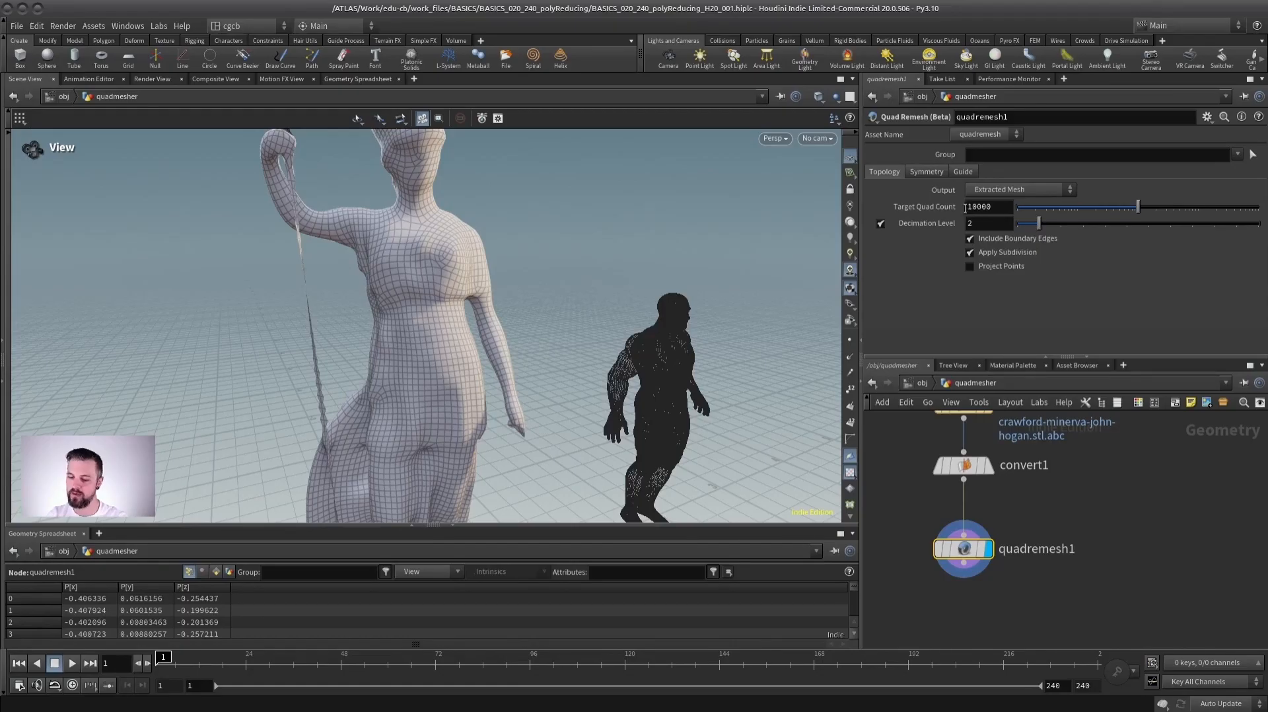
text(6)
key(Return)
middle_drag(965, 467, 642, 371)
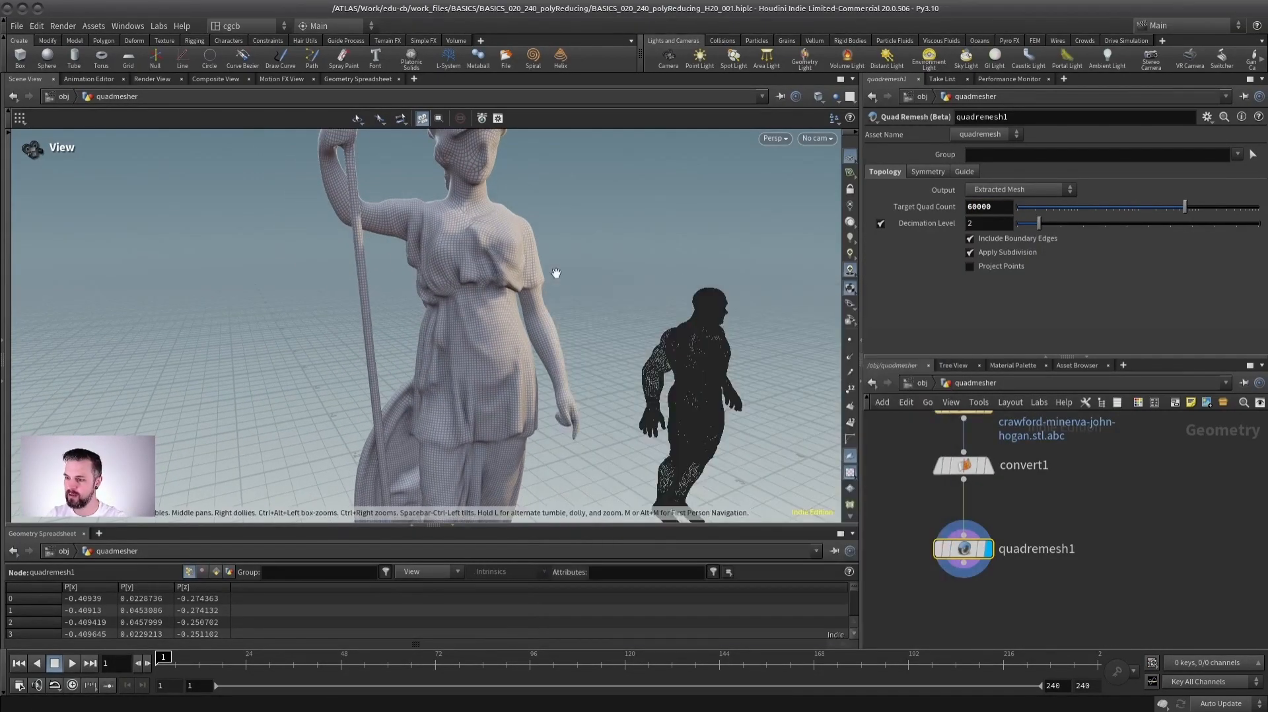
- Examine the denser quad mesh on the statue's head, arm and dress
drag(557, 277, 509, 255)
middle_drag(492, 280, 487, 344)
right_drag(469, 343, 594, 297)
drag(595, 297, 528, 214)
drag(523, 365, 530, 336)
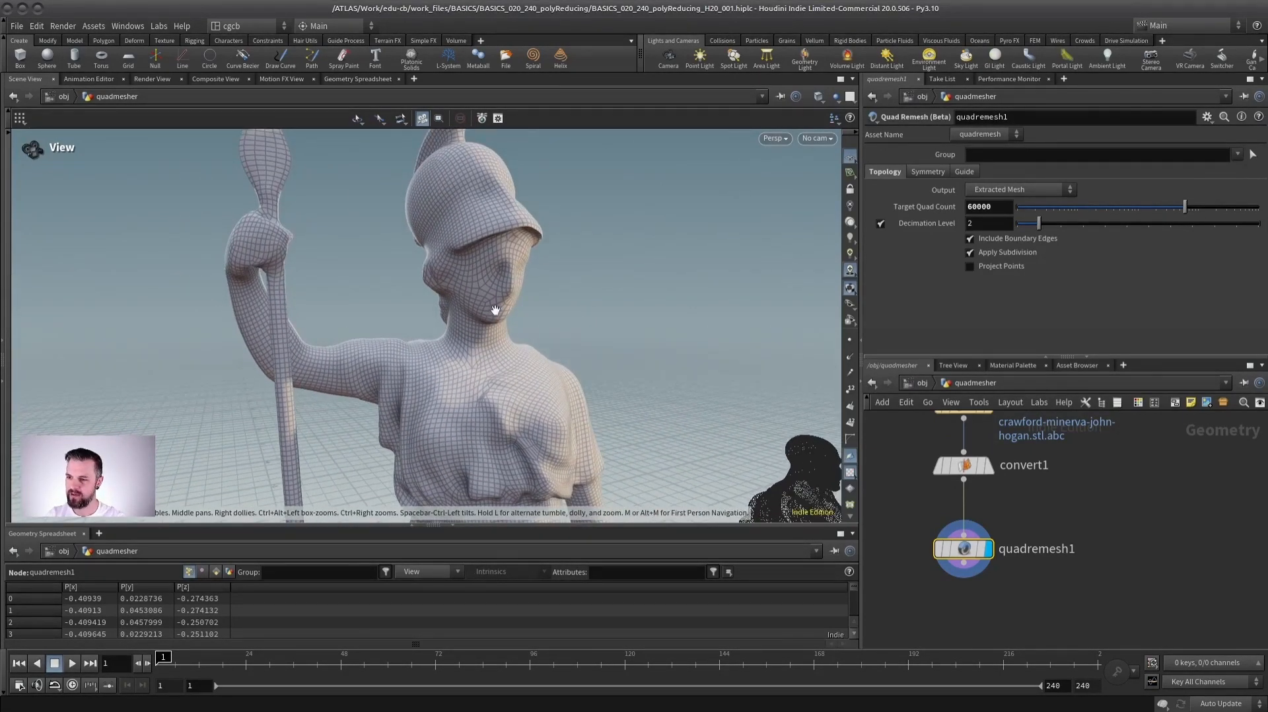
middle_drag(456, 352, 478, 311)
right_drag(478, 311, 399, 313)
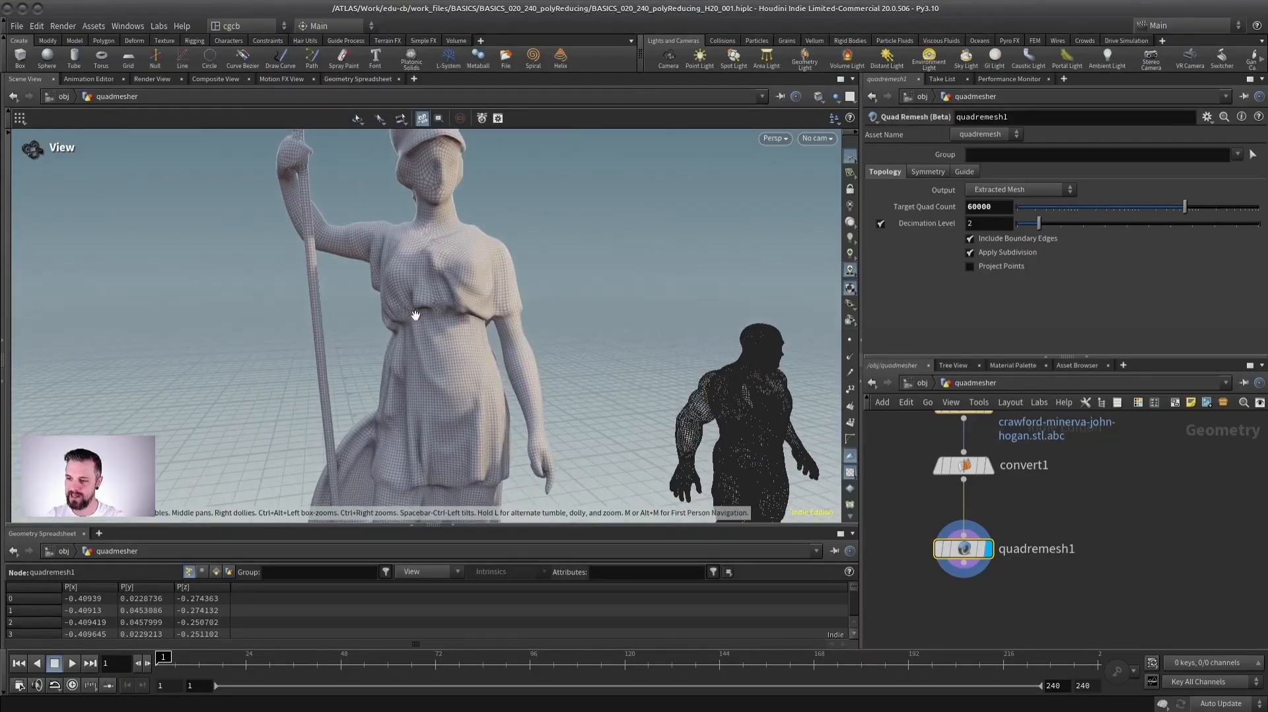
middle_drag(398, 314, 431, 327)
- Turn off Apply Subdivision on quadremesh1 and examine the quads on the statue's face and chest
click(970, 252)
scroll(557, 274, up, 3)
drag(523, 277, 405, 319)
scroll(499, 185, down, 3)
middle_drag(487, 360, 436, 274)
drag(436, 274, 463, 290)
right_drag(463, 291, 598, 273)
middle_drag(432, 255, 428, 390)
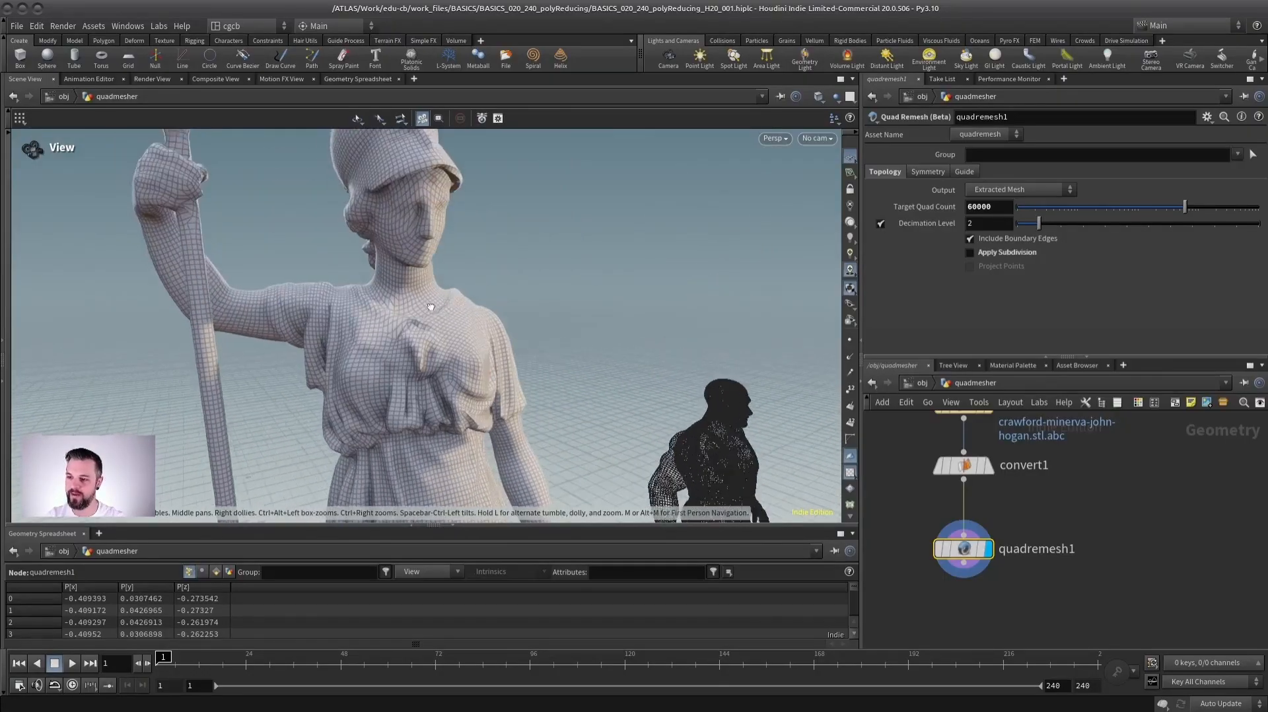
right_drag(390, 284, 439, 264)
middle_drag(439, 264, 459, 294)
drag(432, 311, 396, 328)
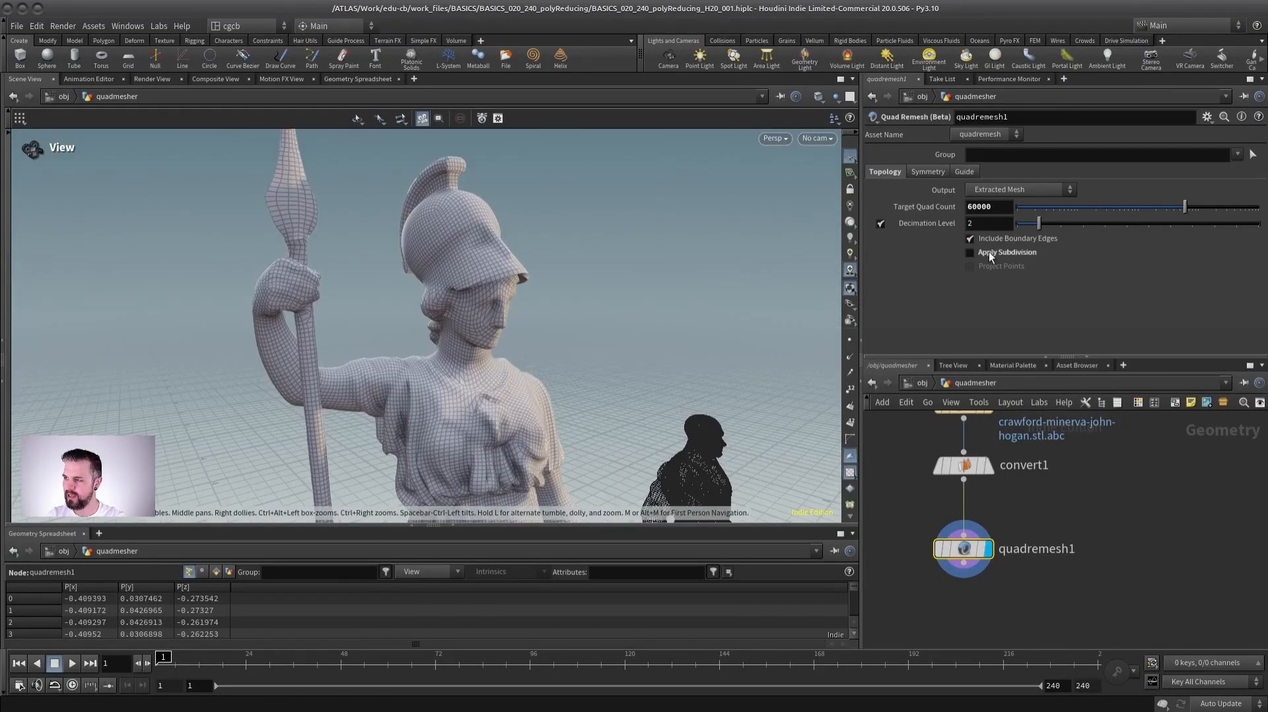
- Enable Apply Subdivision and Project Points on quadremesh1, comparing the mesh with subdivision off and on
click(985, 252)
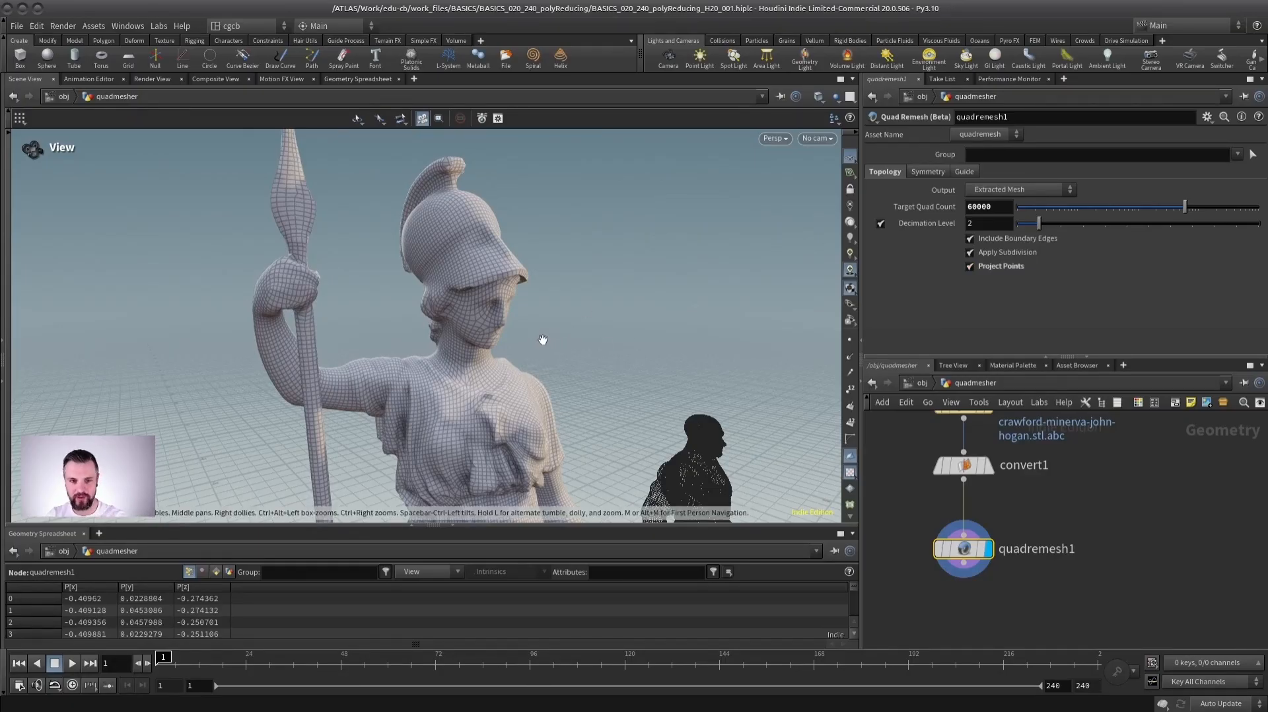
click(997, 252)
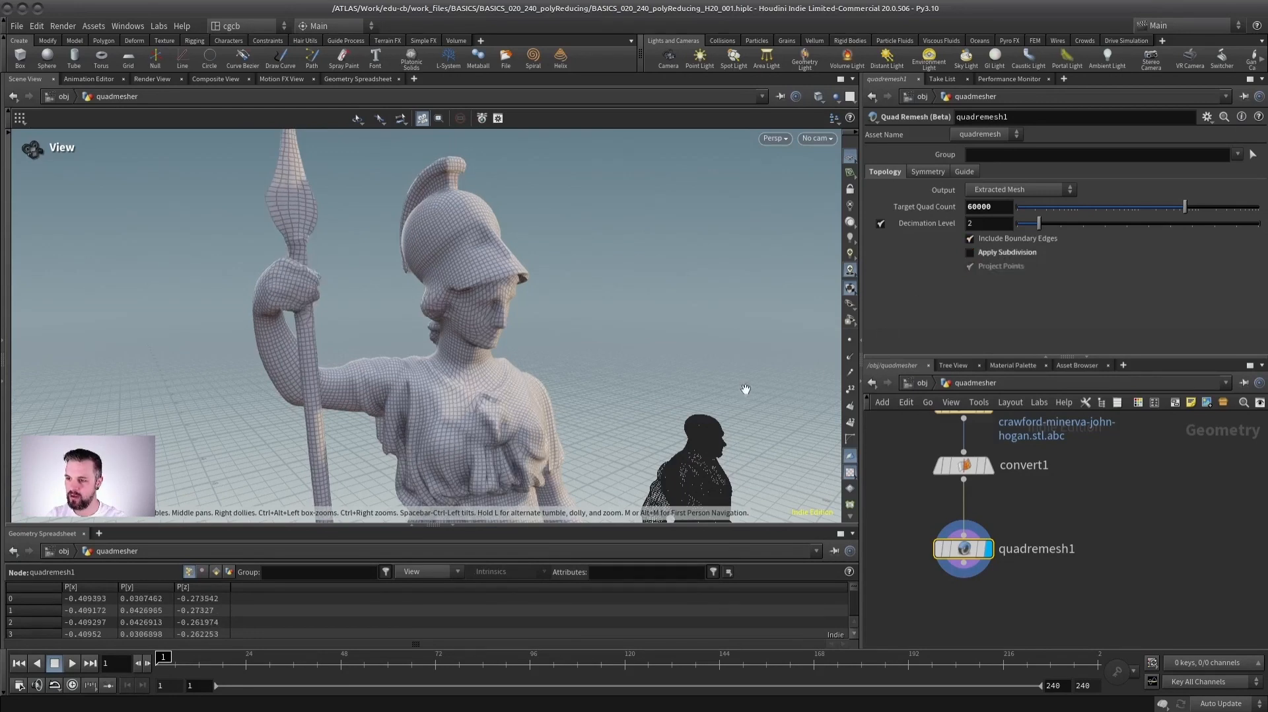
click(995, 254)
- Examine the projected quad mesh around the head and torso and compare it with convert1's mesh
drag(493, 322, 430, 319)
middle_drag(445, 371, 484, 326)
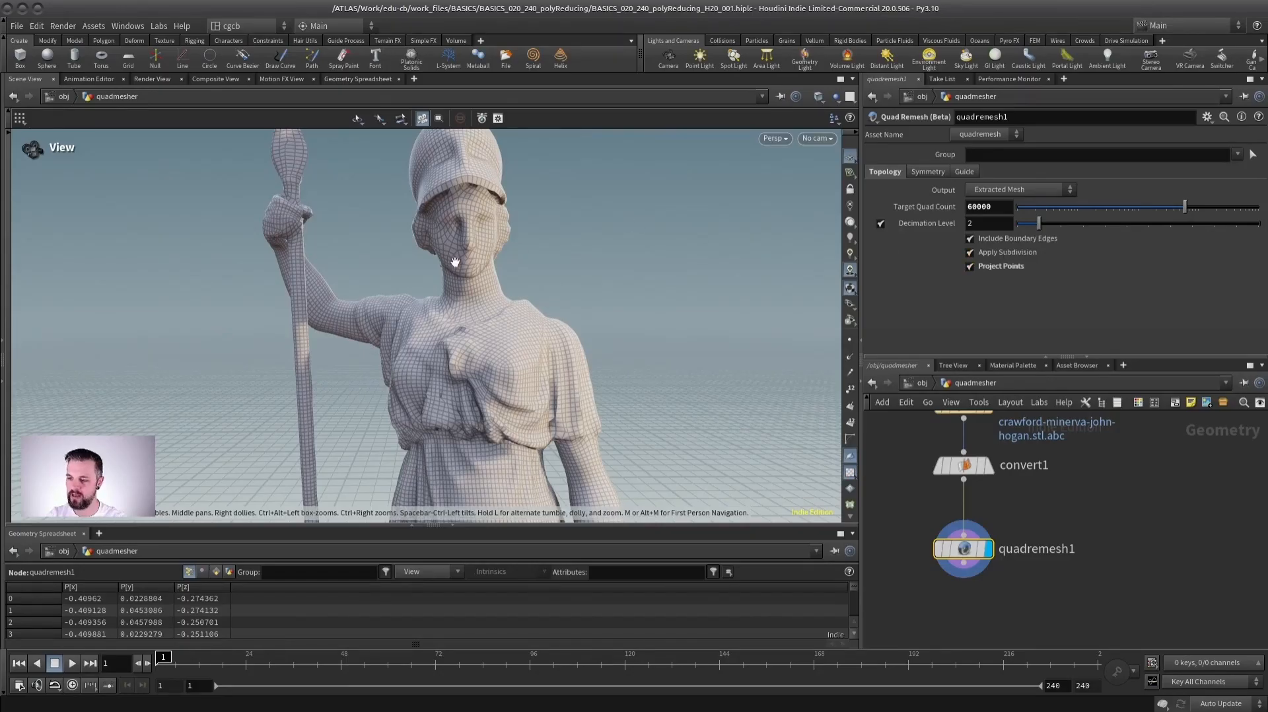
drag(445, 266, 609, 278)
mouse_move(586, 336)
mouse_down()
mouse_move(594, 305)
mouse_move(585, 315)
mouse_up()
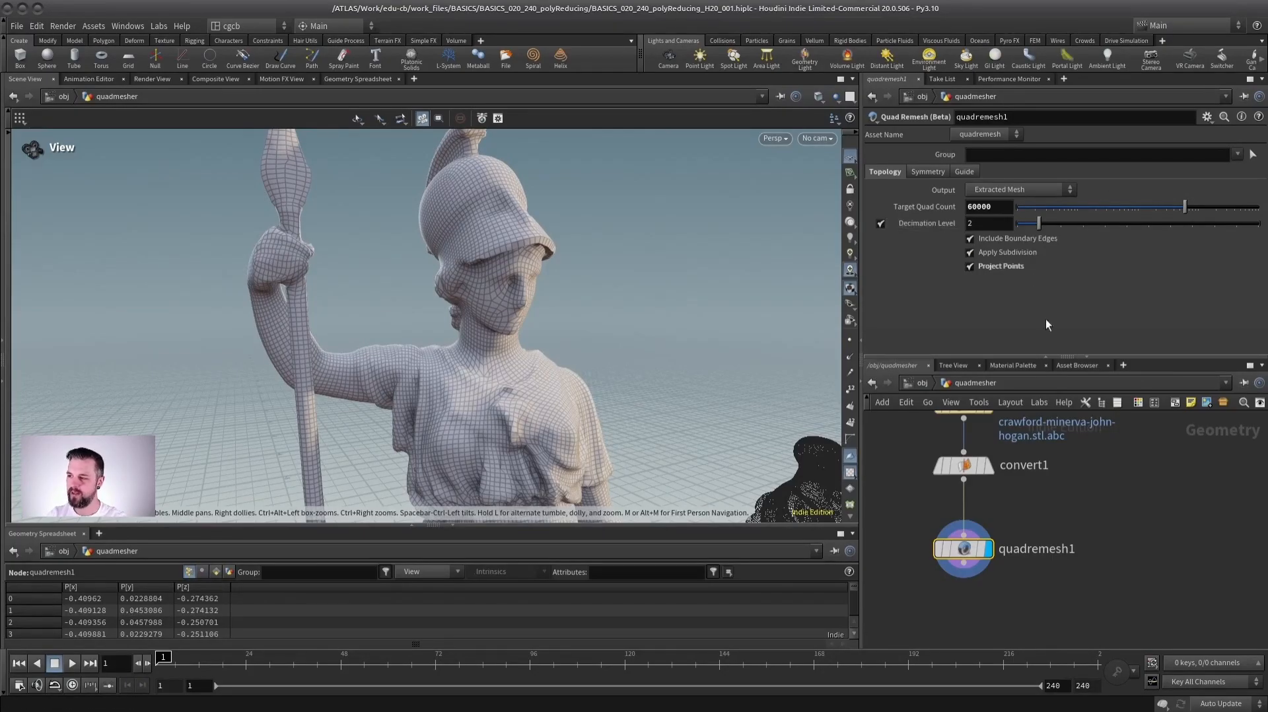
click(984, 474)
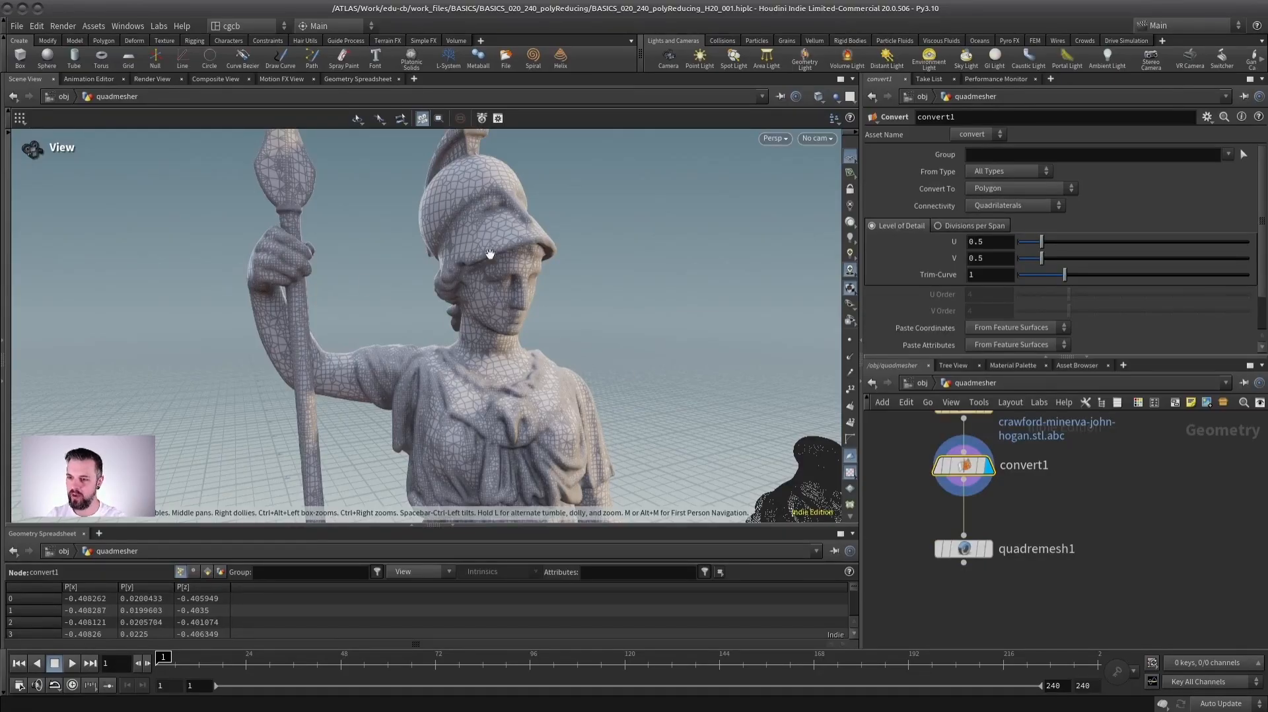
click(984, 549)
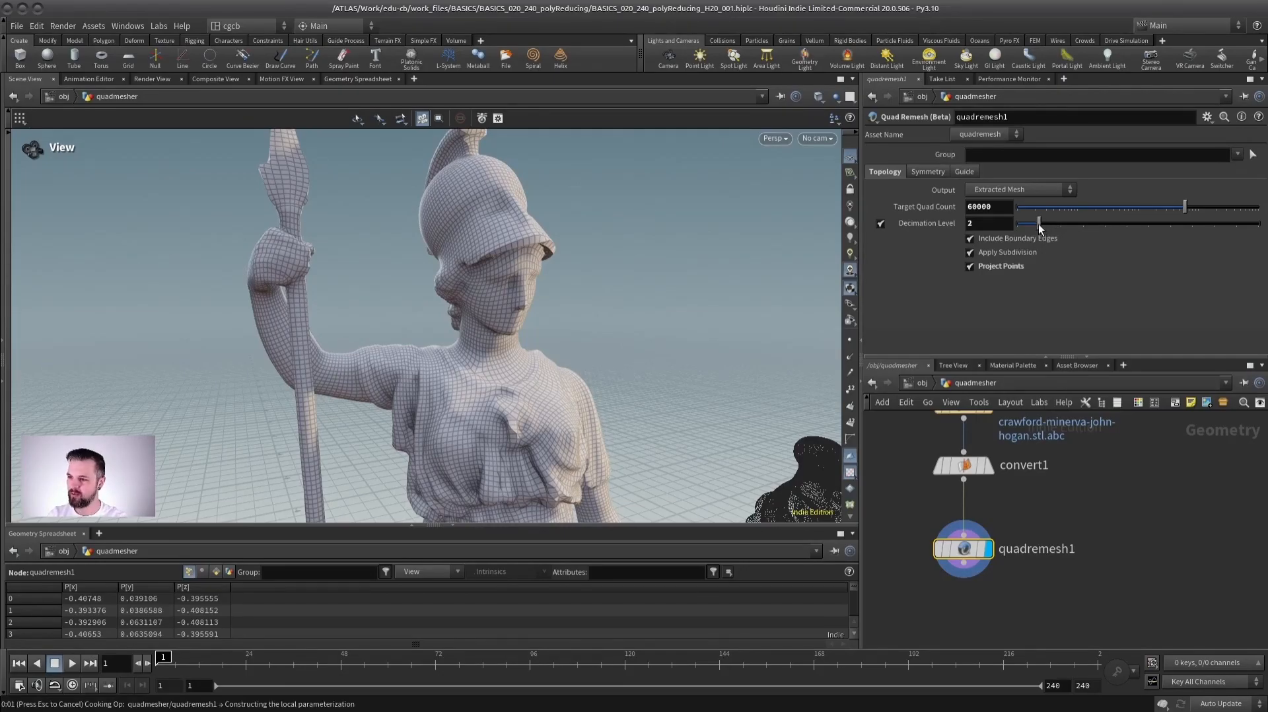
- Raise quadremesh1's Decimation Level to 7 and examine the statue's head
click(1147, 224)
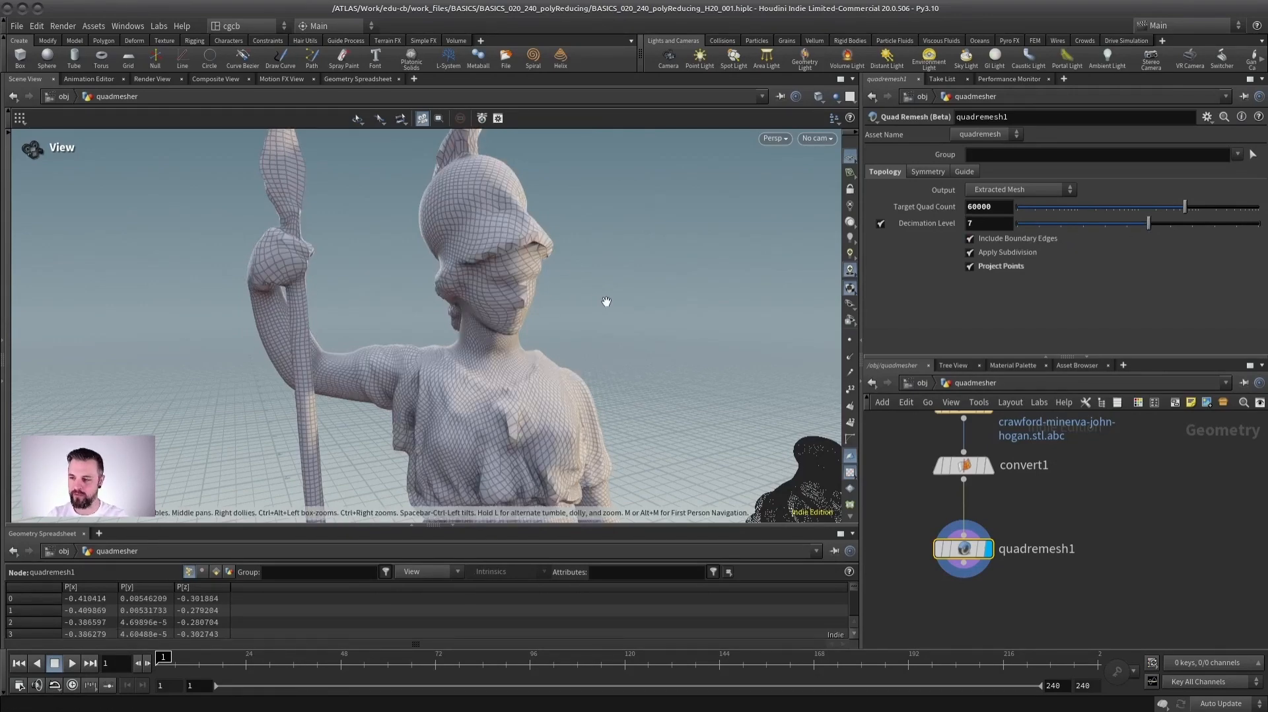
drag(562, 246, 529, 261)
right_drag(528, 261, 583, 298)
drag(584, 298, 483, 293)
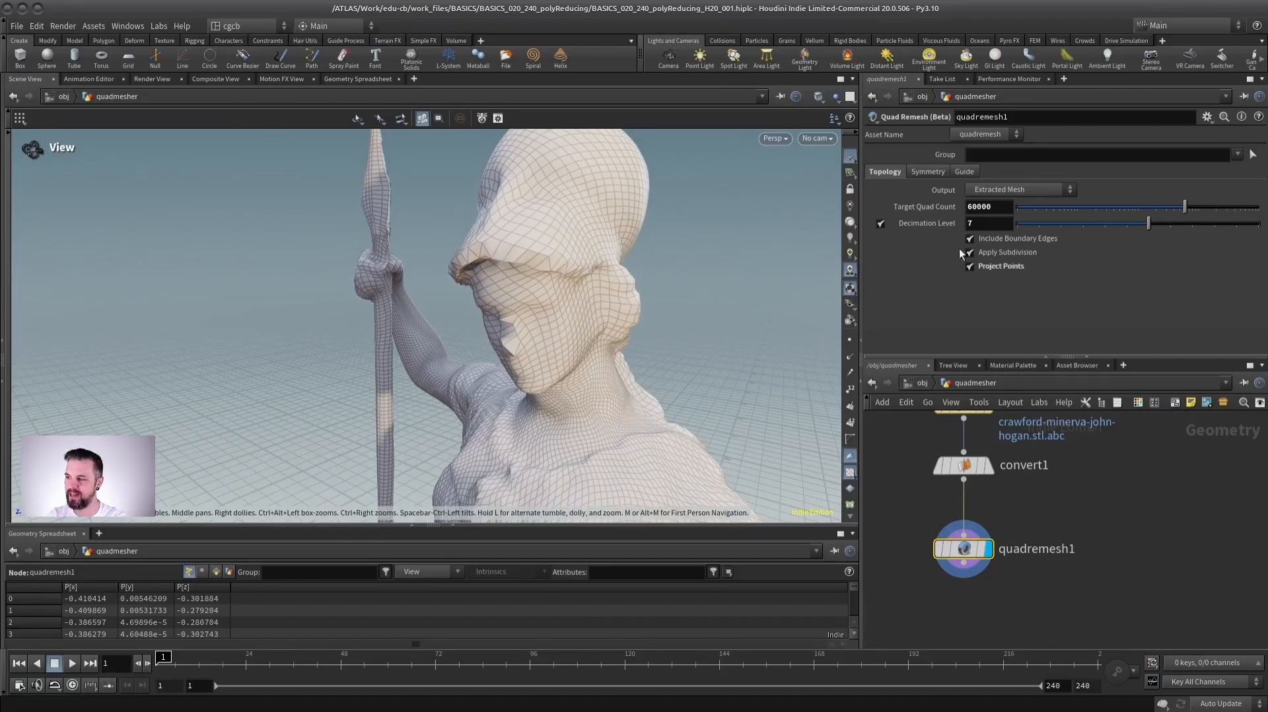
- Set the Decimation Level back to 2, read the parameter's description and examine the resulting quad mesh
click(1060, 222)
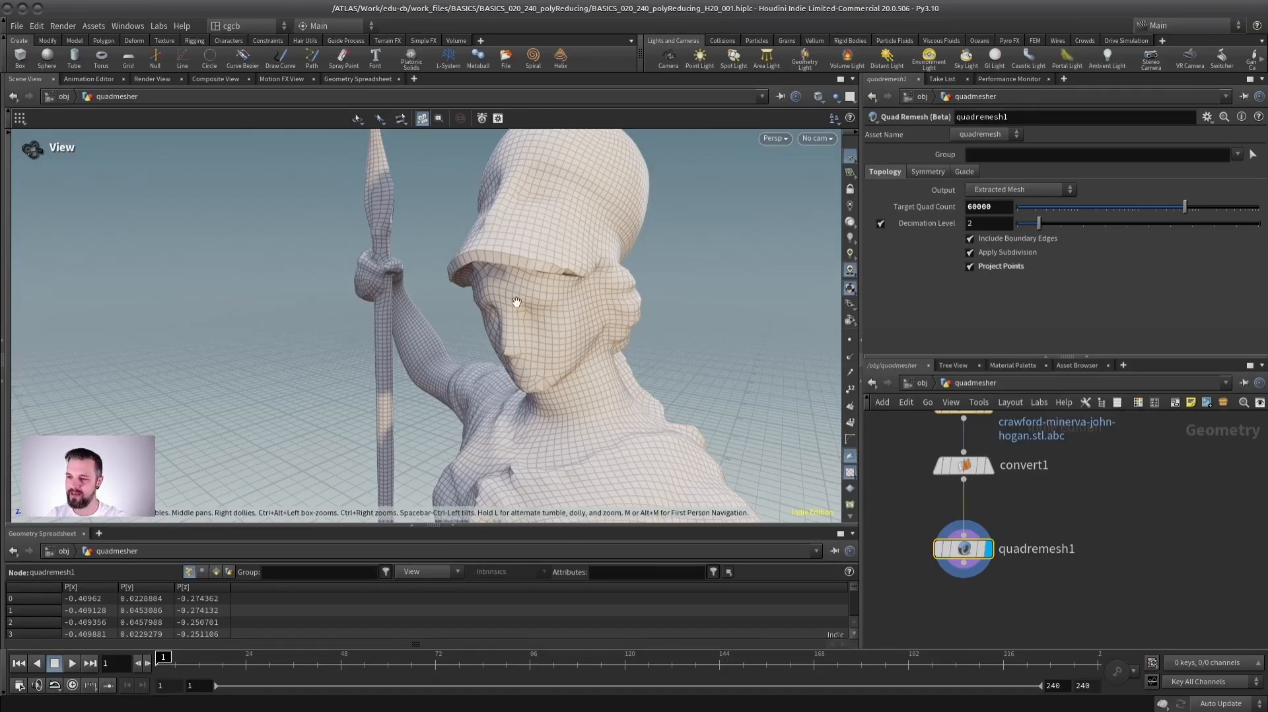
drag(433, 321, 560, 318)
scroll(561, 318, down, 3)
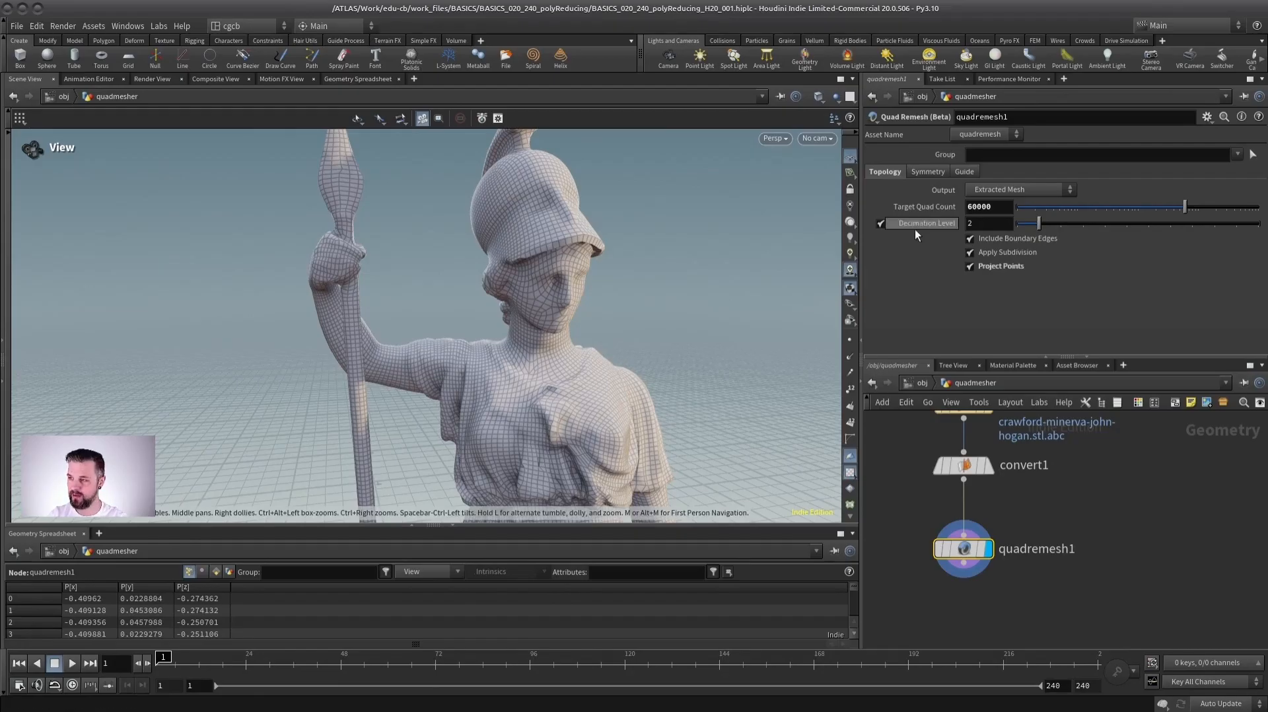
mouse_move(930, 231)
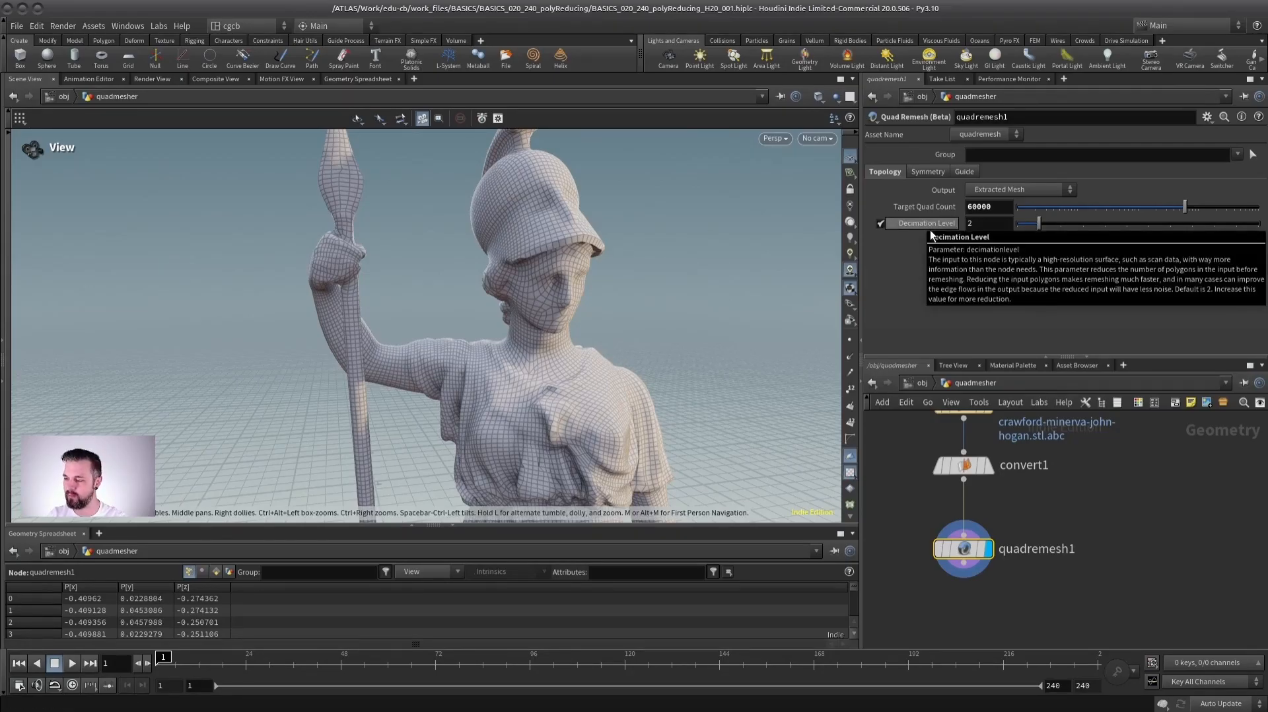
right_drag(628, 320, 504, 275)
middle_drag(504, 275, 445, 354)
drag(445, 354, 497, 296)
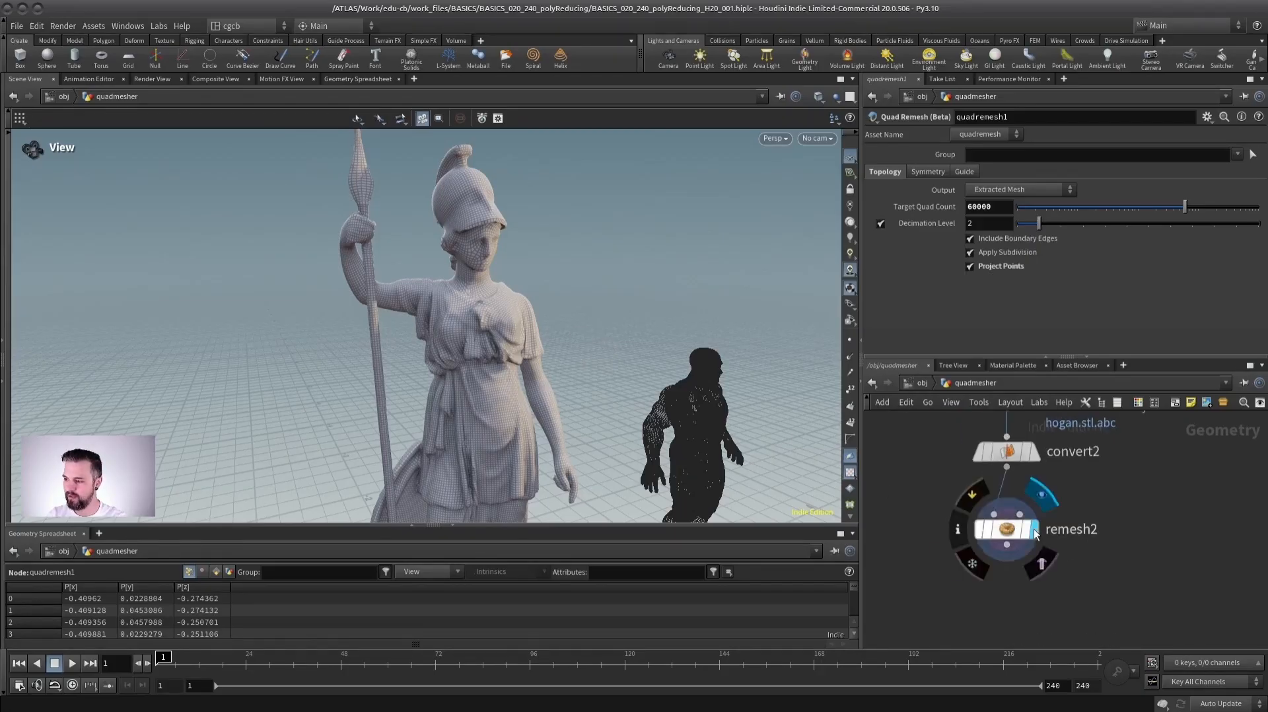
- Display the statue's remesh2 node and examine its triangulated mesh on the head and torso
click(1006, 528)
scroll(560, 283, up, 5)
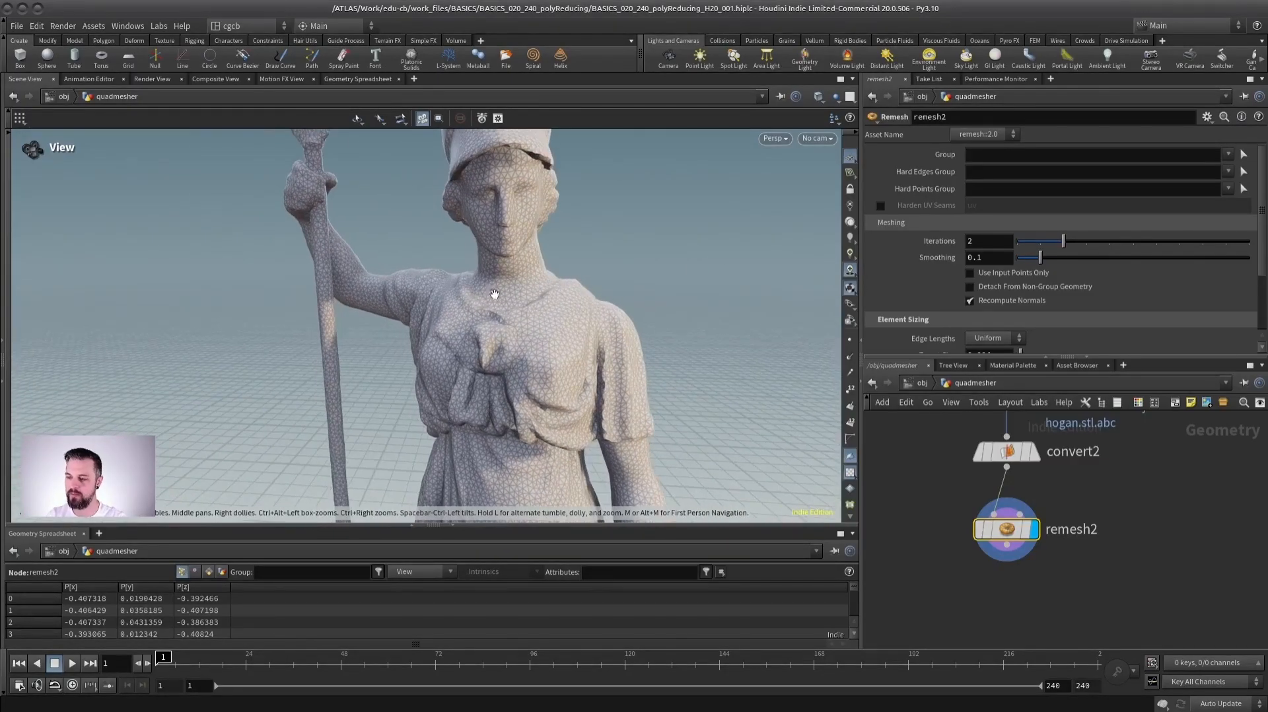
drag(546, 276, 507, 331)
middle_drag(1007, 527, 651, 433)
mouse_move(442, 355)
mouse_down()
mouse_move(522, 358)
mouse_move(454, 357)
mouse_up()
- Display quadremesh1 for comparison with the triangulated version and check its geometry information
middle_drag(934, 533, 1255, 594)
middle_drag(994, 492, 1057, 490)
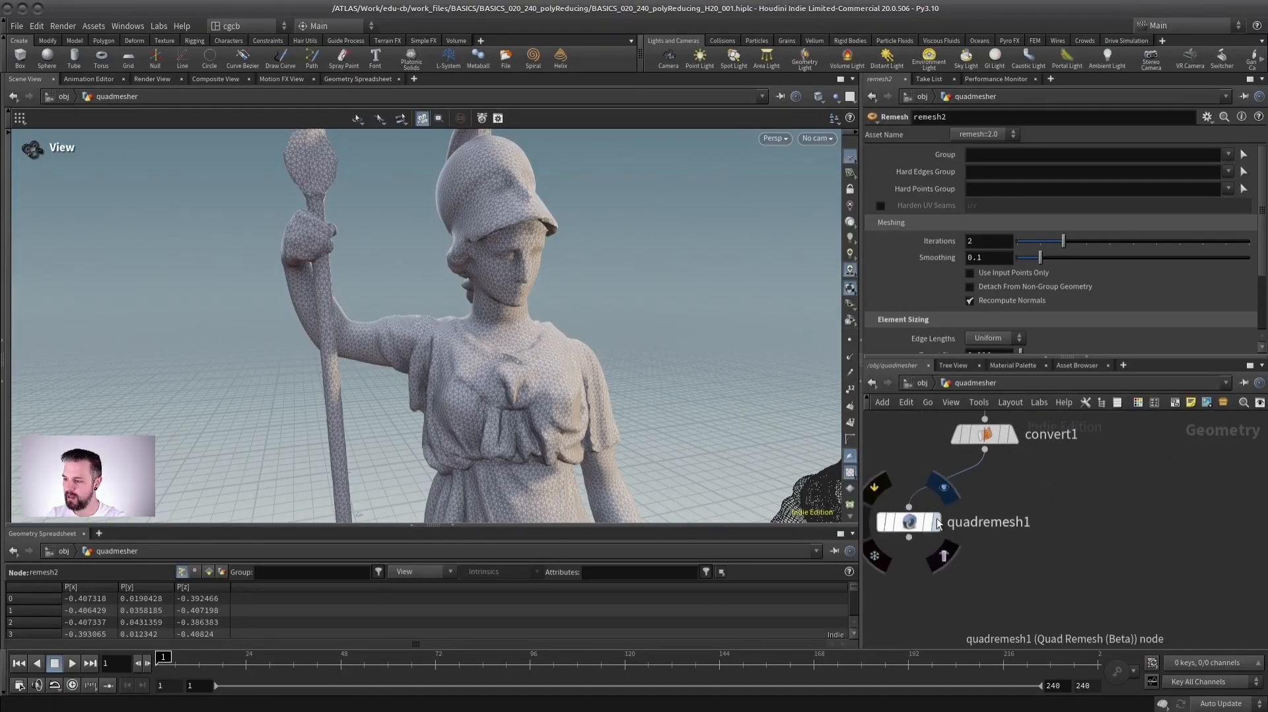
click(937, 523)
middle_click(908, 530)
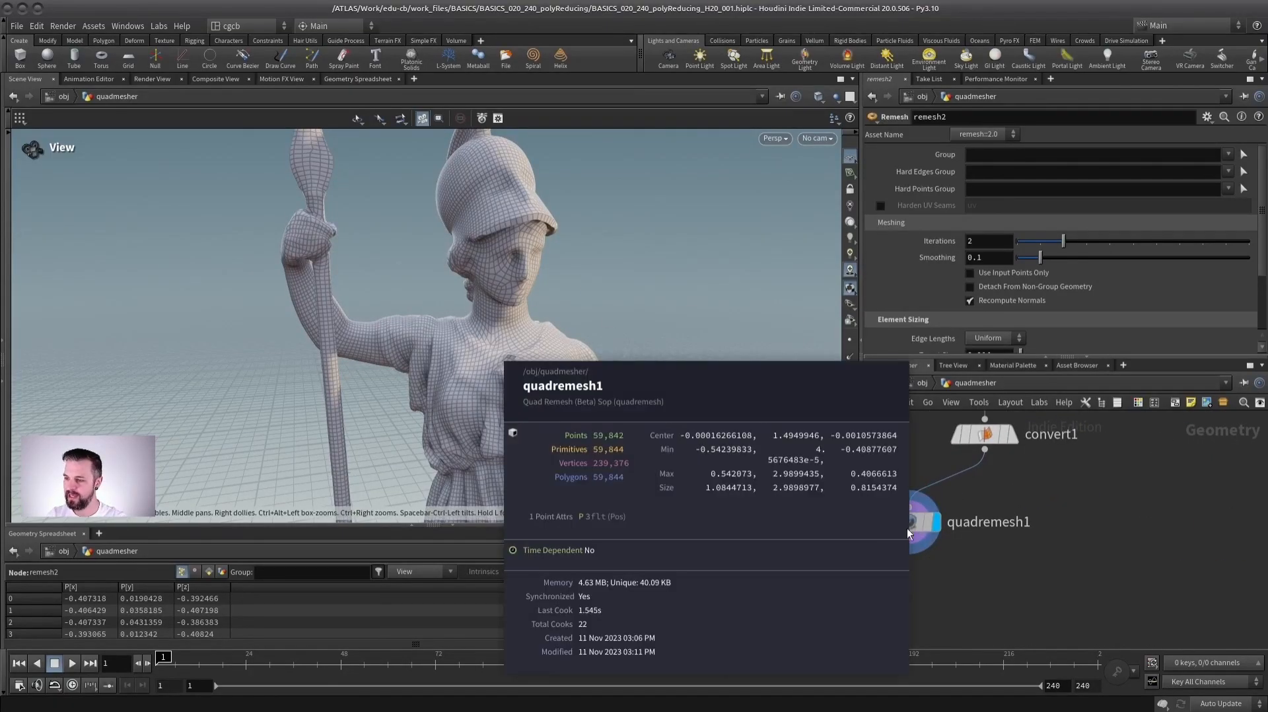
- Move quadremesh1 directly beneath convert1 and display its result
drag(456, 363, 497, 350)
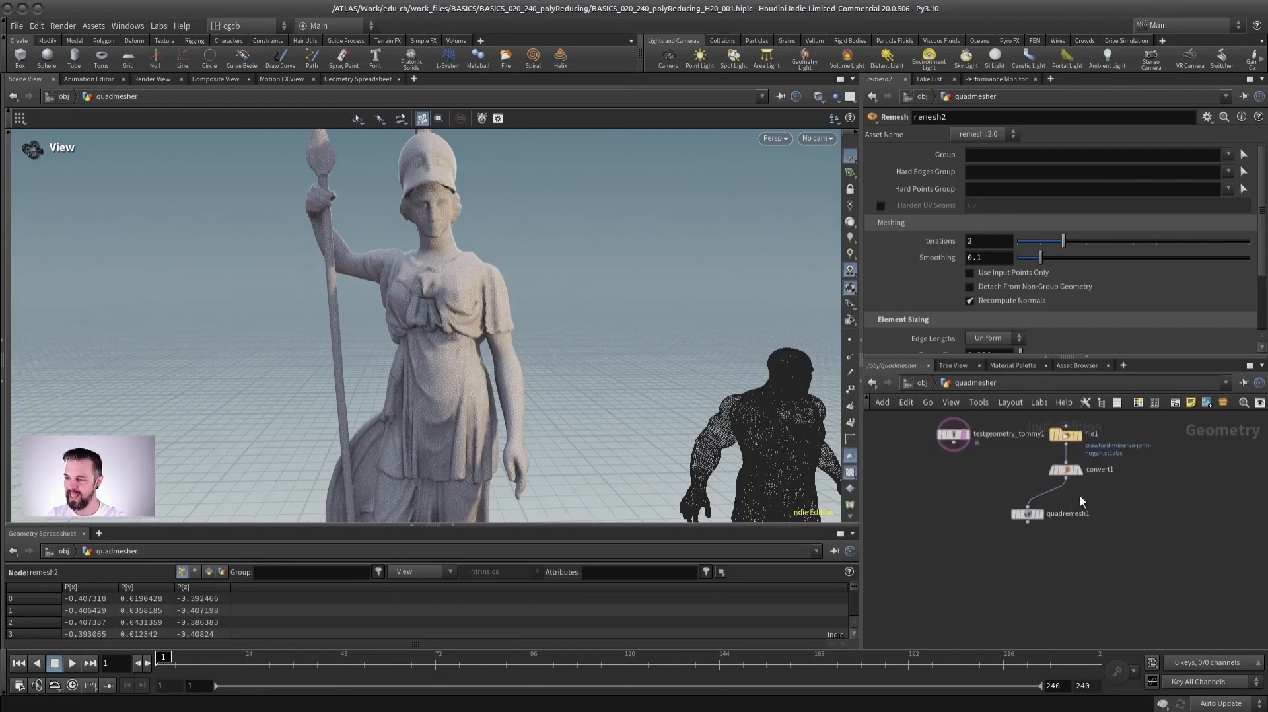
scroll(1081, 502, up, 3)
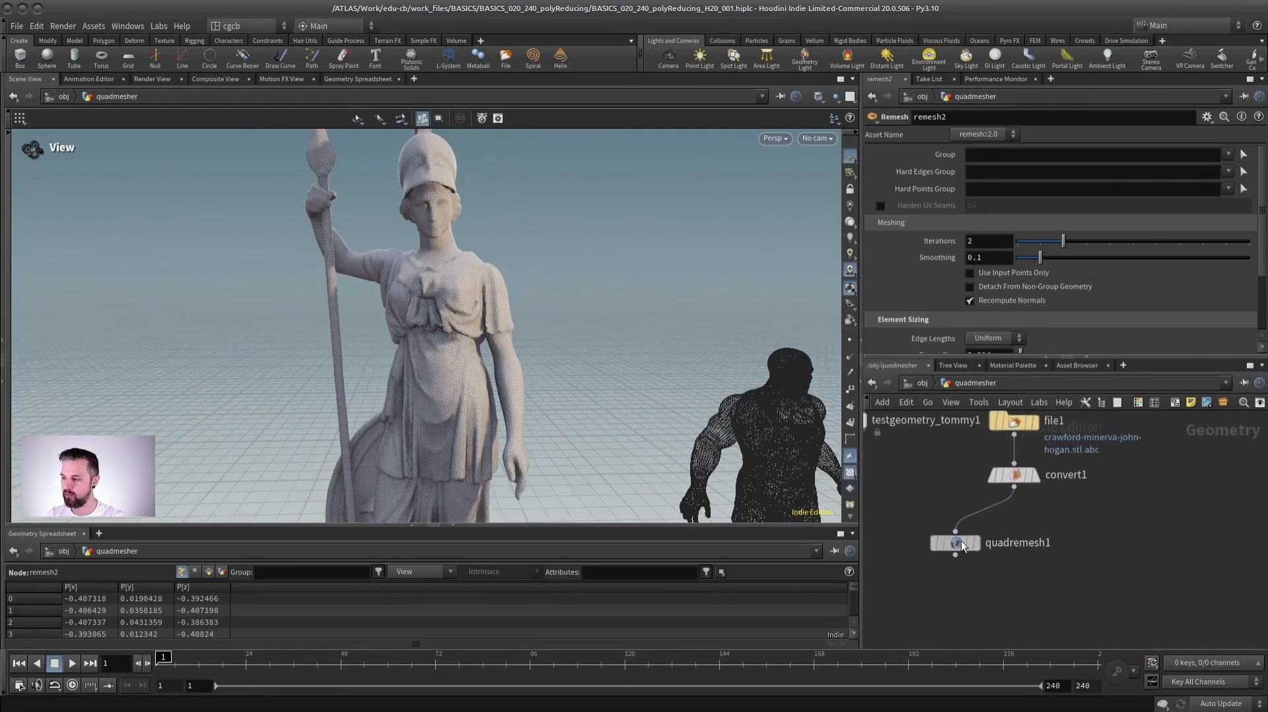
mouse_move(1042, 542)
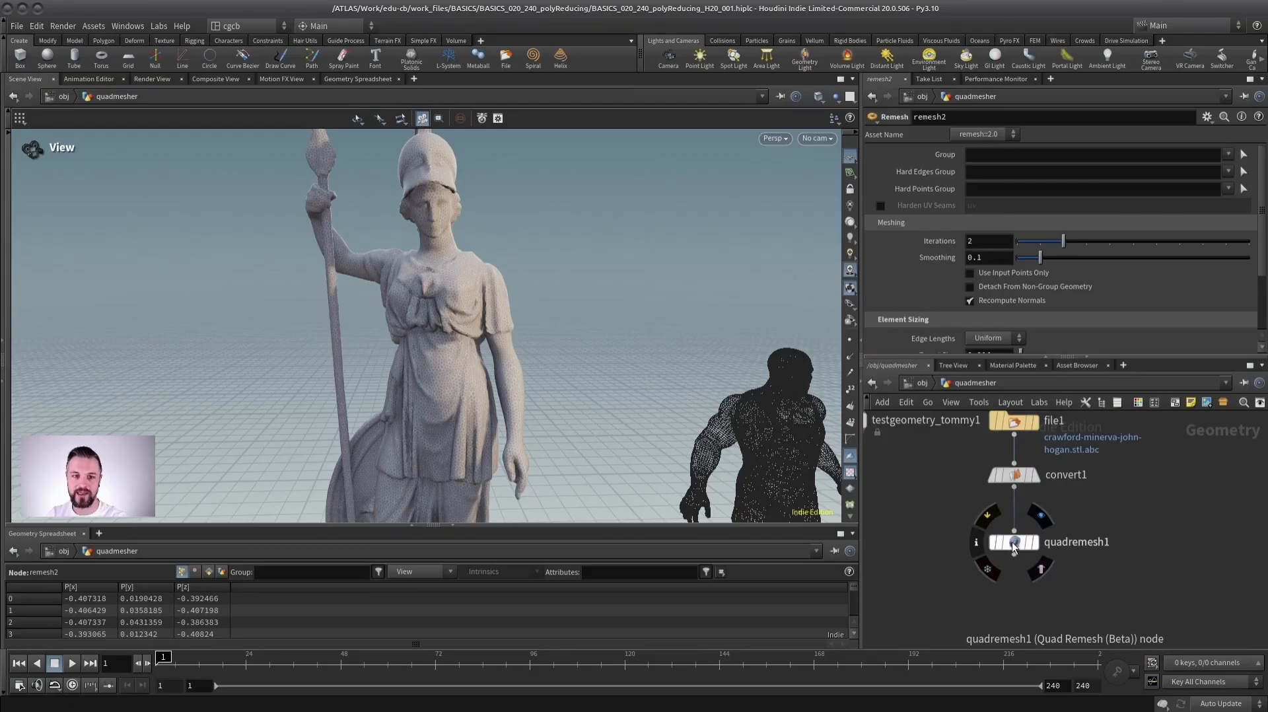
scroll(1015, 555, up, 1)
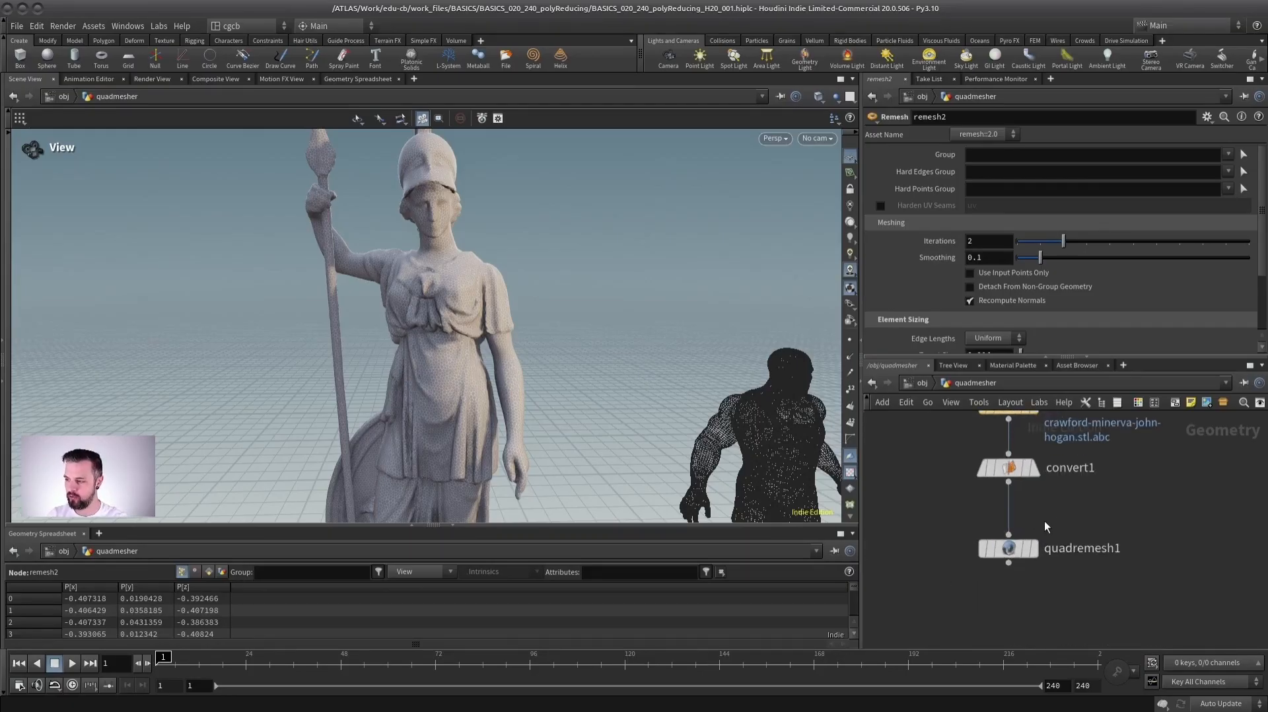
click(1031, 548)
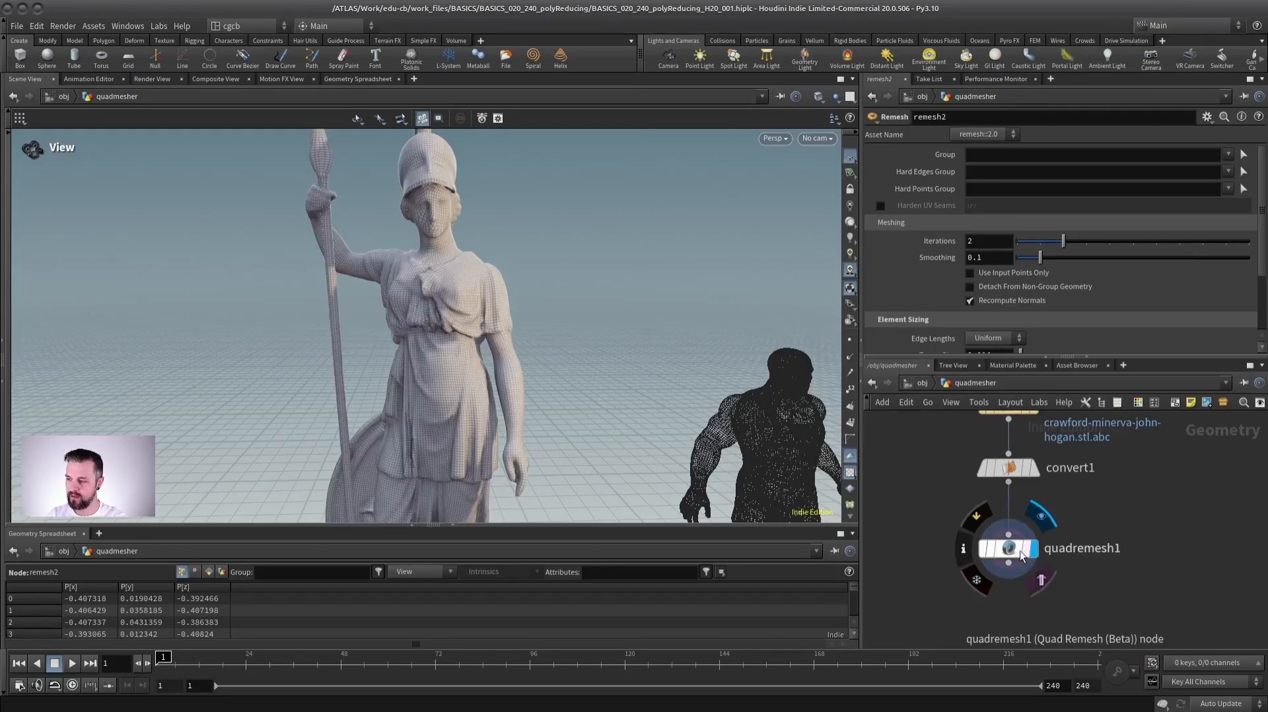
- Examine the statue's quad mesh on the helmet, face, raised arm and torso
drag(413, 323, 462, 404)
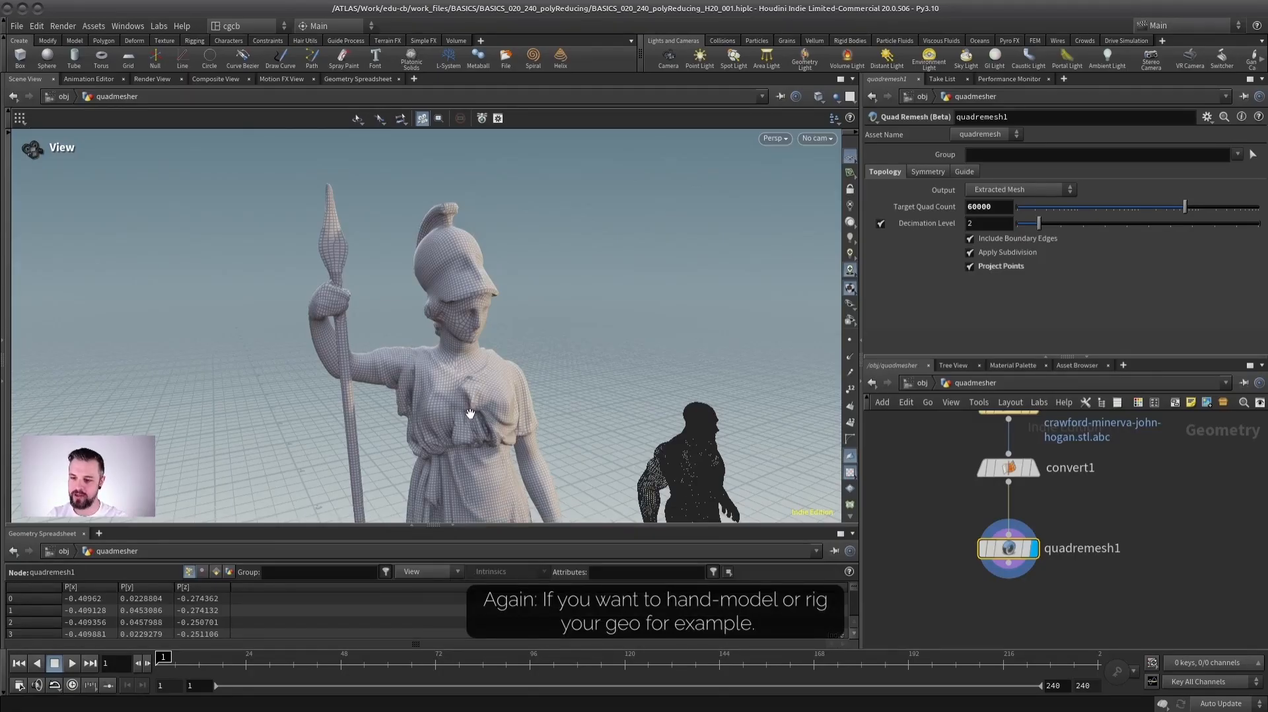
drag(473, 417, 424, 371)
right_drag(477, 396, 496, 343)
drag(496, 343, 505, 360)
right_drag(506, 360, 521, 383)
drag(522, 383, 492, 396)
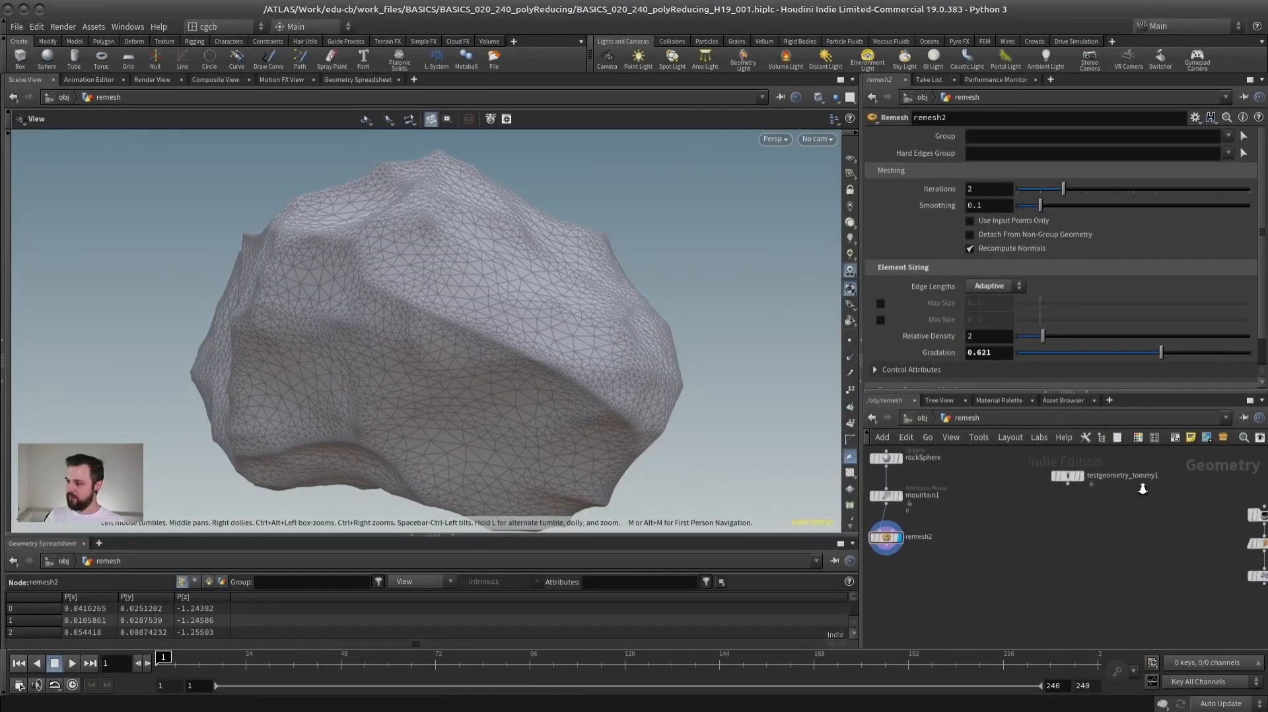
- Look over the statue and rock node chains in the remesh network and find testgeometry_tommy1
right_drag(1142, 489, 1133, 476)
middle_drag(1083, 463, 1109, 504)
click(1091, 532)
key(space+g)
drag(383, 284, 680, 396)
middle_drag(1021, 551, 1174, 554)
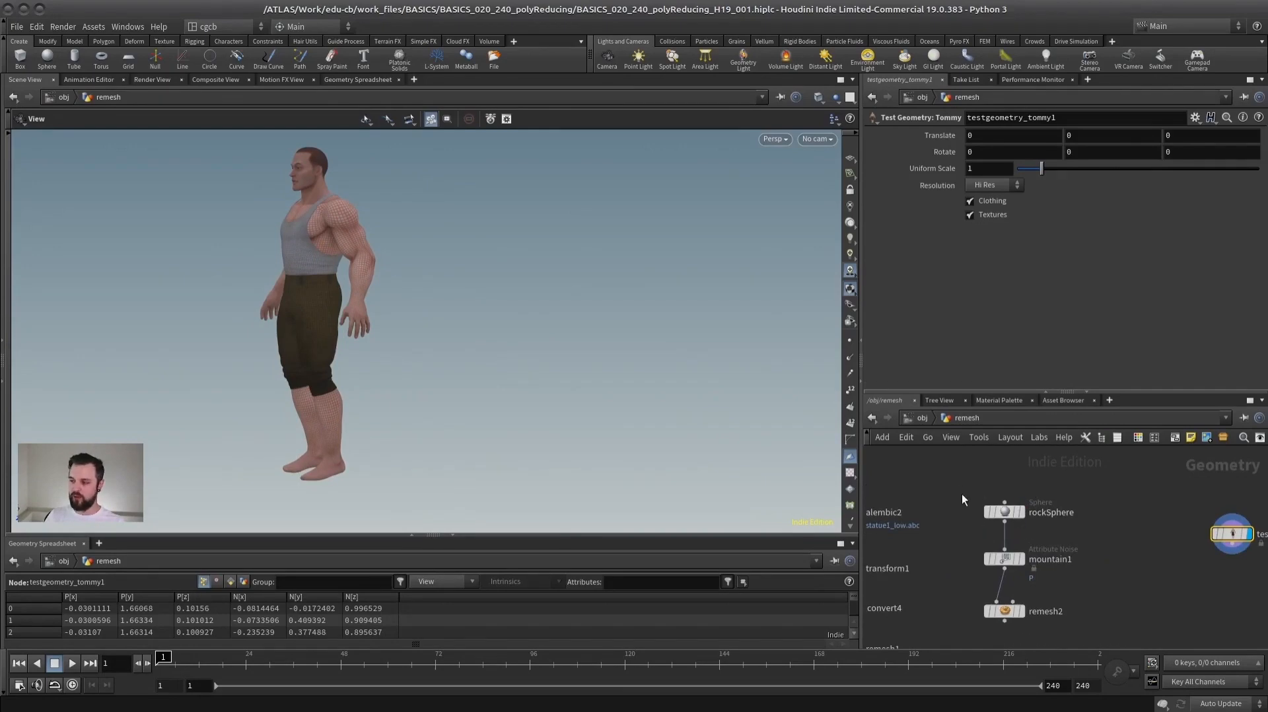
middle_drag(1056, 525, 1099, 508)
scroll(959, 481, up, 2)
middle_drag(964, 487, 1041, 480)
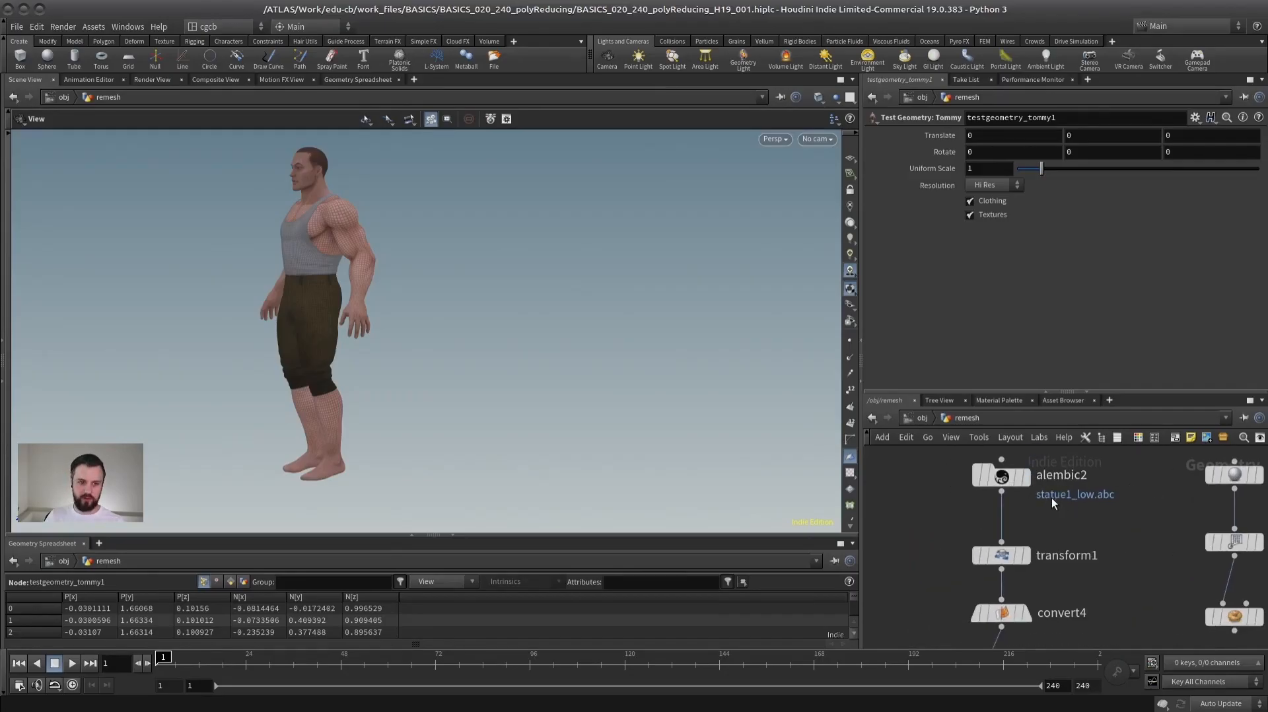
right_drag(1091, 501, 1083, 494)
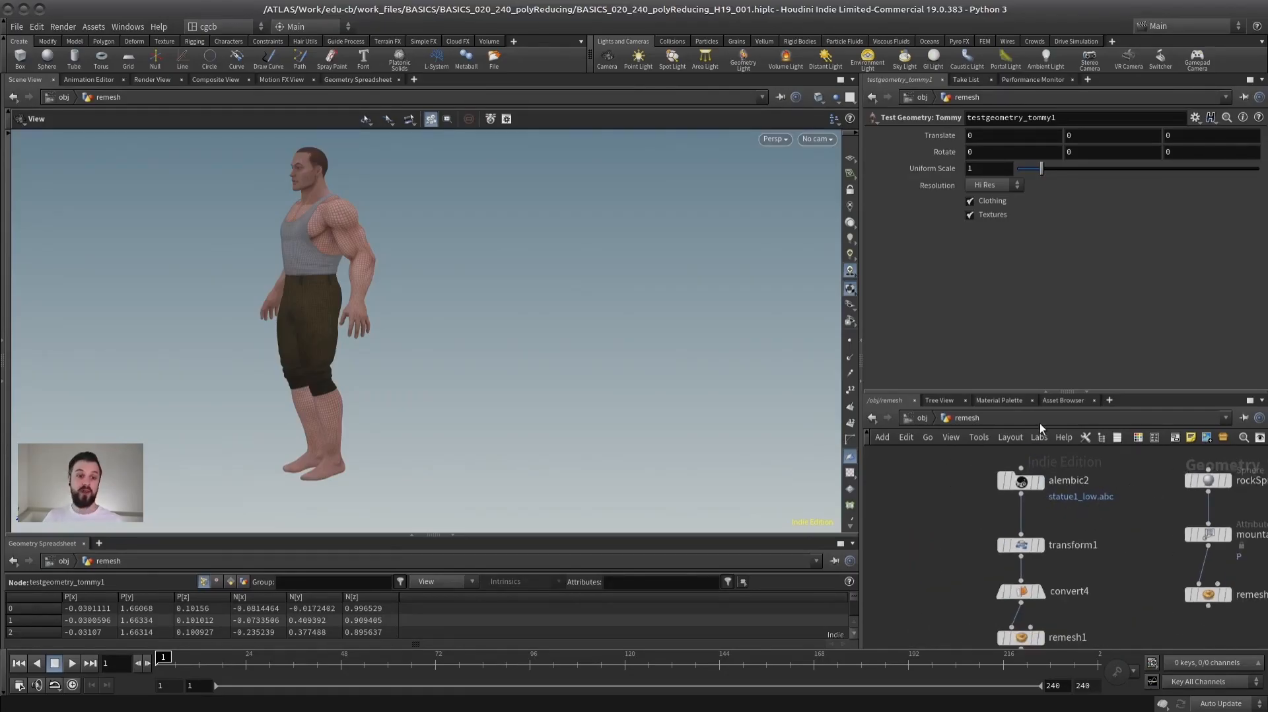
middle_drag(1215, 525, 826, 568)
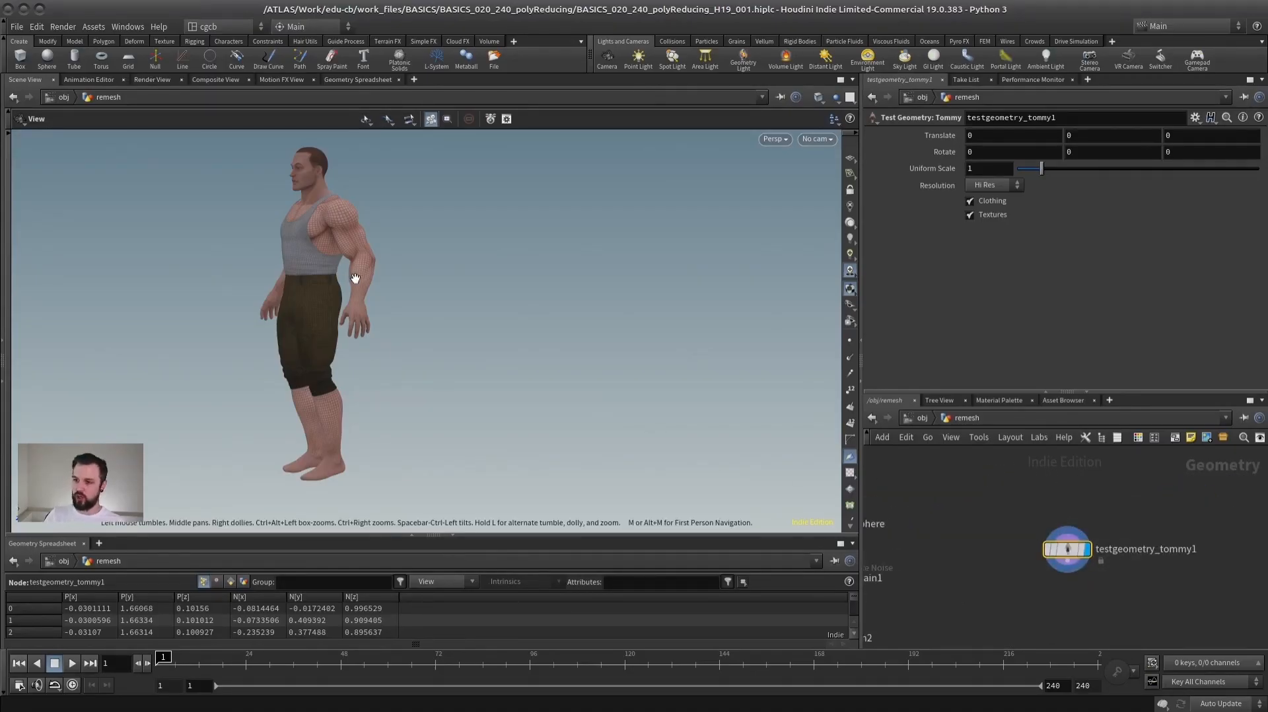
- Frame the Tommy test character and examine its shaded mesh from several sides
key(f)
right_drag(446, 321, 490, 280)
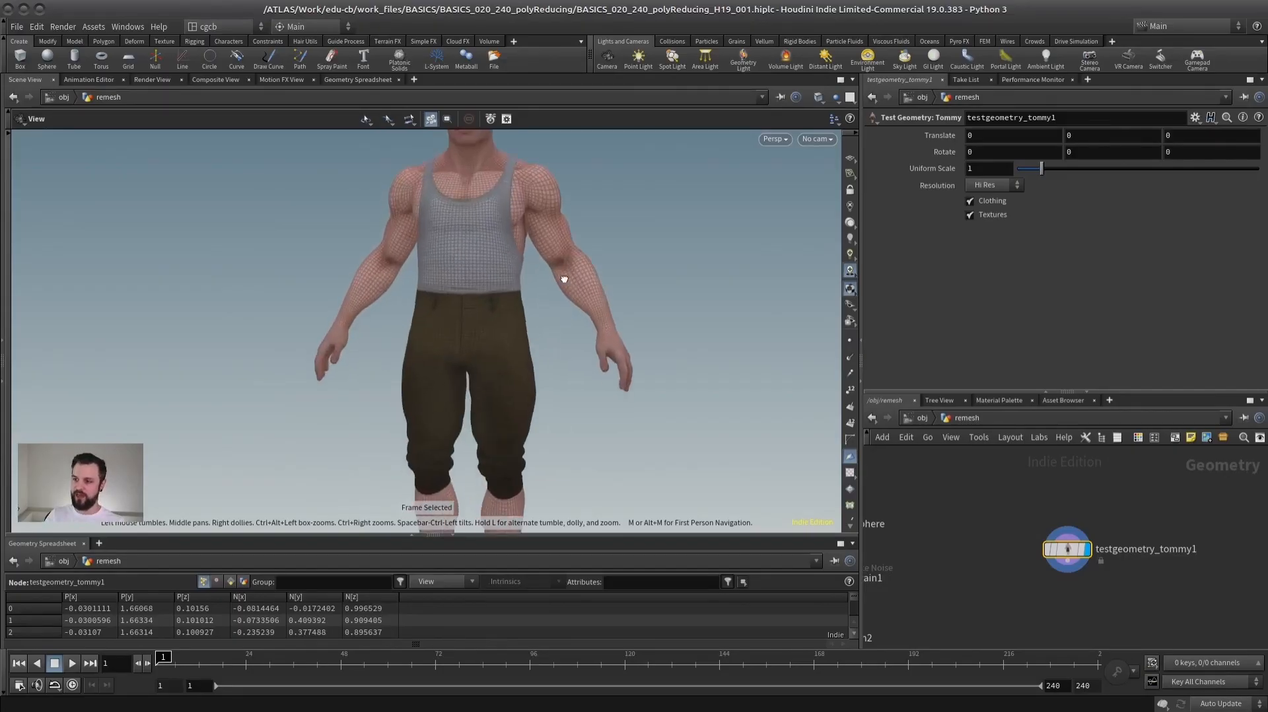
drag(552, 297, 495, 350)
middle_drag(495, 351, 487, 478)
right_drag(614, 397, 718, 311)
drag(718, 311, 509, 319)
middle_drag(510, 319, 479, 406)
right_drag(479, 407, 525, 347)
middle_drag(526, 347, 473, 390)
drag(472, 390, 621, 396)
right_drag(621, 396, 686, 337)
- Examine the character's topology in wireframe on the head, hands and trousers, and return to the shaded display
key(shift+w)
mouse_move(427, 363)
mouse_down()
mouse_move(354, 343)
mouse_move(232, 351)
mouse_up()
right_drag(231, 351, 310, 297)
middle_drag(310, 298, 327, 355)
drag(327, 355, 612, 348)
right_drag(612, 348, 426, 367)
middle_drag(426, 367, 460, 277)
drag(459, 277, 518, 393)
right_drag(518, 393, 366, 351)
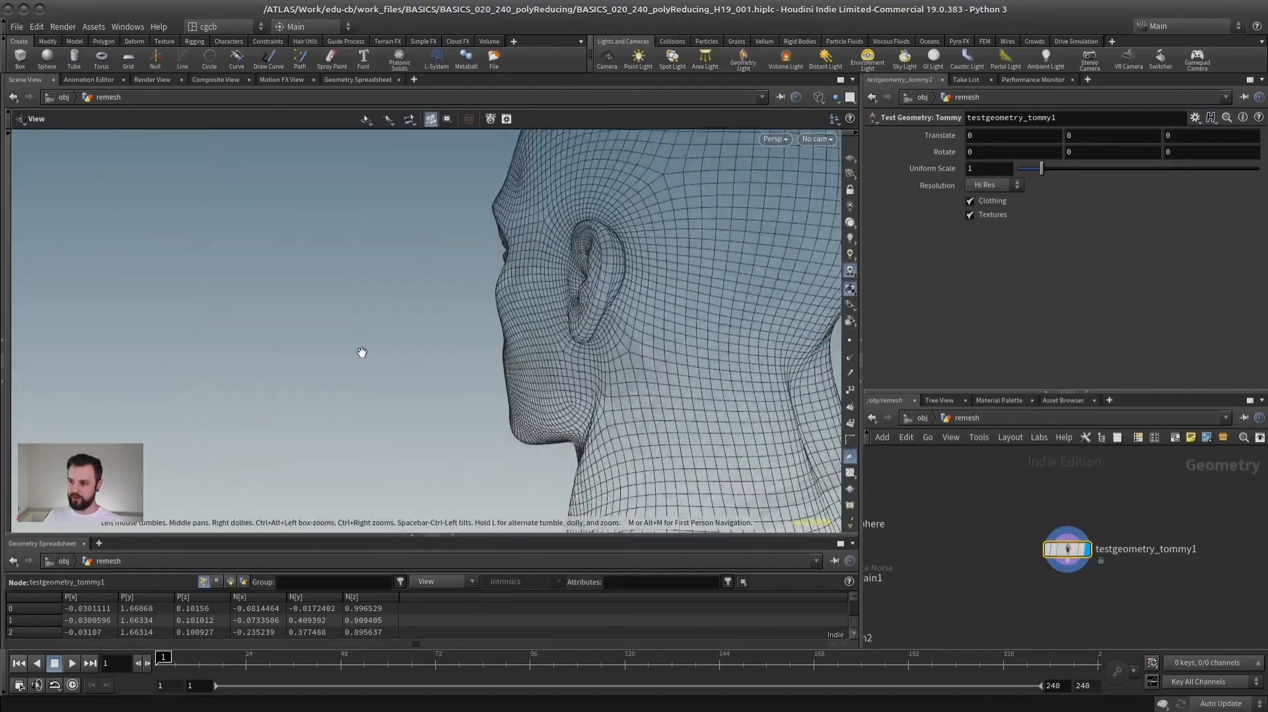
drag(365, 351, 462, 372)
drag(551, 307, 604, 324)
right_drag(604, 324, 552, 409)
middle_drag(551, 409, 550, 201)
right_drag(550, 201, 569, 348)
middle_drag(568, 348, 560, 320)
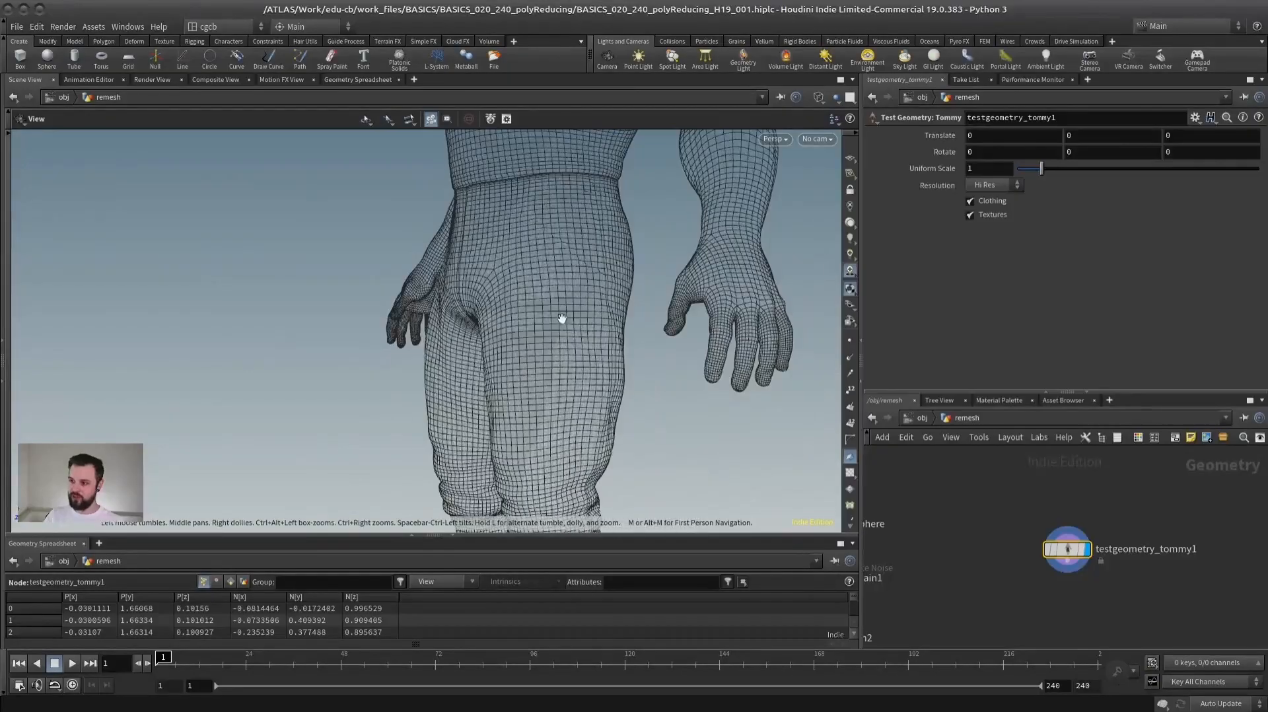
right_drag(561, 320, 370, 337)
drag(371, 336, 433, 320)
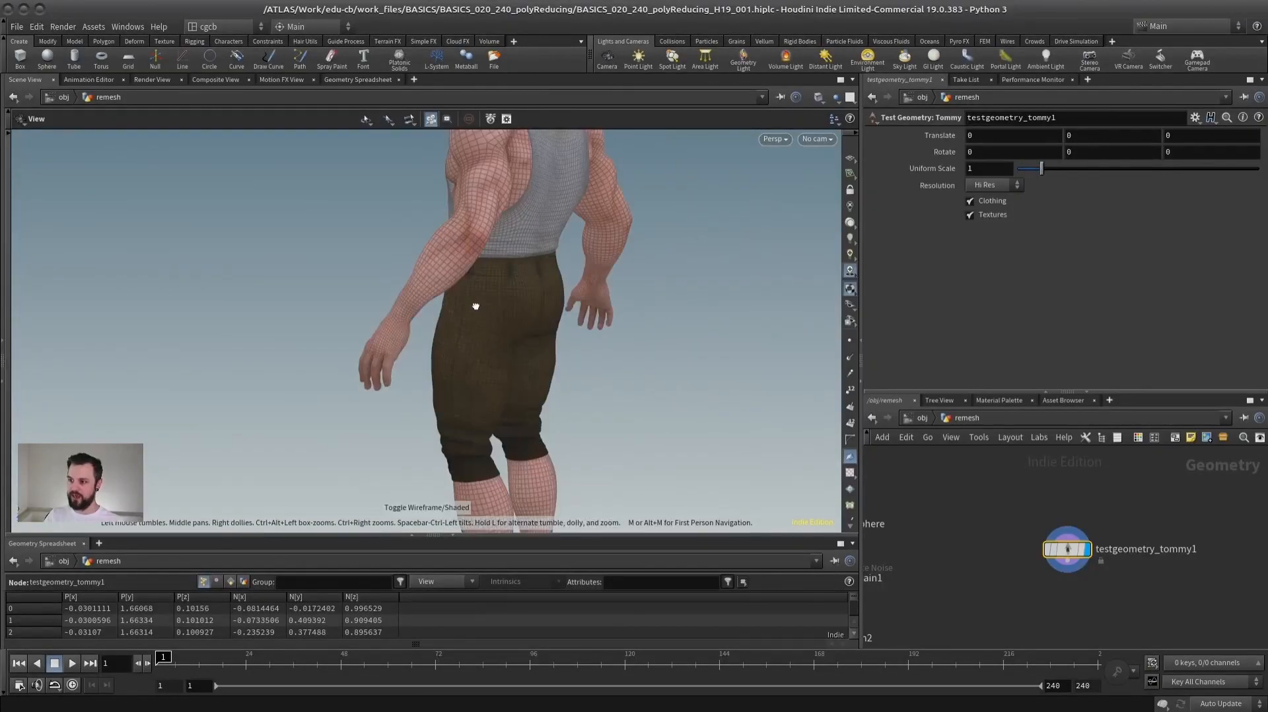
middle_drag(521, 357, 486, 380)
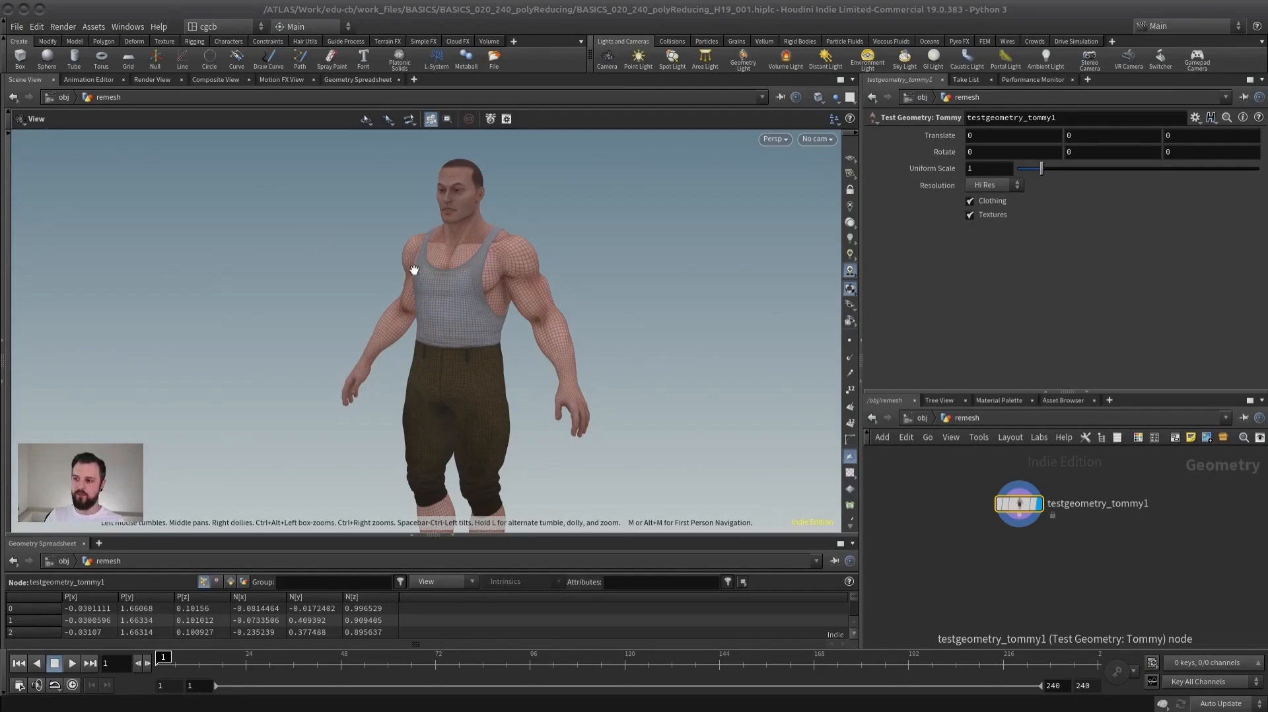
drag(373, 266, 595, 256)
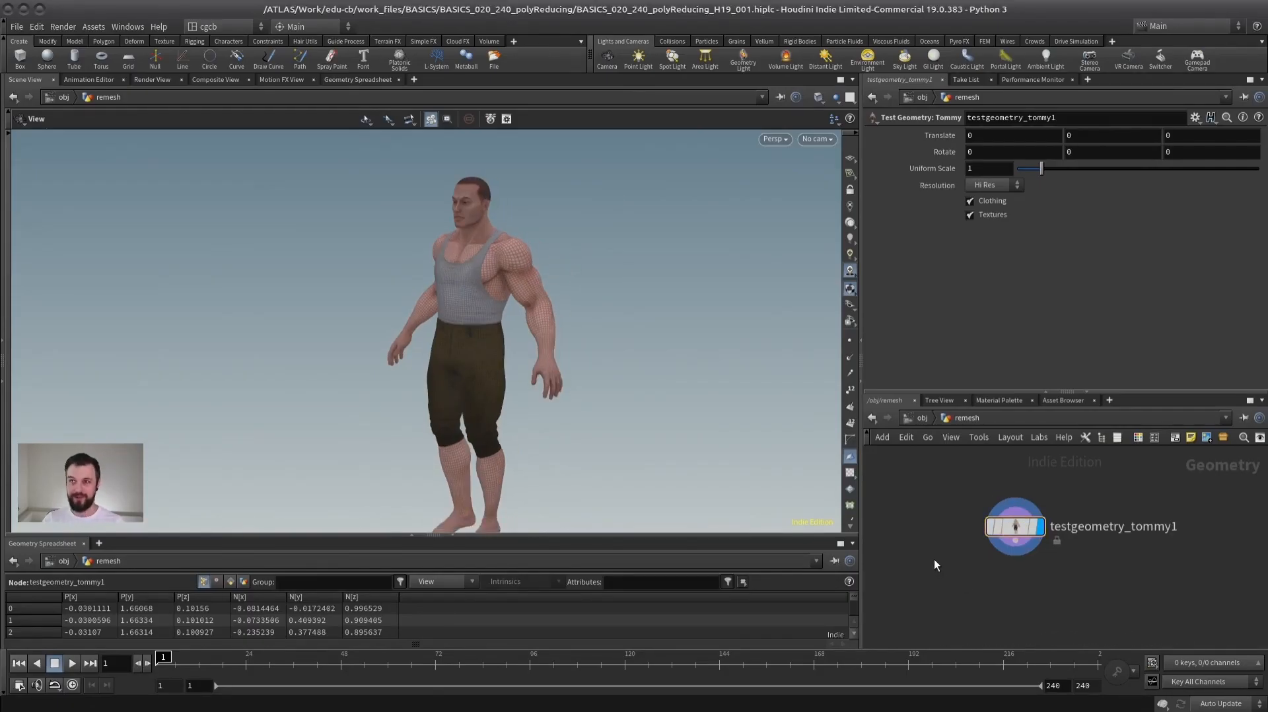
- Add a Remesh to Grid node fed by testgeometry_tommy1, display it and examine the coarse result
key(Tab)
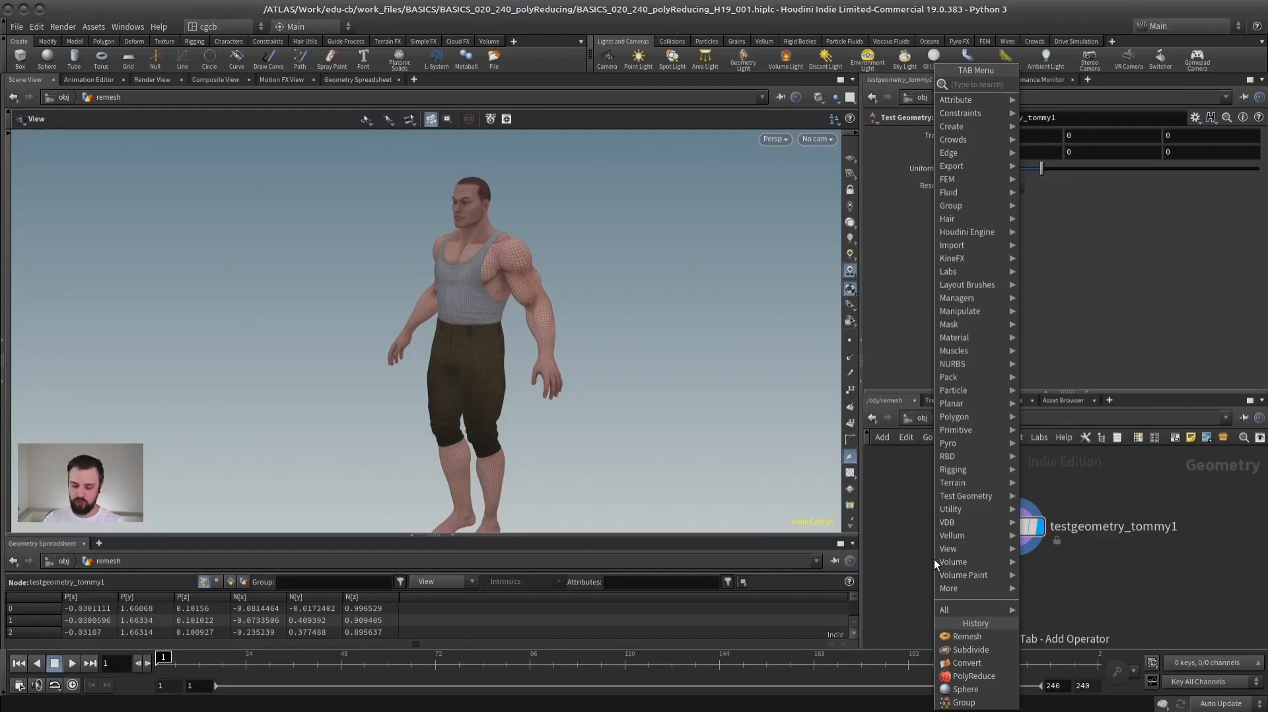
text(remesh)
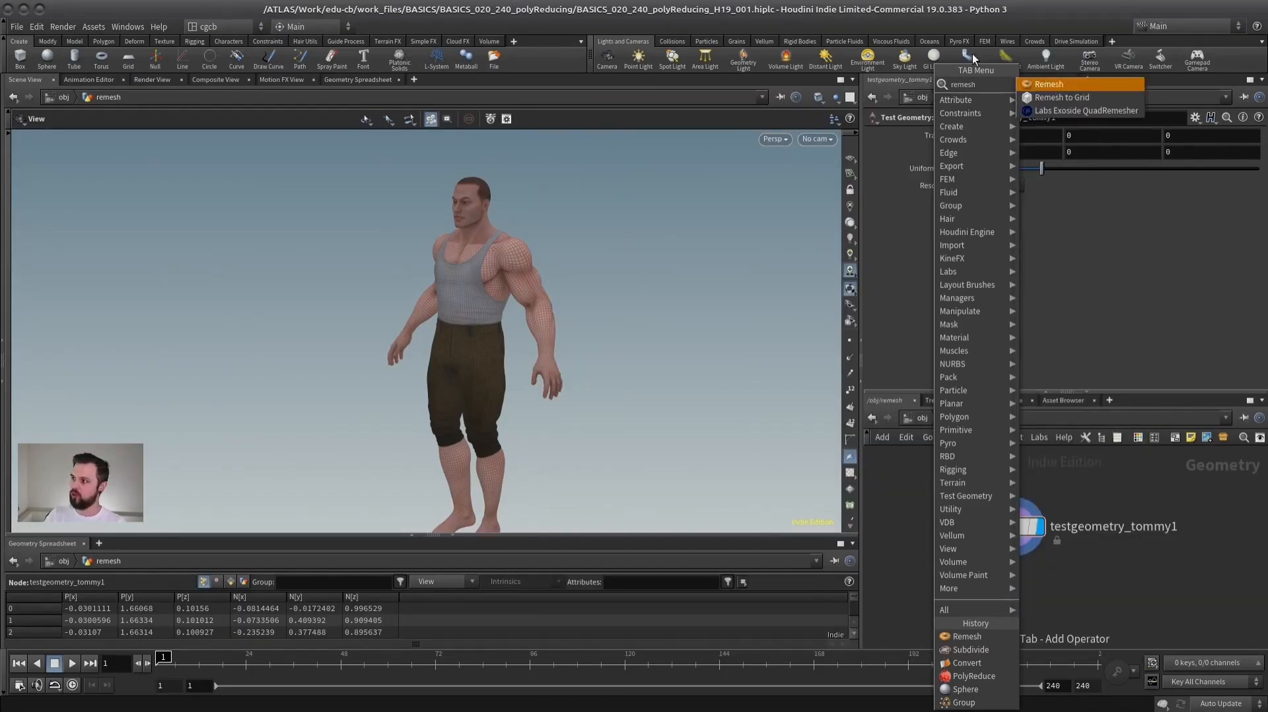
click(1066, 99)
click(987, 587)
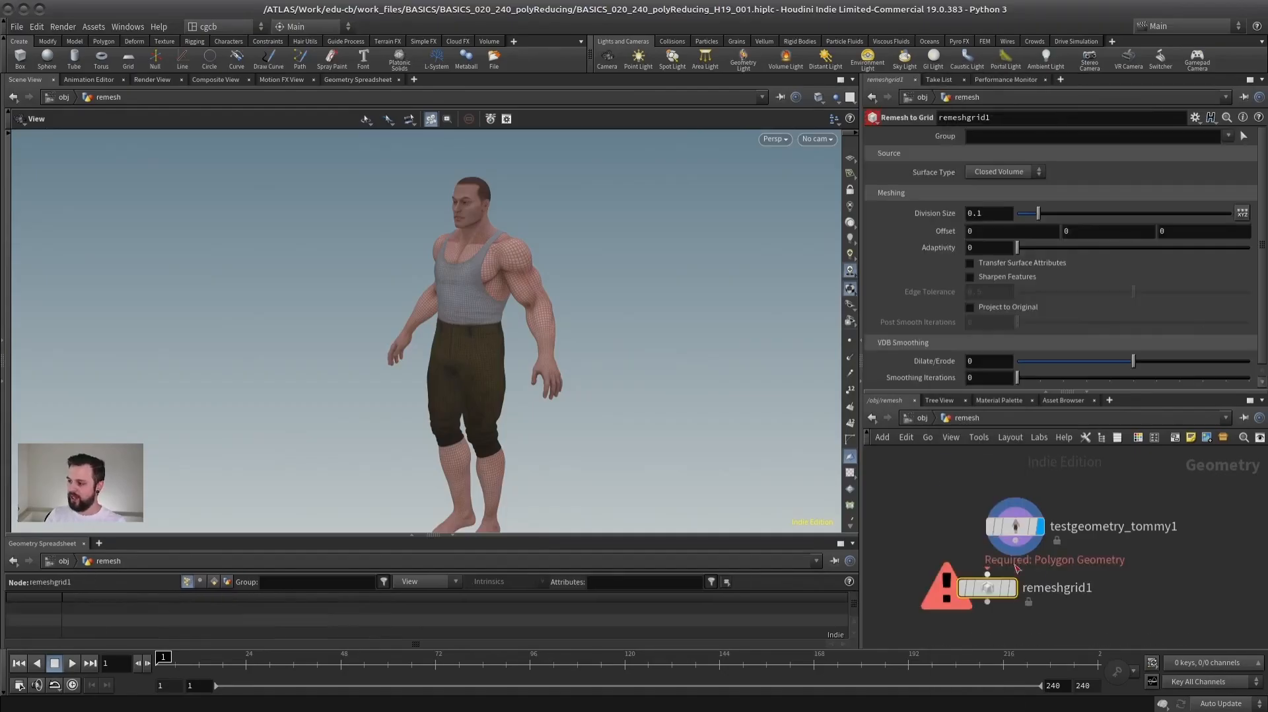
click(1015, 592)
drag(416, 334, 482, 343)
right_drag(482, 344, 453, 360)
middle_drag(453, 360, 410, 300)
drag(542, 321, 441, 235)
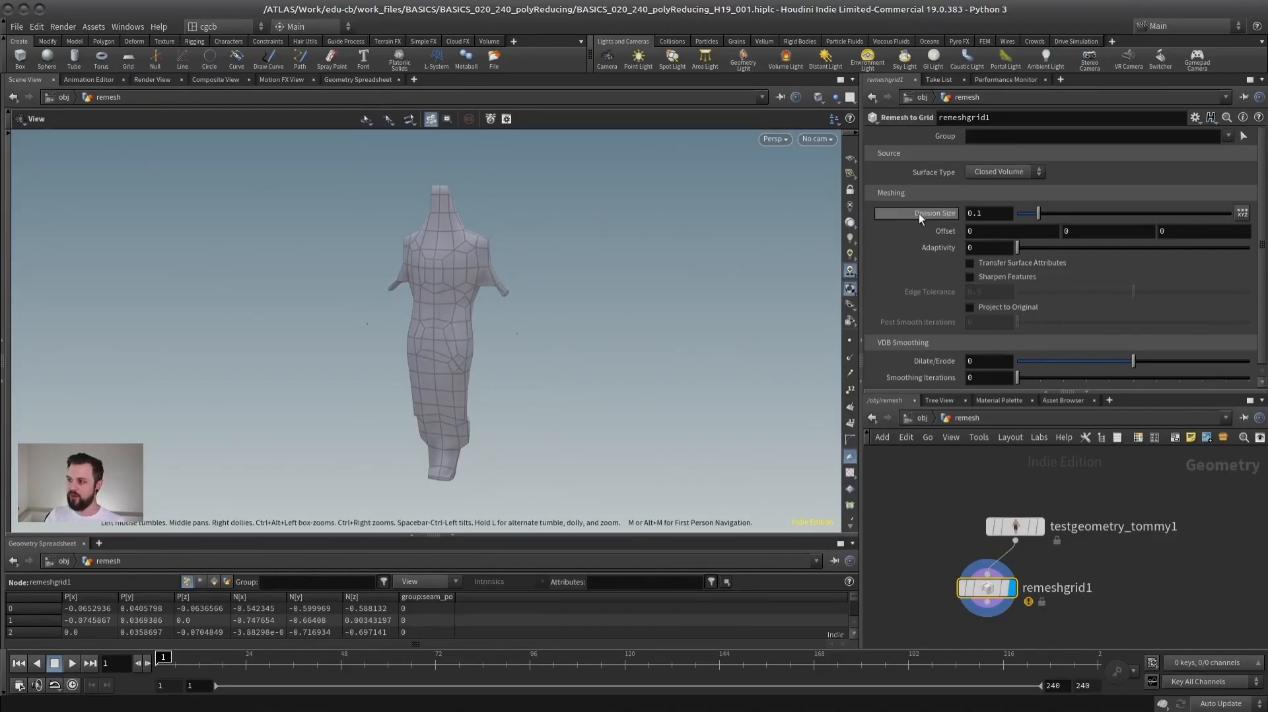
- Set remeshgrid1's Division Size to 0.01 and examine the character's head and shoulders
drag(1037, 214, 1026, 221)
text(2)
key(Tab)
drag(983, 213, 991, 224)
text(1)
key(Tab)
right_drag(558, 229, 755, 209)
drag(755, 208, 513, 255)
middle_drag(523, 379, 530, 317)
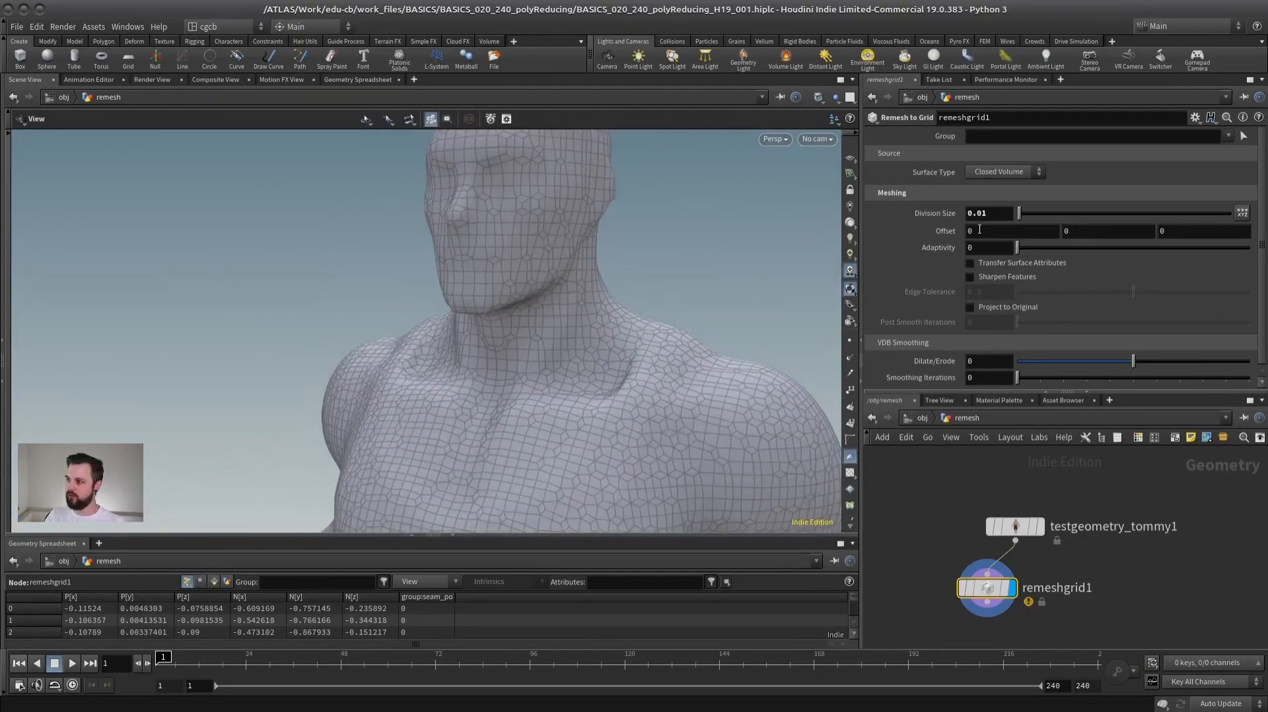
- Refine remeshgrid1's Division Size to 0.005 and examine the mesh on the face
key(BackSpace)
text(05)
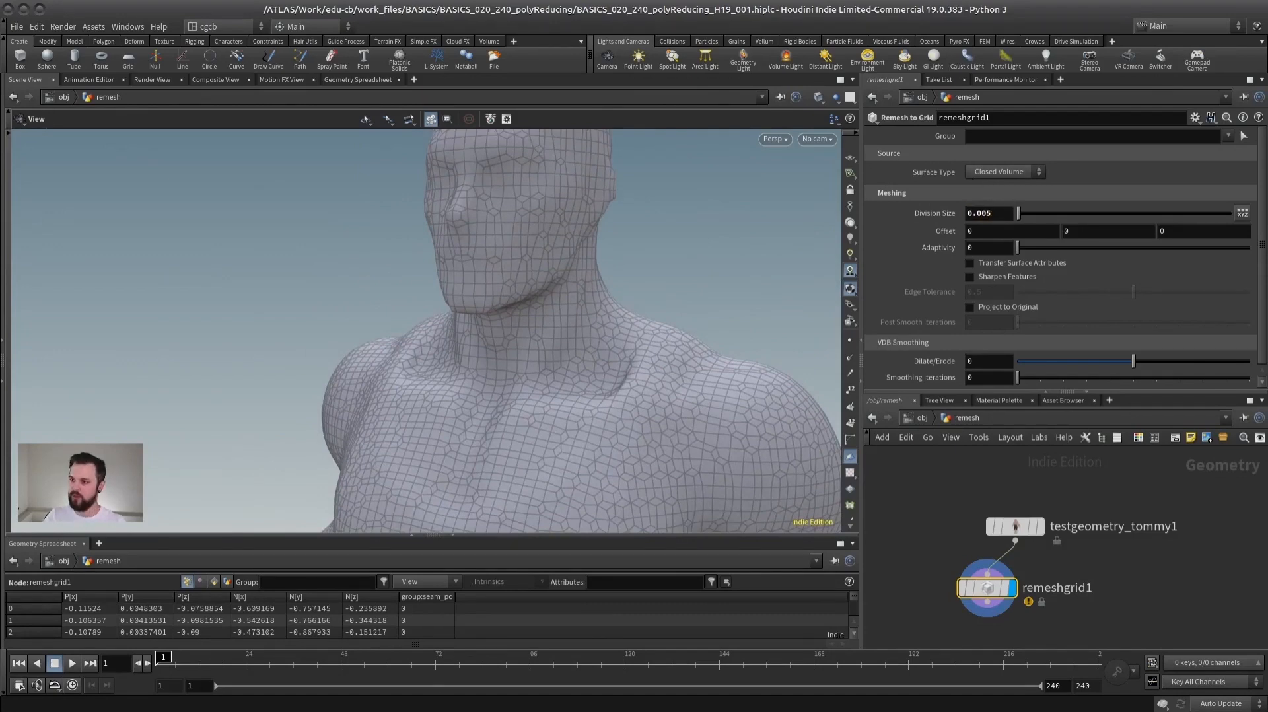
key(Return)
middle_drag(453, 221, 456, 337)
scroll(456, 336, up, 4)
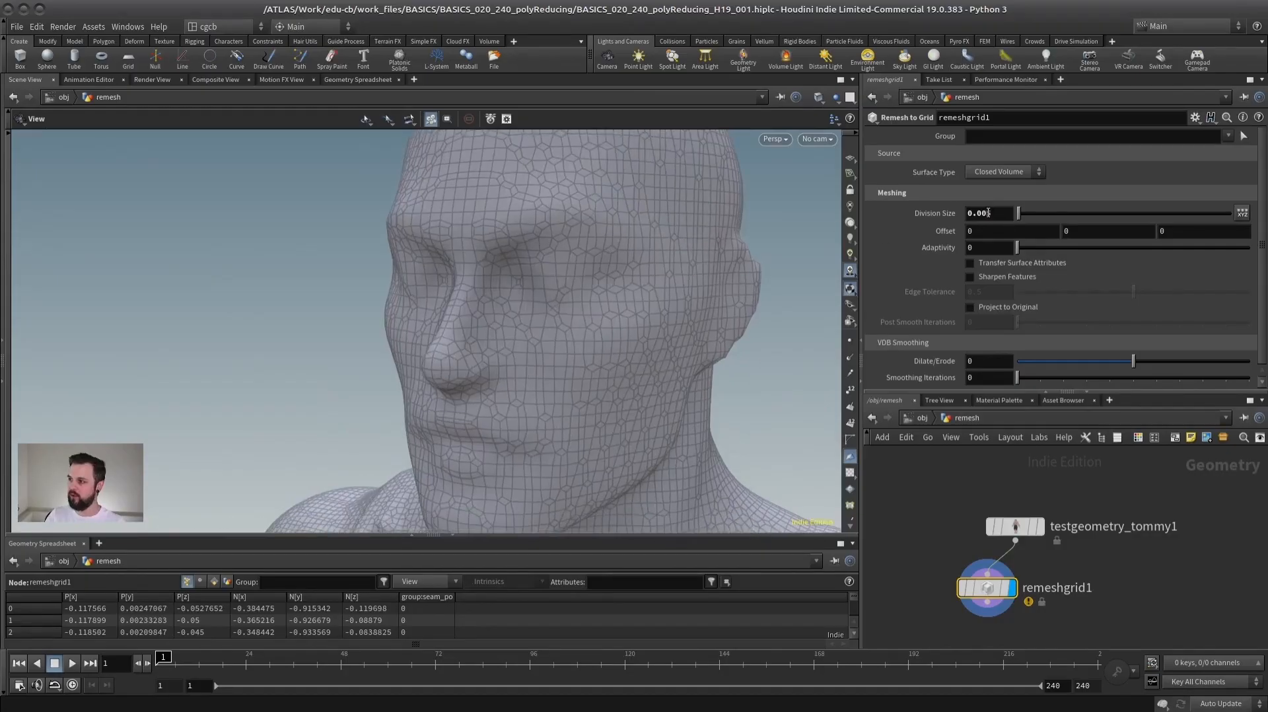
- Set remeshgrid1's Division Size to 0.002 and check the head with and without wireframe display
text(2)
click(1002, 234)
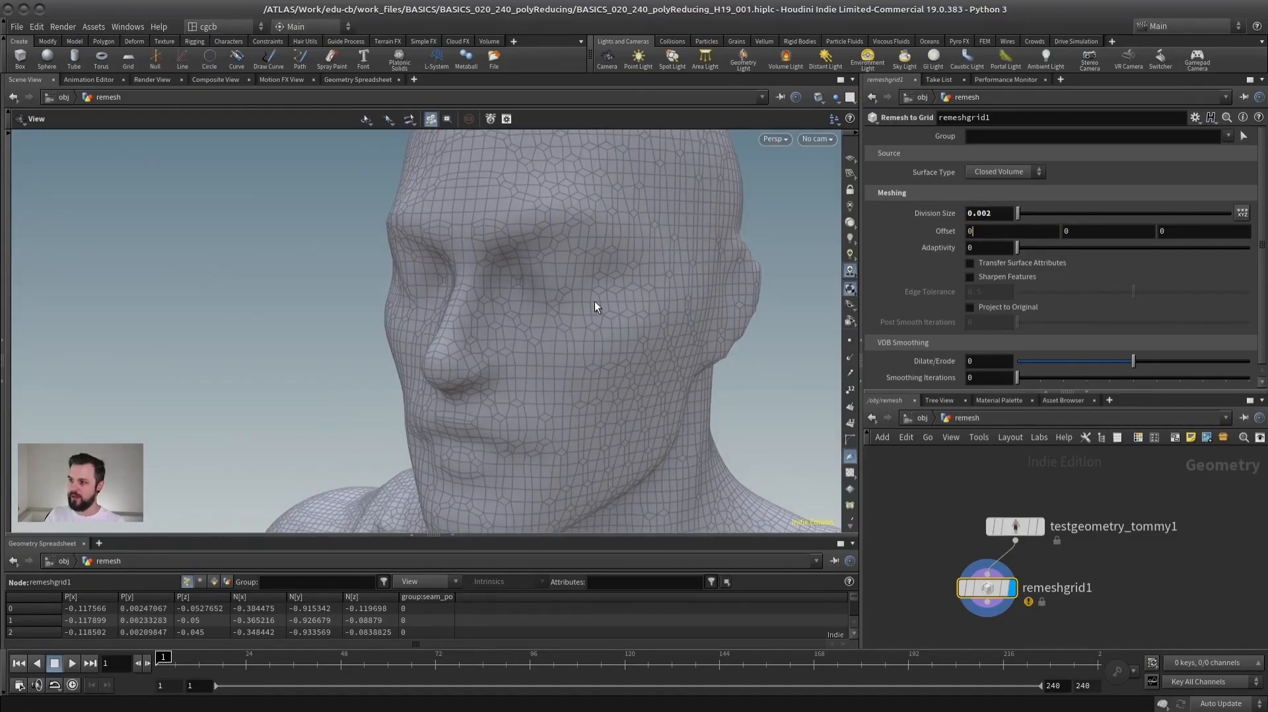
mouse_move(563, 295)
mouse_down()
mouse_move(482, 297)
mouse_move(549, 266)
mouse_move(648, 272)
mouse_move(580, 305)
mouse_move(509, 298)
mouse_up()
key(w)
right_drag(509, 298, 488, 278)
key(w)
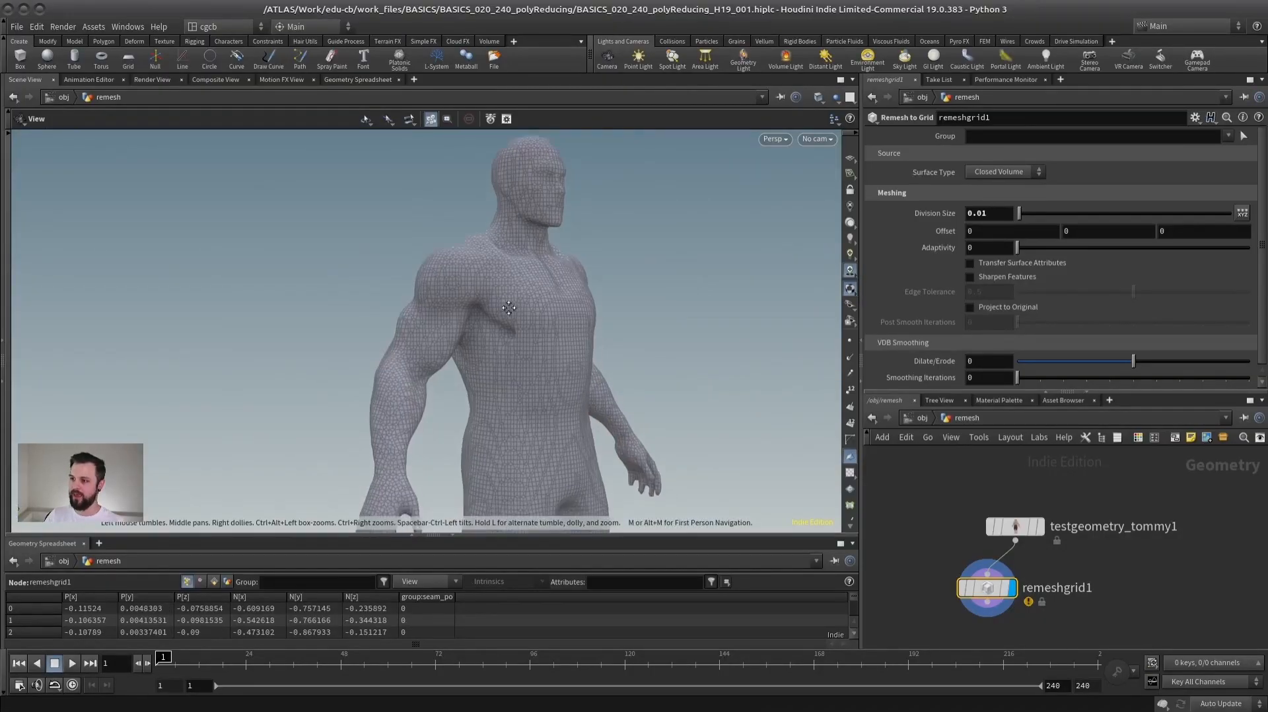
- Examine the dense mesh across the body and set the Division Size back to 0.01
mouse_move(522, 441)
mouse_down()
mouse_move(376, 291)
mouse_move(425, 255)
mouse_move(525, 267)
mouse_up()
middle_drag(491, 393, 490, 282)
mouse_move(576, 351)
mouse_down()
mouse_move(494, 332)
mouse_move(565, 341)
mouse_up()
right_drag(564, 344, 501, 354)
middle_drag(500, 284, 503, 449)
drag(587, 353, 697, 306)
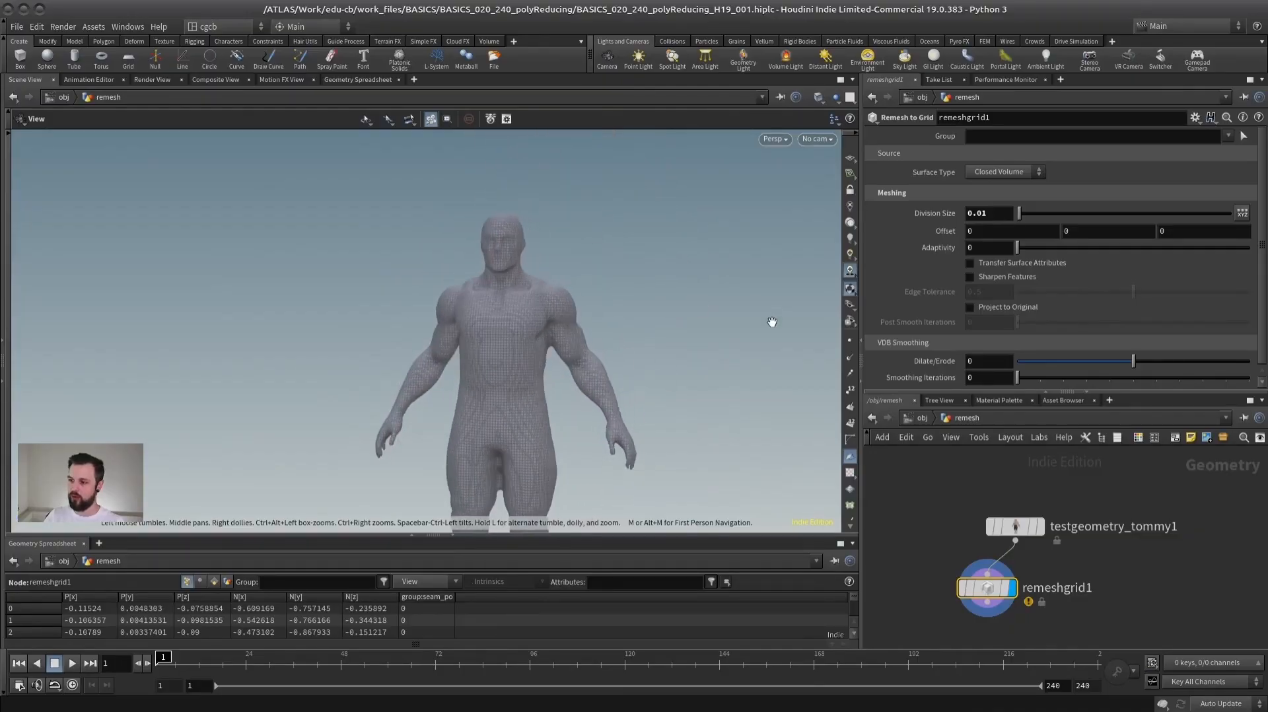
- Enlarge the network editor, move testgeometry_tommy1 away from remeshgrid1 and add a Sphere node beside it
drag(1069, 393, 1083, 225)
drag(1010, 449, 941, 363)
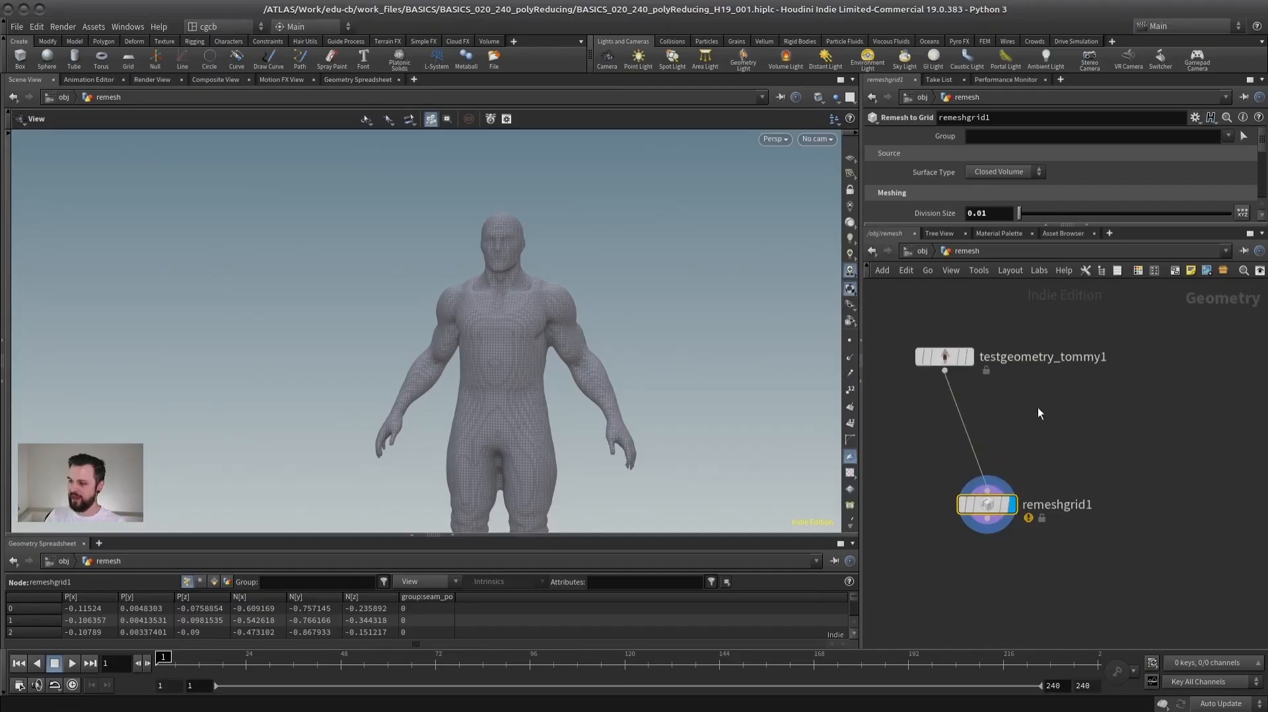
key(Tab)
text(sphere)
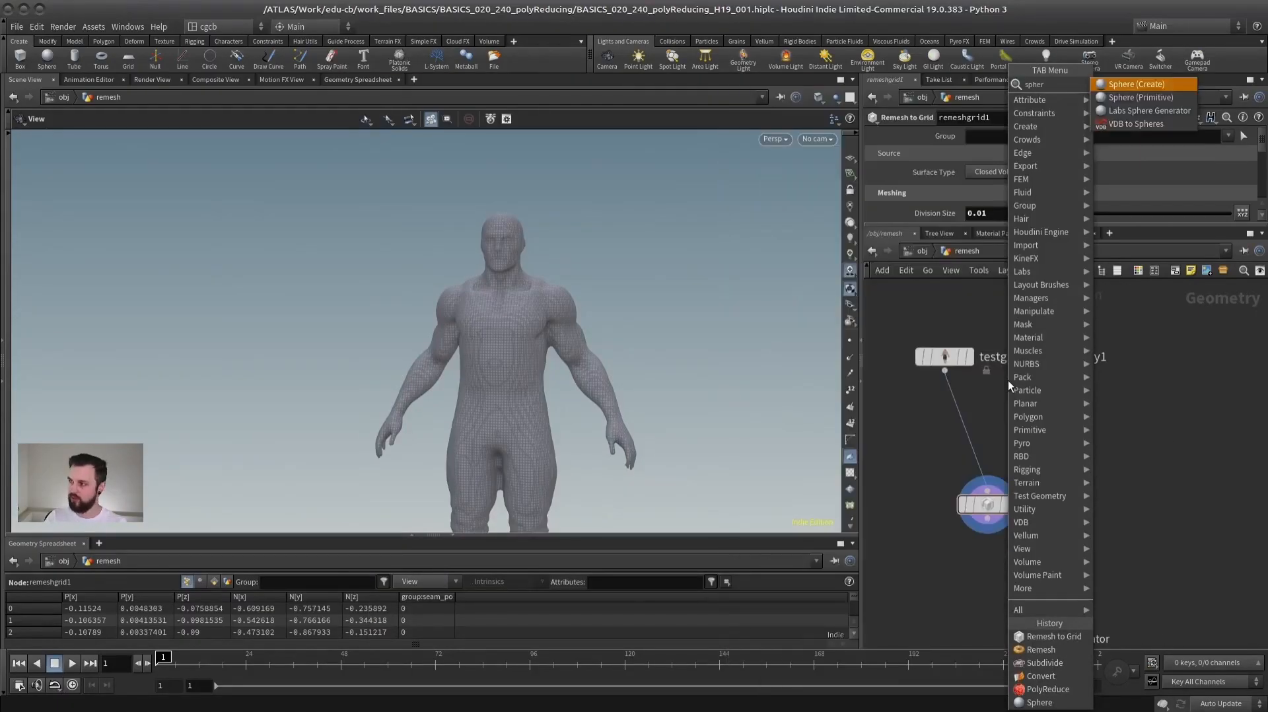
key(Return)
click(1049, 400)
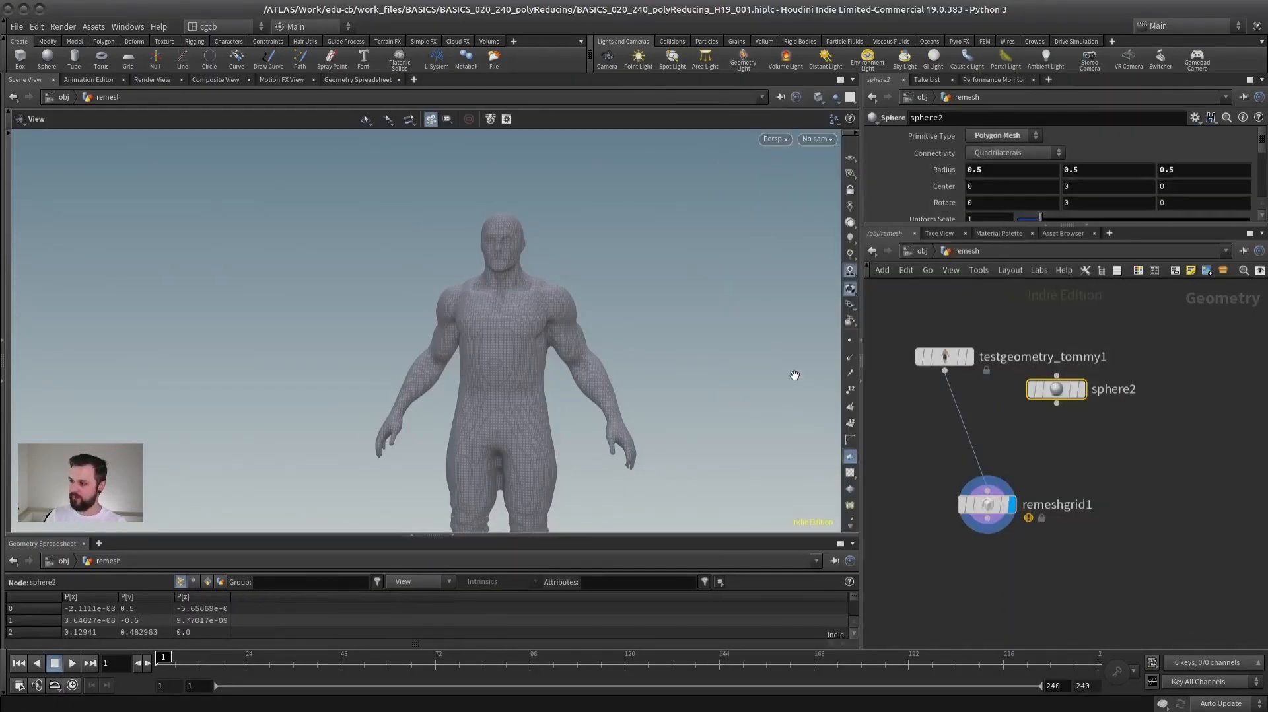
- Scale the new sphere down and place it at the character's shoulder, centred at about 0.346, 1.43, -0.084
key(Return)
middle_drag(580, 358, 603, 317)
click(1025, 217)
alt+drag(631, 326, 593, 324)
scroll(592, 324, up, 3)
- Insert a Merge node between testgeometry_tommy1 and remeshgrid1 and connect sphere2 to it
click(979, 385)
key(Tab)
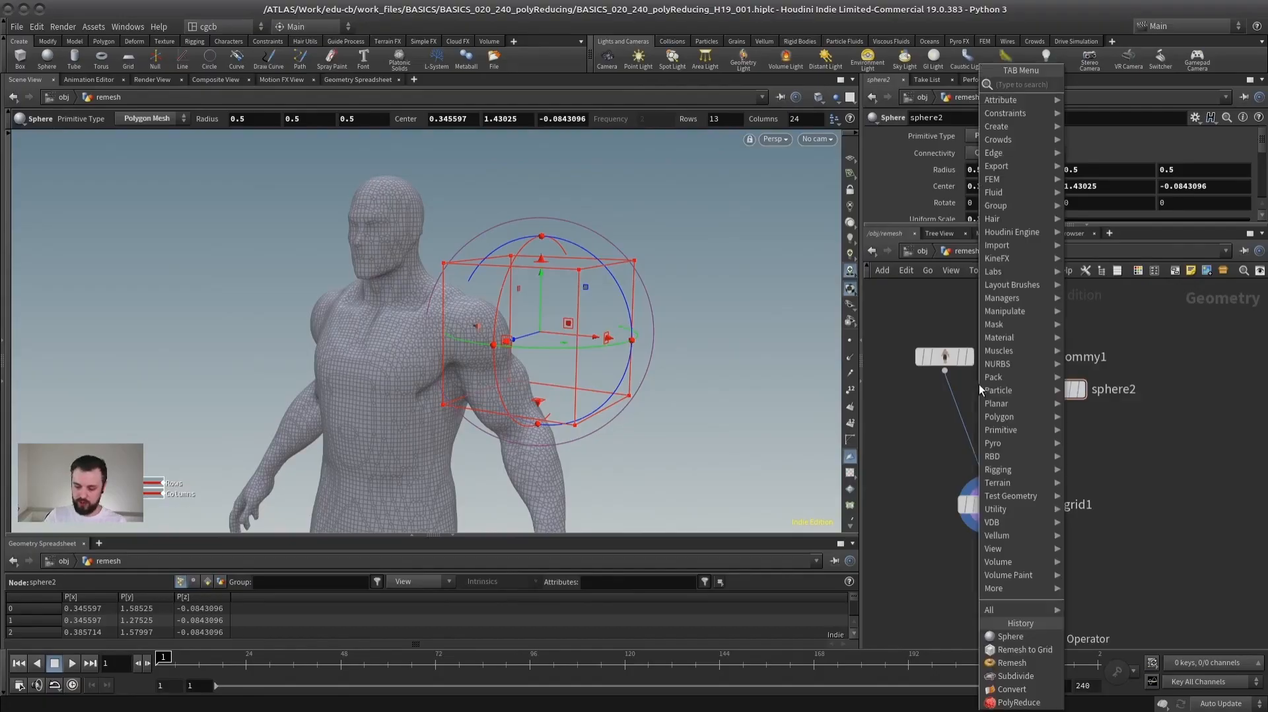
text(merge)
key(Return)
click(969, 454)
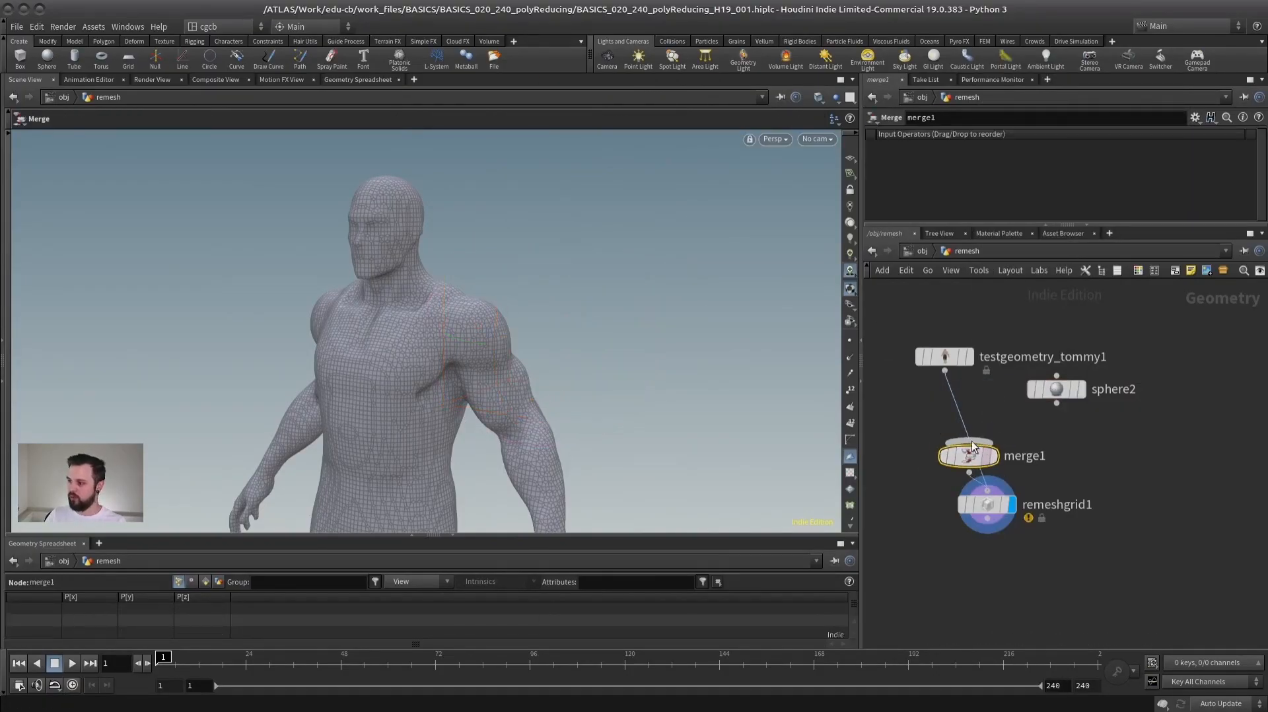
click(1057, 403)
click(968, 443)
drag(969, 454, 979, 439)
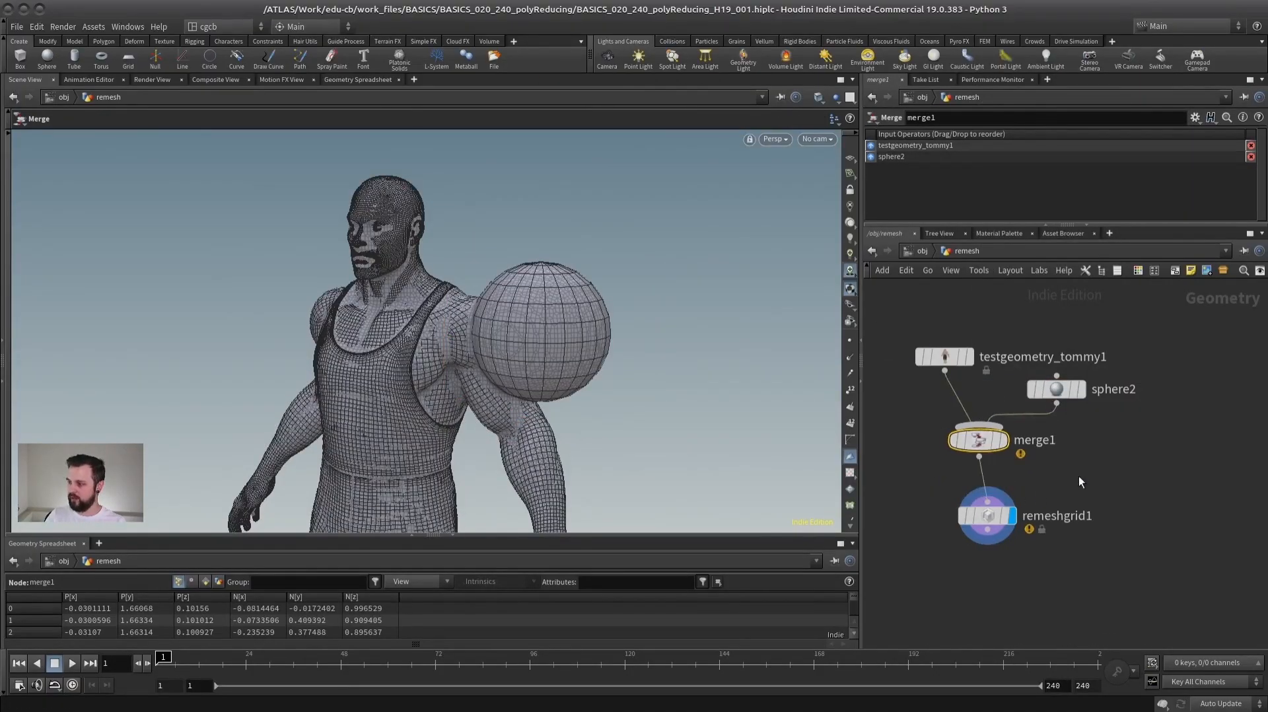
- Select remeshgrid1, examine where the sphere joins the shoulder, and turn off the wireframe overlay
click(987, 515)
scroll(461, 345, up, 10)
drag(515, 351, 459, 376)
right_drag(439, 389, 228, 408)
middle_drag(485, 422, 490, 374)
drag(448, 316, 527, 300)
key(shift+w)
mouse_move(438, 328)
mouse_down()
mouse_move(547, 320)
mouse_move(426, 321)
mouse_up()
- Rearrange the nodes, detach merge1 from remeshgrid1 so testgeometry_tommy1 feeds it directly, and view the character's torso
drag(986, 517, 977, 538)
middle_drag(988, 492, 1024, 476)
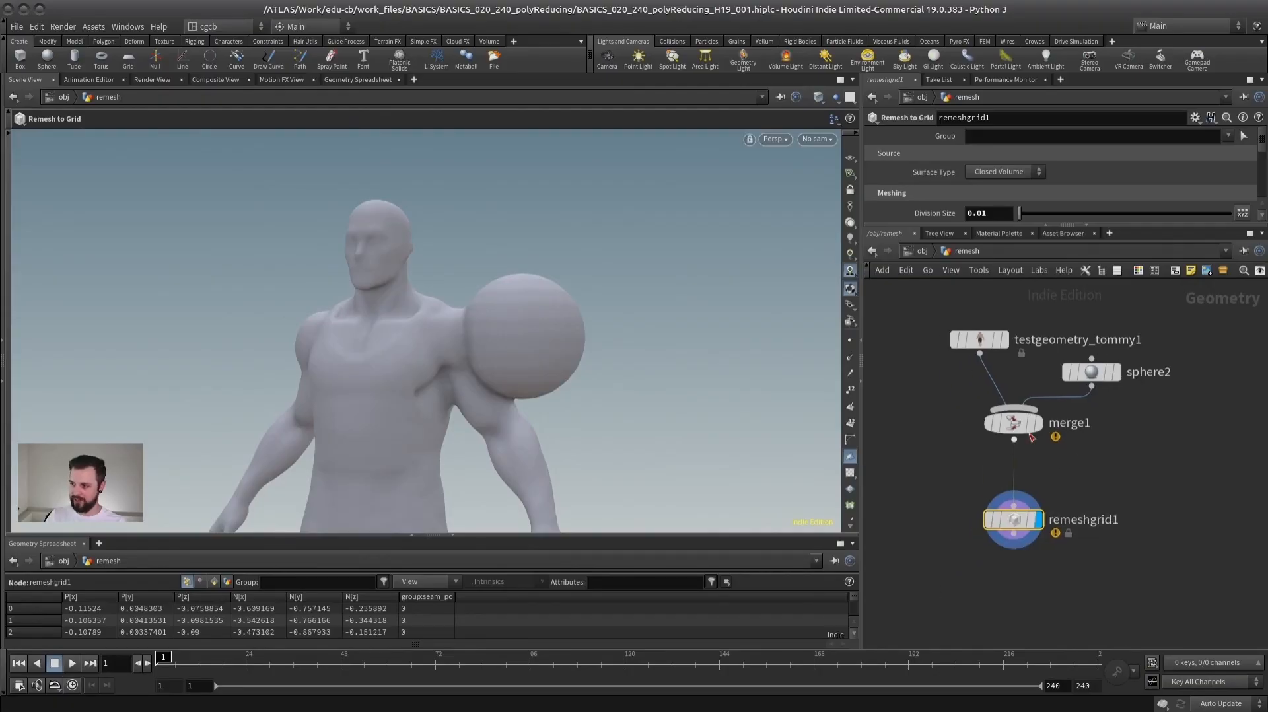
drag(1013, 424, 1091, 434)
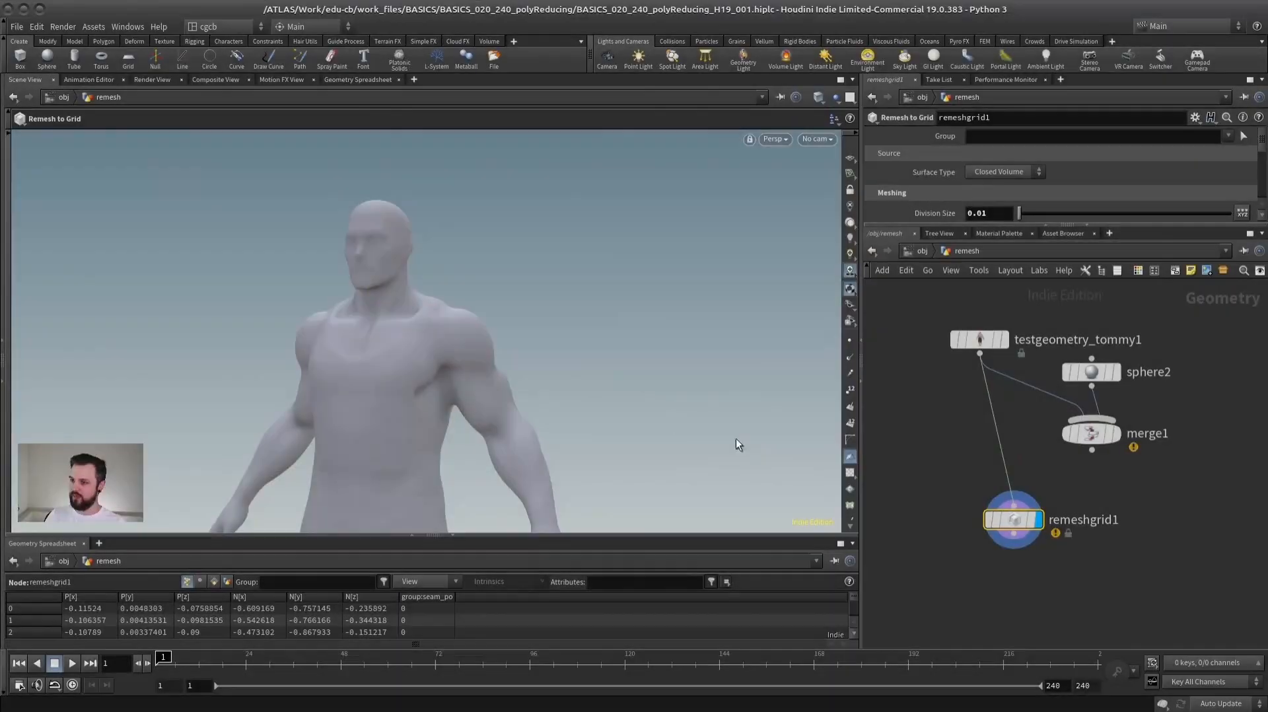
right_drag(318, 395, 555, 346)
middle_drag(555, 346, 579, 345)
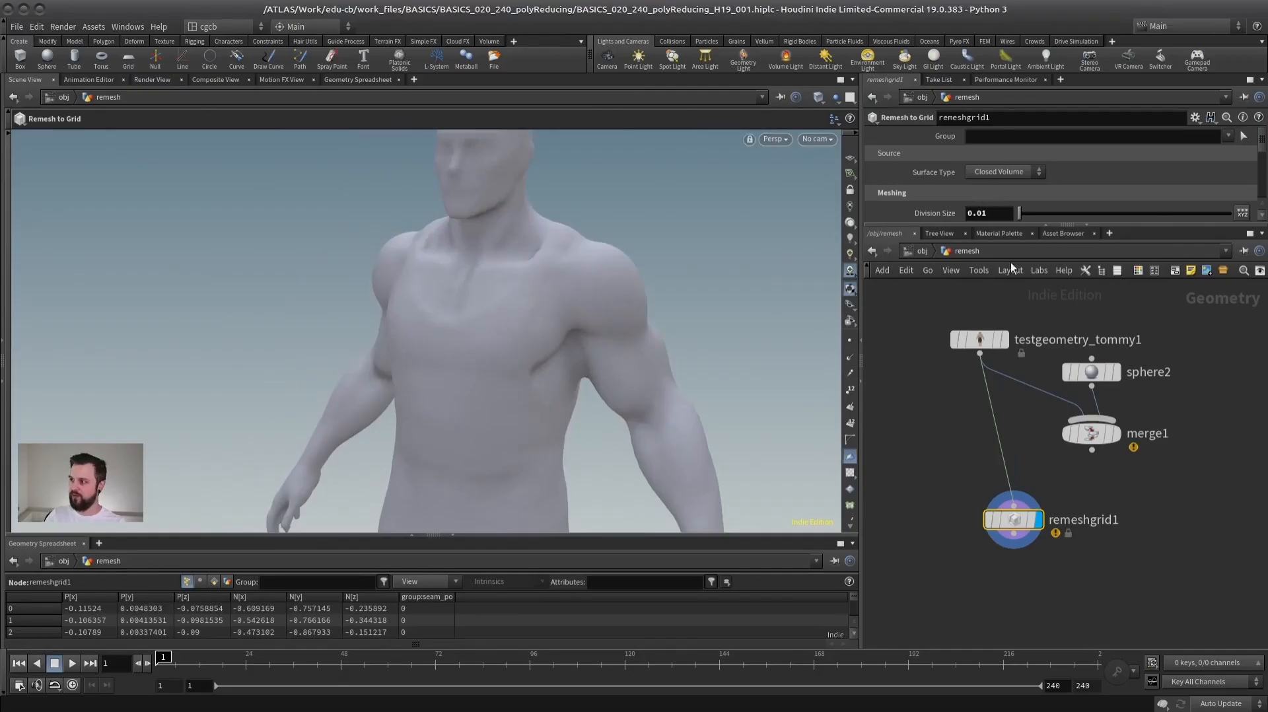
- Set remeshgrid1's Division Size to 0.005 and inspect the character's torso
text(0.005)
key(Return)
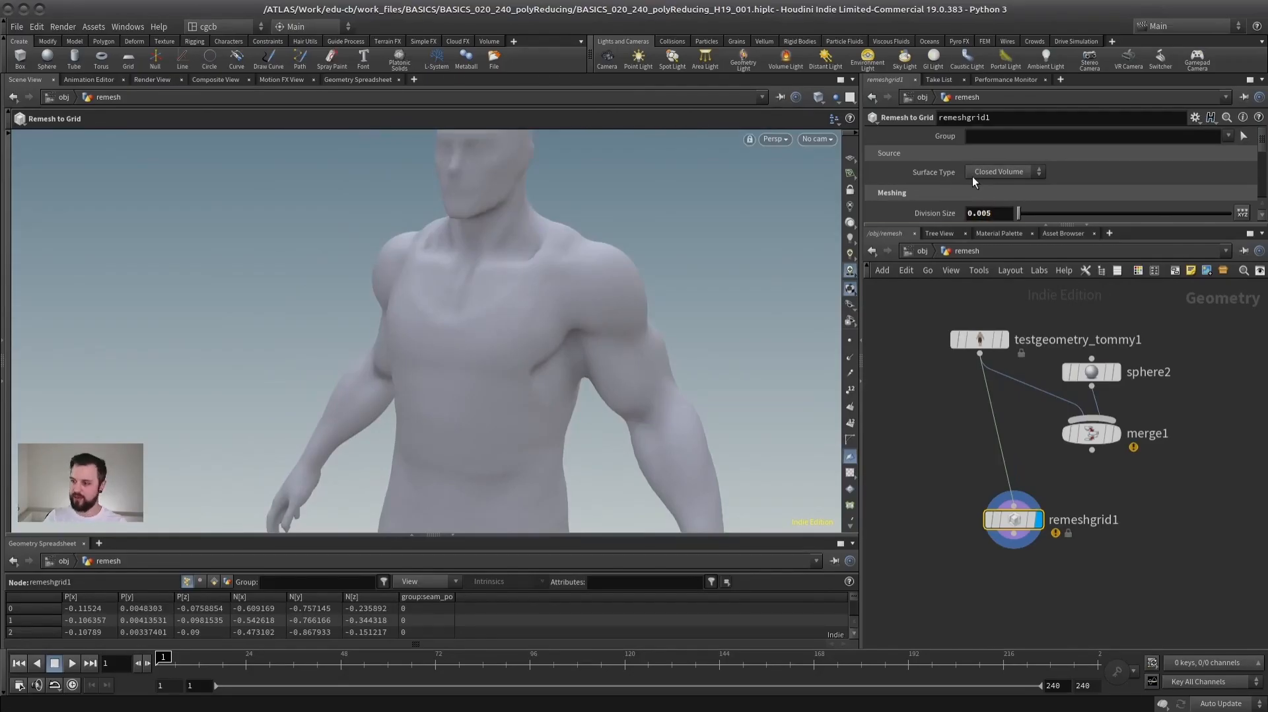
right_drag(504, 323, 549, 334)
drag(549, 334, 481, 382)
- Select and display testgeometry_tommy1 and examine the original model's shirt edge under the arm
click(1005, 341)
click(986, 341)
right_drag(480, 382, 645, 367)
drag(495, 423, 459, 434)
drag(453, 482, 502, 310)
- Align remeshgrid1 beneath testgeometry_tommy1, display it again, and examine the remeshed character
drag(1017, 516, 986, 501)
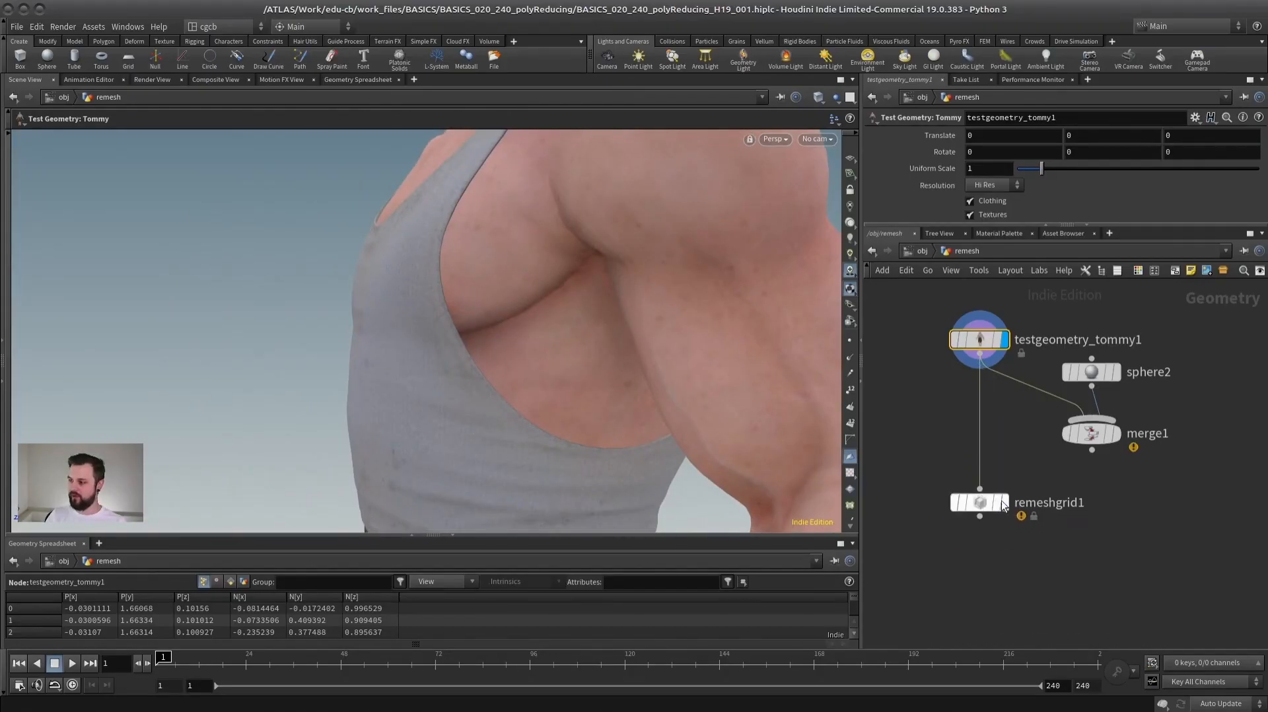
click(1004, 502)
click(982, 503)
right_drag(568, 409, 330, 403)
drag(330, 402, 377, 396)
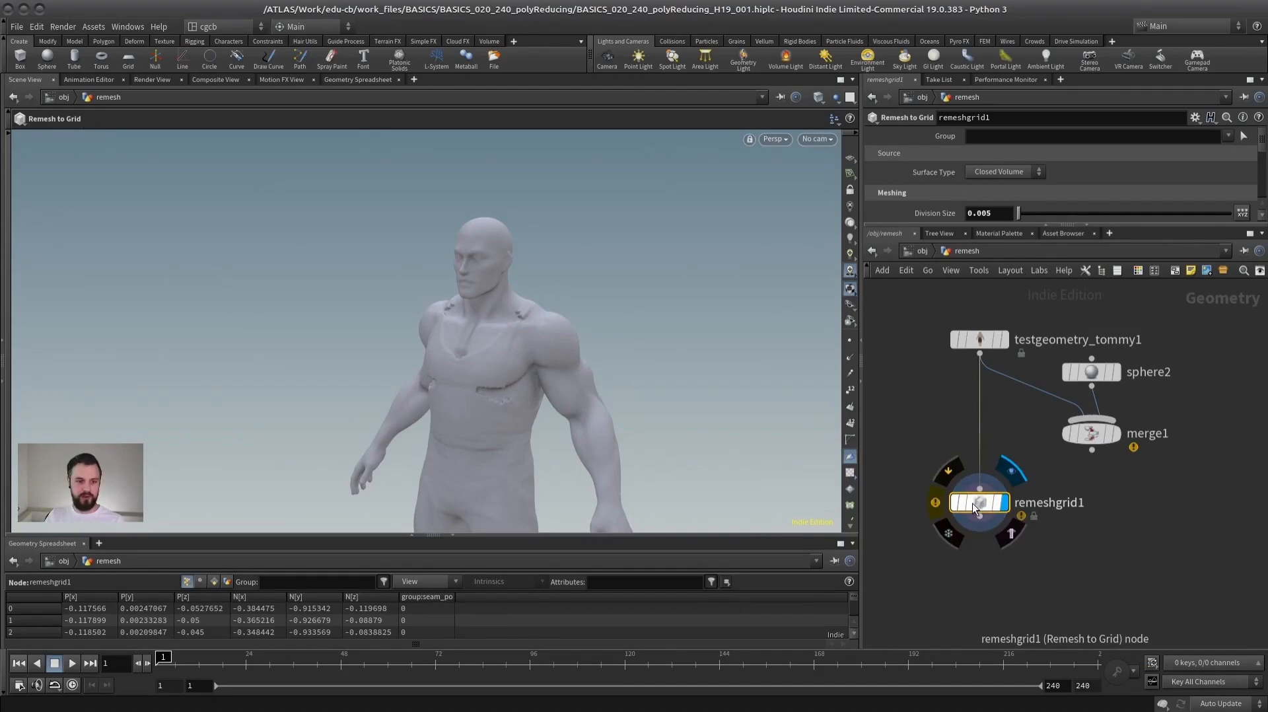
- Move remeshgrid1 aside and add a displayed VDB from Polygons node fed by testgeometry_tommy1
drag(972, 506, 1083, 512)
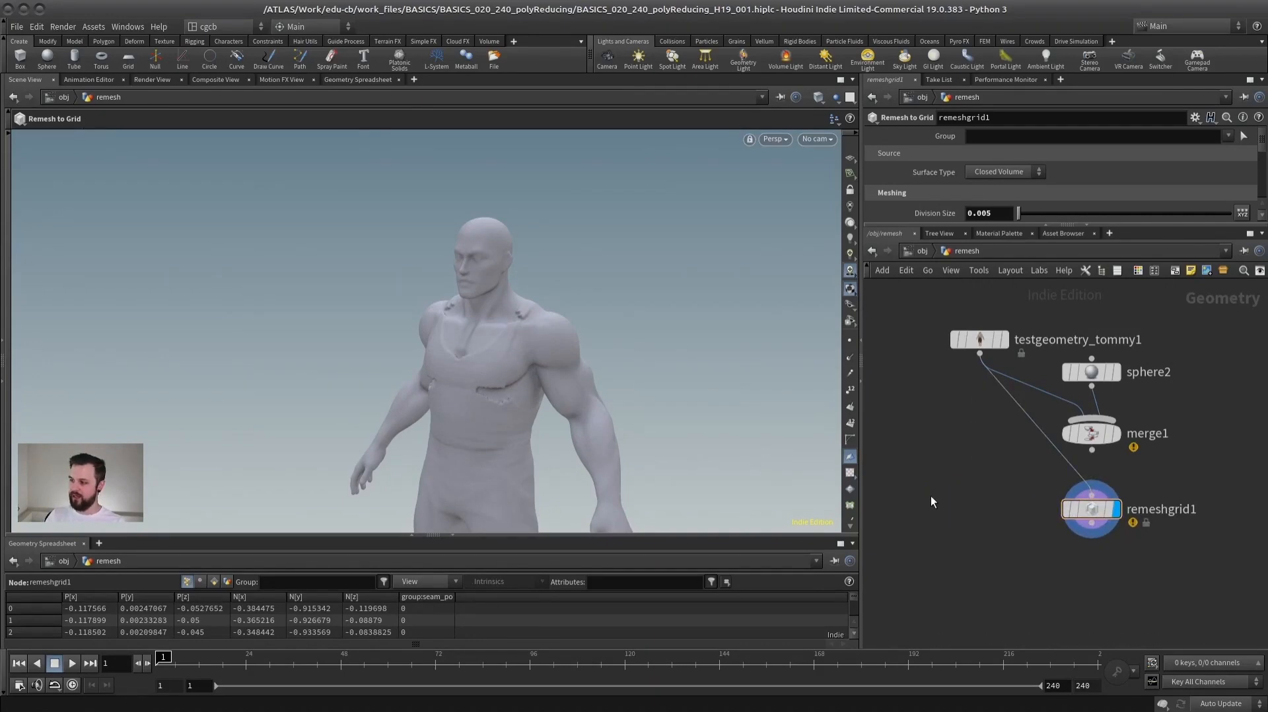
key(Tab)
text(vdb fr)
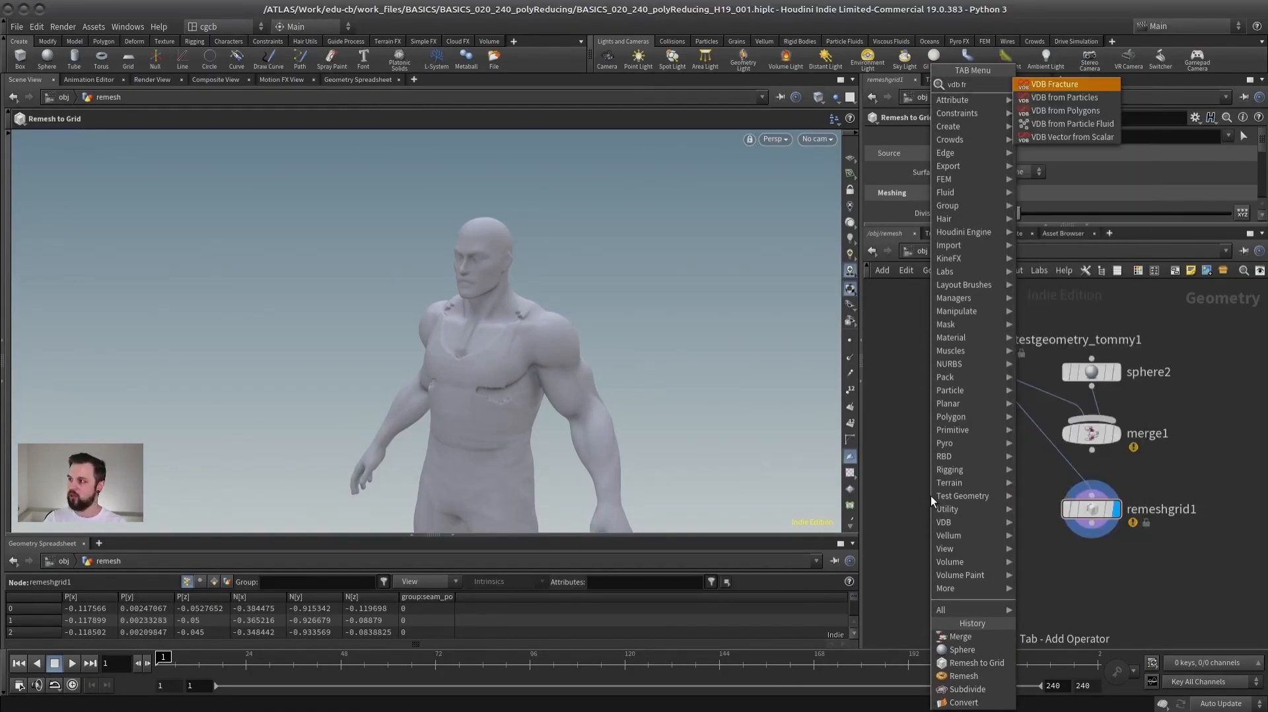
click(1070, 111)
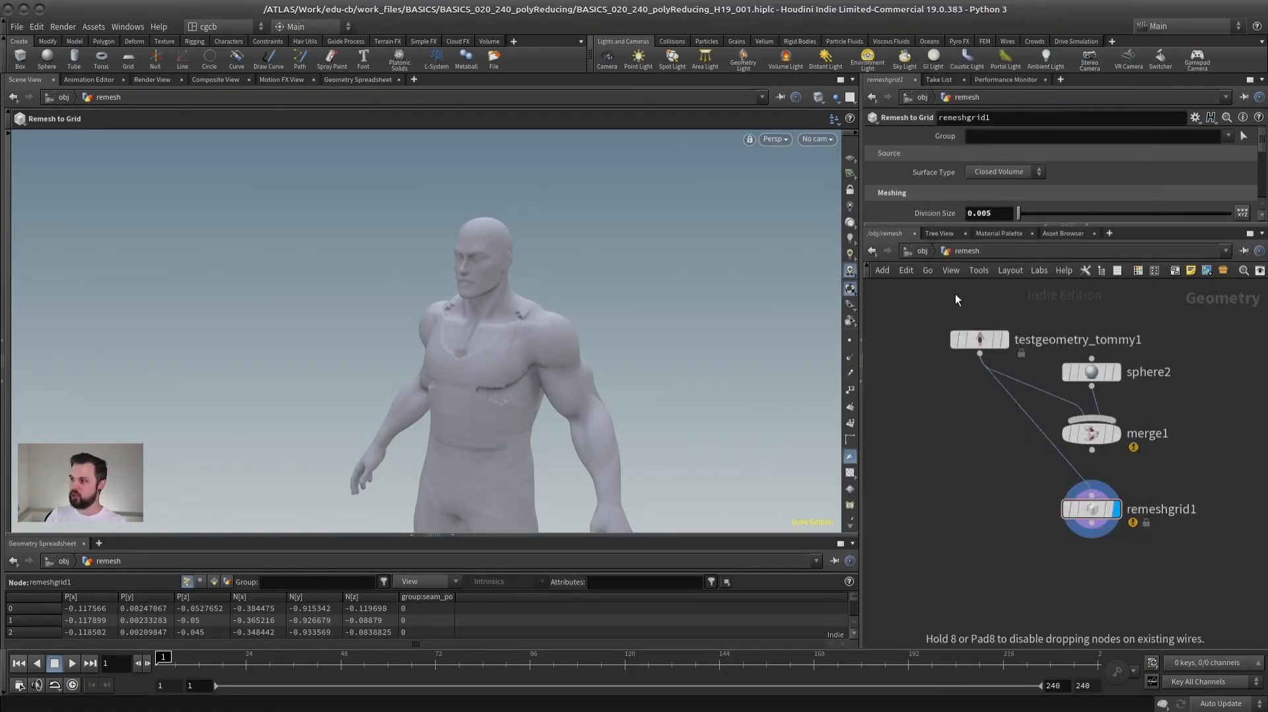
click(979, 487)
drag(980, 355, 971, 490)
key(r)
drag(1065, 503, 1102, 515)
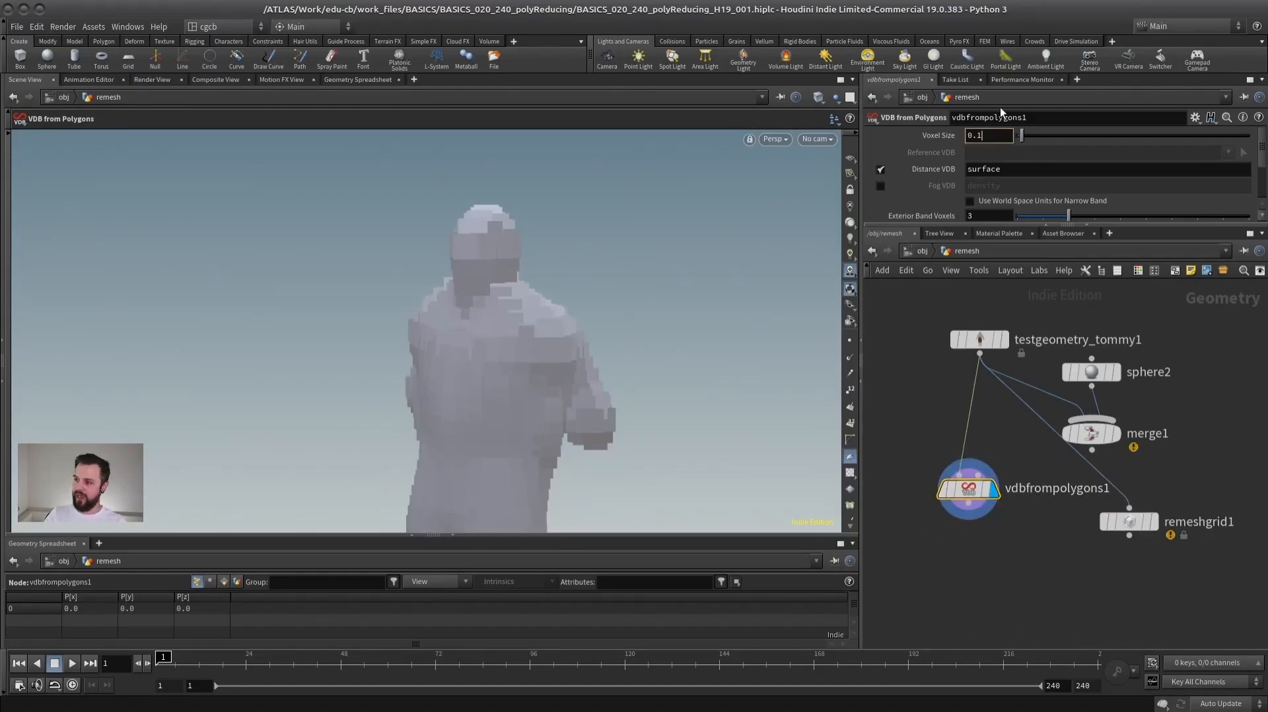
- Set vdbfrompolygons1's Voxel Size to 0.01, check remeshgrid1's parameters for comparison, and reselect vdbfrompolygons1
key(BackSpace)
text(0)
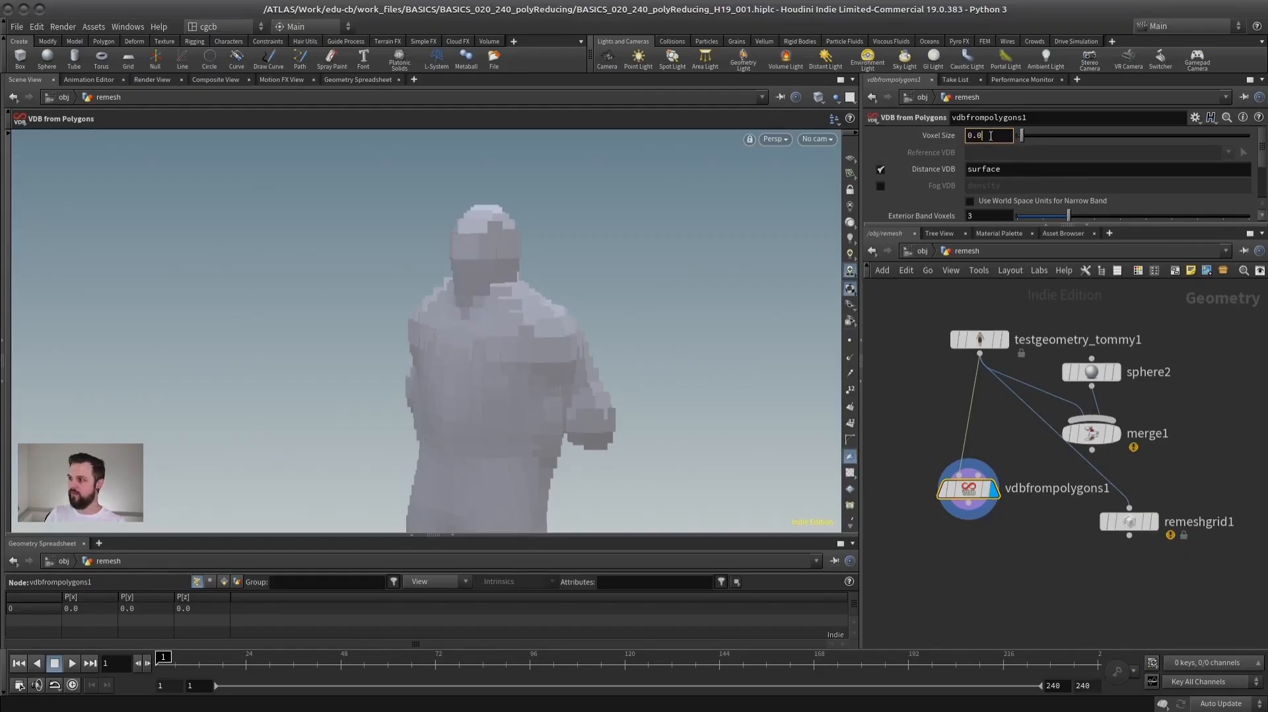
text(1)
key(Return)
click(1146, 522)
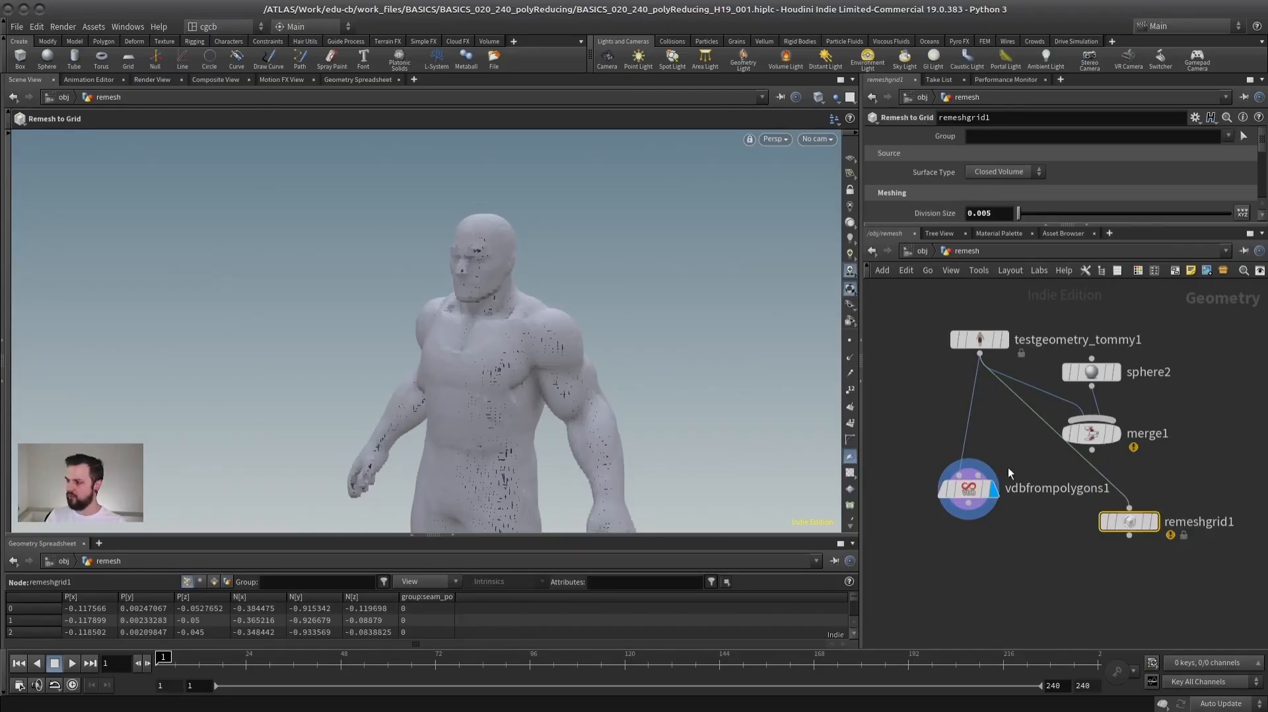
click(971, 490)
- Examine the VDB version of the character from several angles, with and without the wireframe overlay
alt+drag(462, 313, 519, 330)
alt+right_drag(518, 330, 445, 402)
alt+middle_drag(444, 402, 433, 268)
mouse_move(433, 267)
alt+mouse_down()
mouse_move(374, 260)
mouse_move(402, 271)
alt+mouse_up()
key(shift+w)
alt+middle_drag(502, 263, 473, 323)
key(shift+w)
alt+drag(443, 317, 486, 292)
- Append a Convert VDB node to vdbfrompolygons1 and set Convert To to Polygons
mouse_move(980, 495)
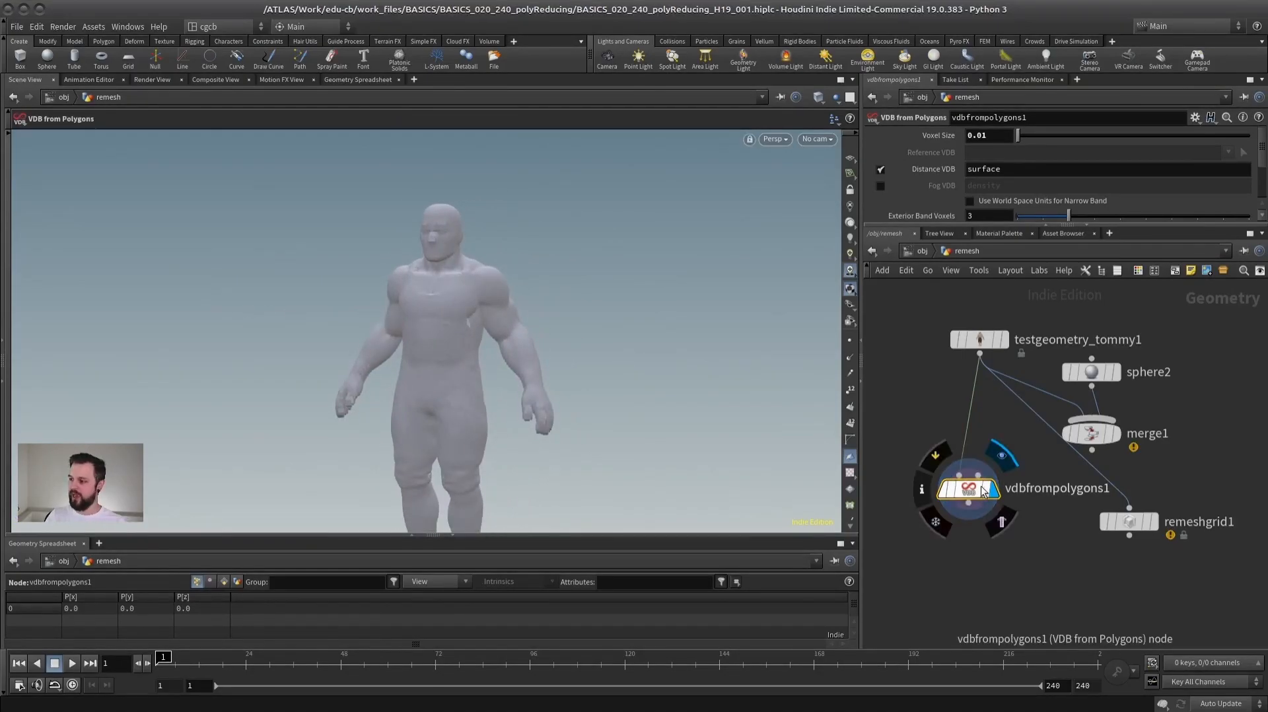
key(Tab)
text(convert)
key(Down)
key(Down)
key(Down)
key(Down)
key(Return)
click(1001, 152)
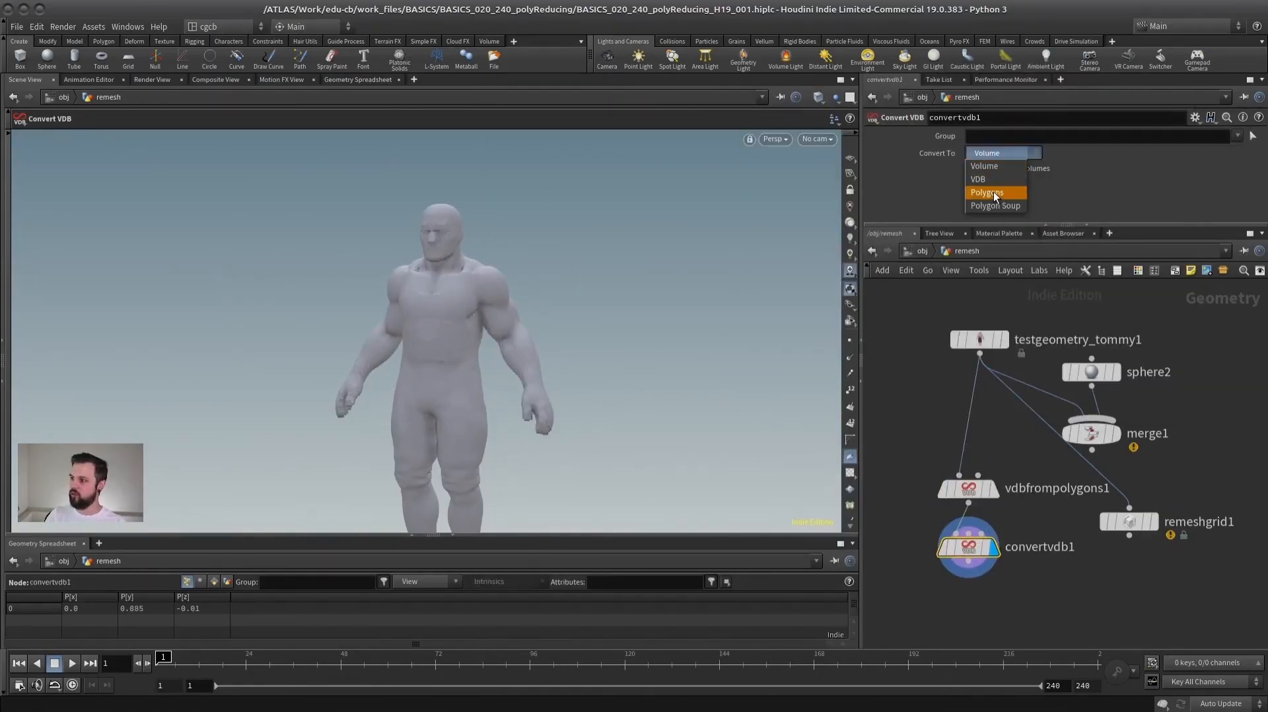
click(997, 192)
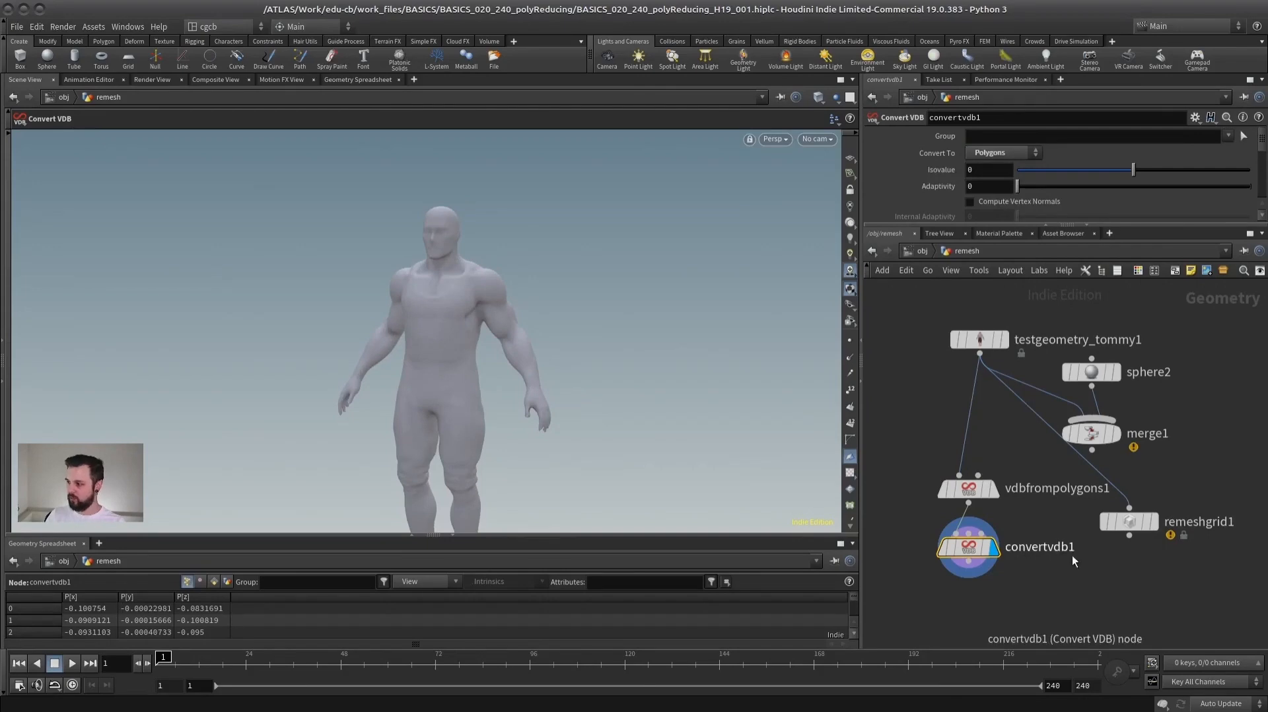
- Examine the converted polygon mesh from several angles and leave the wireframe overlay on
alt+right_drag(477, 350, 784, 280)
alt+drag(783, 280, 436, 272)
alt+middle_drag(435, 272, 449, 342)
key(shift+w)
alt+right_drag(449, 343, 490, 339)
key(shift+w)
mouse_move(490, 339)
alt+mouse_down()
mouse_move(542, 344)
mouse_move(454, 343)
alt+mouse_up()
key(shift+w)
- Delete the sphere2 and merge1 nodes and place remeshgrid1 beside the VDB node chain
drag(1116, 521, 1095, 515)
drag(1163, 326, 1088, 434)
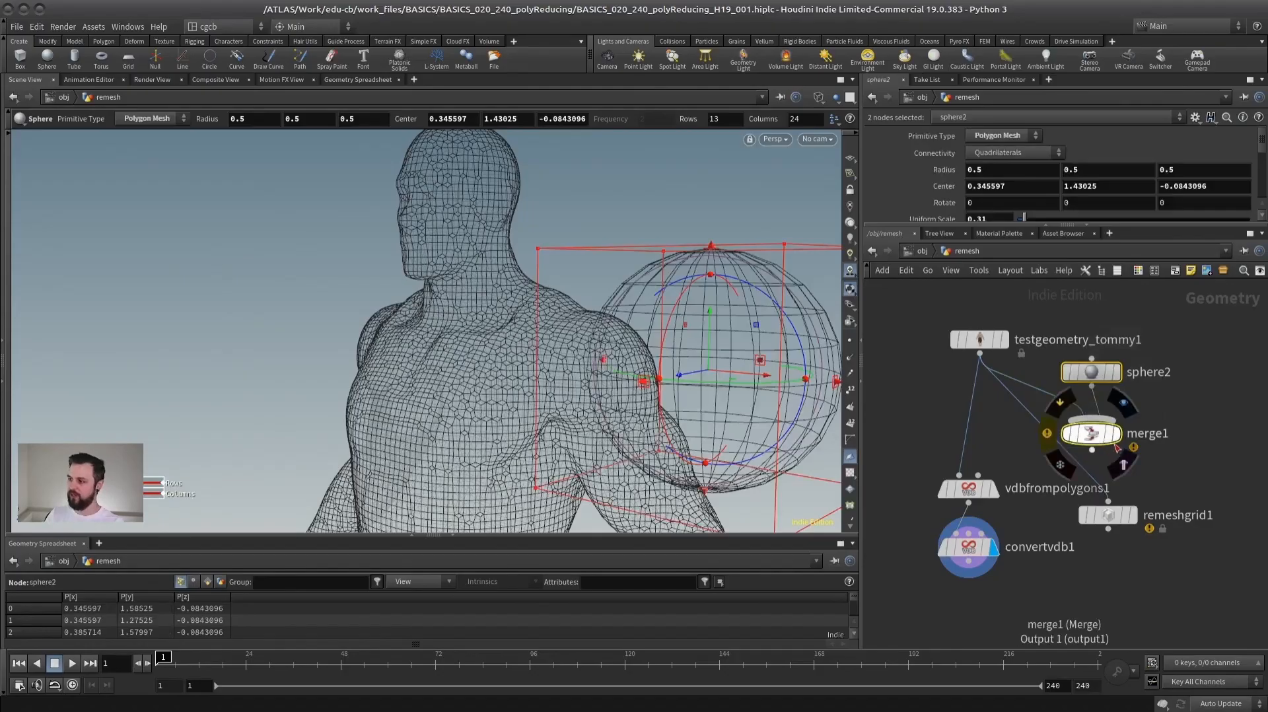
key(Delete)
drag(1109, 514, 925, 602)
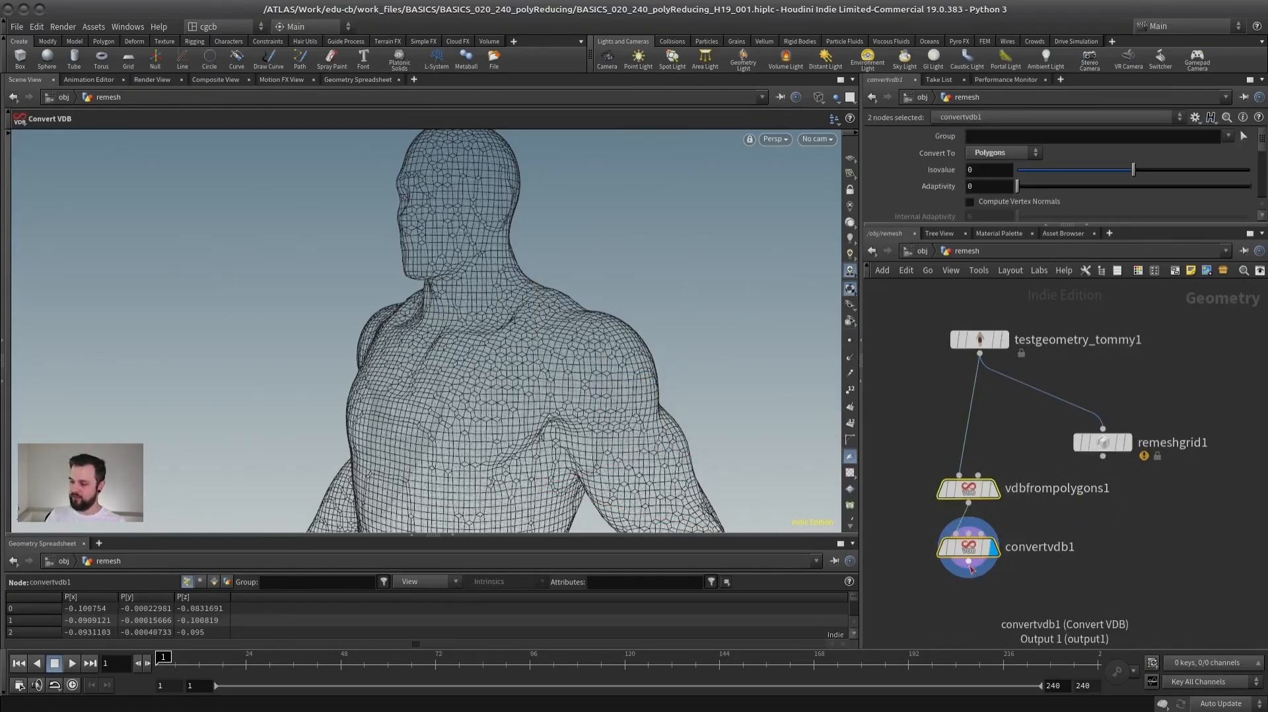
drag(1105, 447, 1099, 445)
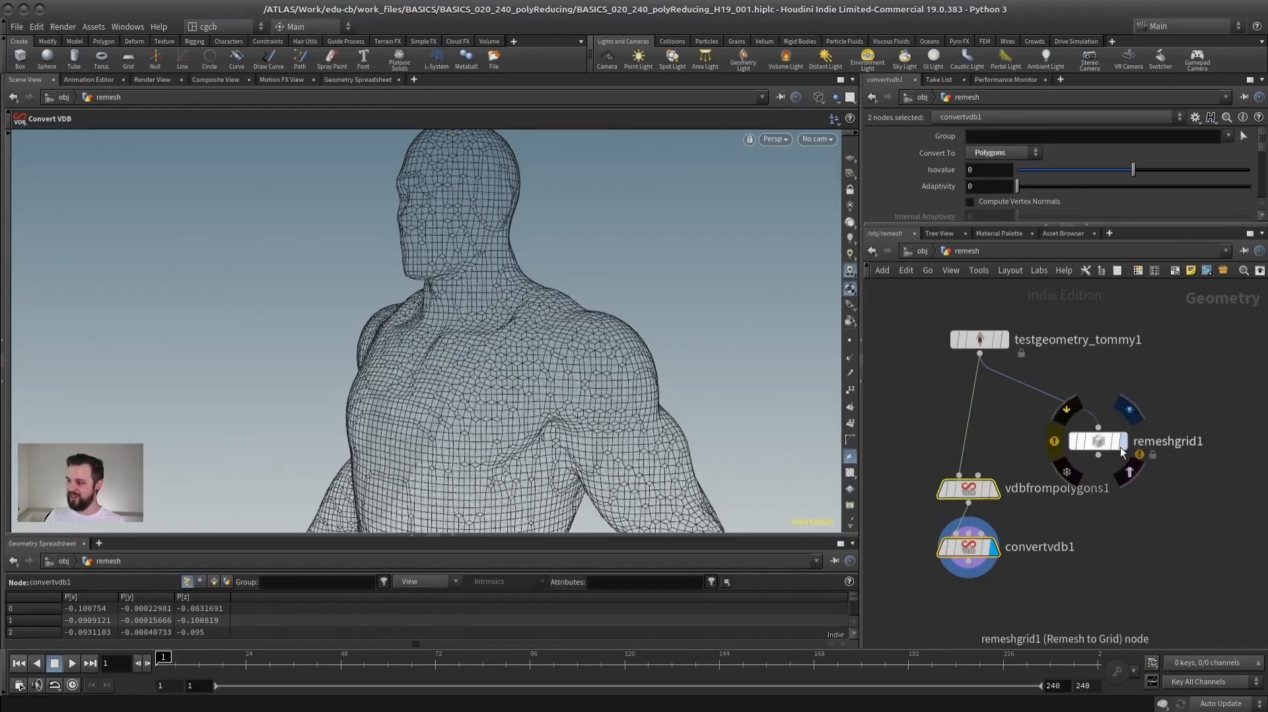
- Display remeshgrid1 without the wireframe and examine the shirt edges around the chest and underarm
click(1122, 441)
click(1101, 441)
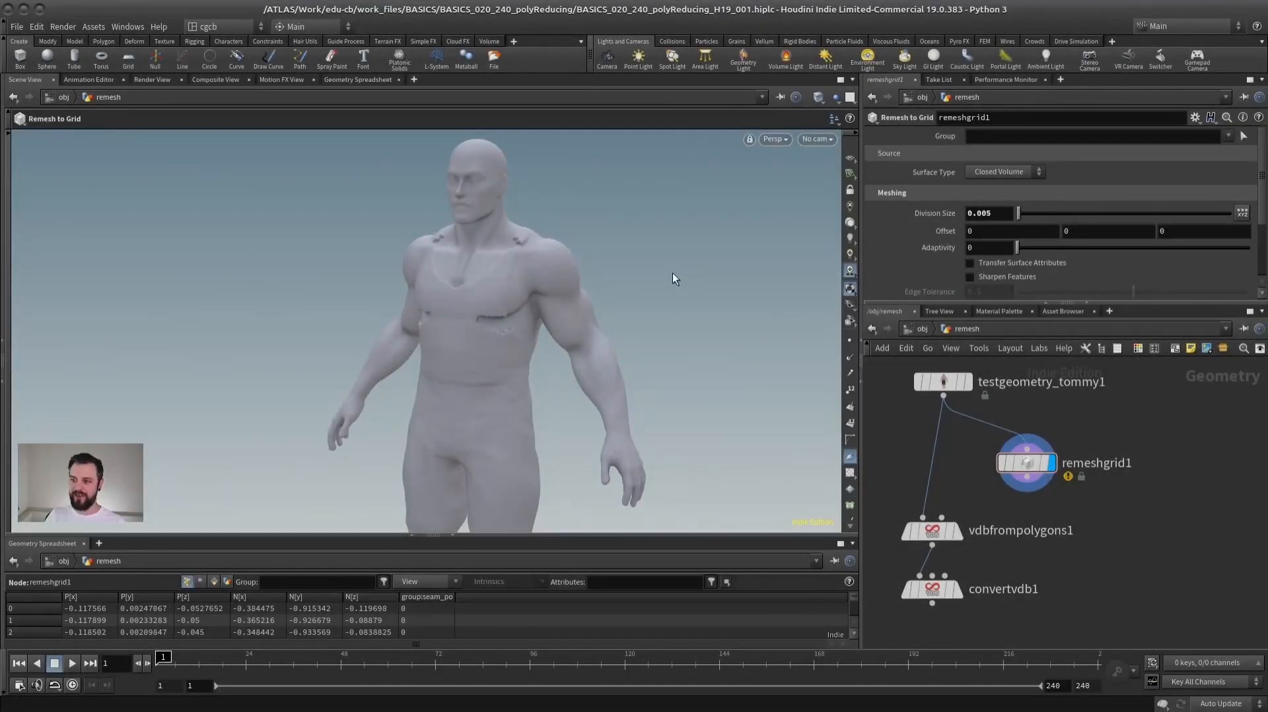
scroll(516, 320, up, 4)
alt+drag(700, 284, 550, 339)
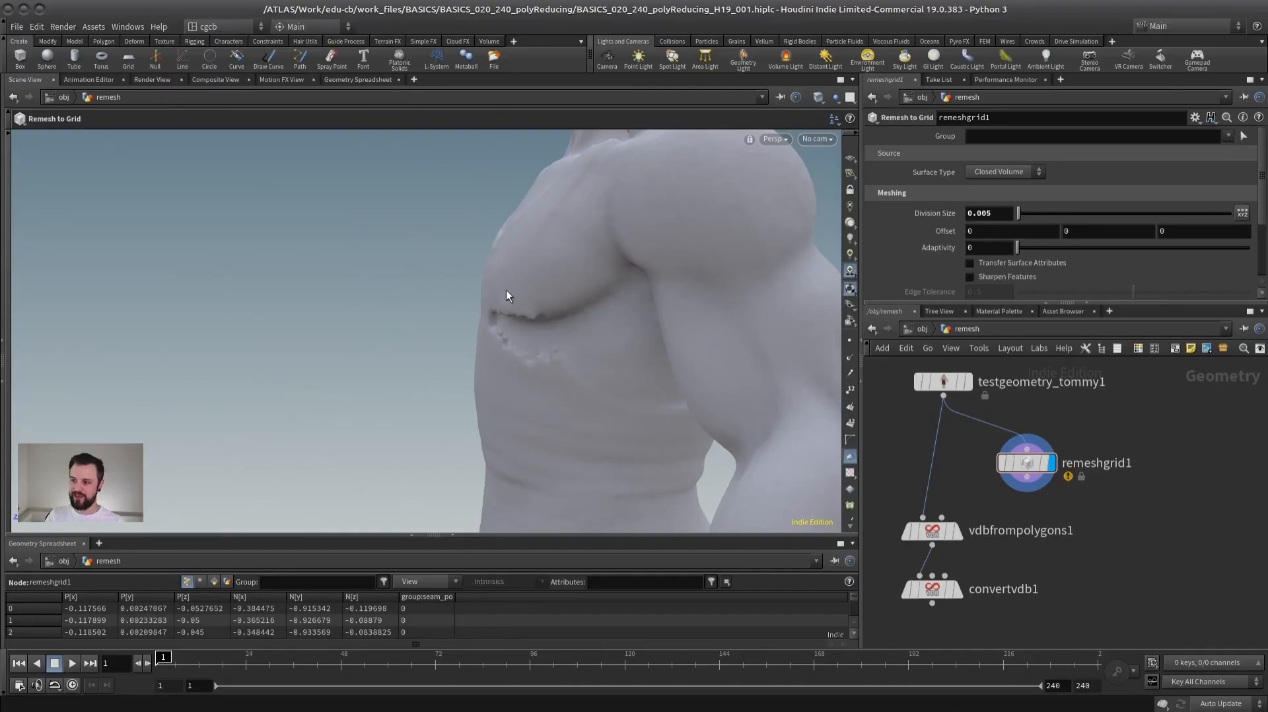
scroll(547, 380, down, 5)
mouse_move(505, 377)
alt+mouse_down()
mouse_move(565, 356)
mouse_move(508, 354)
alt+mouse_up()
scroll(496, 364, down, 2)
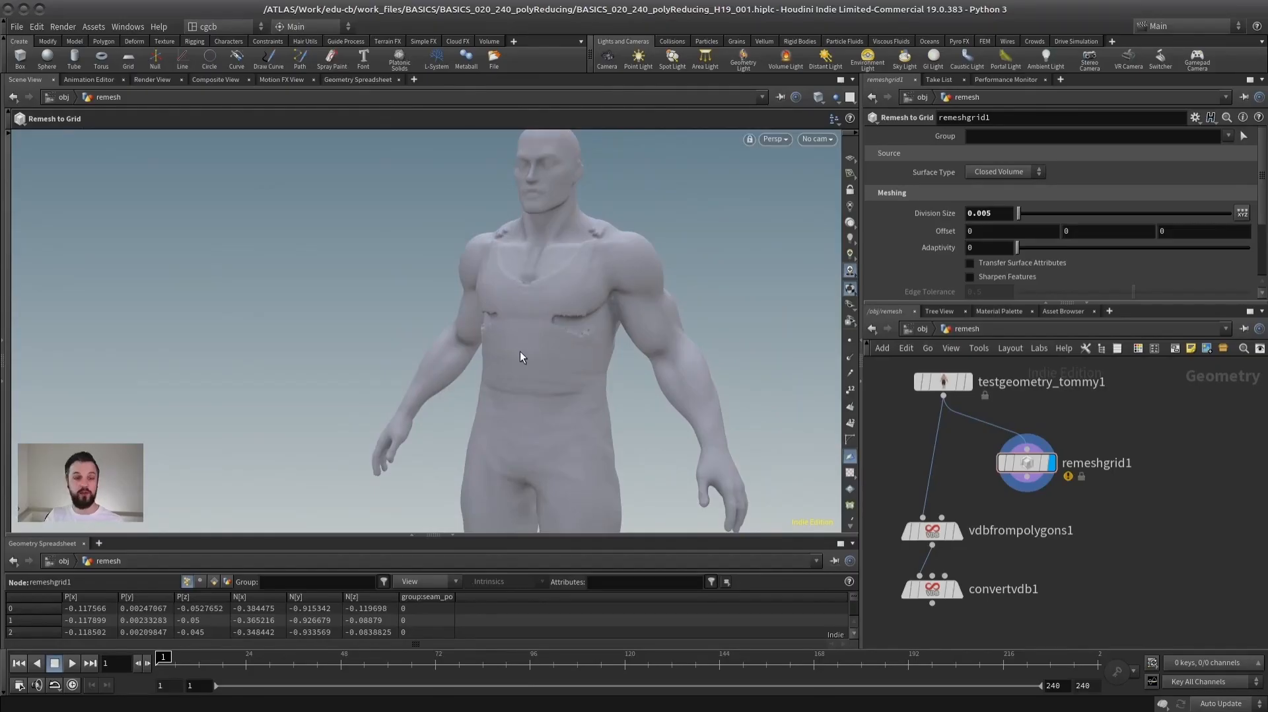
- Set remeshgrid1's Division Size to 0.01 and view the whole character
drag(982, 212, 993, 213)
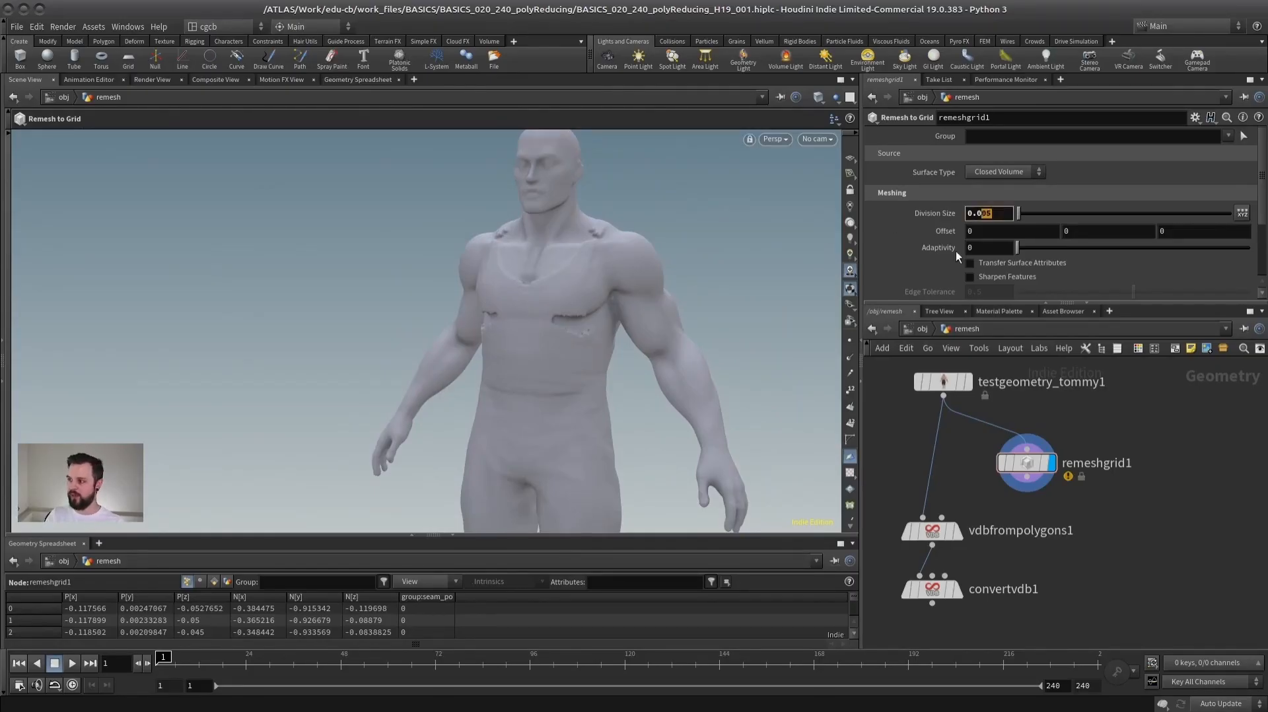
alt+drag(563, 272, 581, 302)
scroll(478, 343, down, 2)
alt+drag(478, 343, 481, 297)
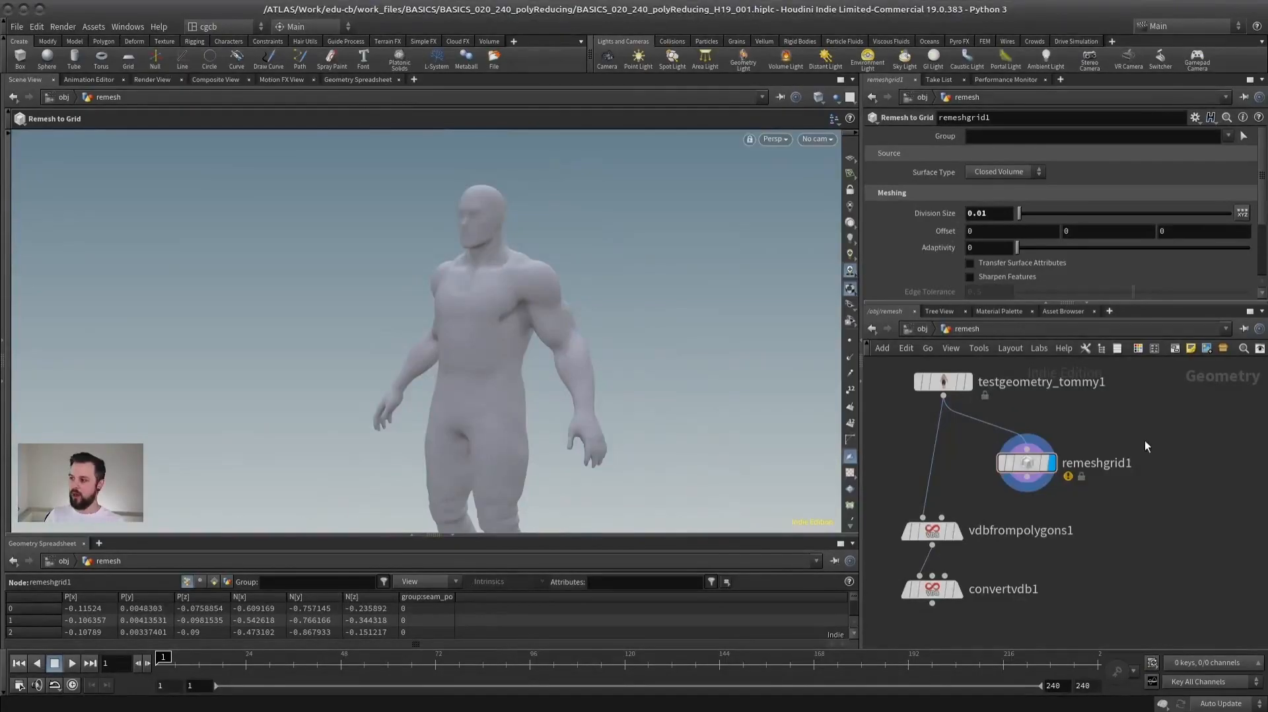
- Locate the node chain that loads pearl_300k_fixed.abc and display its transform2 node
scroll(1143, 439, down, 3)
middle_drag(1150, 435, 1018, 432)
drag(960, 409, 1070, 532)
drag(988, 457, 1009, 379)
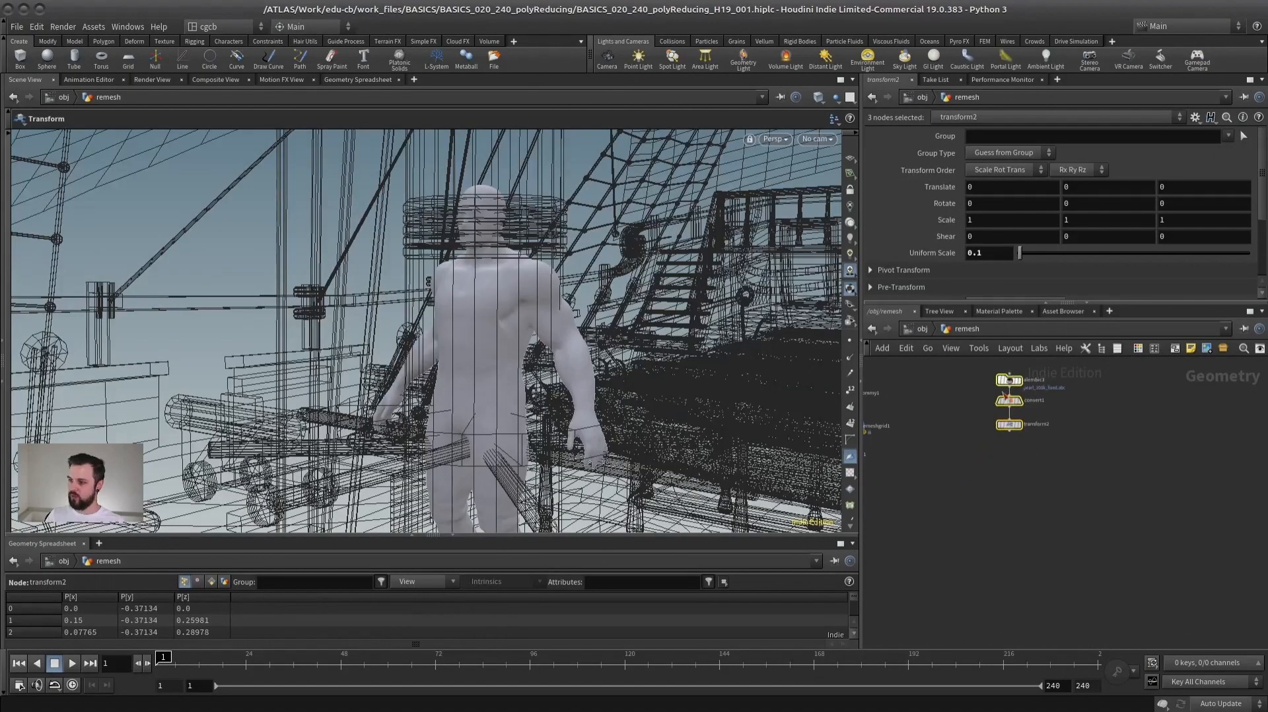
click(1088, 387)
scroll(1087, 386, up, 3)
middle_drag(1019, 391, 1117, 433)
click(1042, 508)
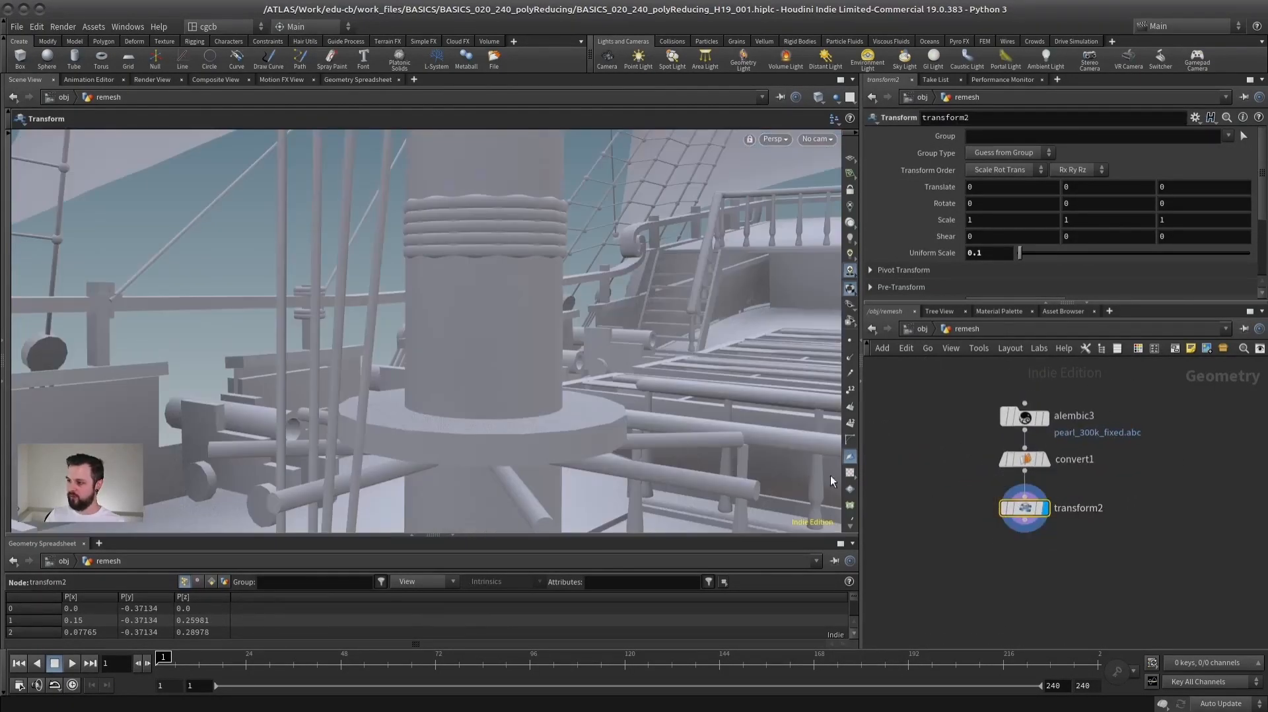
- Frame the entire ship in the viewport and examine it from several angles
key(space+h)
alt+drag(444, 346, 568, 376)
alt+right_drag(569, 376, 628, 331)
alt+drag(628, 331, 426, 316)
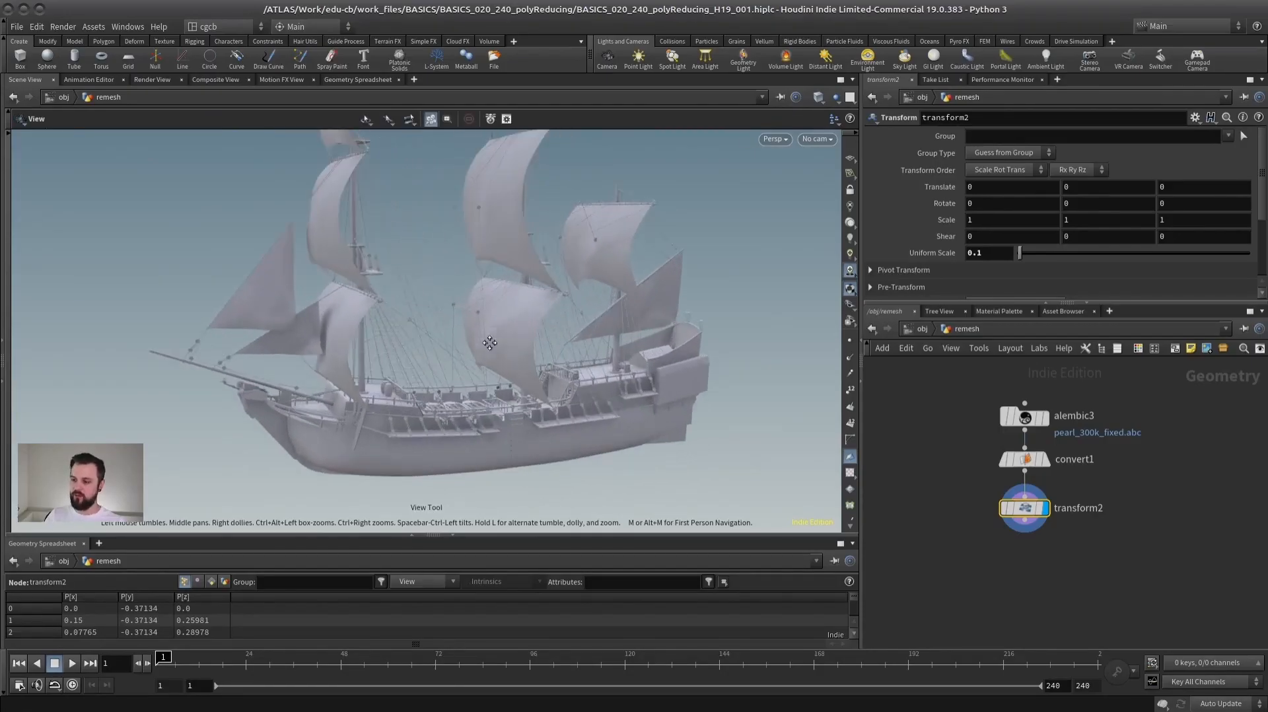
alt+middle_drag(443, 318, 451, 343)
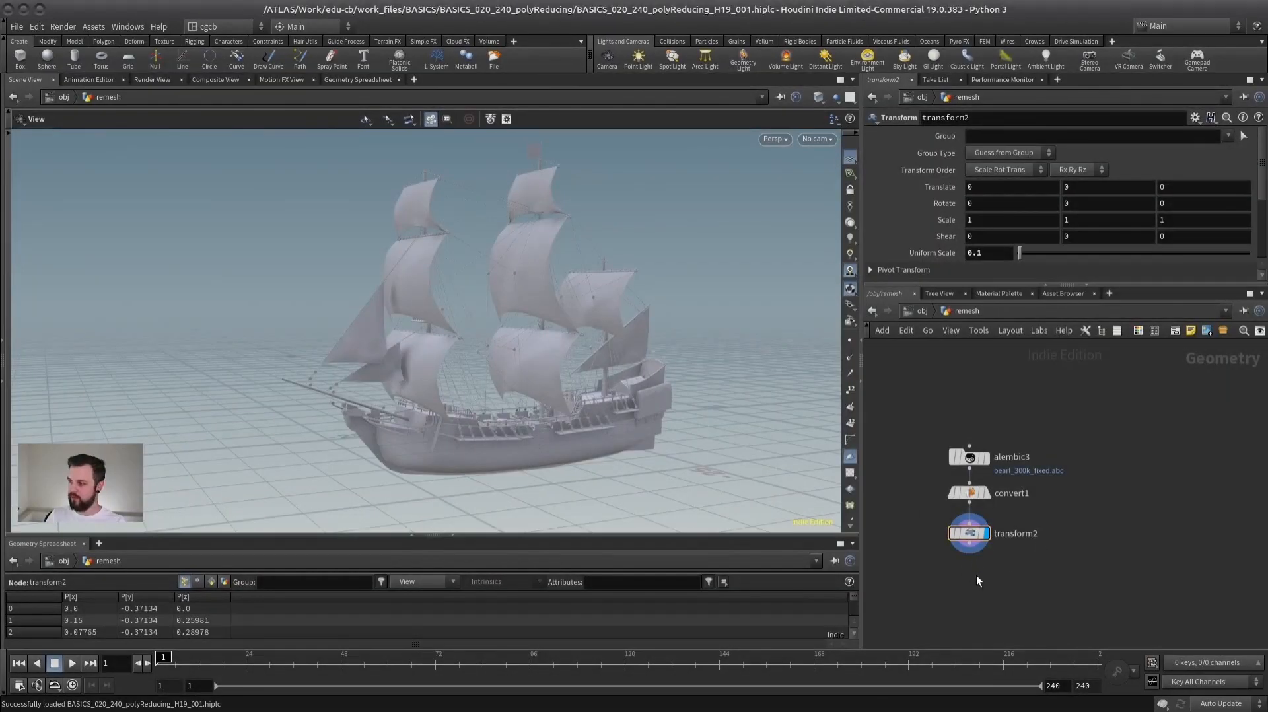
key(Tab)
text(polred)
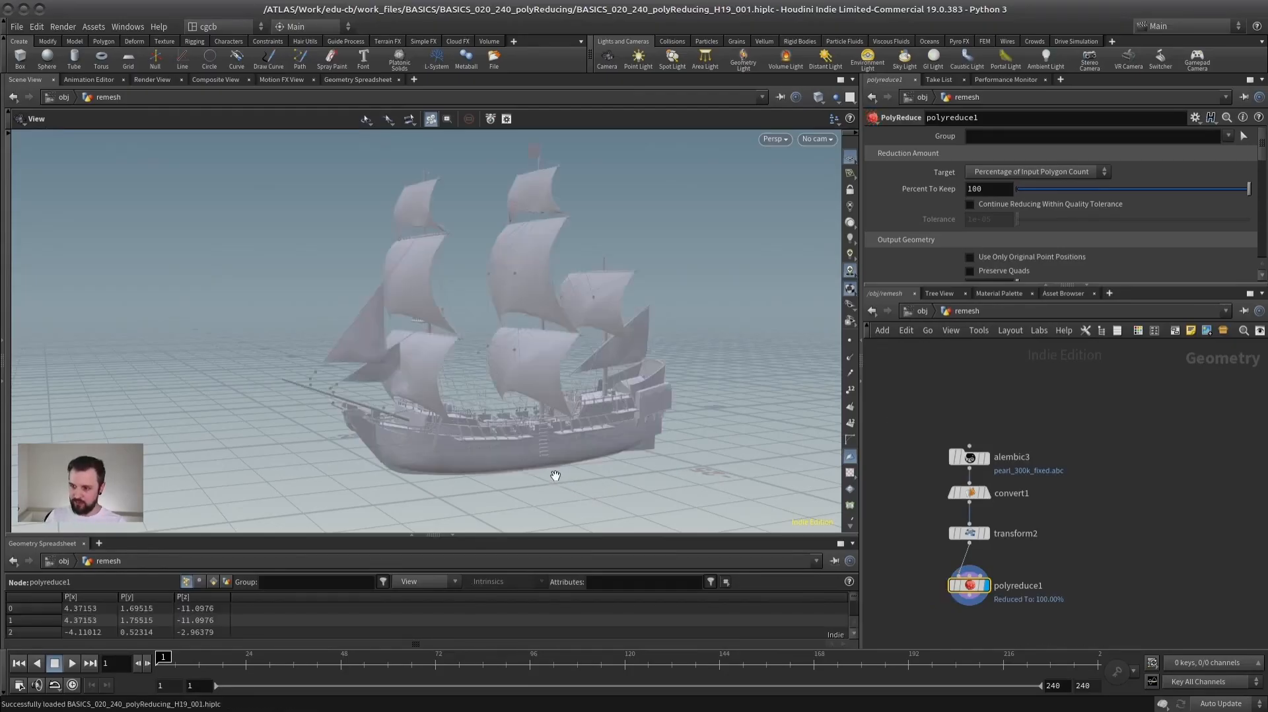
right_drag(476, 334, 725, 314)
drag(725, 315, 495, 363)
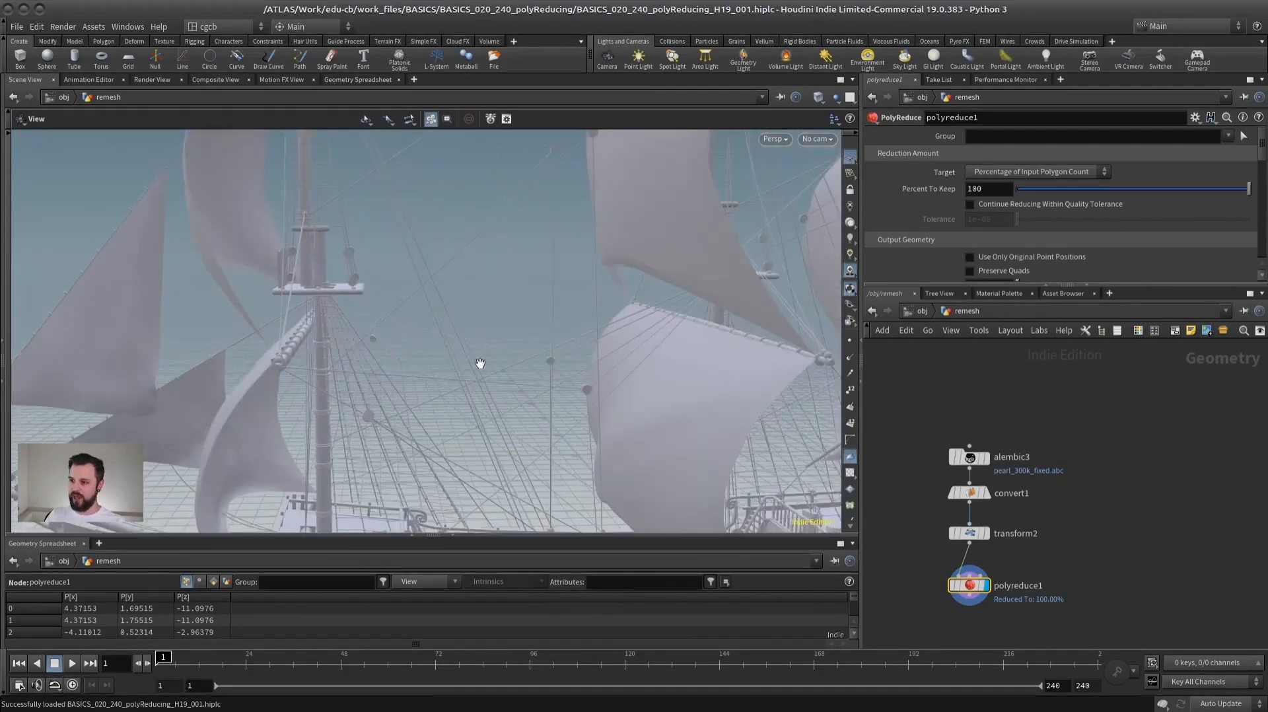
right_drag(495, 362, 678, 335)
middle_drag(1100, 554, 1175, 494)
click(1051, 531)
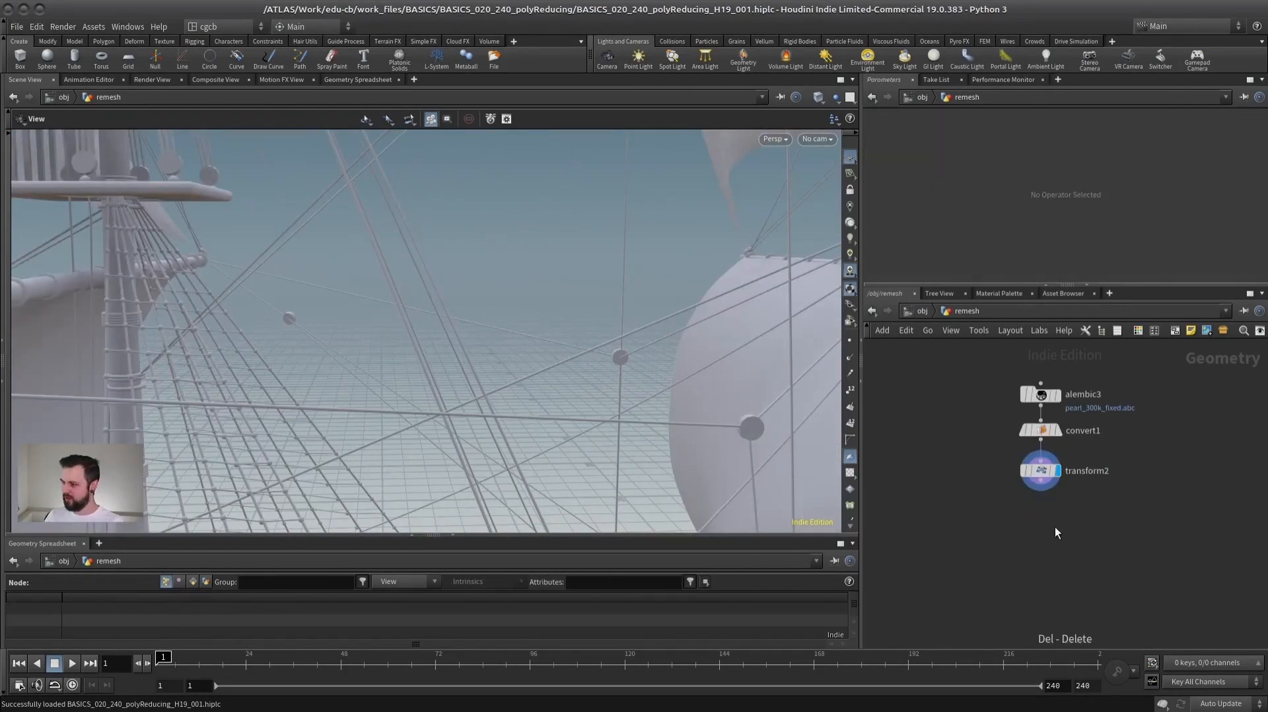
- Append a Fuse node to transform2, display it, and view the ship's masts and rigging
key(Tab)
text(fuse)
key(Return)
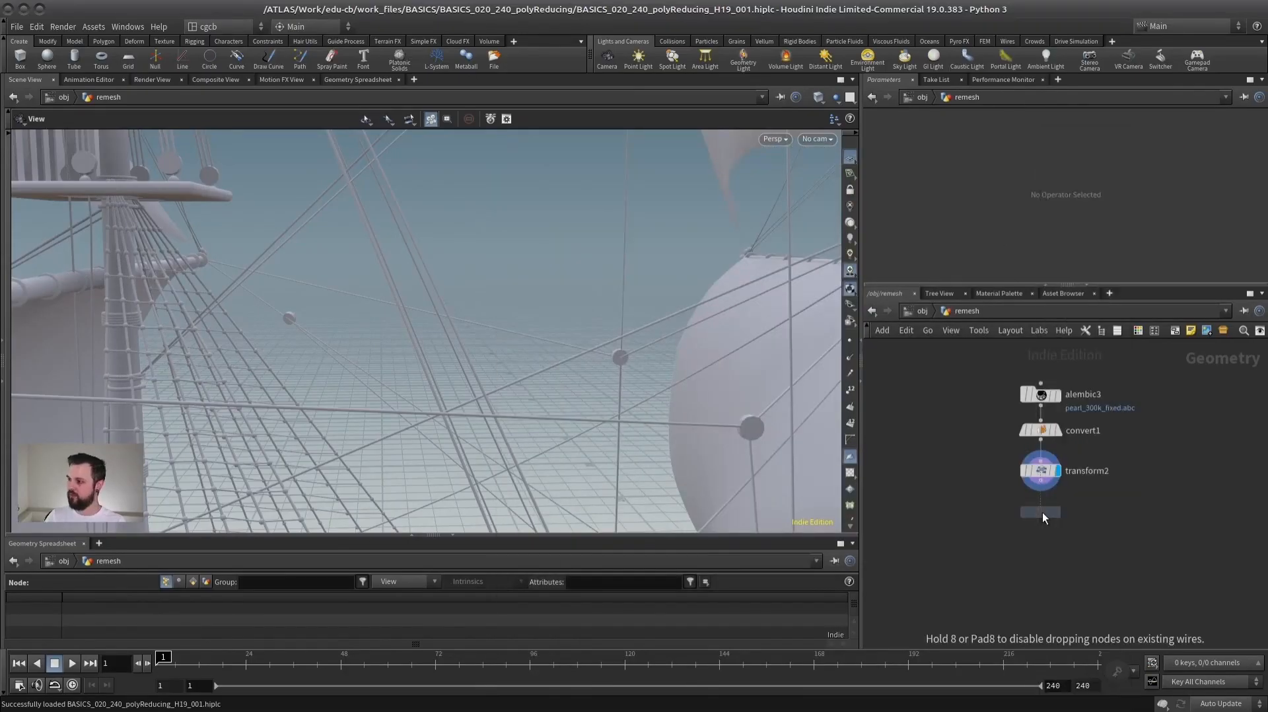
click(1031, 538)
click(1048, 541)
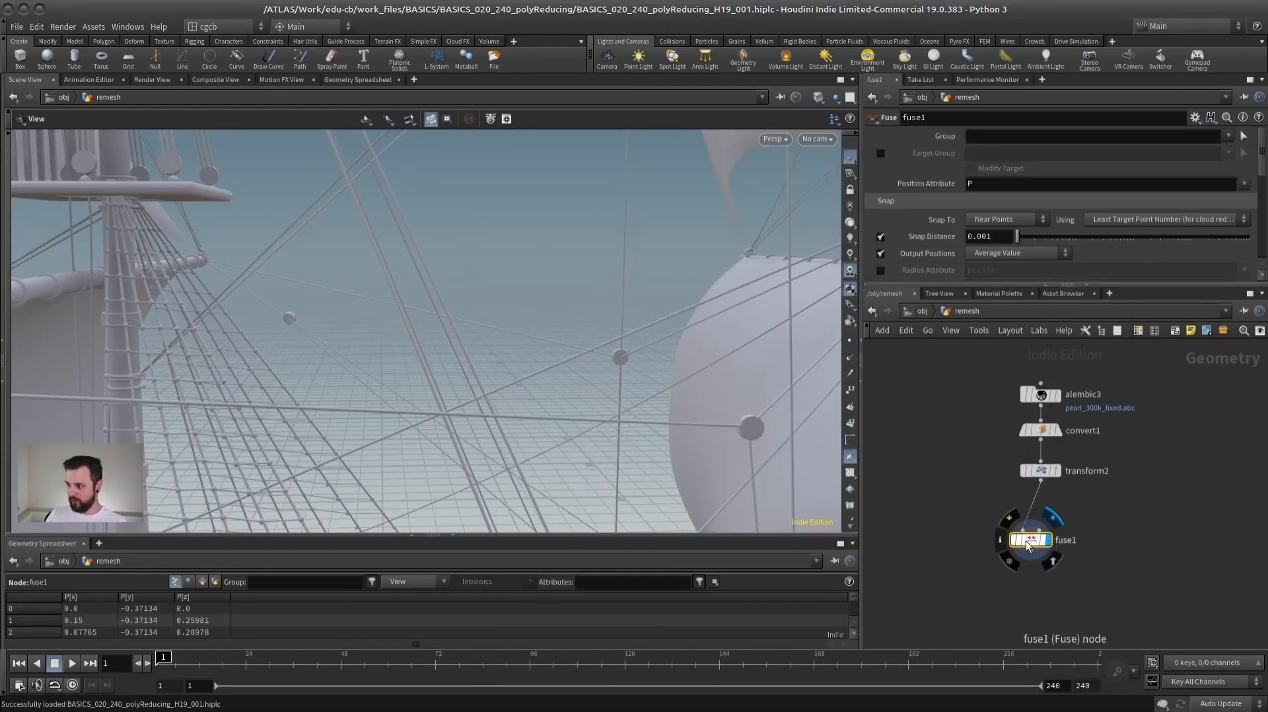
right_drag(399, 379, 404, 334)
drag(405, 334, 504, 281)
- Change the viewport's background colour scheme to dark in the display options
key(d)
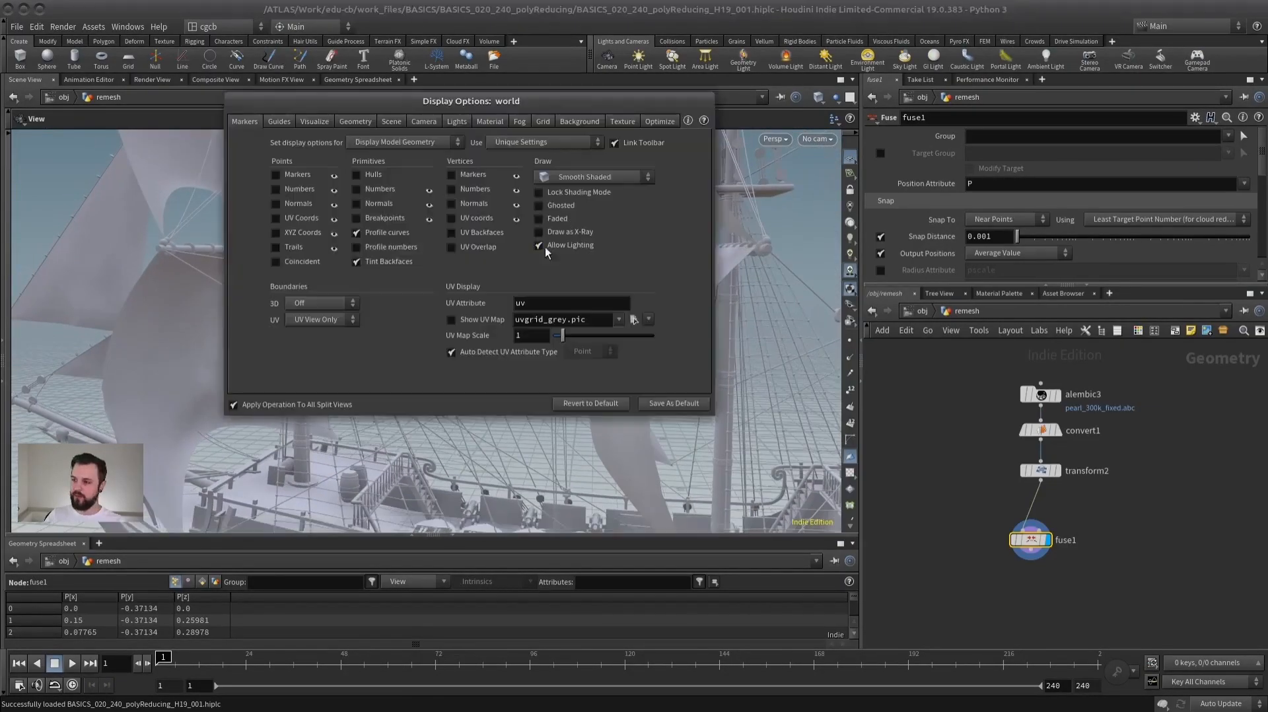
click(576, 124)
click(346, 143)
click(325, 171)
key(Escape)
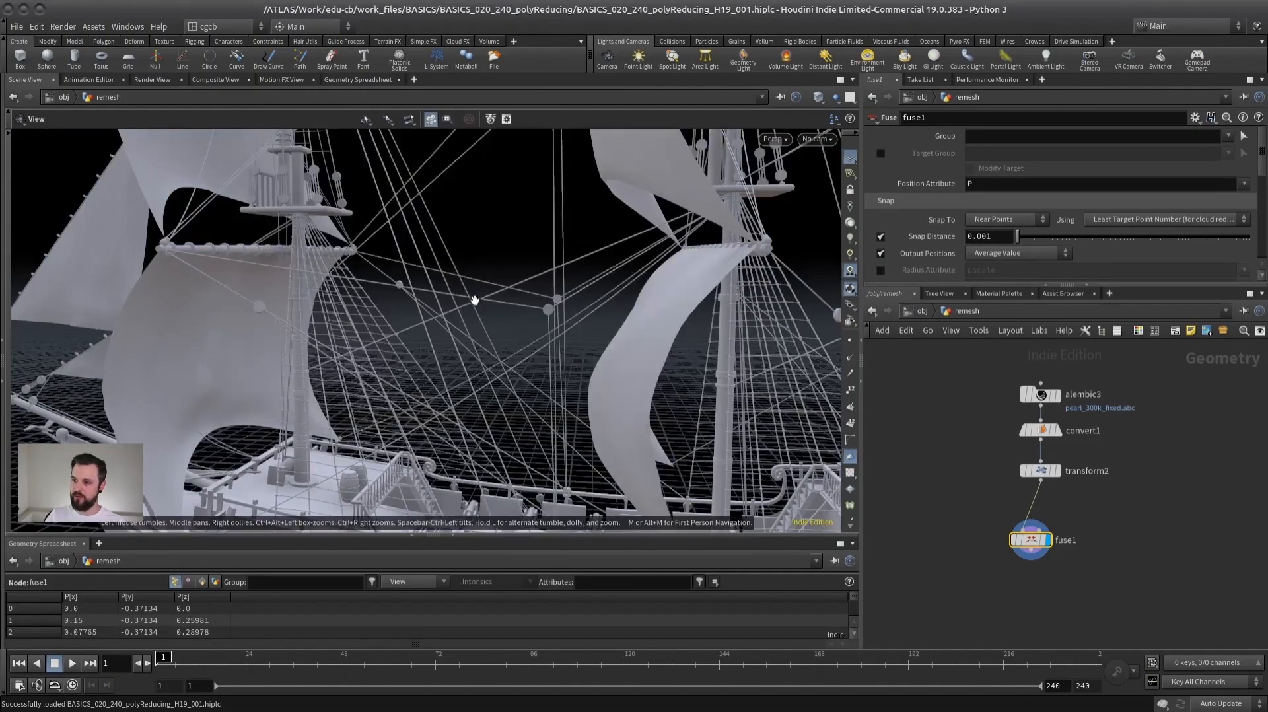
- Set fuse1's Snap Distance to about 0.1155 and inspect the ship's rigging
right_drag(475, 319, 412, 312)
drag(413, 312, 402, 332)
drag(482, 395, 454, 369)
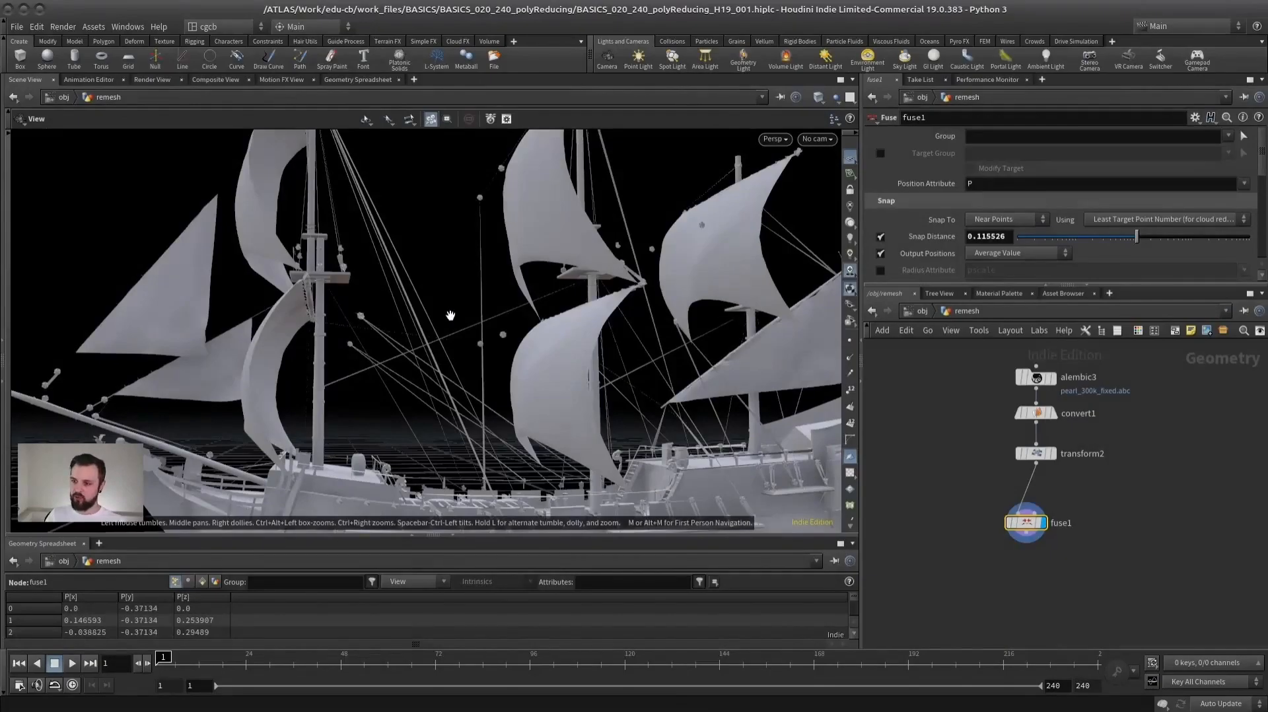
drag(379, 323, 426, 295)
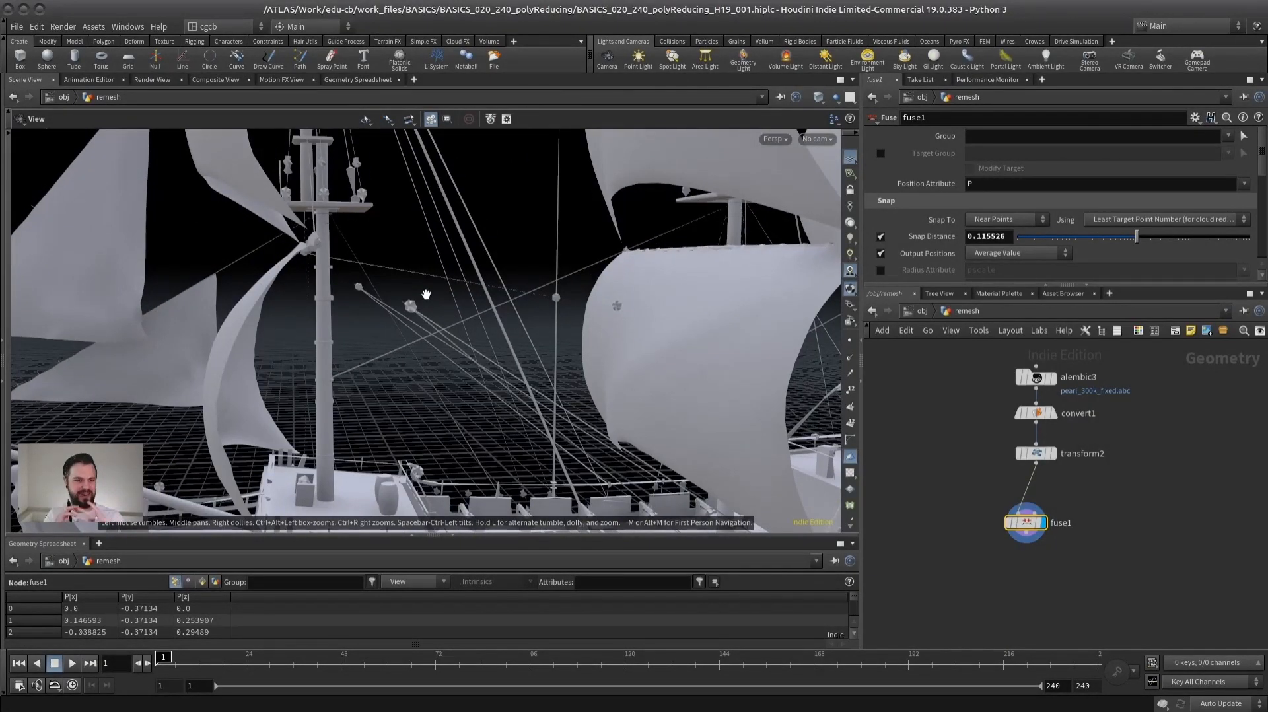
- Examine the fused ship's sails, ropes and hull up close, toggling between wireframe and shaded display
right_drag(474, 290, 411, 304)
mouse_move(410, 304)
mouse_down()
mouse_move(467, 314)
mouse_move(402, 311)
mouse_move(555, 337)
mouse_up()
key(shift+w)
right_drag(484, 339, 555, 333)
right_drag(474, 314, 473, 320)
drag(473, 319, 413, 329)
right_drag(395, 348, 334, 374)
mouse_move(335, 374)
mouse_down()
mouse_move(460, 291)
mouse_move(416, 278)
mouse_move(356, 292)
mouse_move(350, 310)
mouse_move(413, 327)
mouse_move(409, 316)
mouse_up()
key(shift+w)
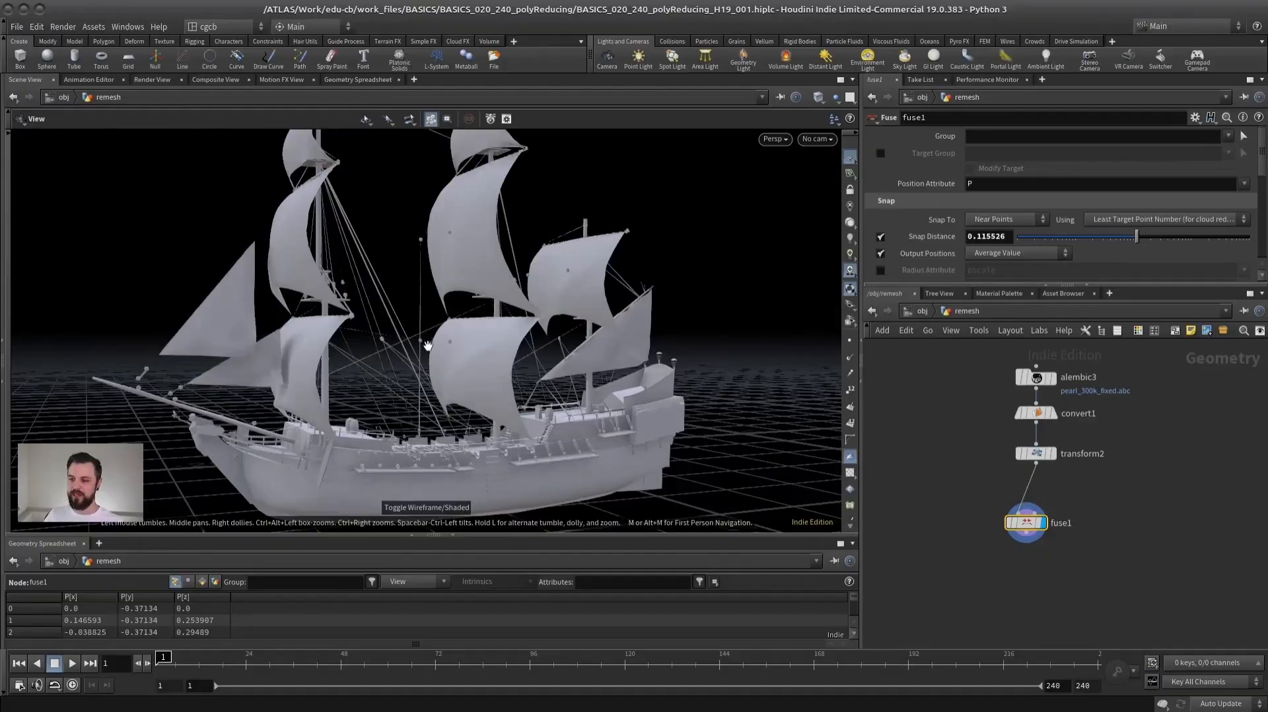
- Move fuse1 off to one side, clearing the space directly below transform2
middle_drag(1131, 476, 1151, 441)
drag(1047, 486, 974, 491)
middle_drag(1097, 482, 1060, 507)
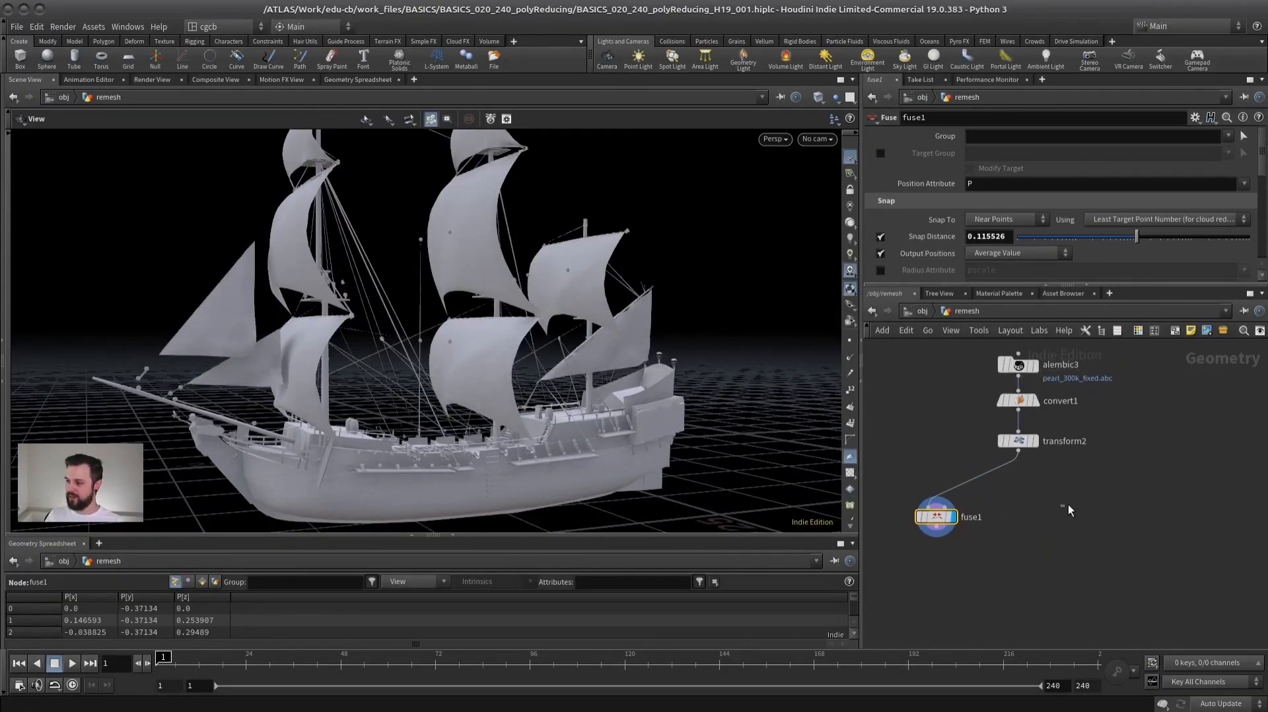
- Add a Measure node beside fuse1, connect it to transform2's output and display it in the viewport
key(Tab)
text(remesh)
key(Return)
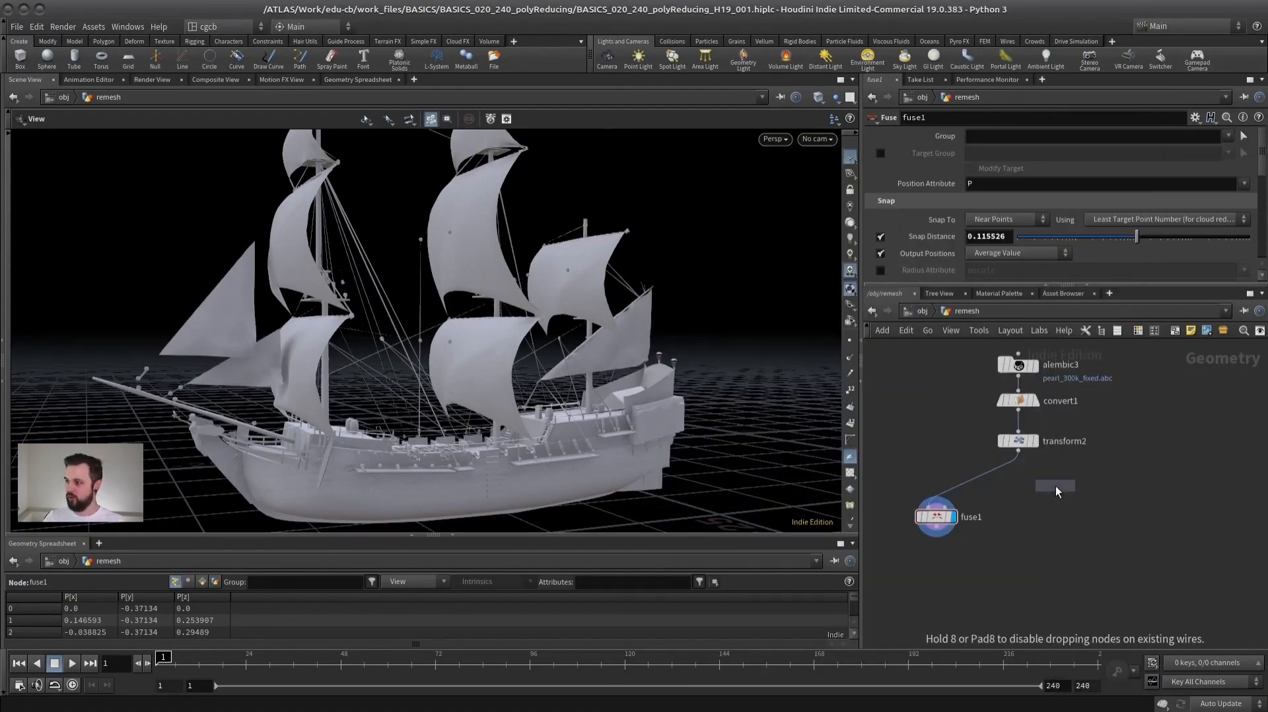
click(1051, 529)
drag(1018, 452, 1043, 515)
click(1068, 527)
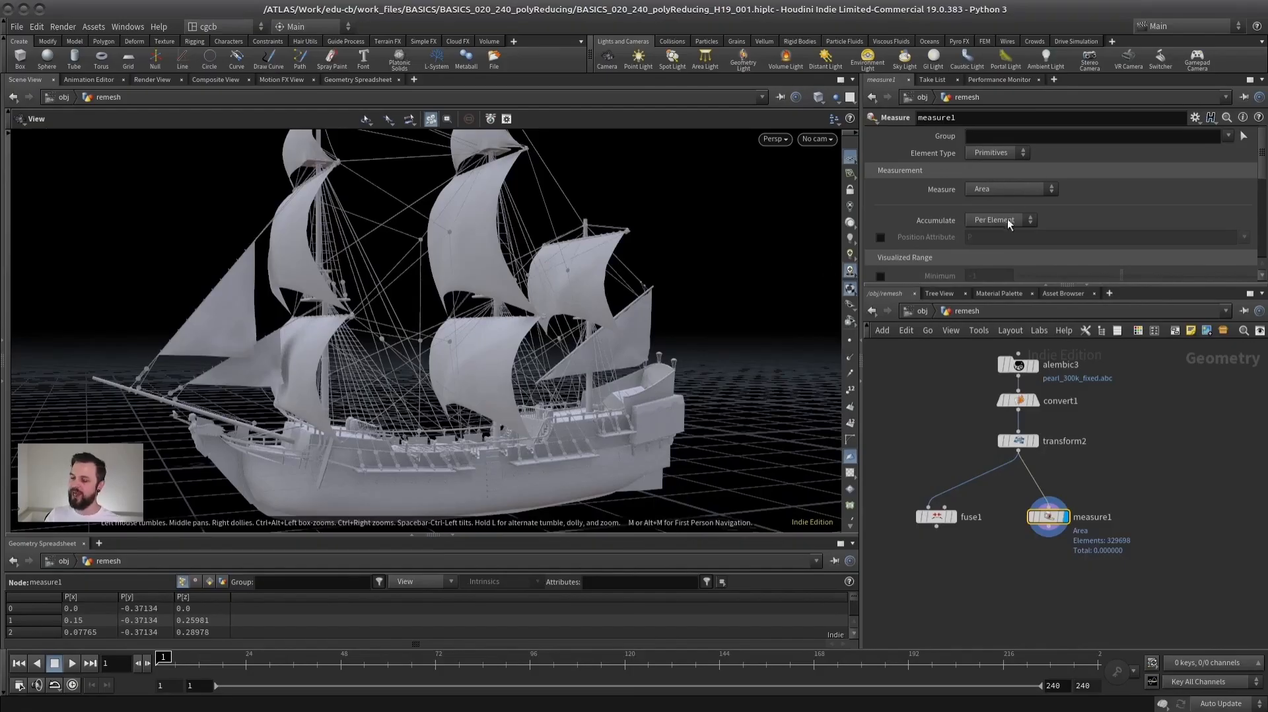
drag(525, 300, 438, 343)
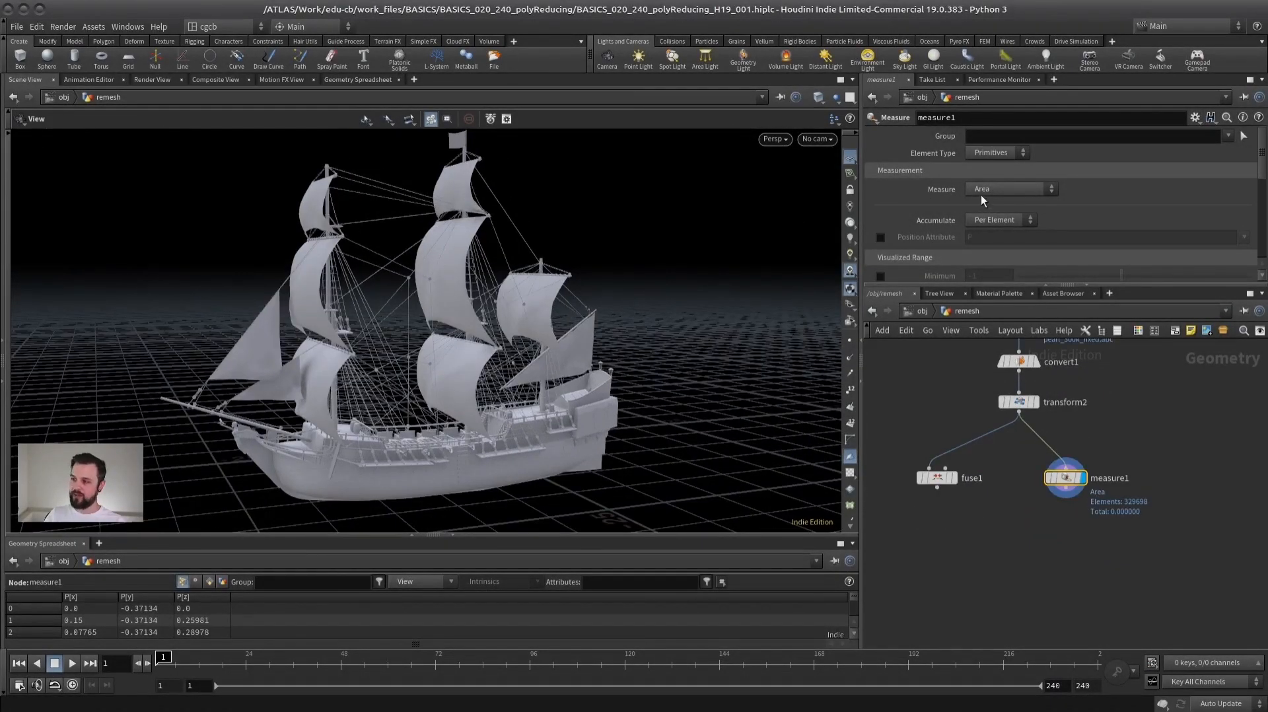
- Enlarge the geometry spreadsheet, switch it to primitive attributes and filter the attributes by "area"
drag(203, 537, 203, 476)
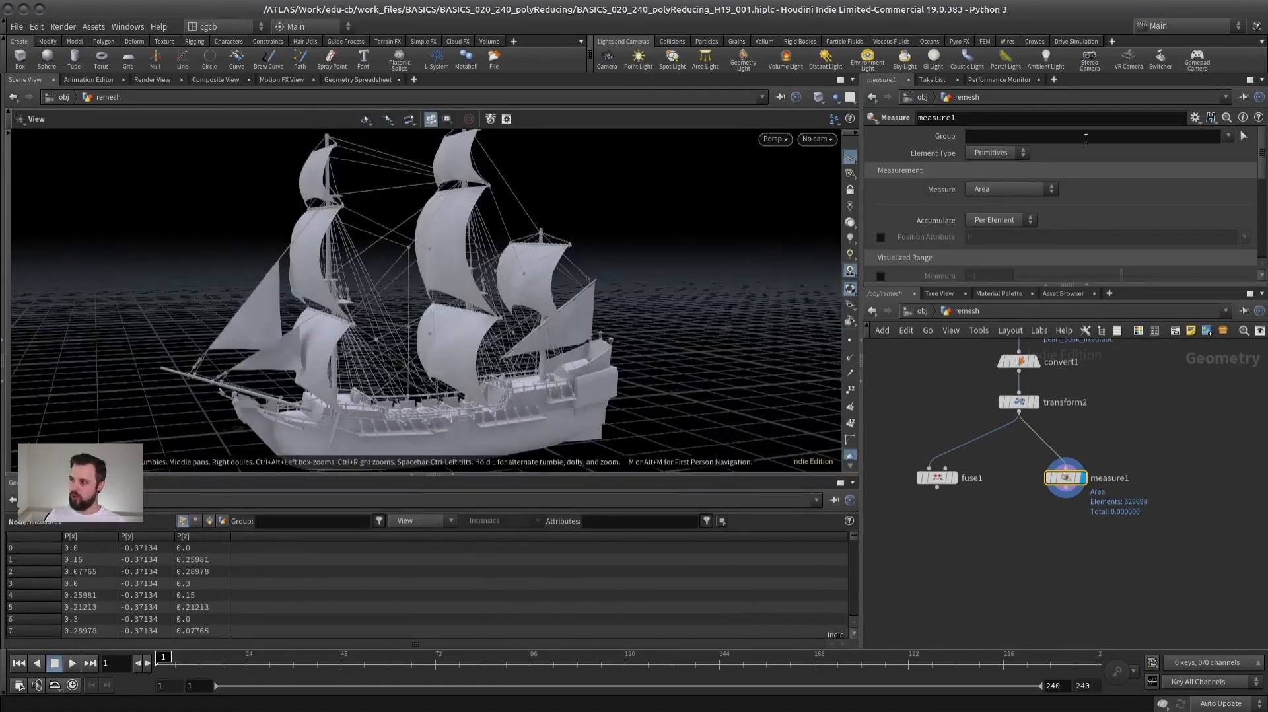
click(208, 522)
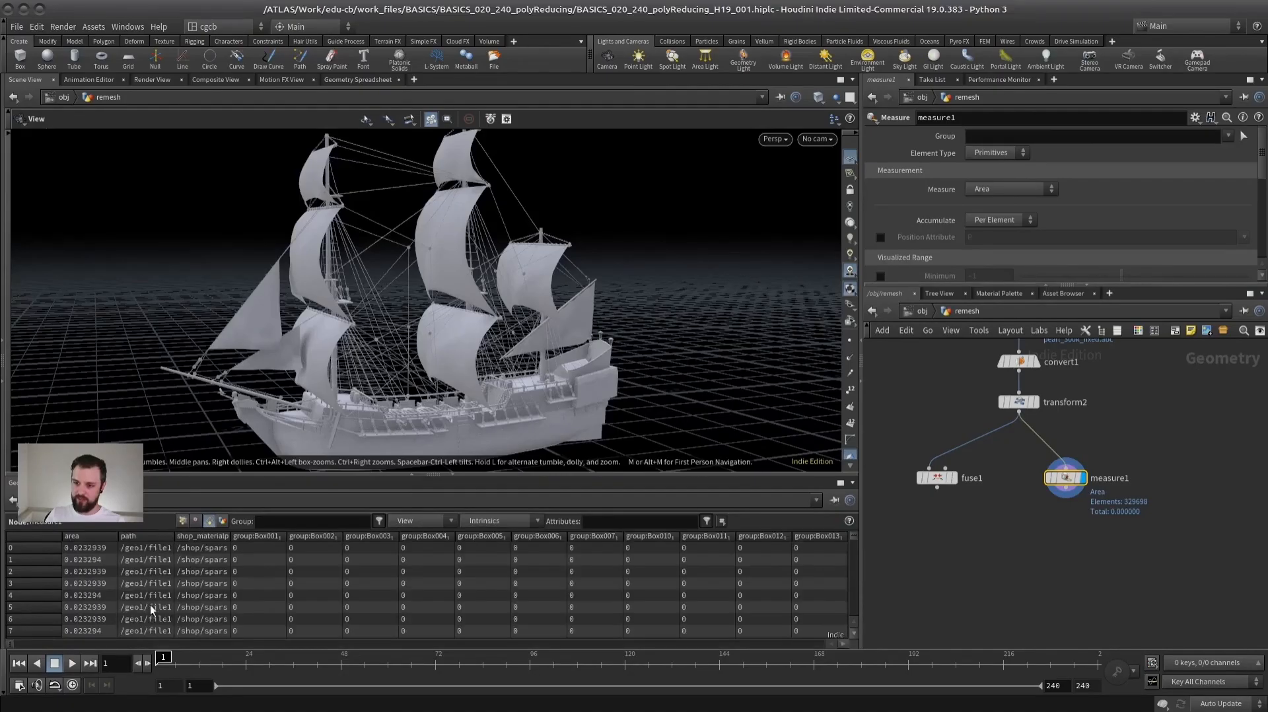
click(624, 520)
text(area)
key(Return)
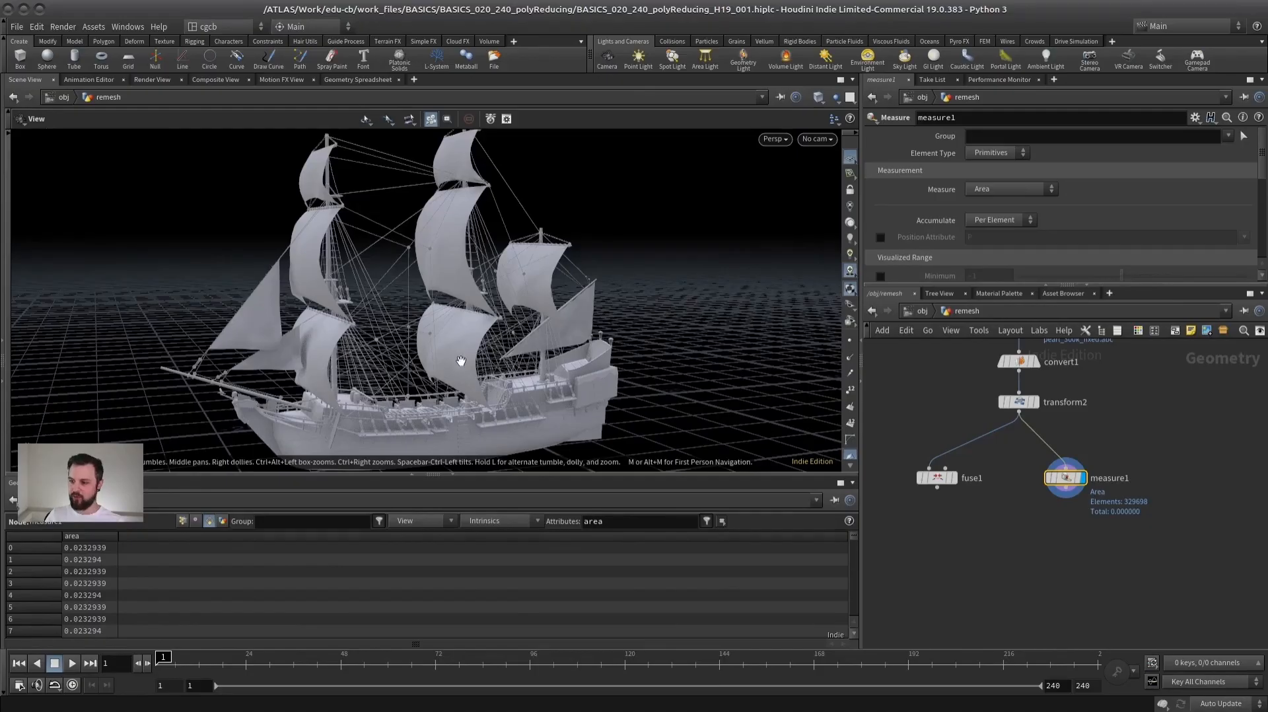
key(Tab)
text(blast)
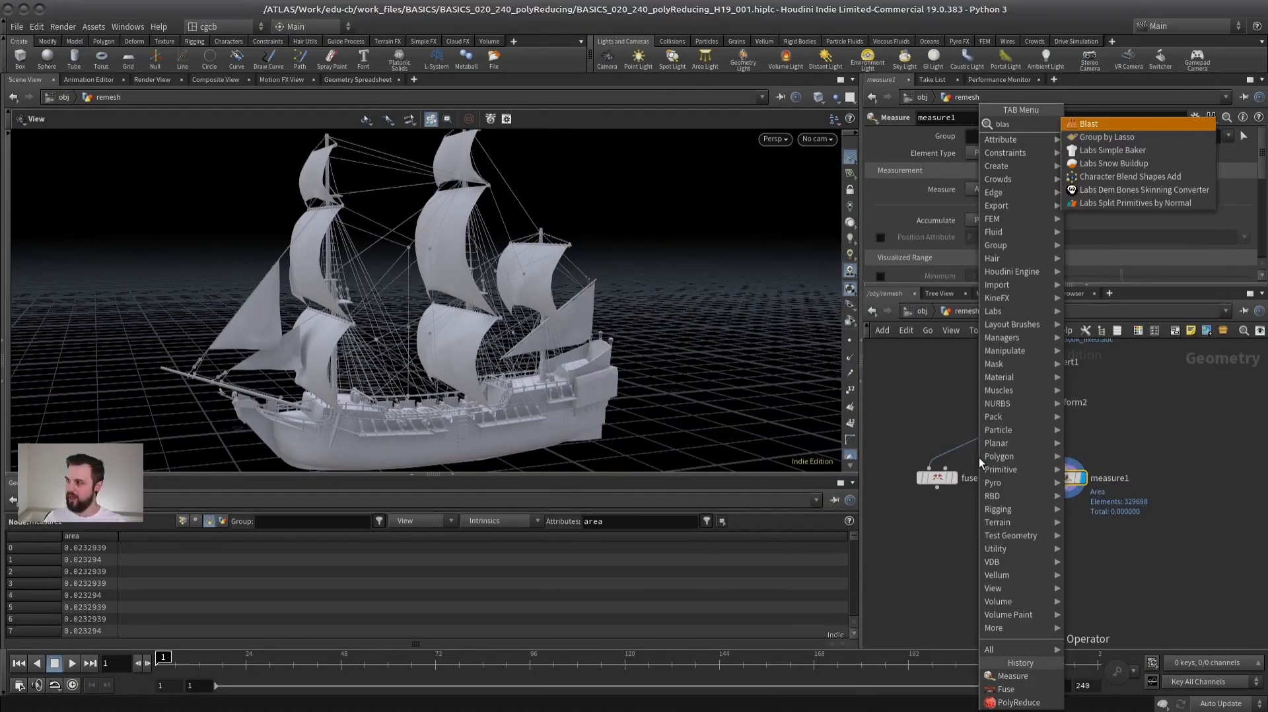
key(Return)
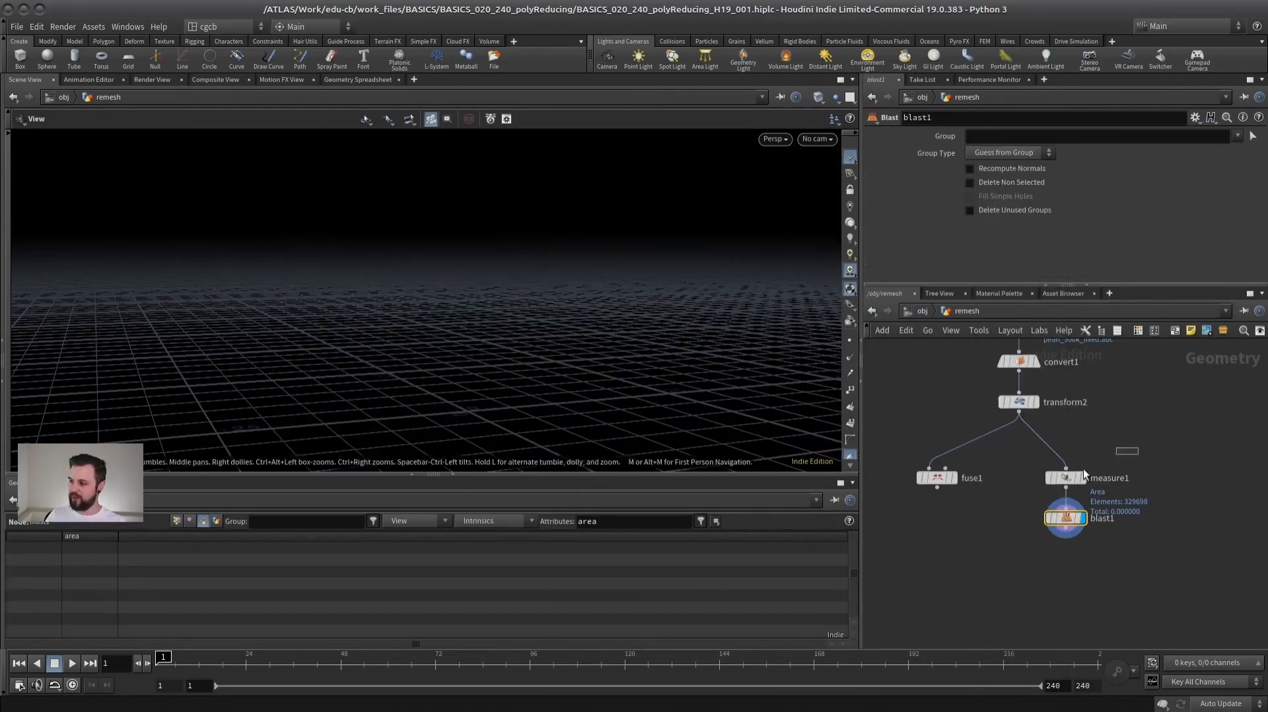
click(1065, 476)
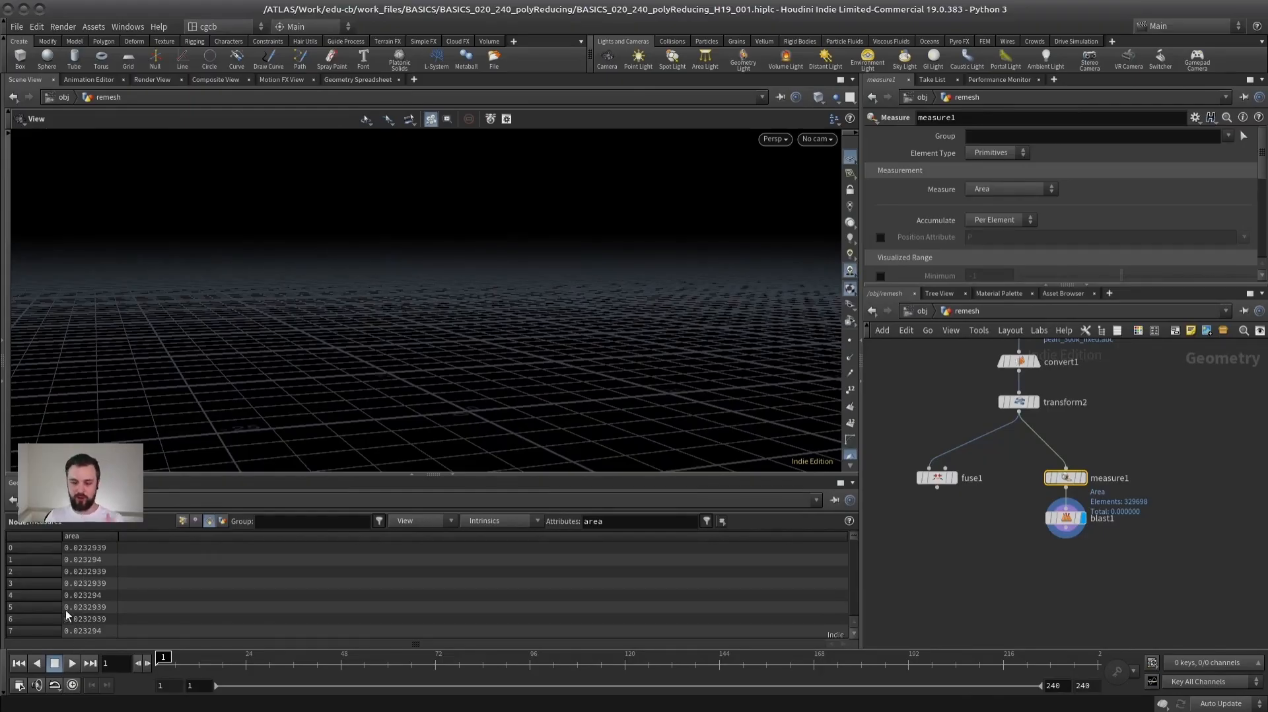
click(1066, 517)
click(1017, 136)
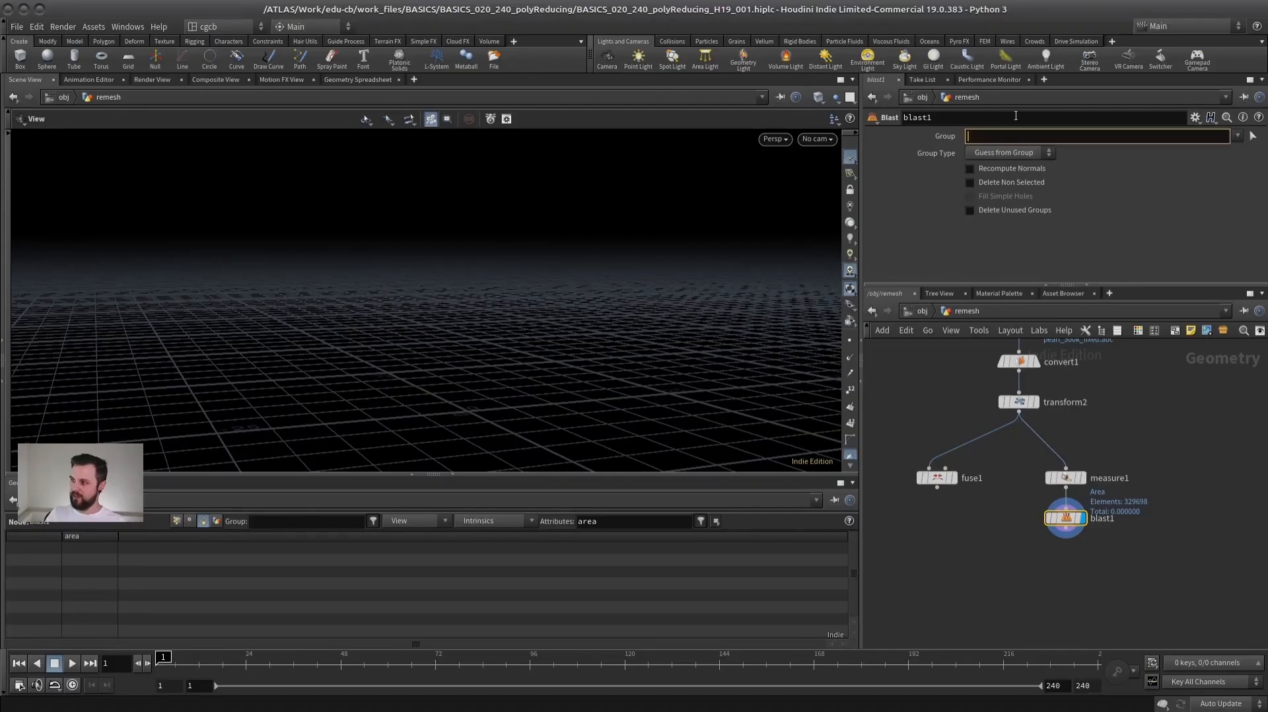
text(@area<0.05)
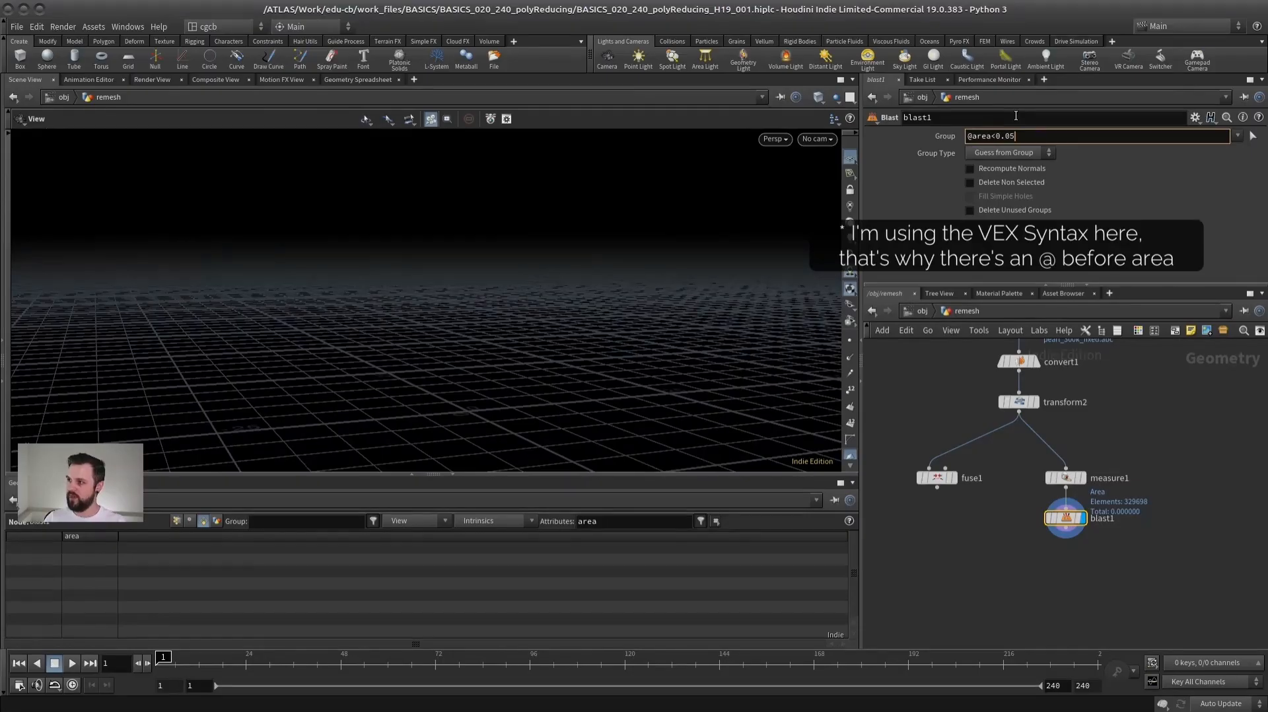
key(Return)
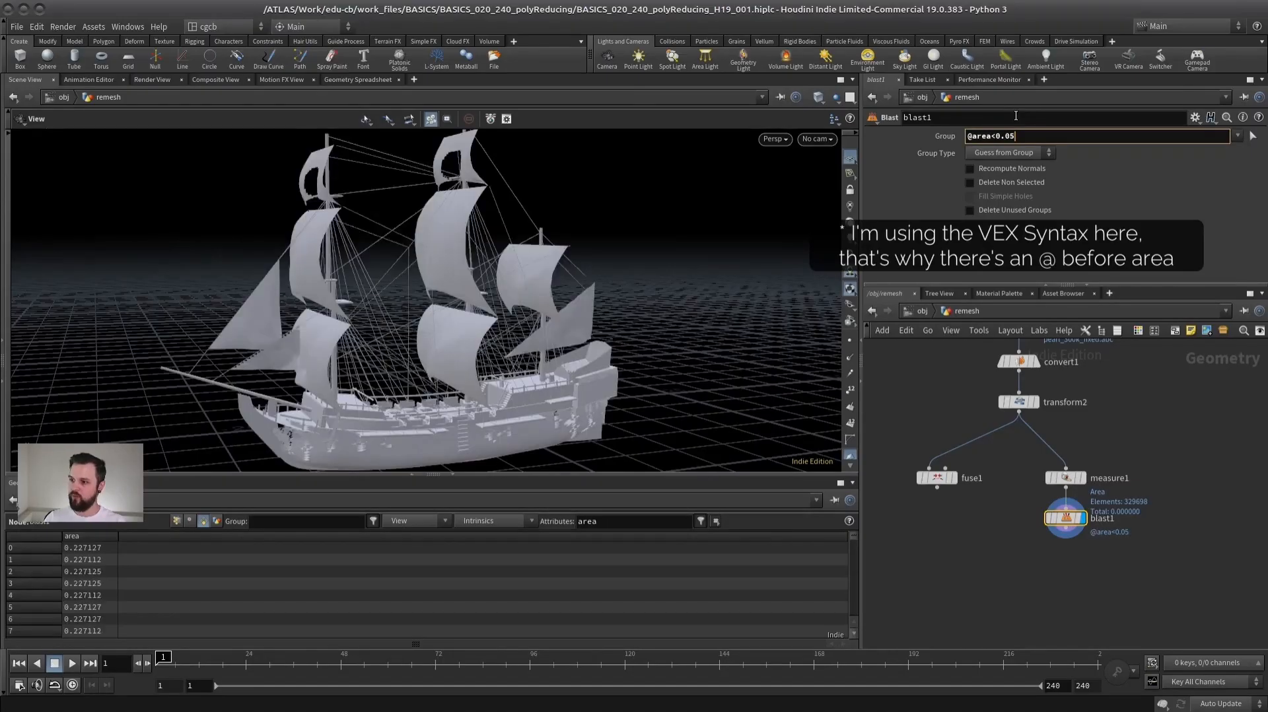
key(BackSpace)
key(BackSpace)
text(1)
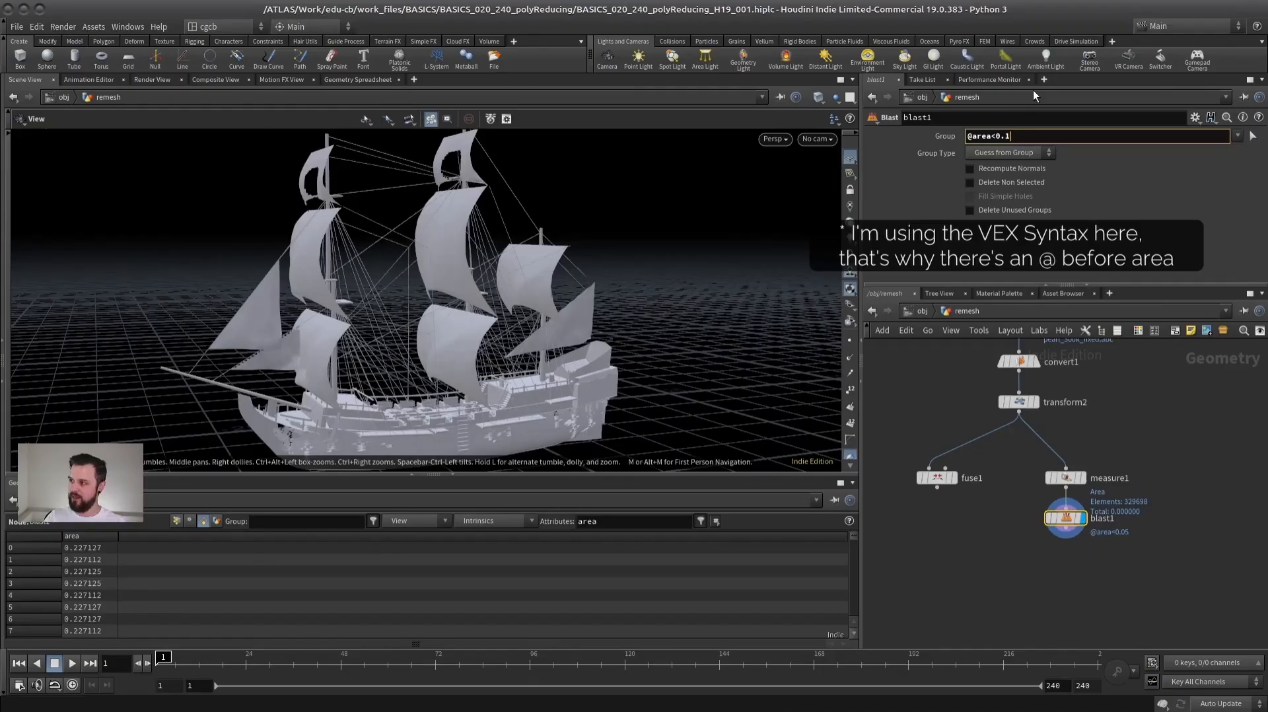
key(Return)
drag(453, 300, 396, 376)
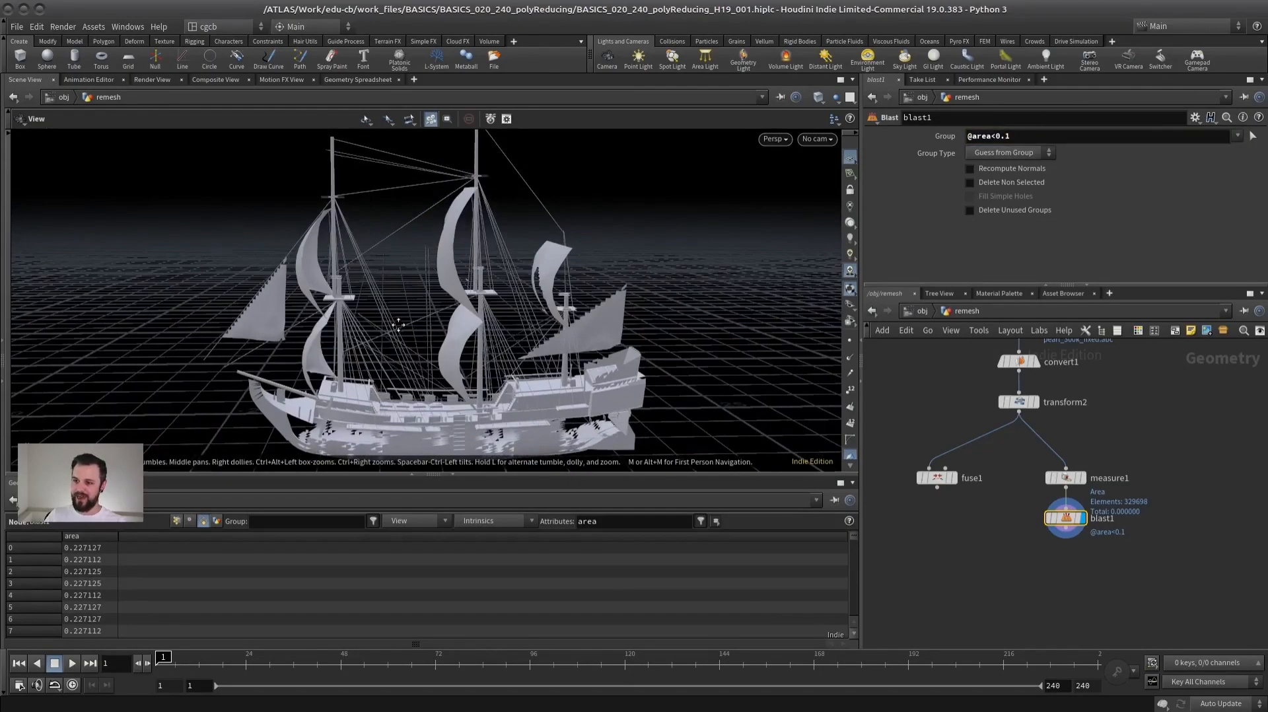
right_drag(397, 375, 433, 288)
drag(433, 289, 749, 191)
click(1030, 136)
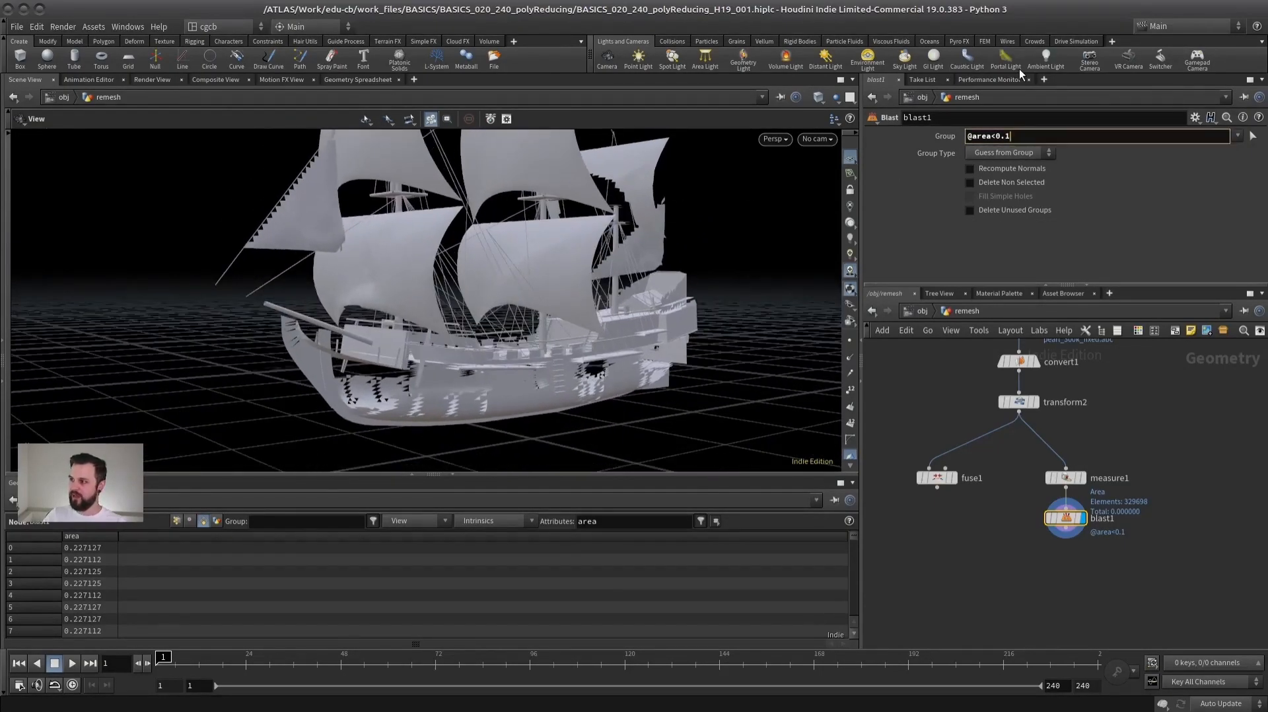
key(BackSpace)
text(2)
key(Return)
drag(499, 276, 526, 340)
right_drag(526, 339, 462, 344)
middle_drag(462, 245, 442, 344)
drag(441, 343, 416, 255)
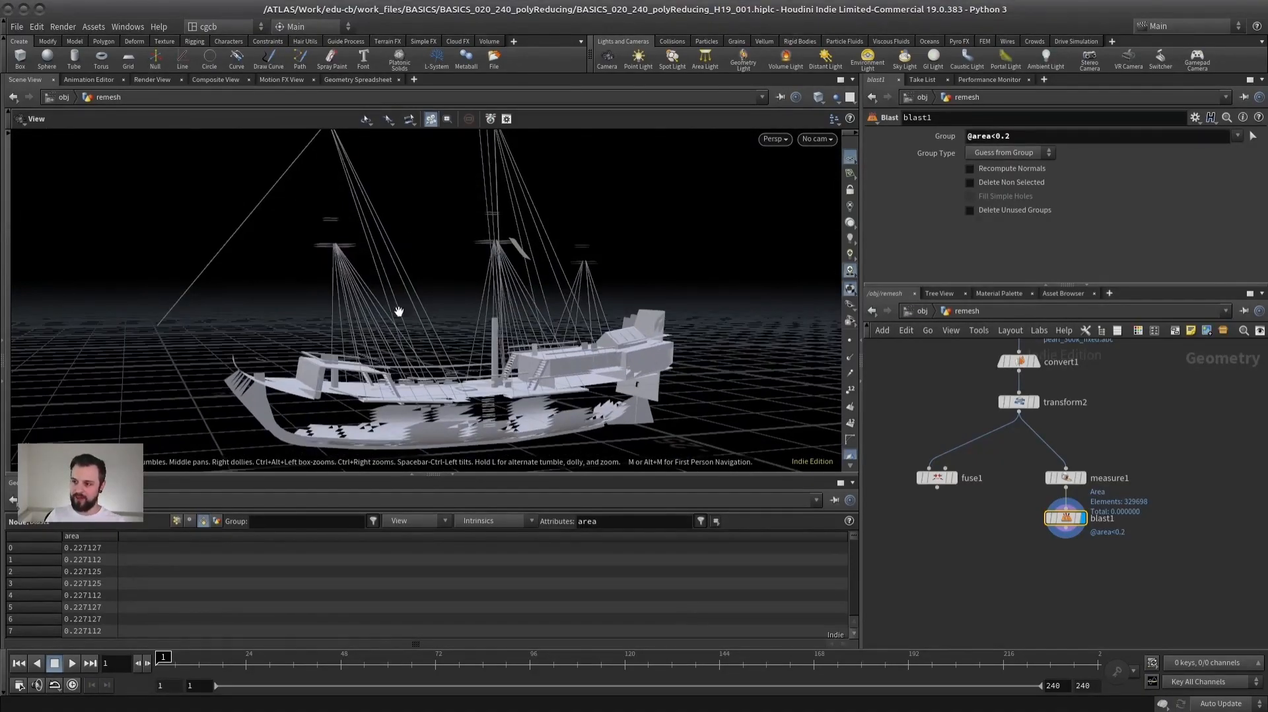
scroll(470, 381, up, 5)
key(w)
key(w)
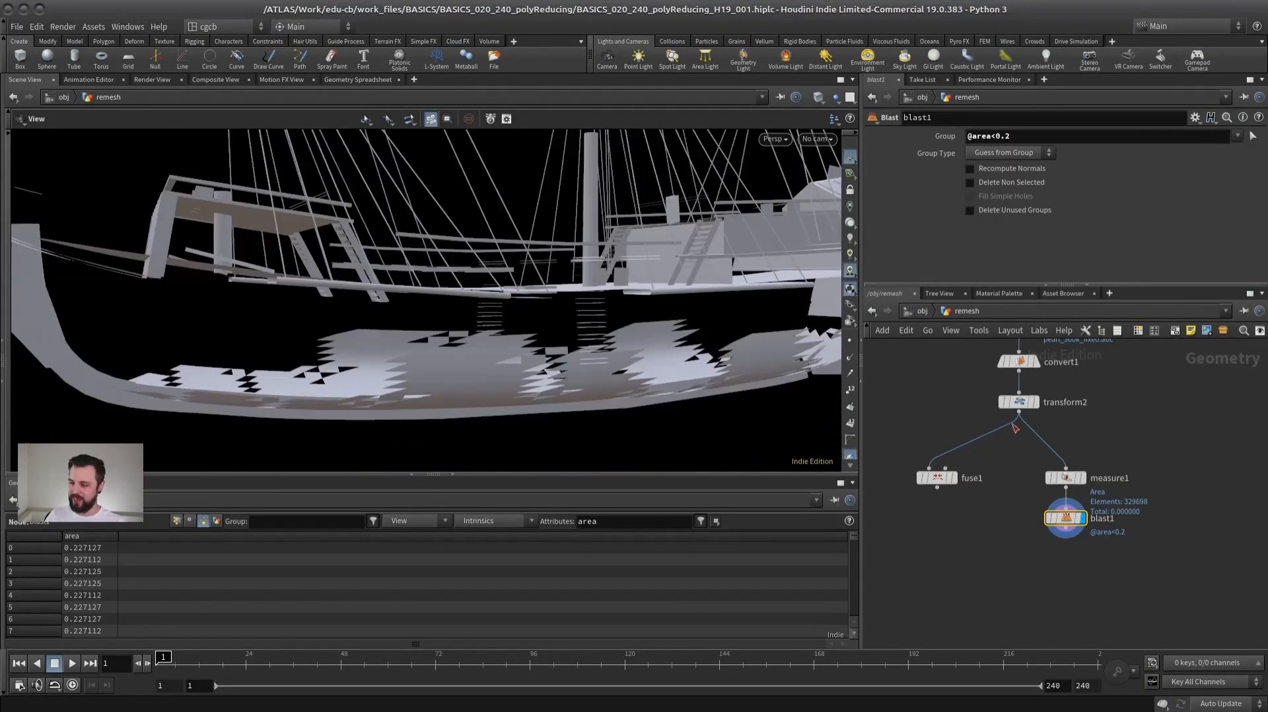
- Move measure1 and blast1 together further away from transform2 to free space between them
middle_drag(910, 386, 896, 419)
drag(1134, 483, 1011, 580)
drag(1052, 512, 1086, 541)
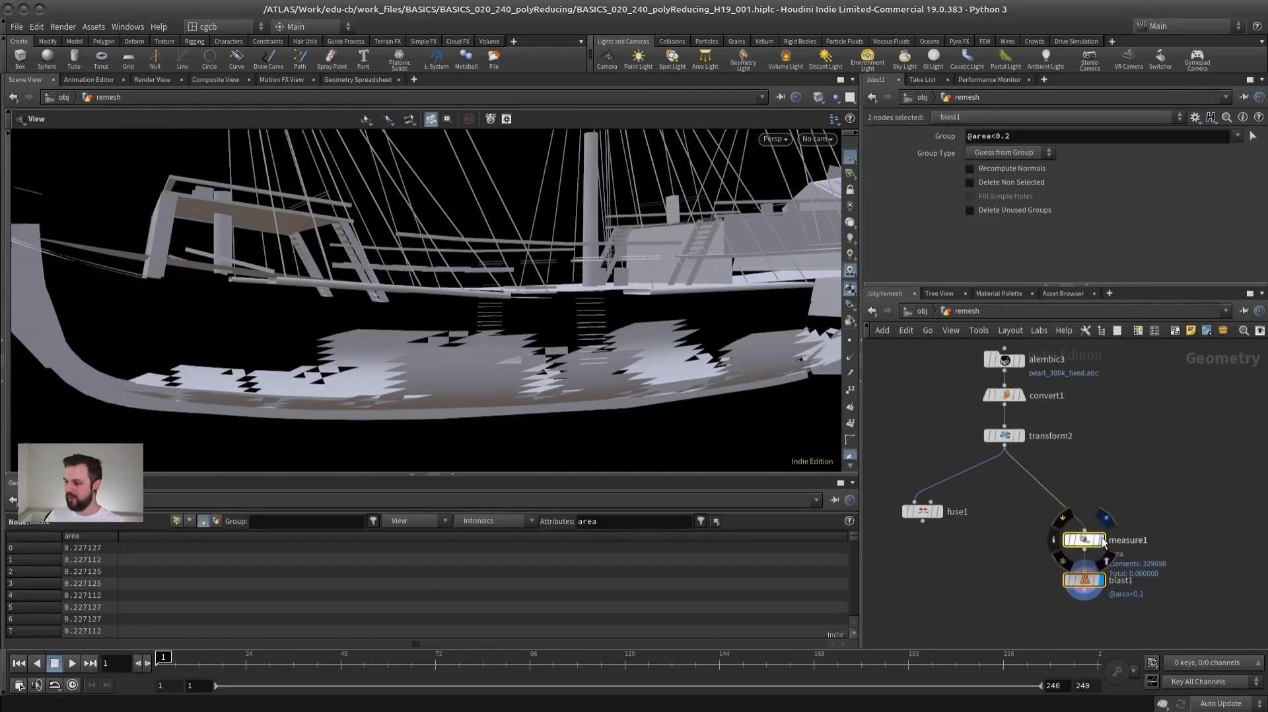
- Display measure1 in wire-over-shaded mode and examine the polygon sizes on the ship's hull and sails
click(1101, 540)
scroll(476, 248, down, 3)
drag(477, 248, 542, 231)
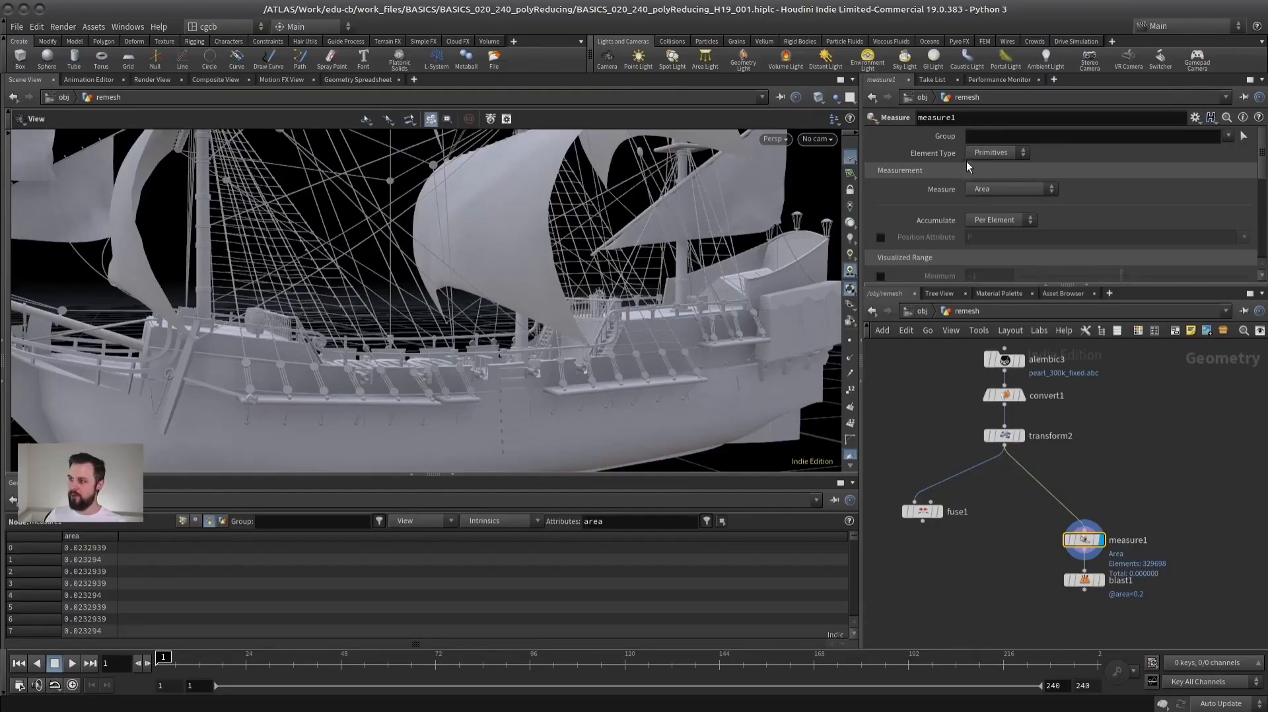
key(shift+w)
scroll(339, 311, up, 6)
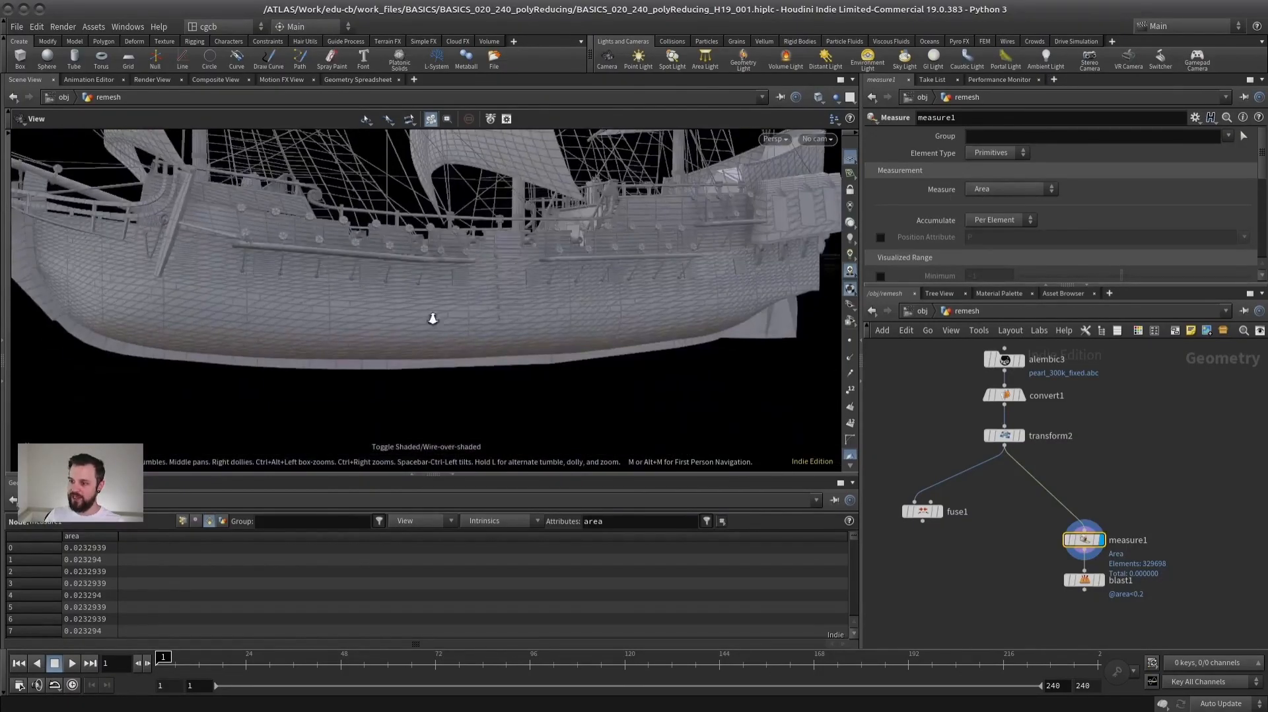
scroll(477, 297, down, 8)
drag(433, 232, 494, 155)
drag(556, 213, 529, 228)
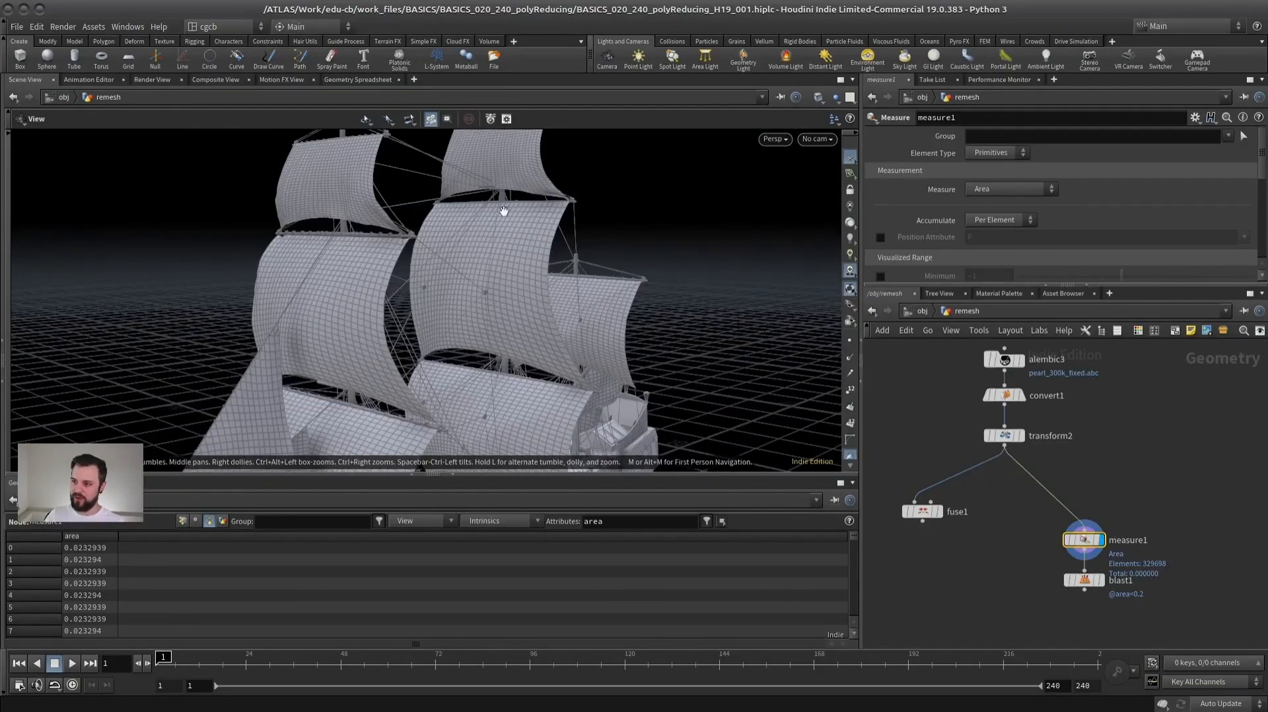
- Set measure1's Accumulate to Per Piece and shrink the geometry spreadsheet to enlarge the viewport
click(1009, 220)
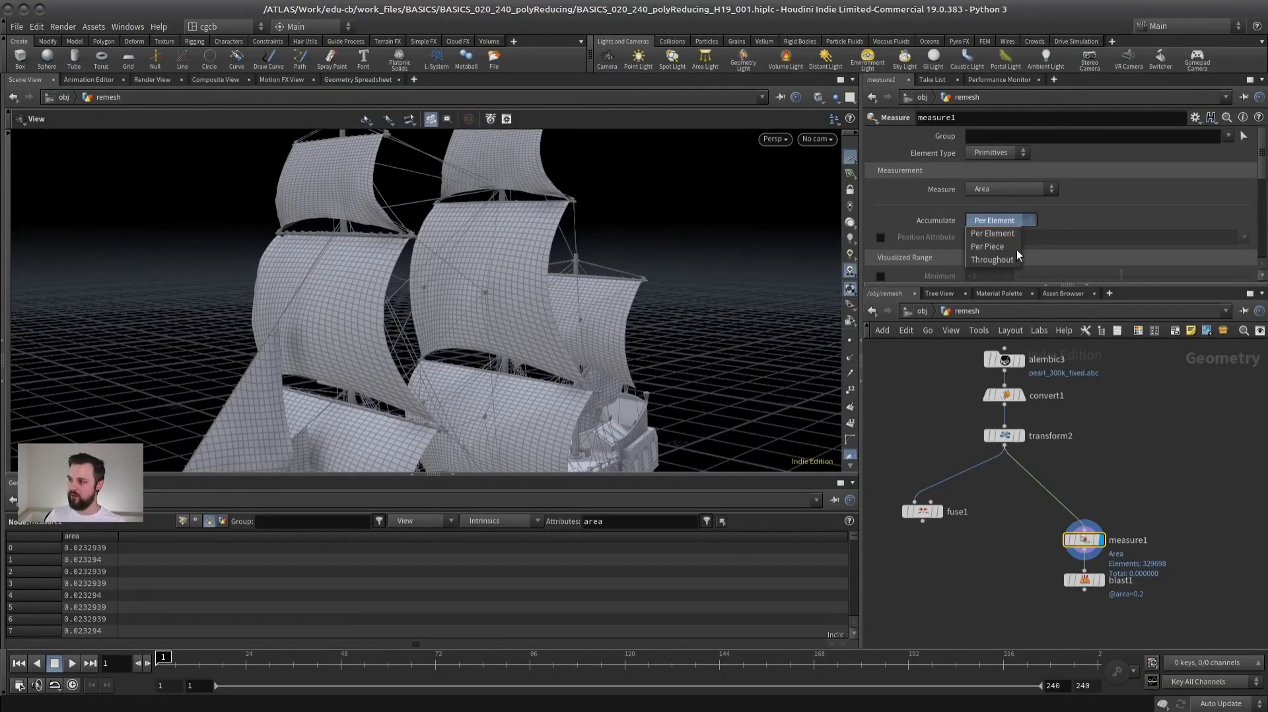
click(992, 246)
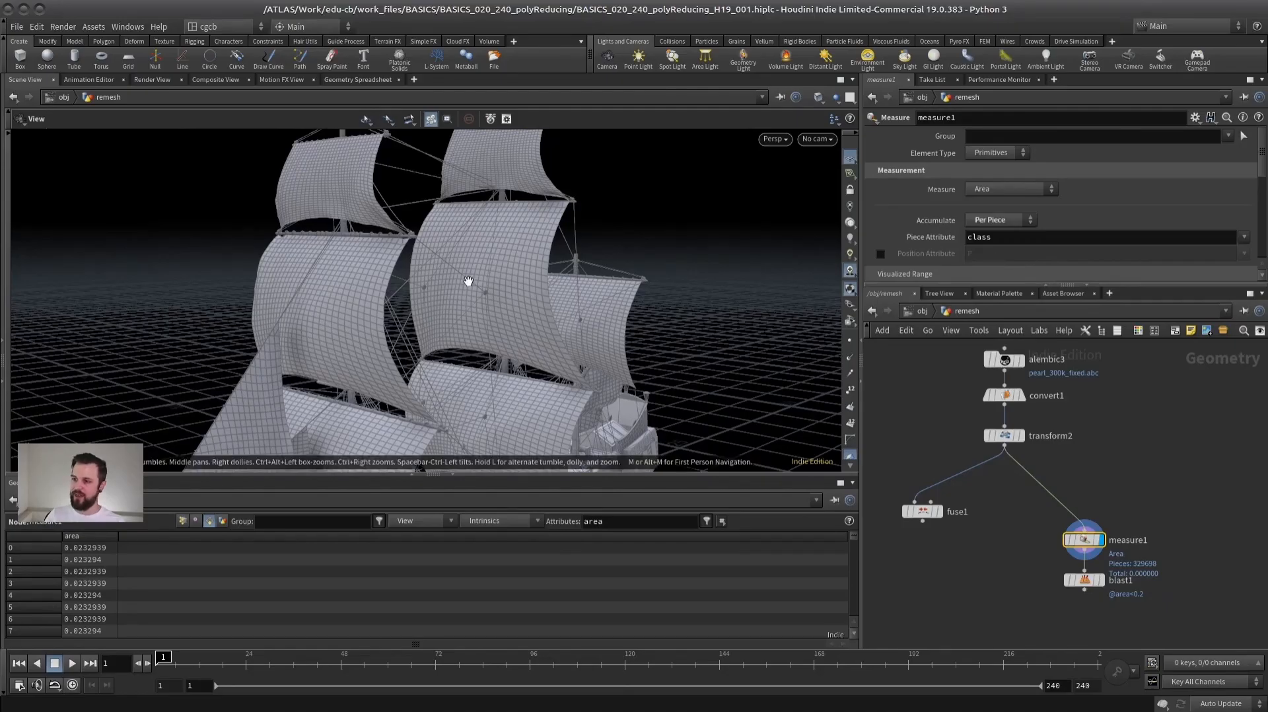
drag(488, 476, 486, 543)
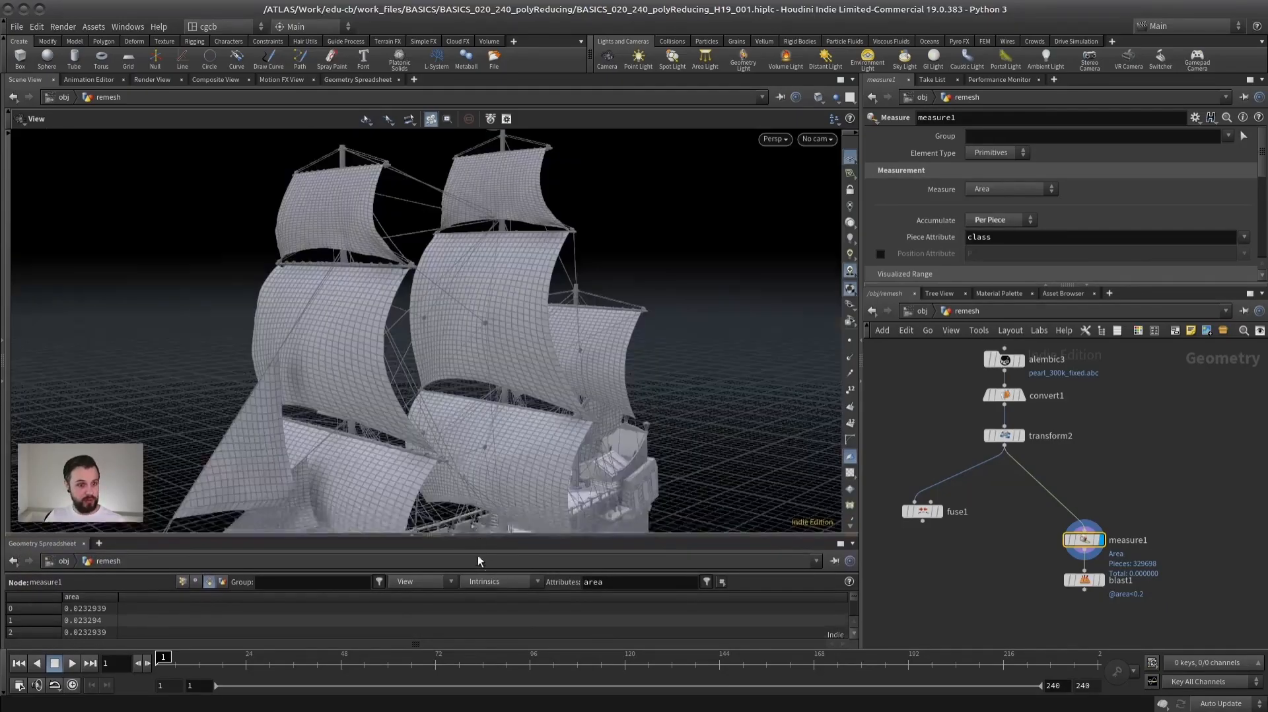
drag(585, 380, 521, 322)
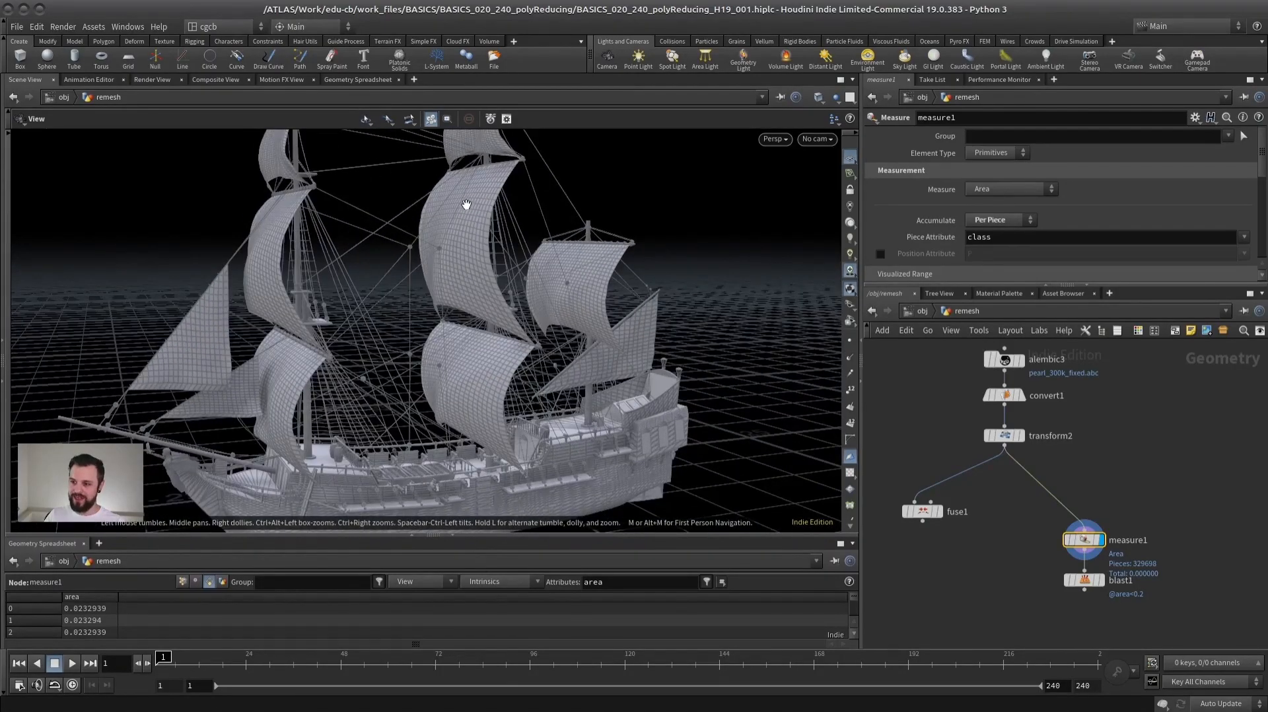
drag(1004, 238, 896, 328)
click(1010, 237)
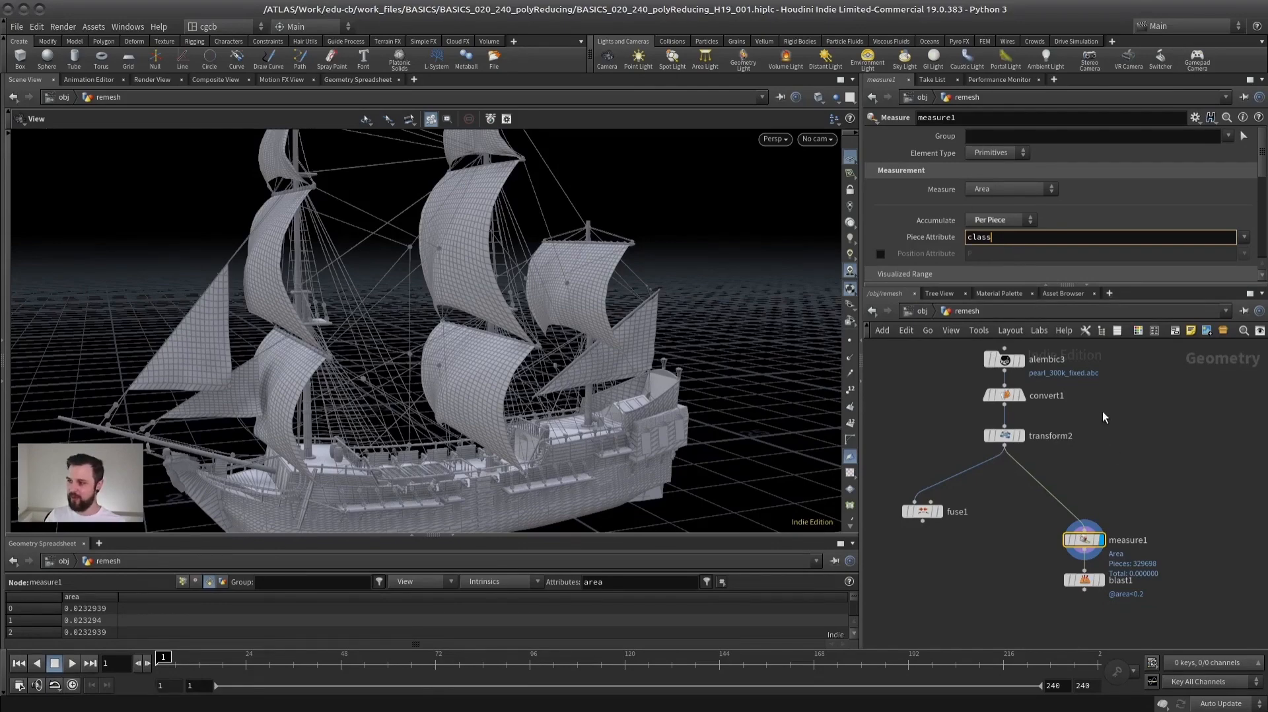
- Insert a Connectivity node between transform2 and measure1
key(Tab)
text(conn)
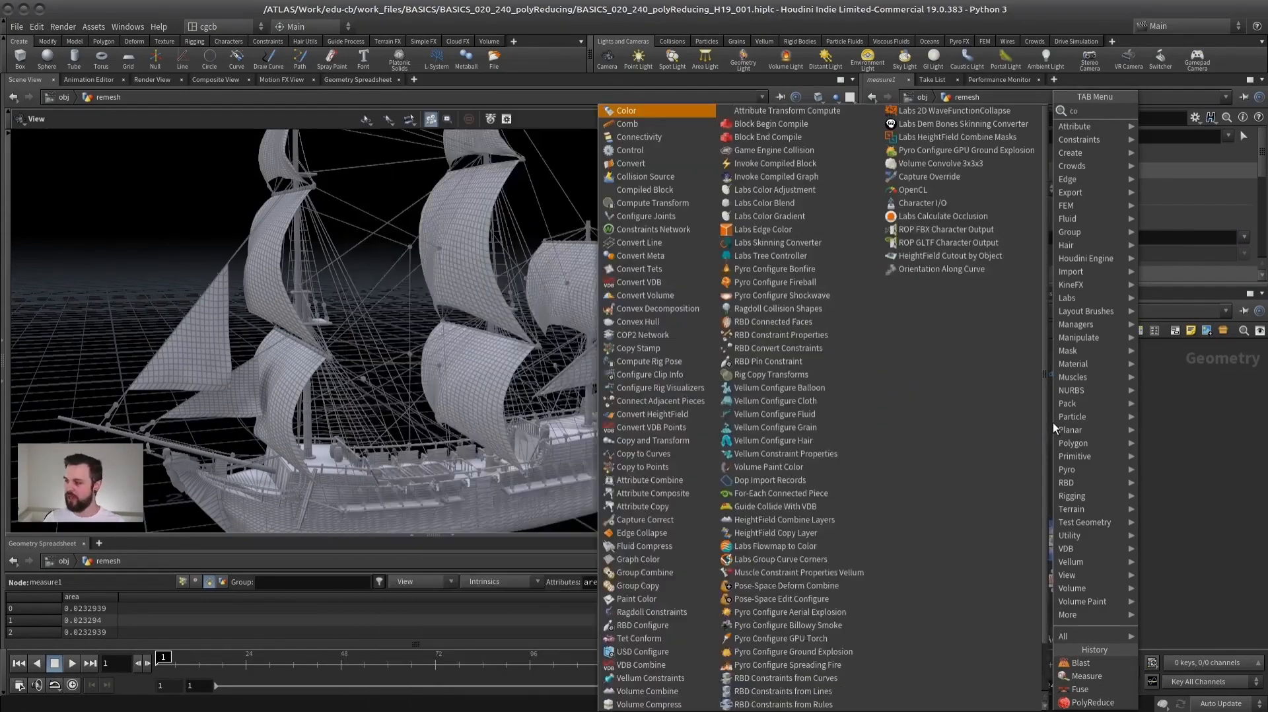
key(Return)
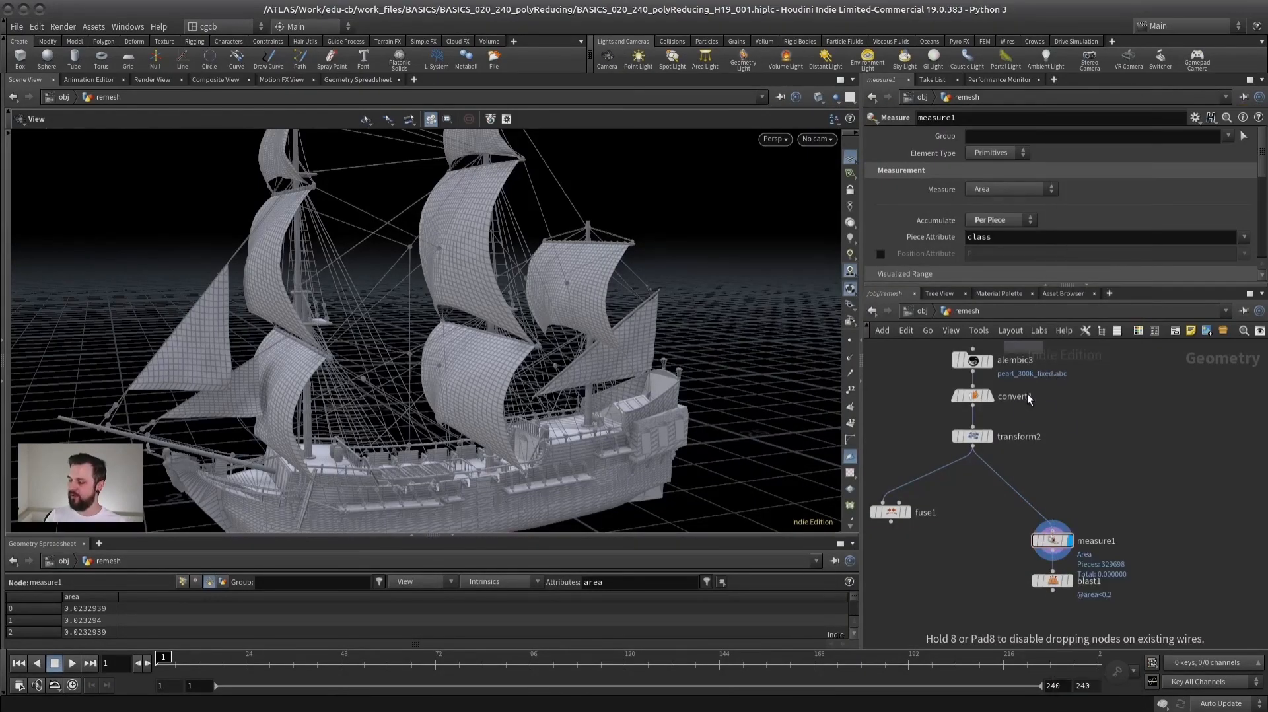
click(1022, 490)
drag(1025, 494, 1065, 487)
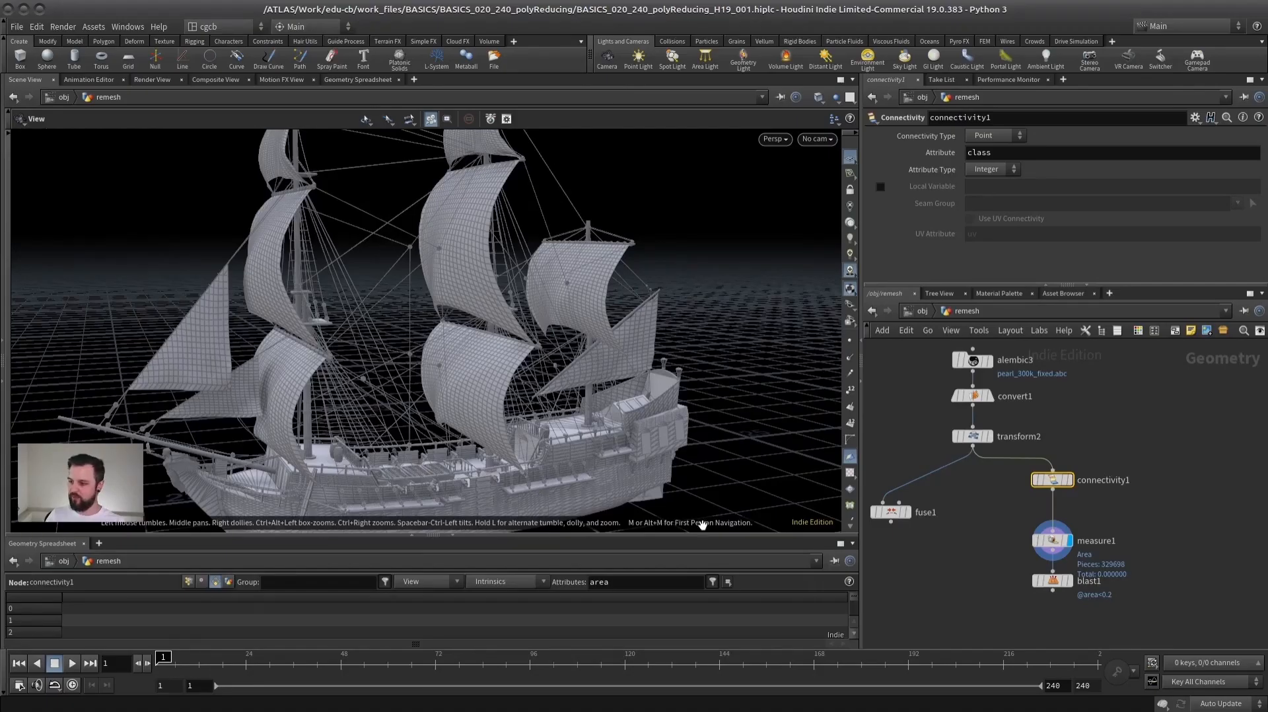
- Enlarge the geometry spreadsheet and compare measure1's area values with connectivity1 bypassed and re-enabled
drag(694, 535, 696, 474)
click(1052, 541)
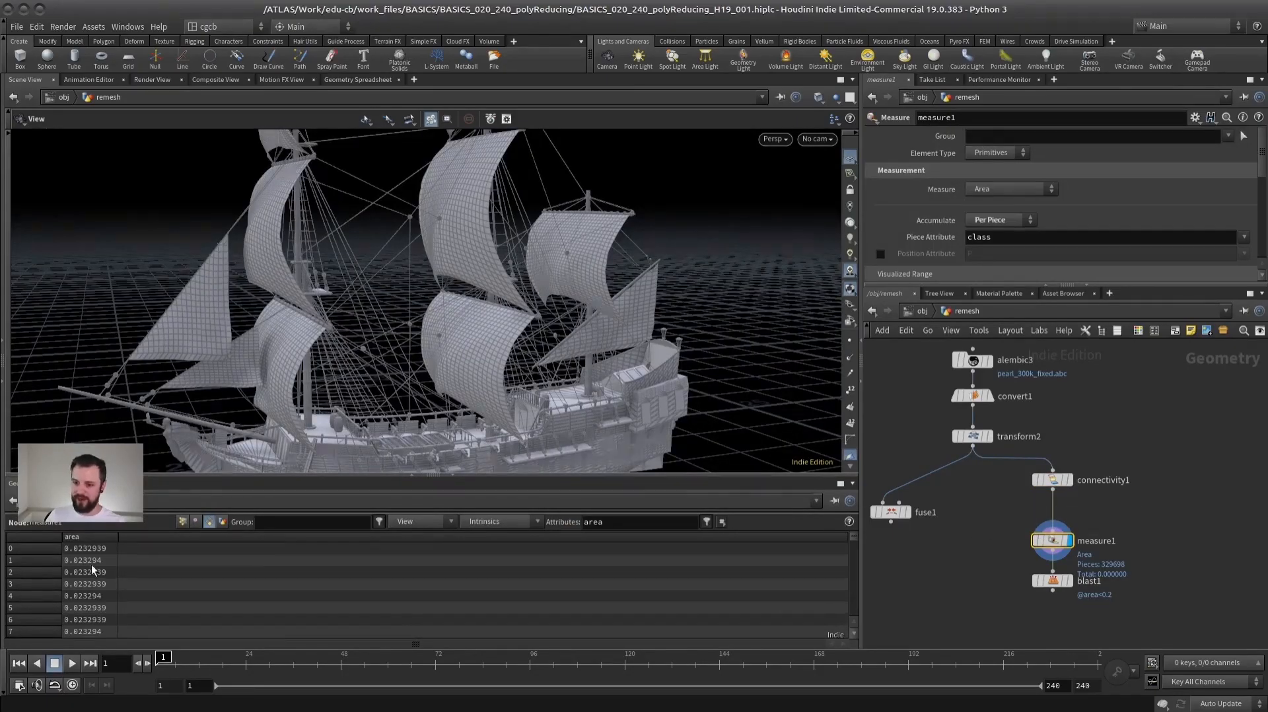
mouse_move(1035, 488)
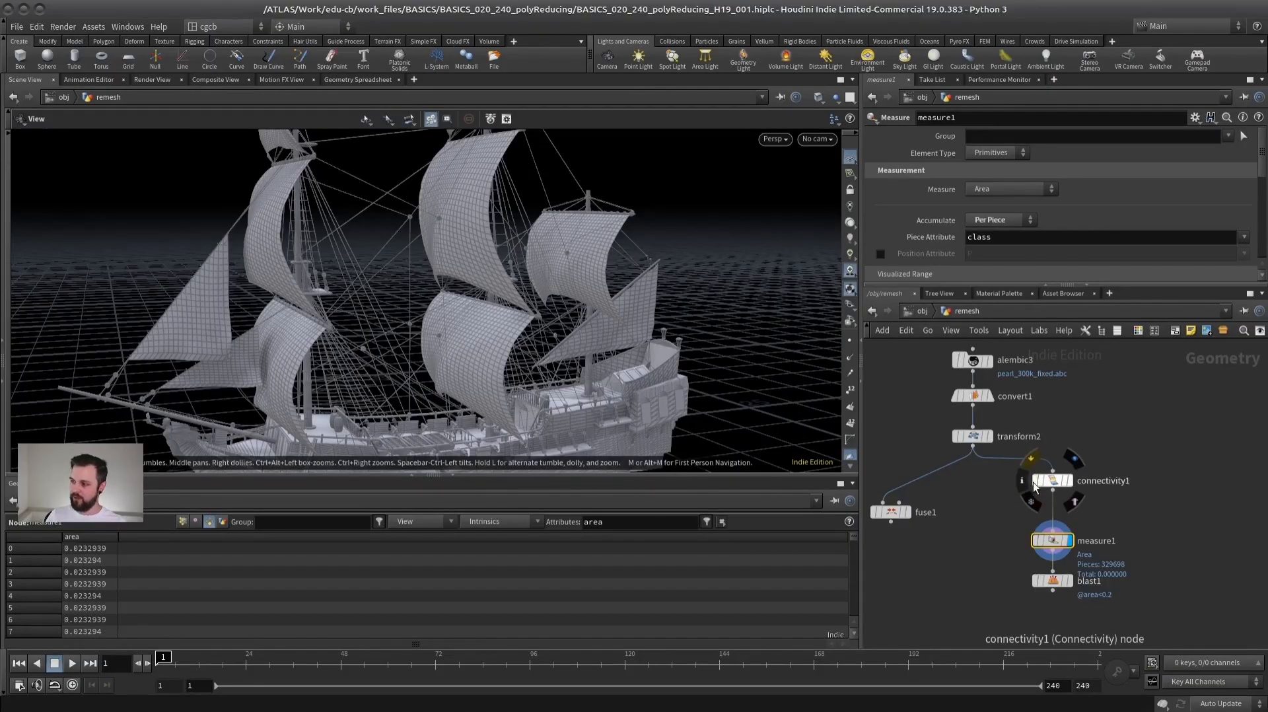
click(1036, 481)
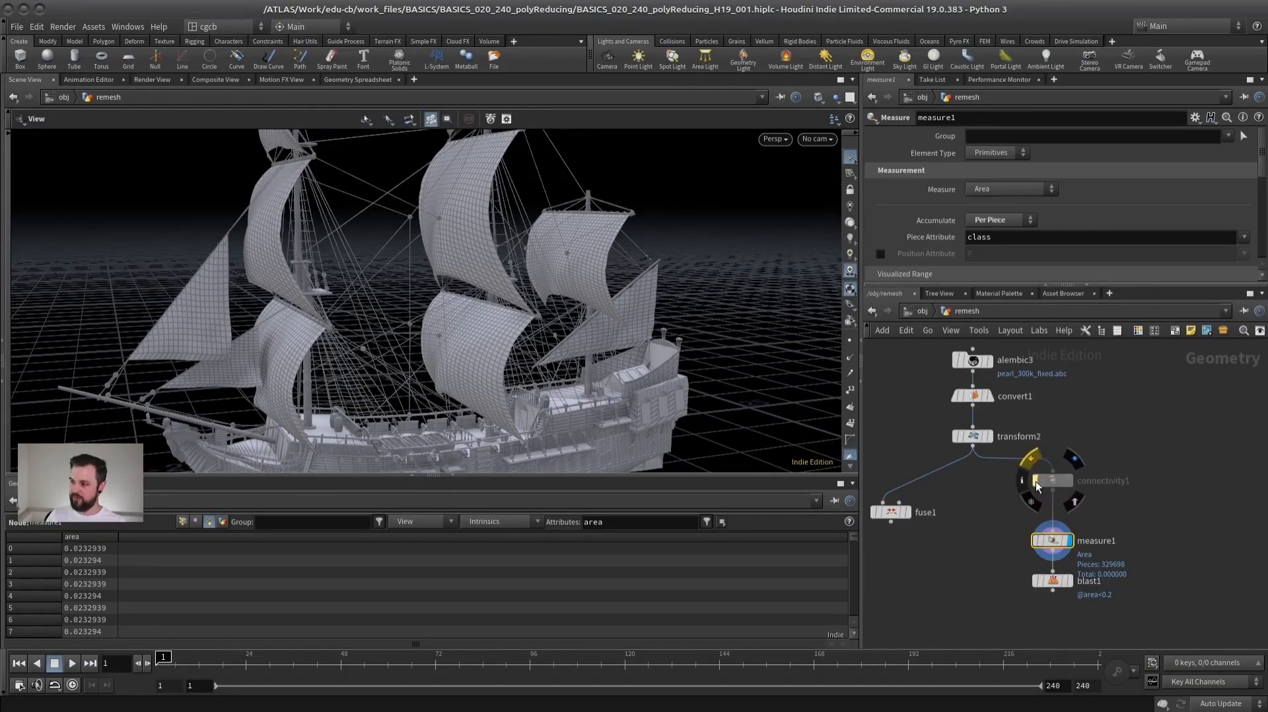
click(1036, 480)
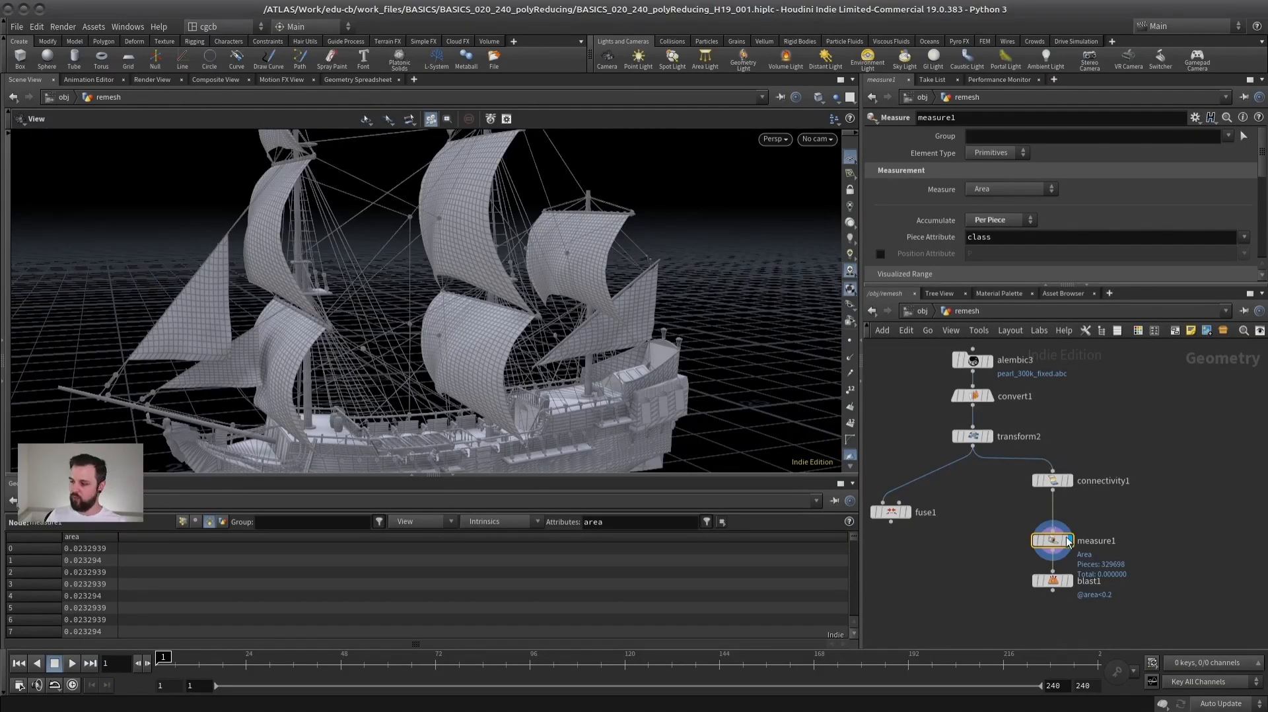
- Display blast1's result on the ship and move measure1 closer to connectivity1, leaving measure1 selected
click(1071, 581)
drag(462, 382, 491, 331)
drag(1055, 539, 1053, 528)
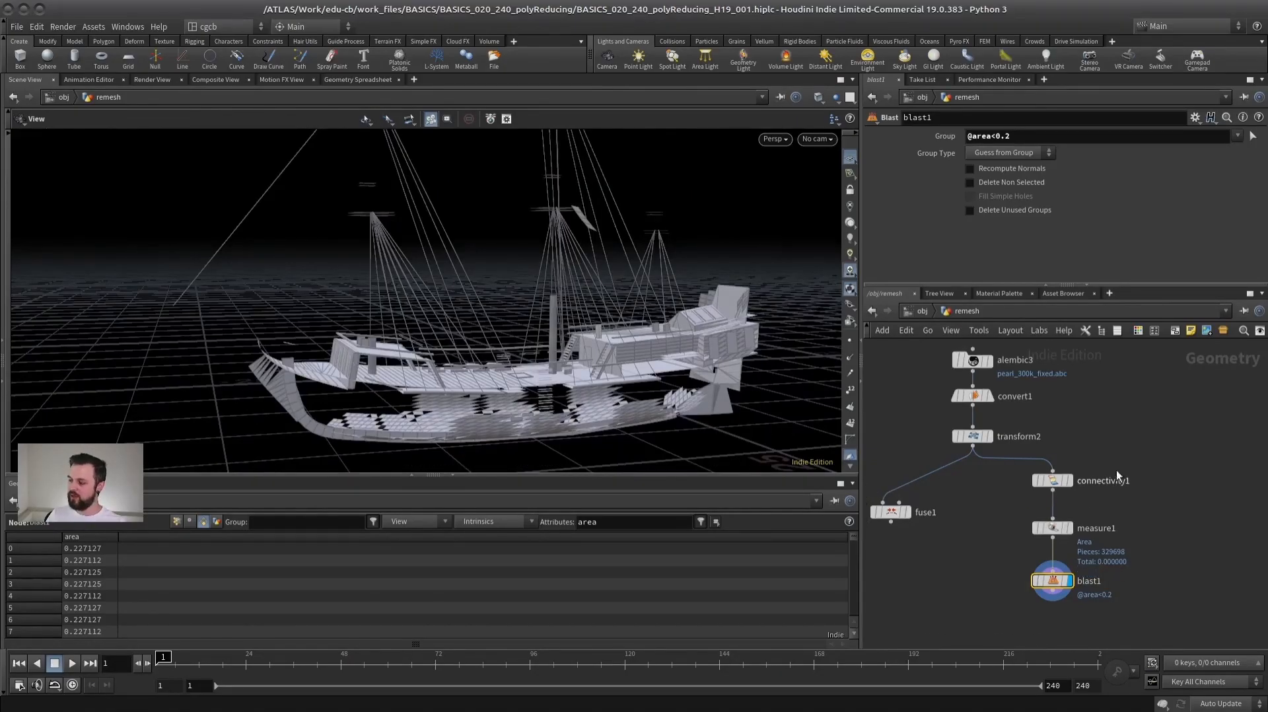
click(1060, 528)
mouse_move(1090, 534)
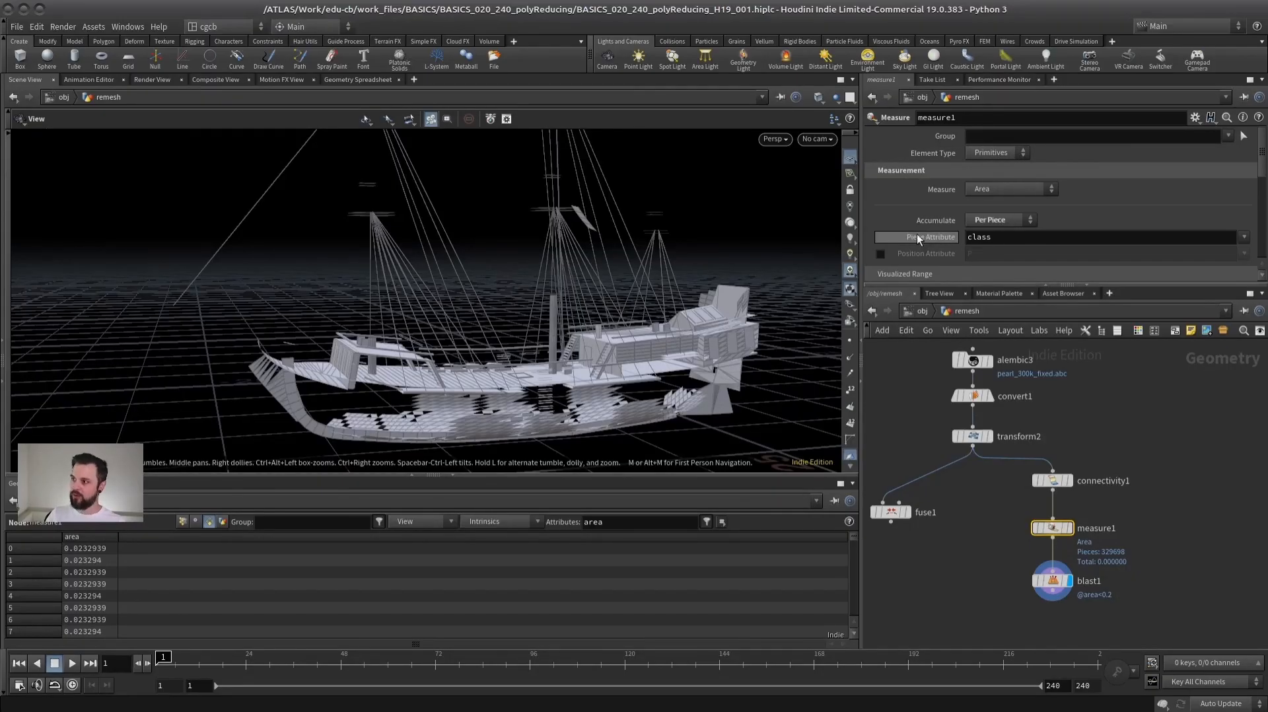
- Set connectivity1's Connectivity Type to Primitive so it matches the primitive-based class attribute used by measure1
double_click(980, 236)
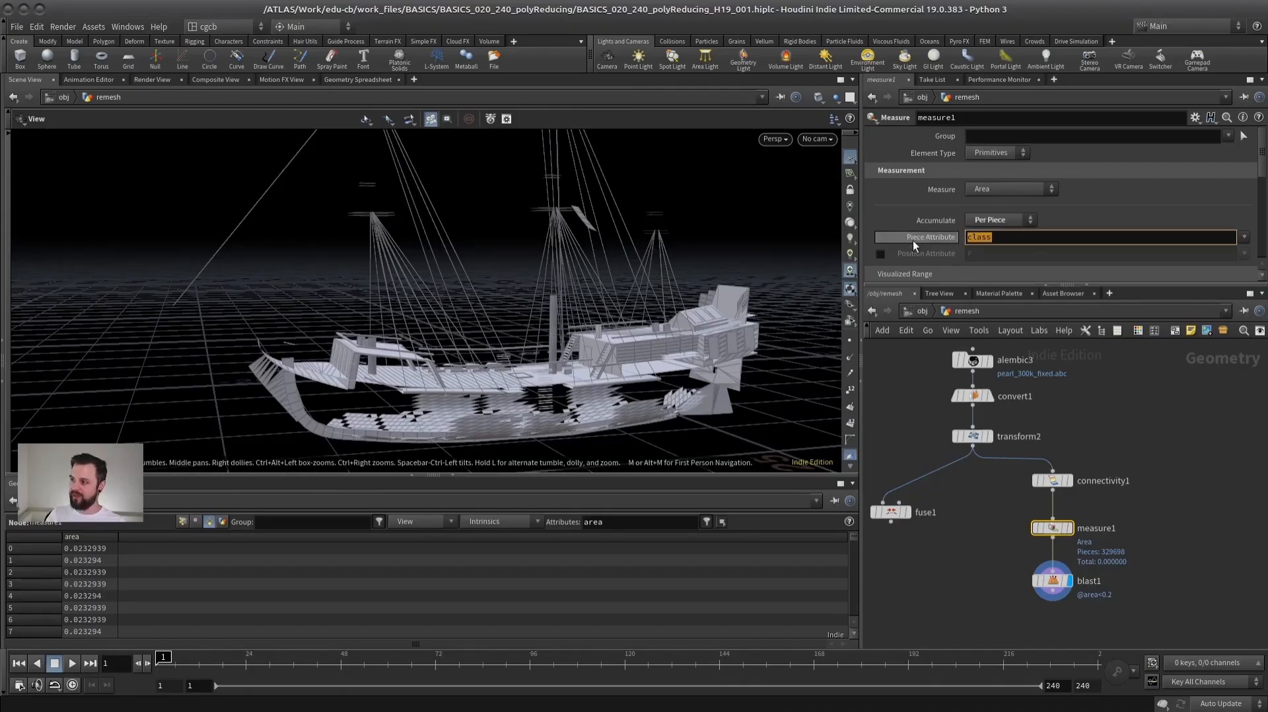
click(1055, 481)
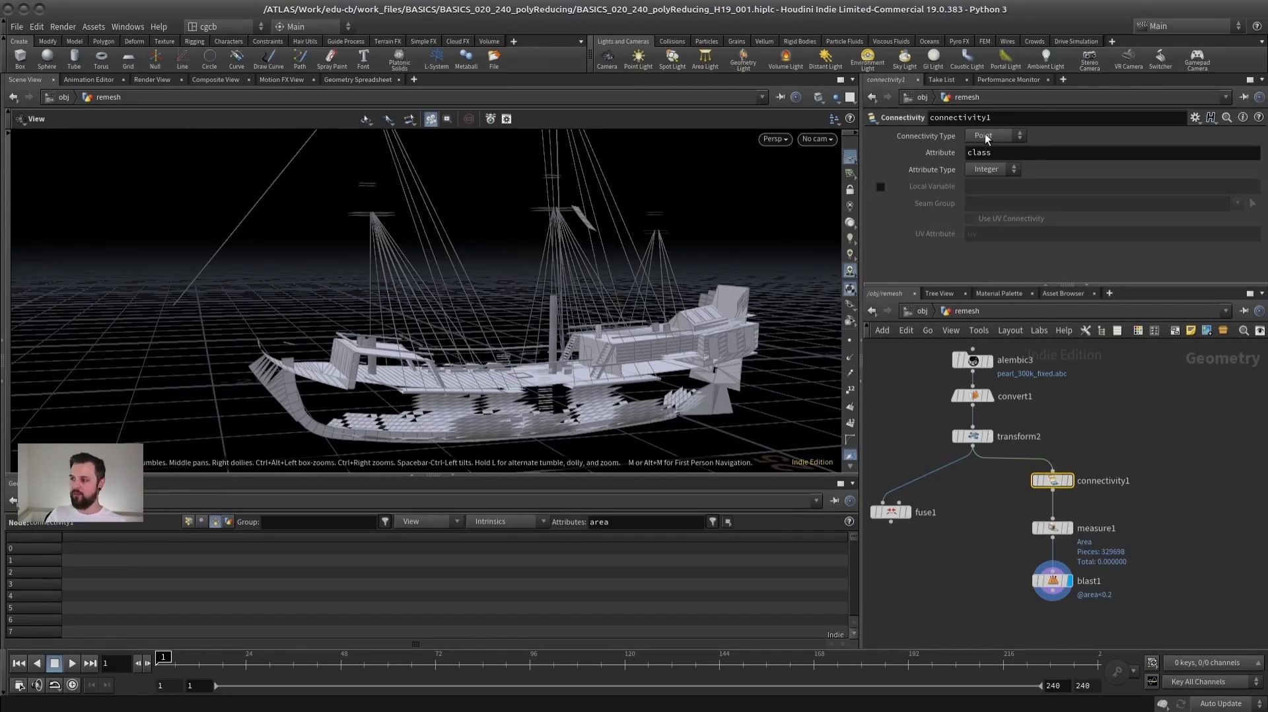
click(987, 137)
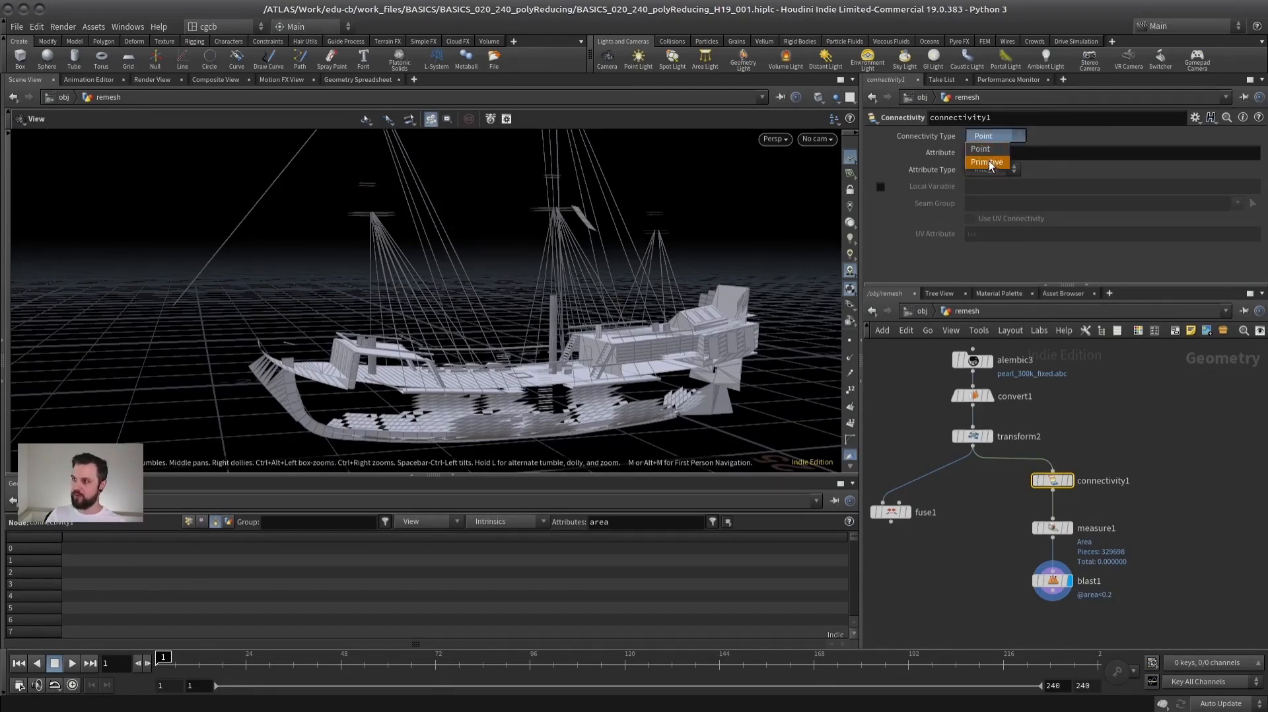
click(988, 162)
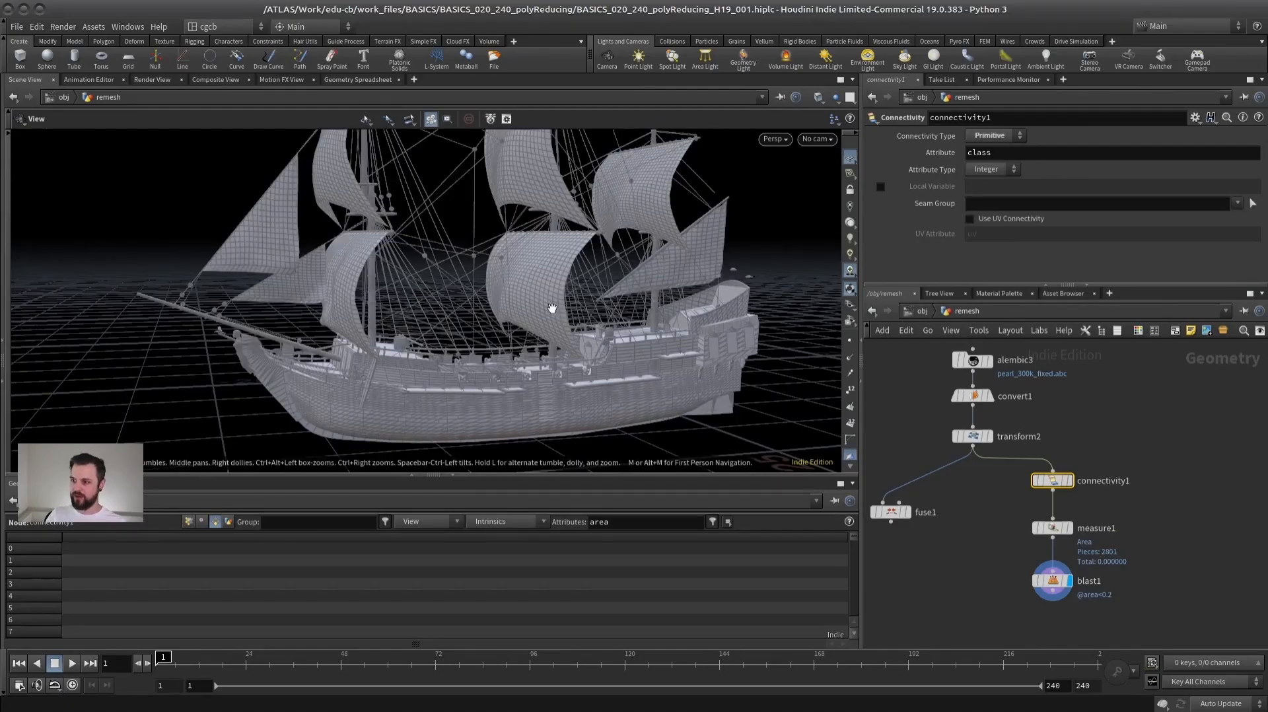
- Display measure1 and compare its area values and the ship with connectivity1 bypassed and re-enabled
click(1052, 527)
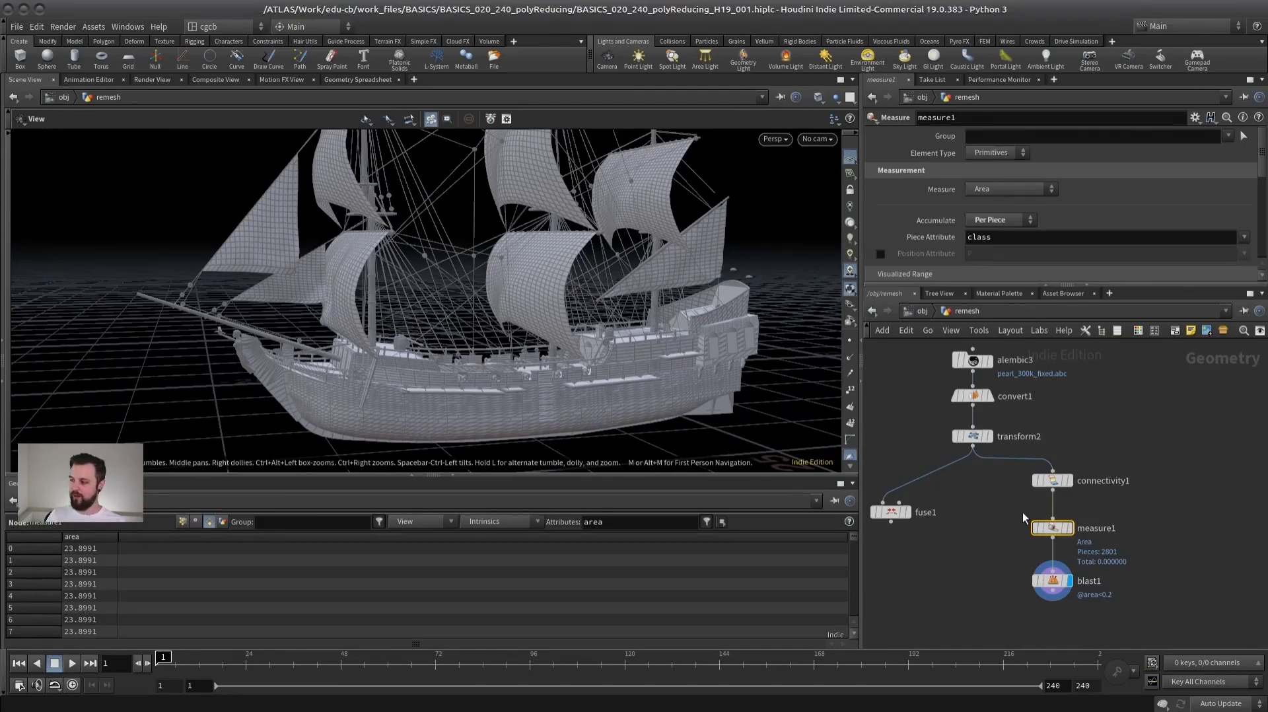
click(1035, 481)
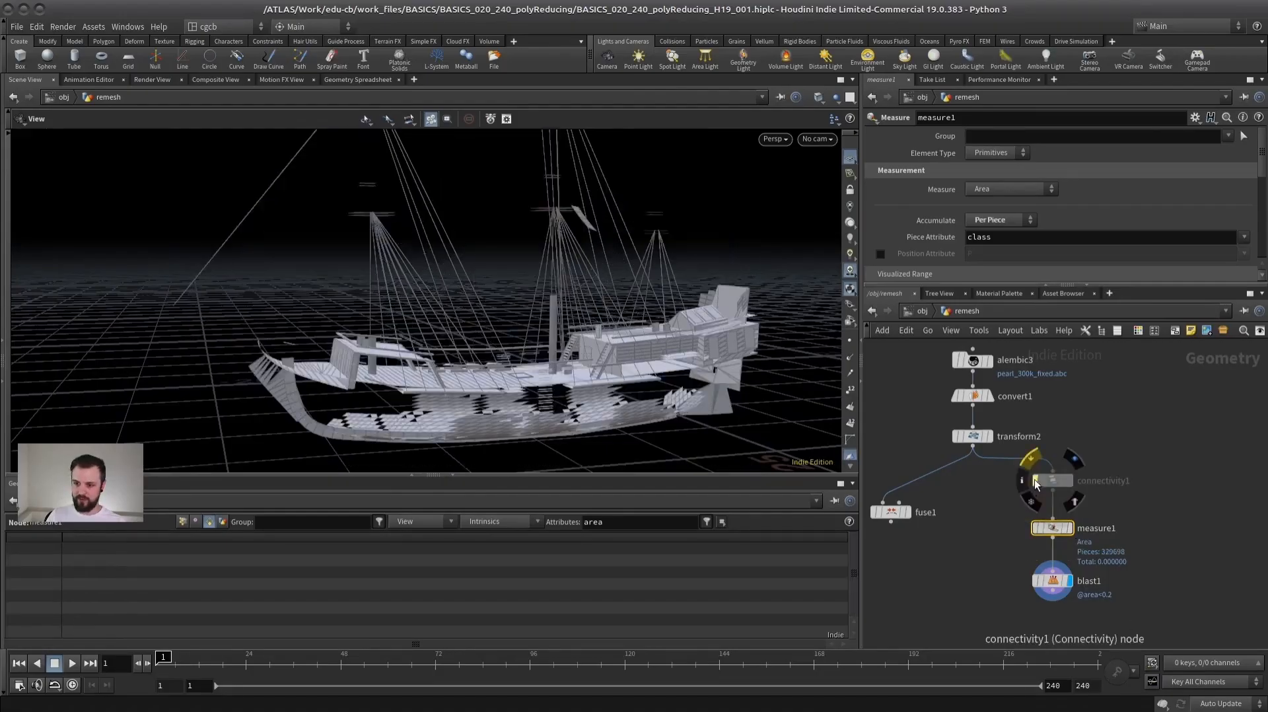
click(1070, 528)
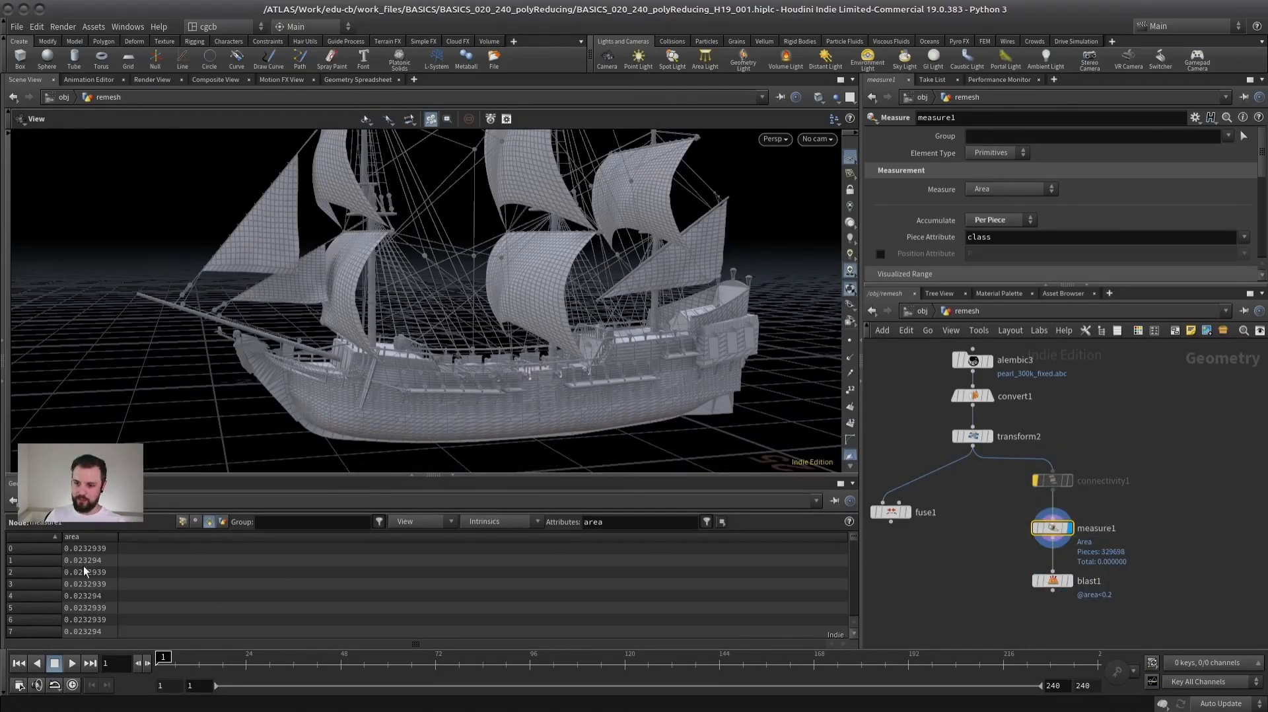
click(1034, 482)
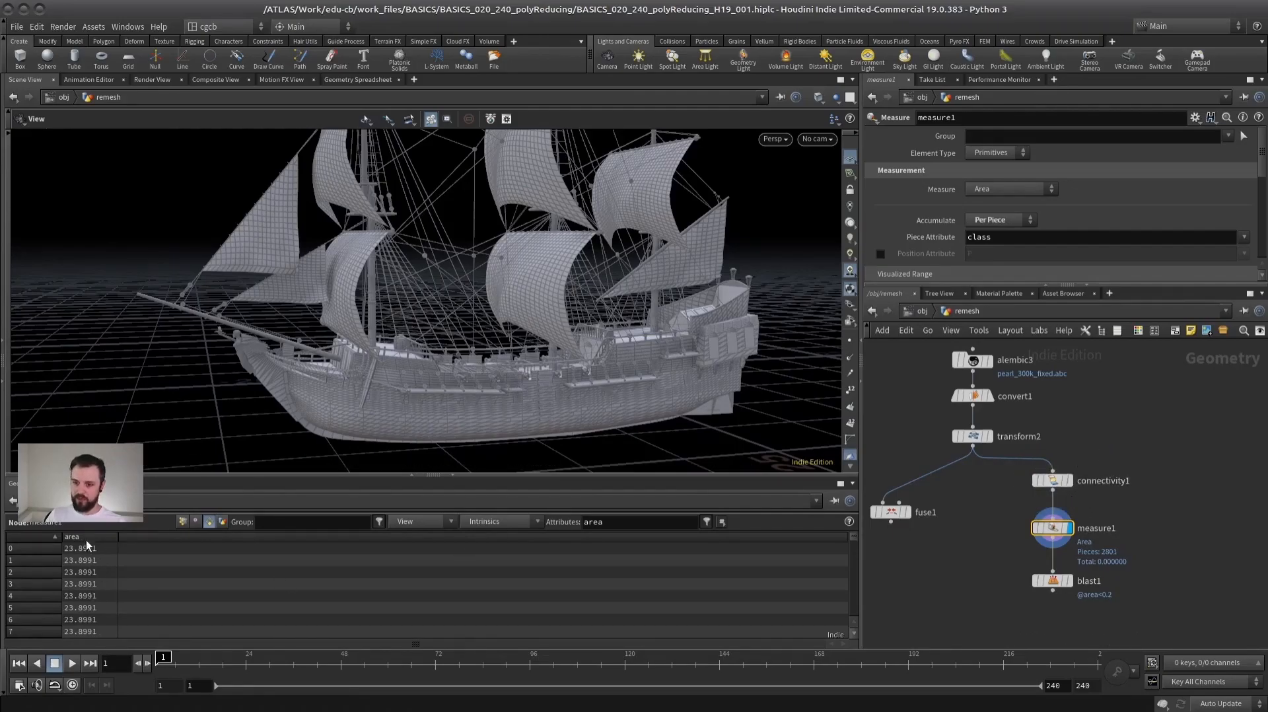
drag(470, 311, 432, 291)
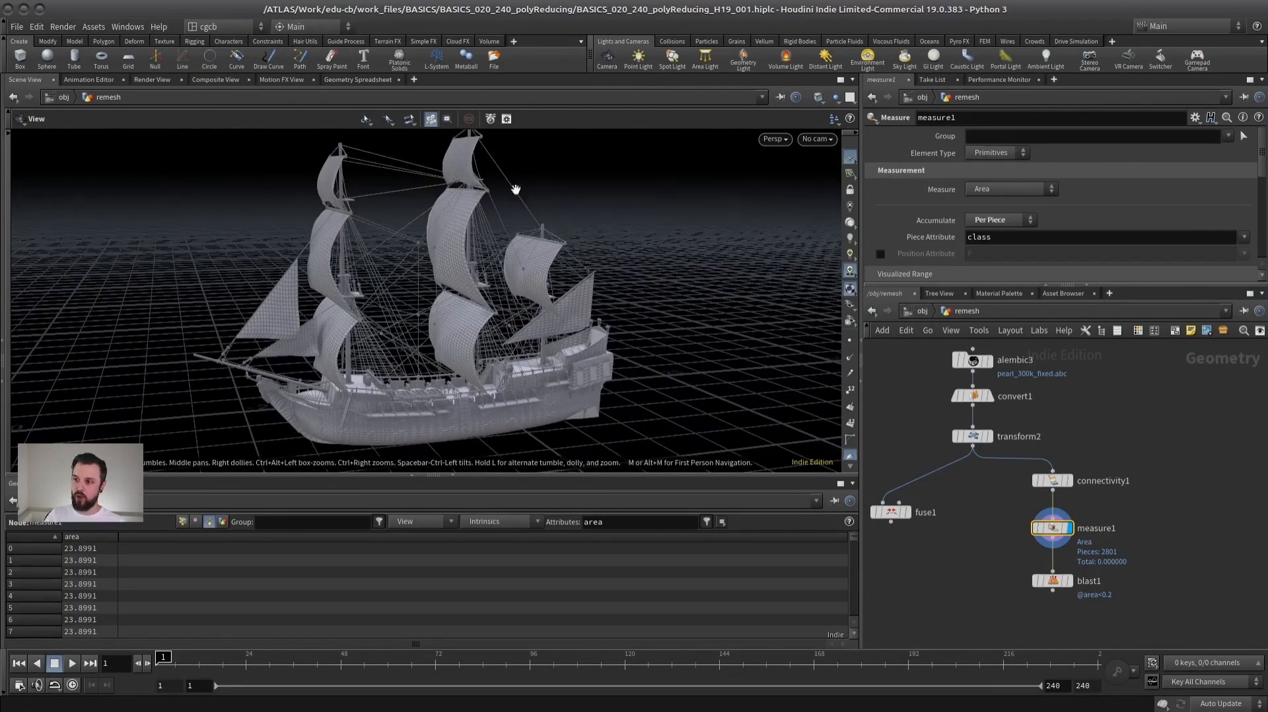
scroll(469, 222, up, 4)
drag(487, 232, 503, 260)
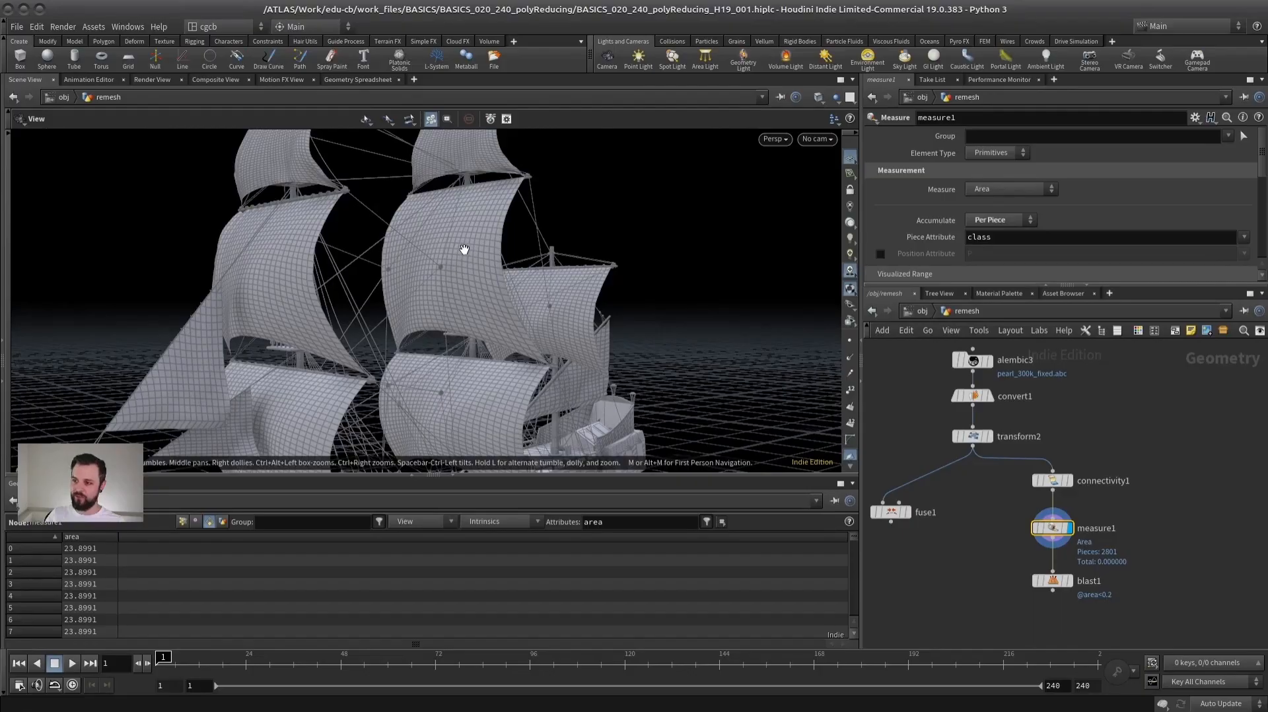
middle_drag(1105, 477, 1125, 425)
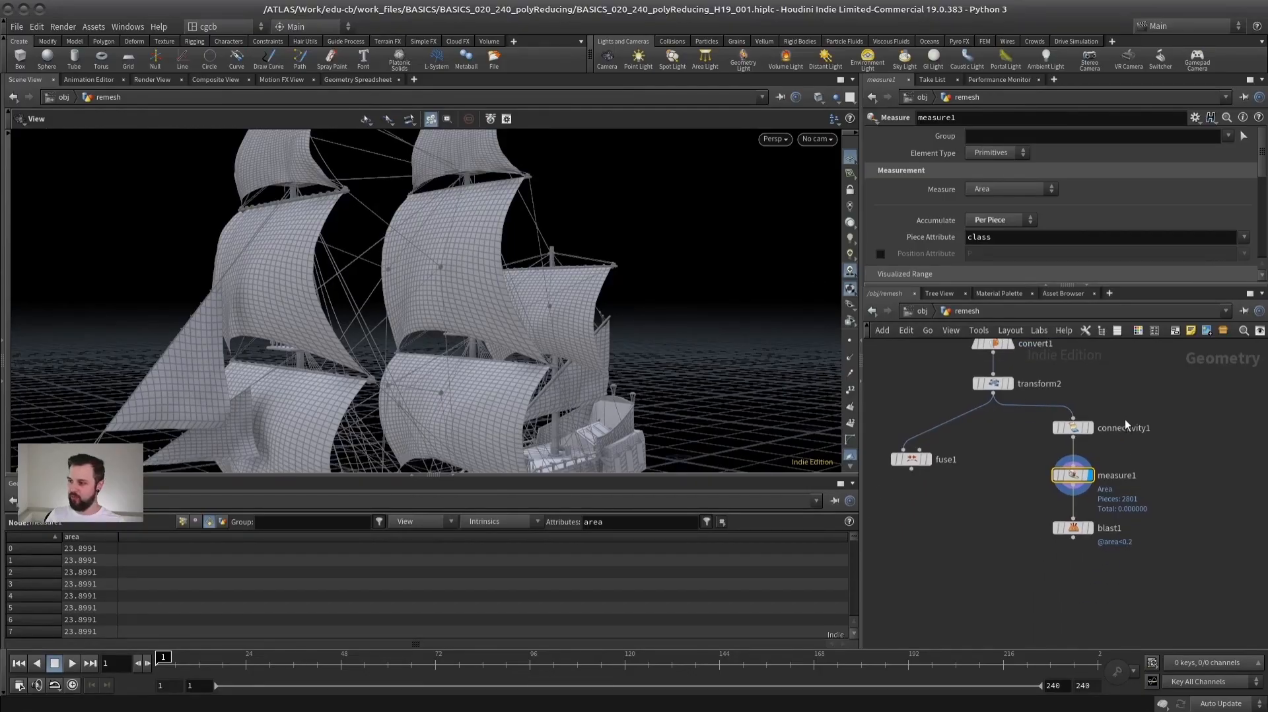
click(1088, 528)
drag(475, 350, 407, 328)
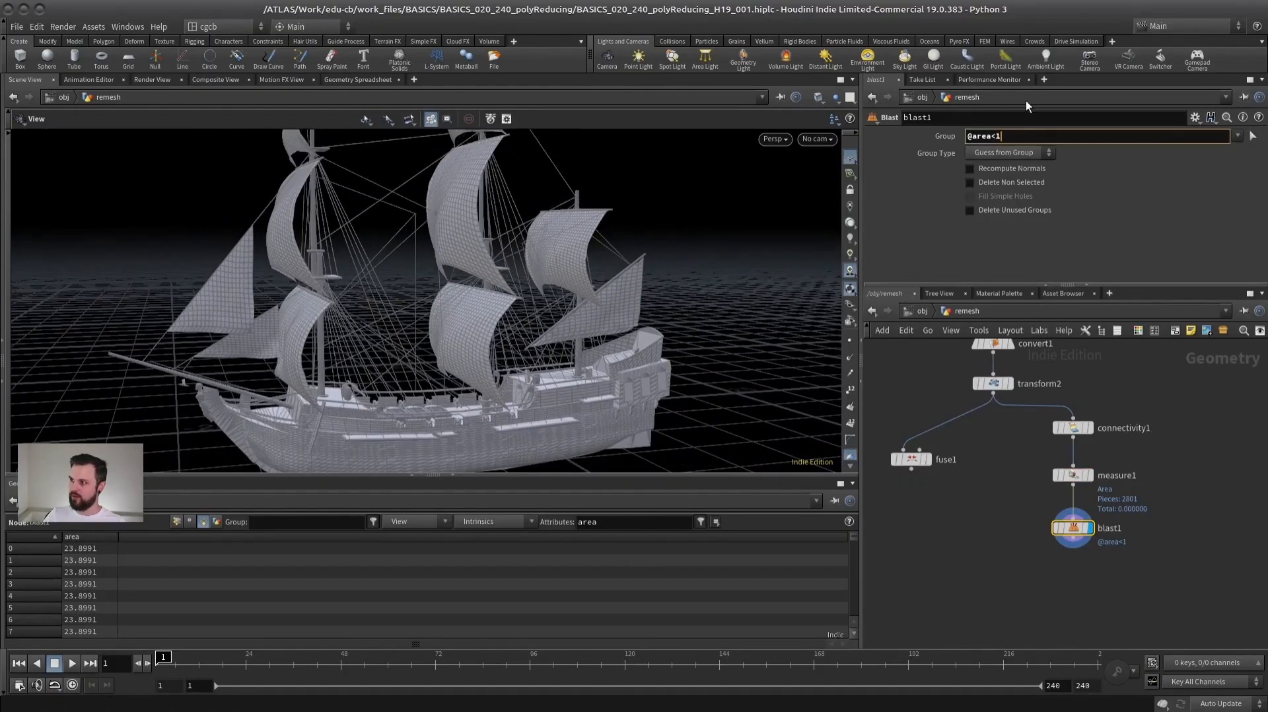
key(BackSpace)
text(2)
key(Return)
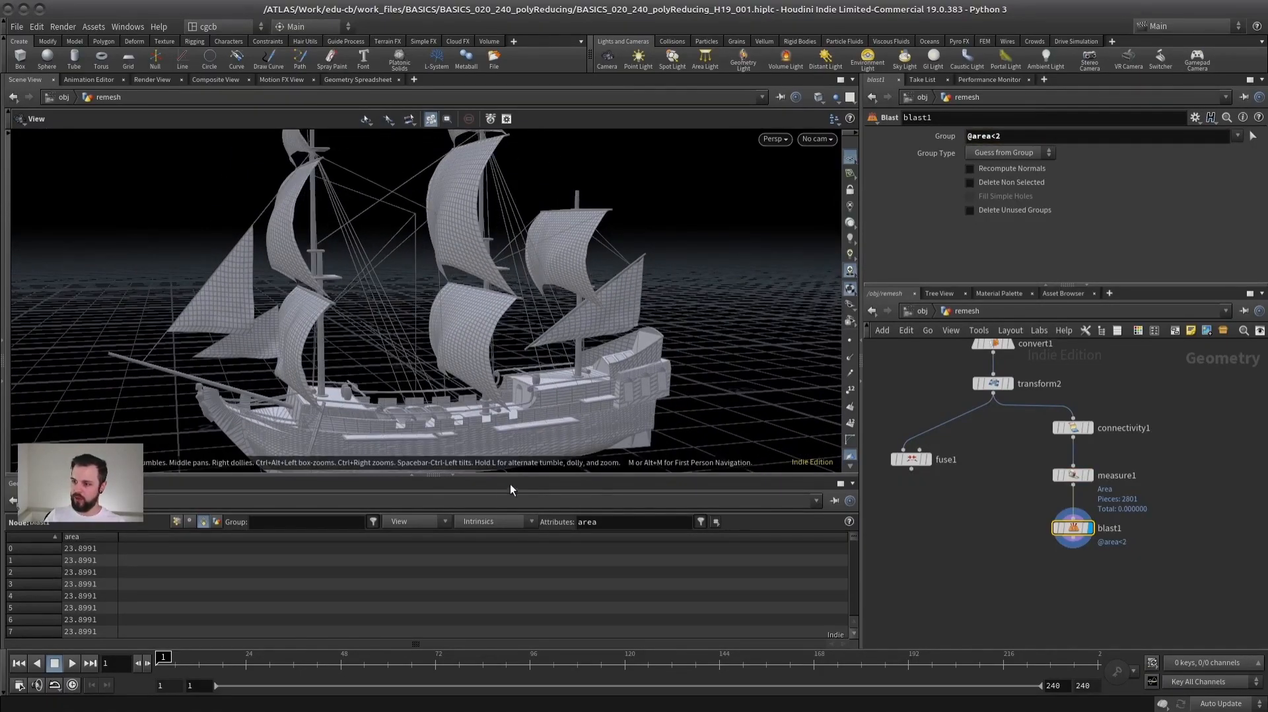
drag(461, 476, 461, 644)
text(3)
key(Return)
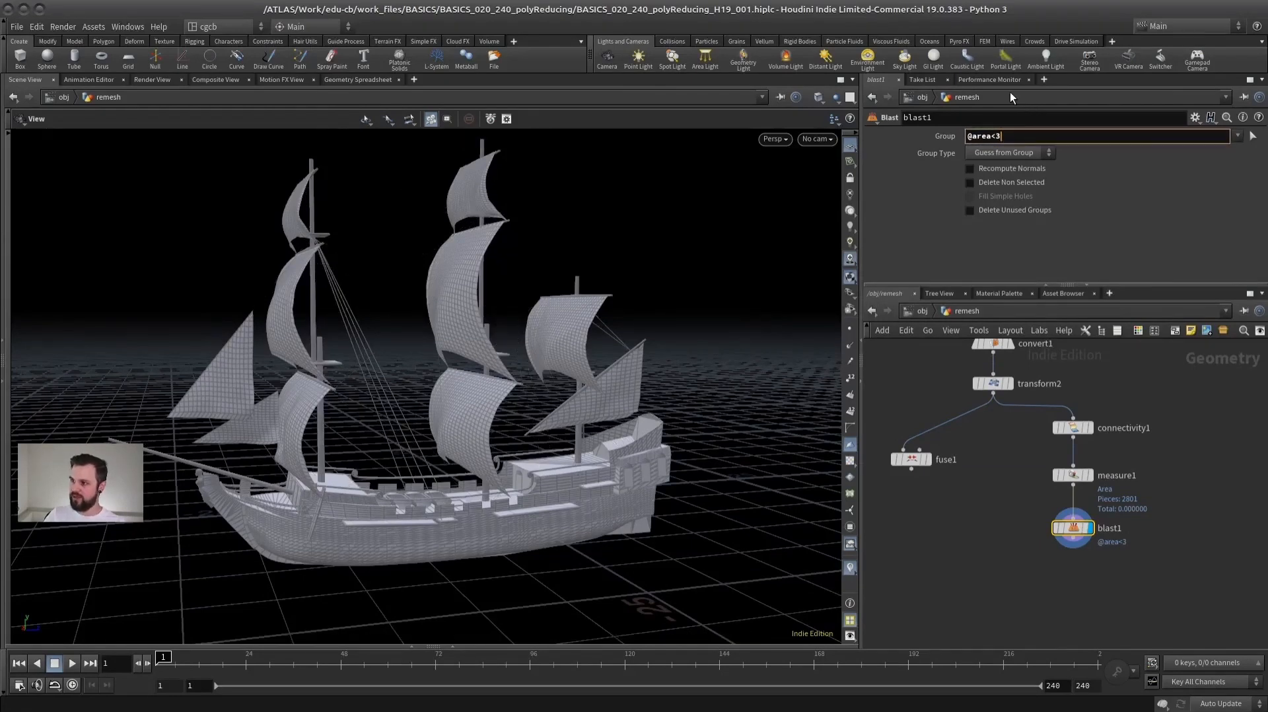
key(BackSpace)
text(4)
key(Return)
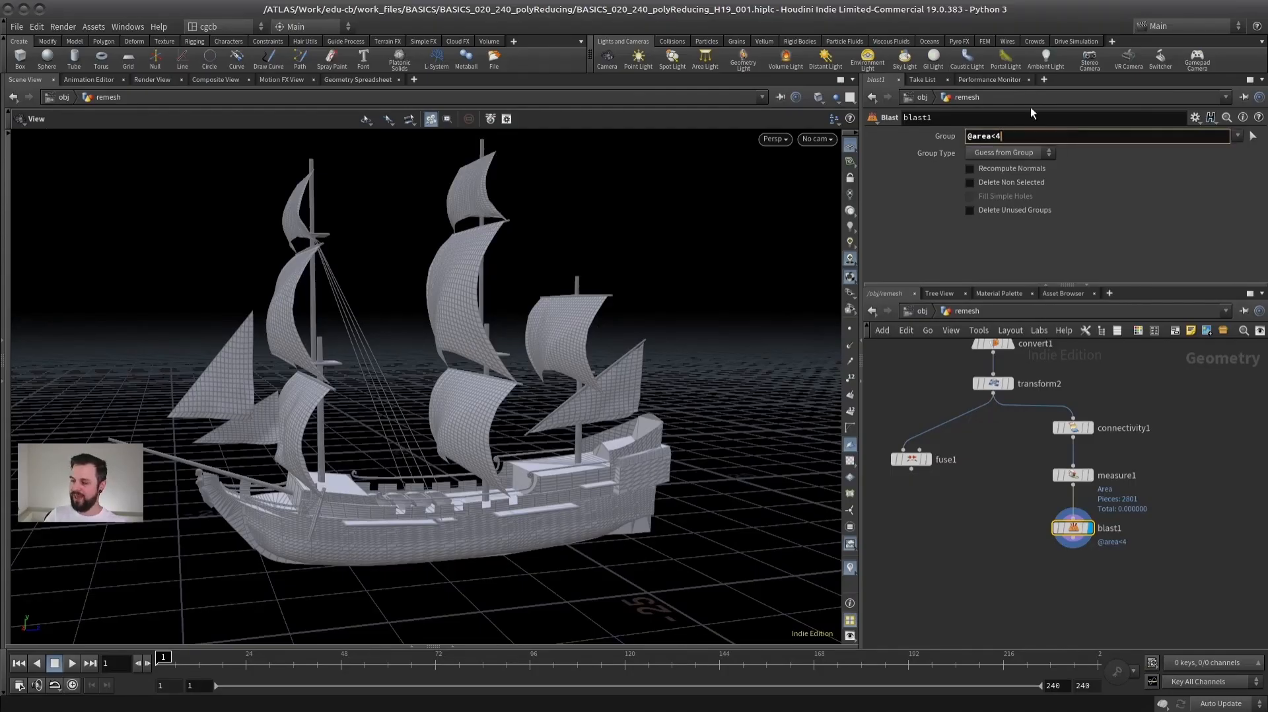
key(BackSpace)
text(5)
key(Return)
key(BackSpace)
text(6)
key(Return)
- Inspect the ship's remaining large pieces in wireframe and return to shaded display
drag(484, 402, 400, 410)
right_drag(401, 410, 447, 338)
drag(447, 337, 404, 336)
key(w)
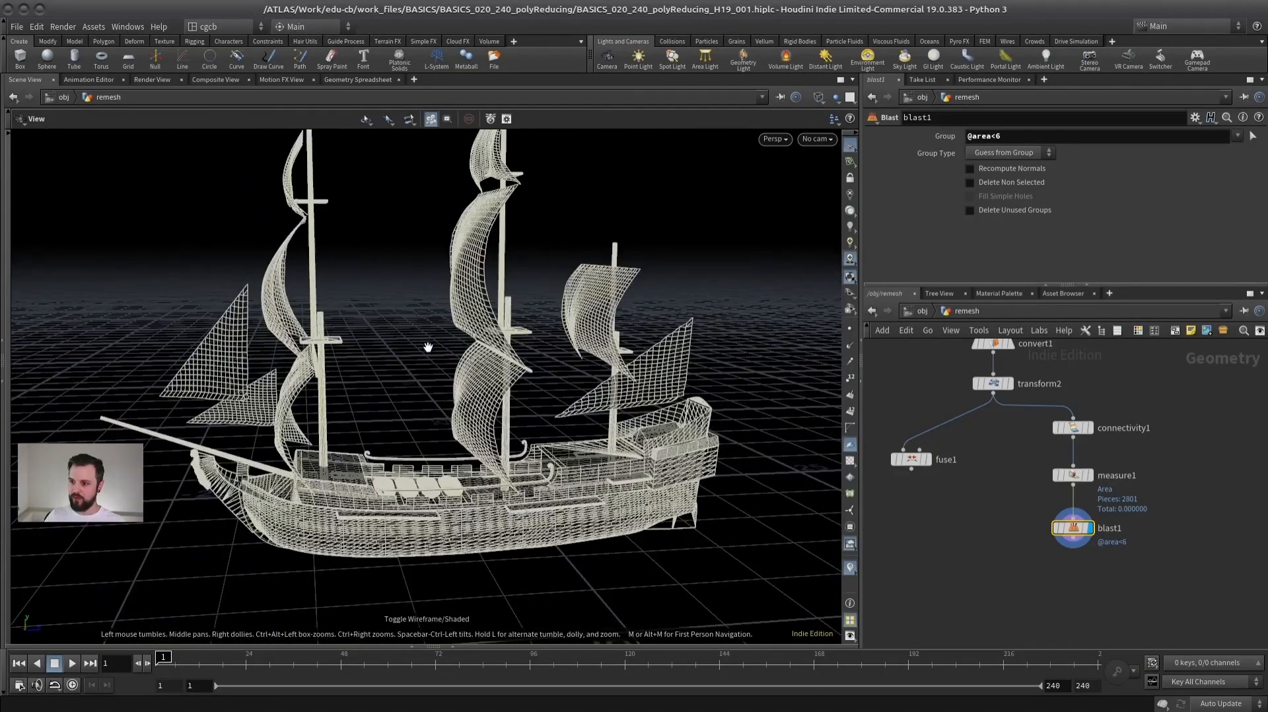
key(w)
click(991, 136)
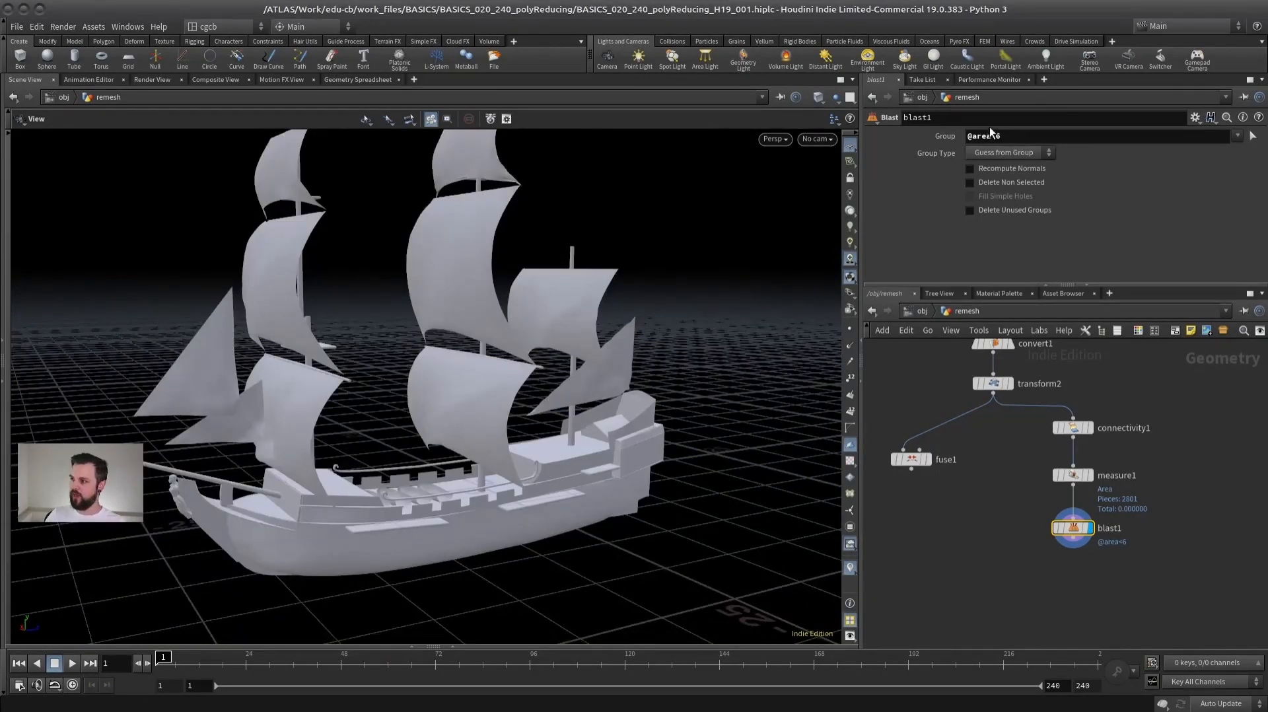
key(Delete)
text(>)
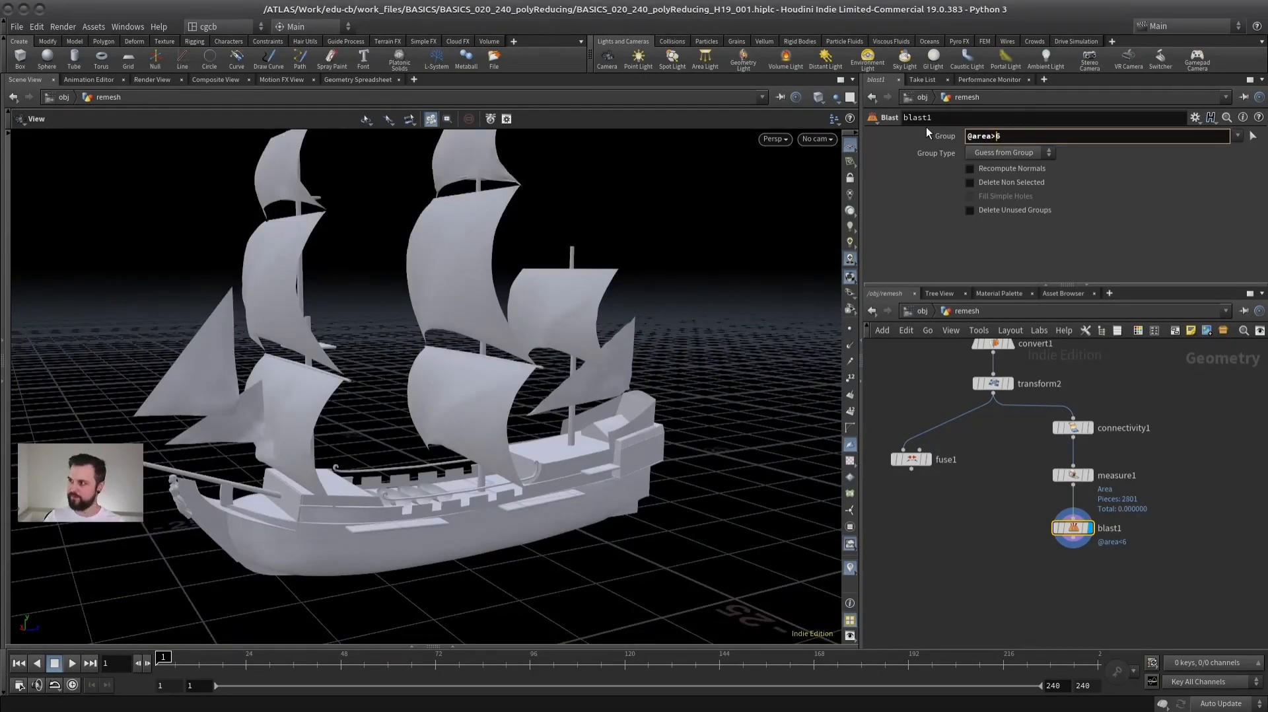
key(Return)
- Examine the ship's isolated small pieces from several angles and bring back the geometry spreadsheet
drag(463, 284, 314, 395)
right_drag(314, 395, 407, 403)
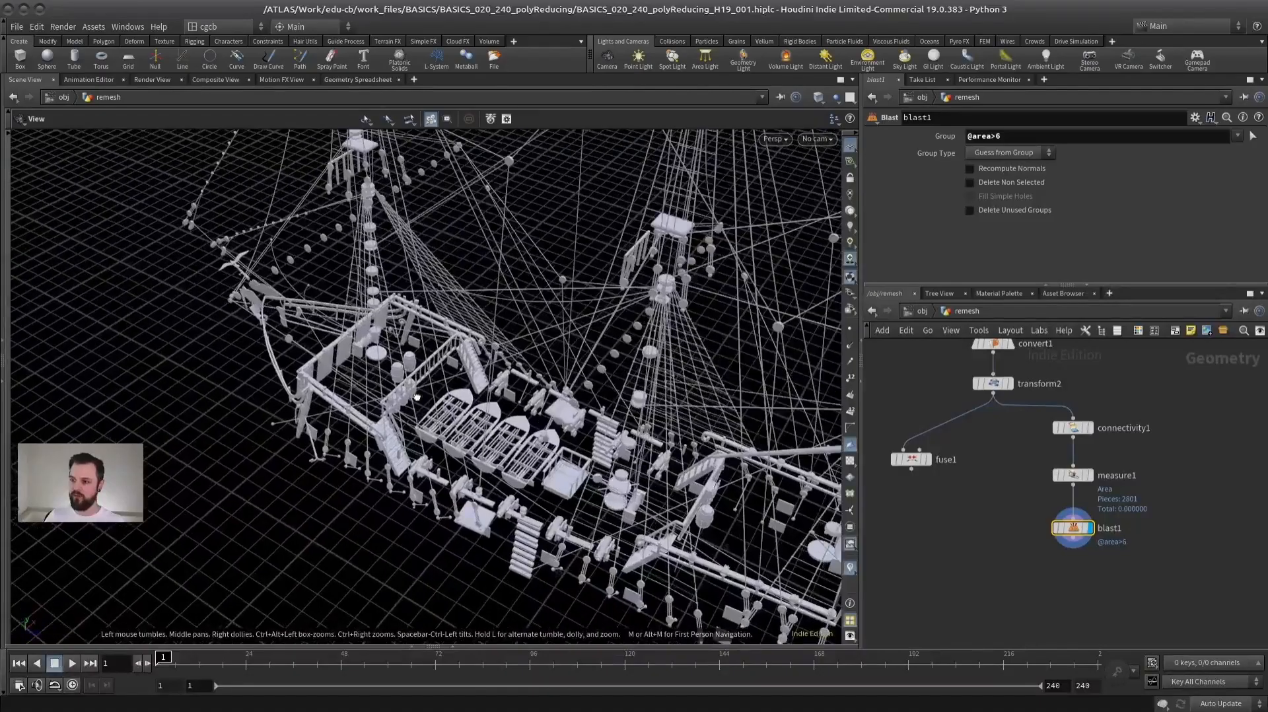
drag(407, 403, 539, 349)
drag(436, 380, 427, 345)
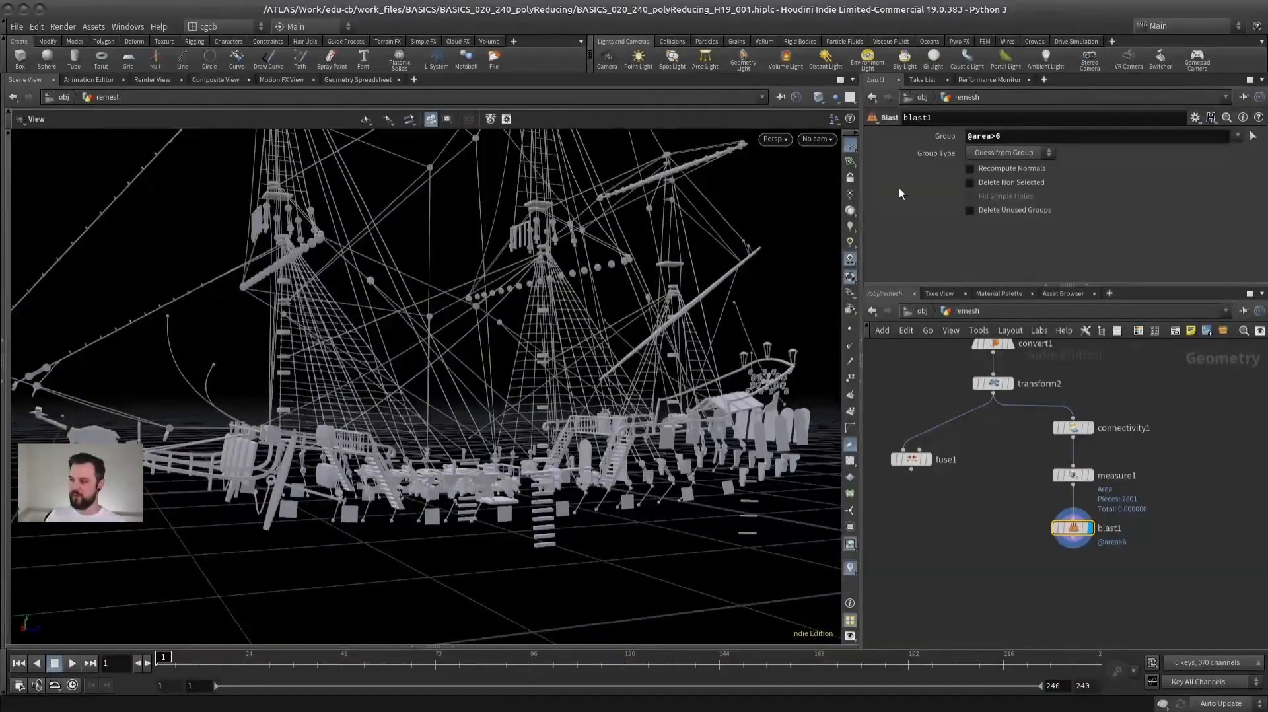
drag(505, 334, 452, 328)
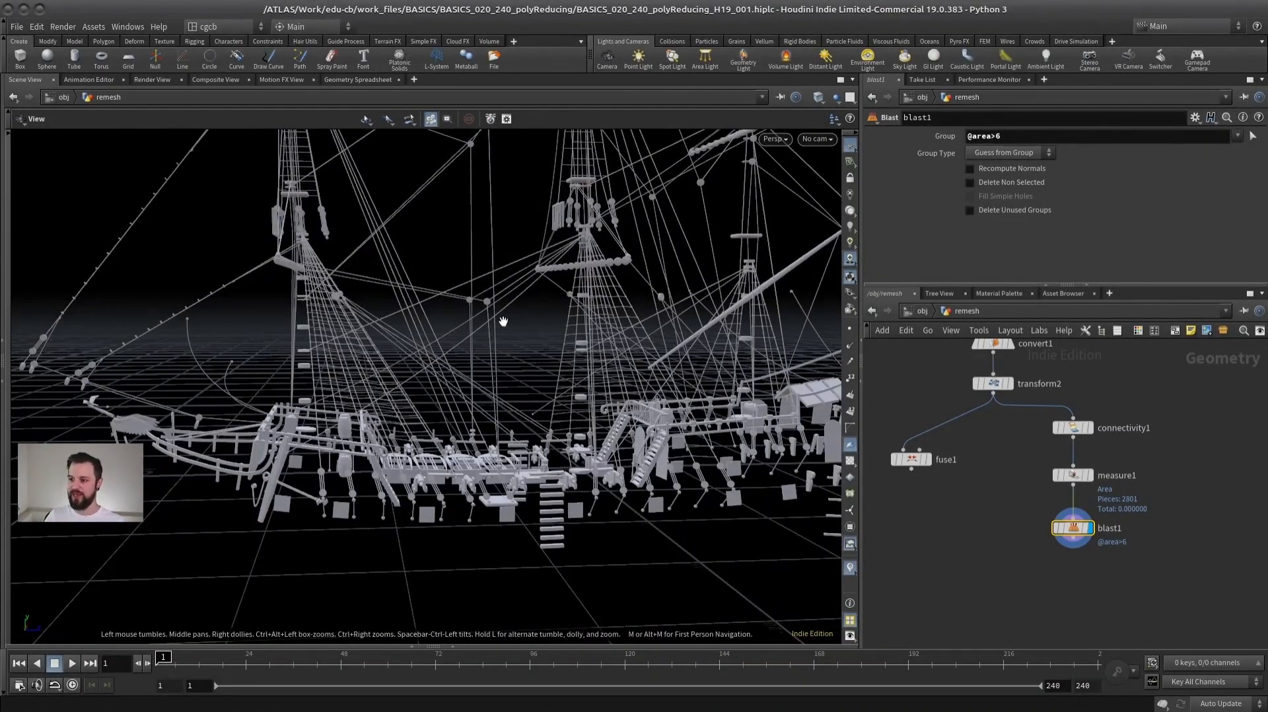
drag(439, 371, 462, 339)
right_drag(462, 340, 379, 350)
drag(380, 350, 433, 424)
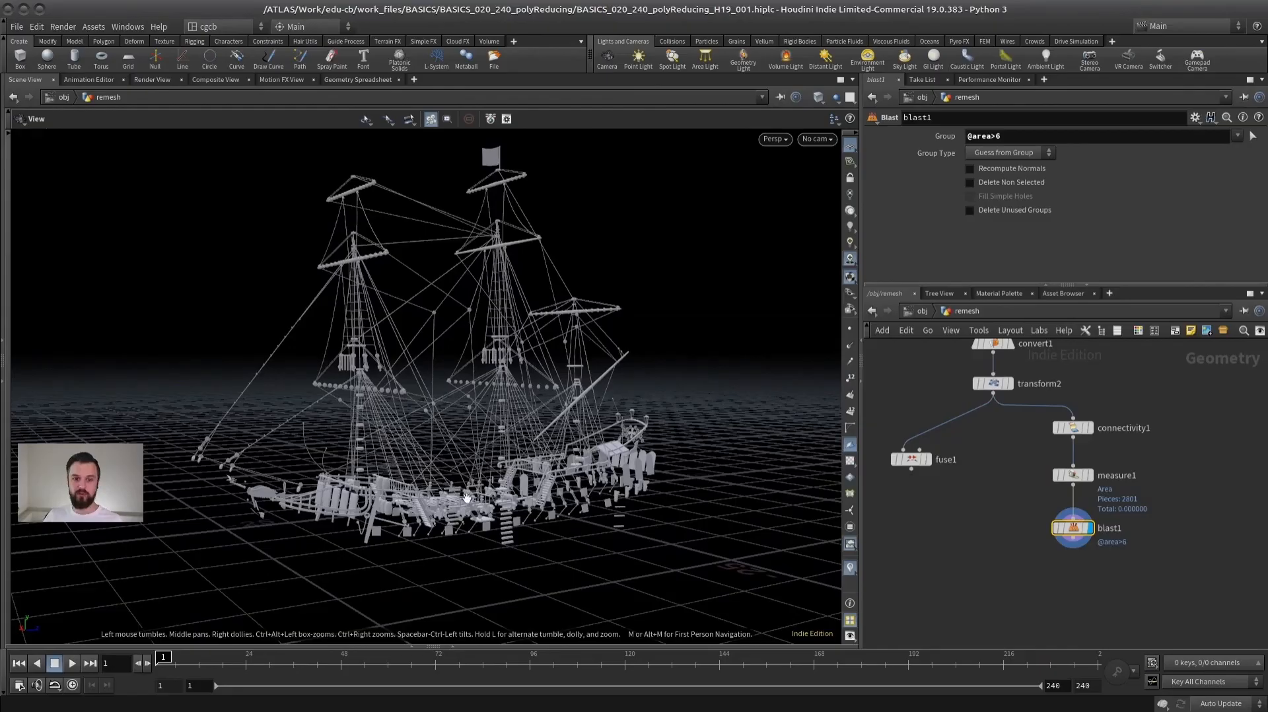
click(502, 646)
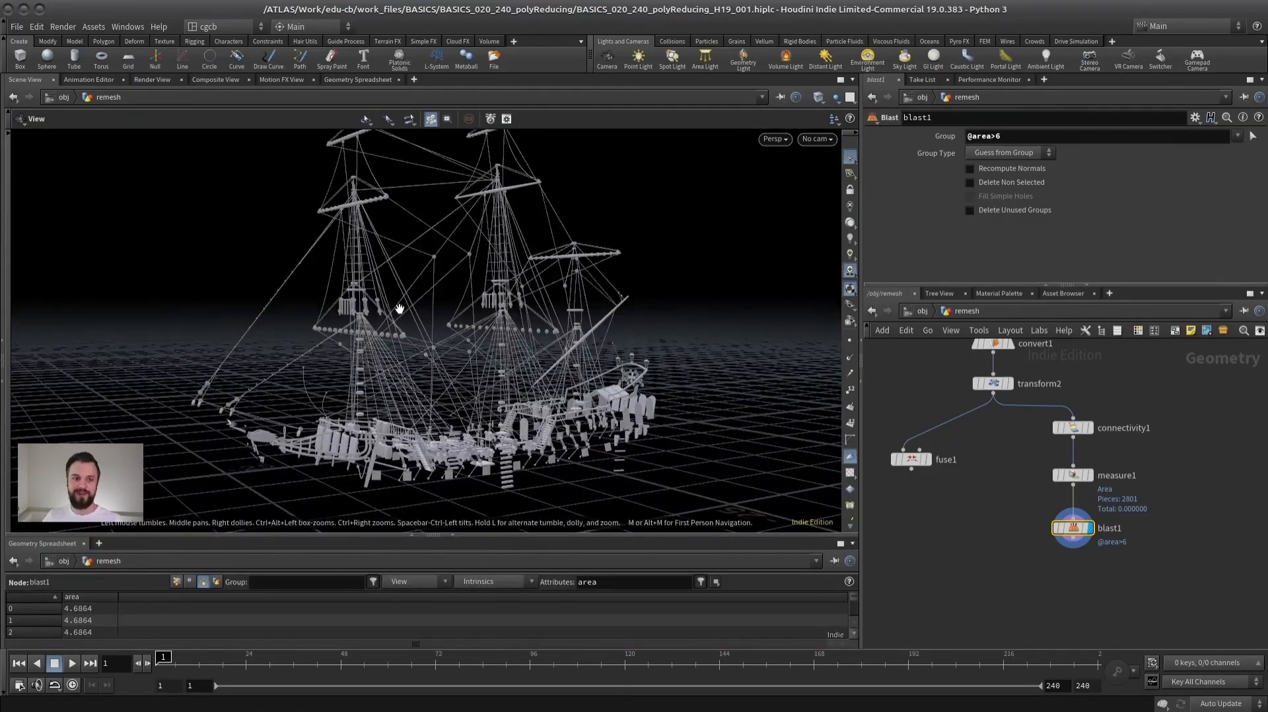
drag(444, 349, 459, 371)
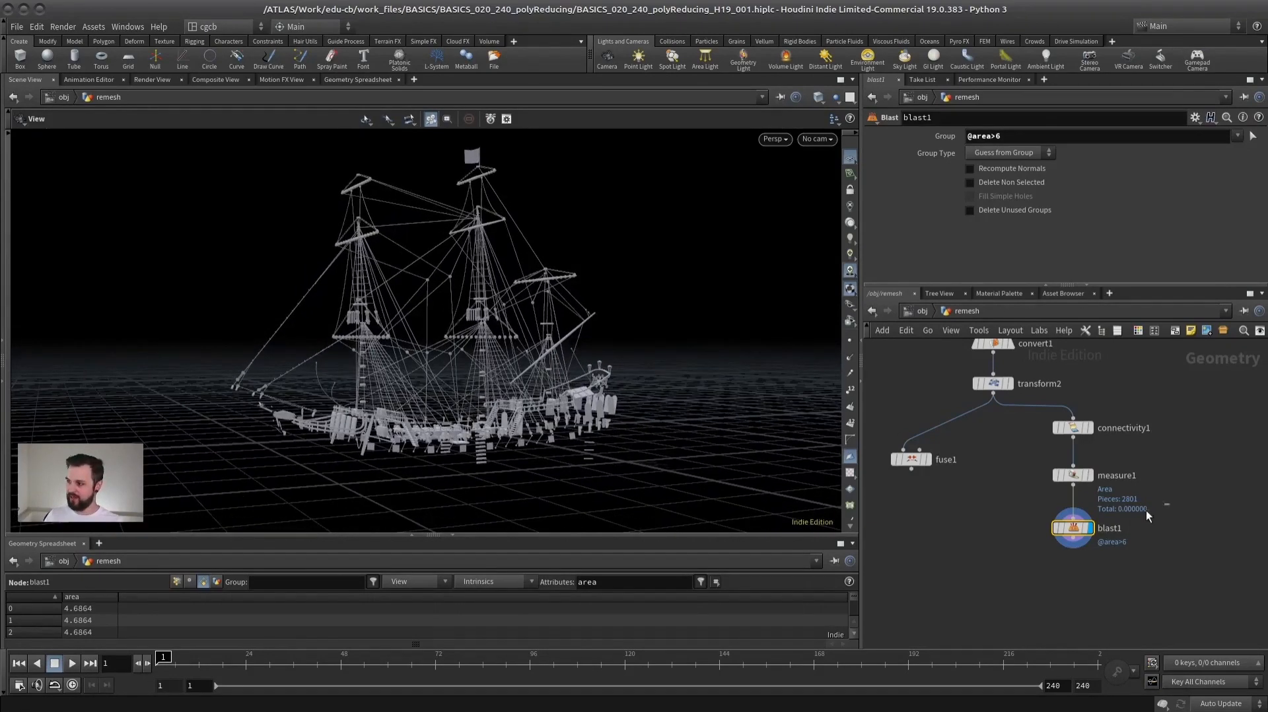
click(1072, 475)
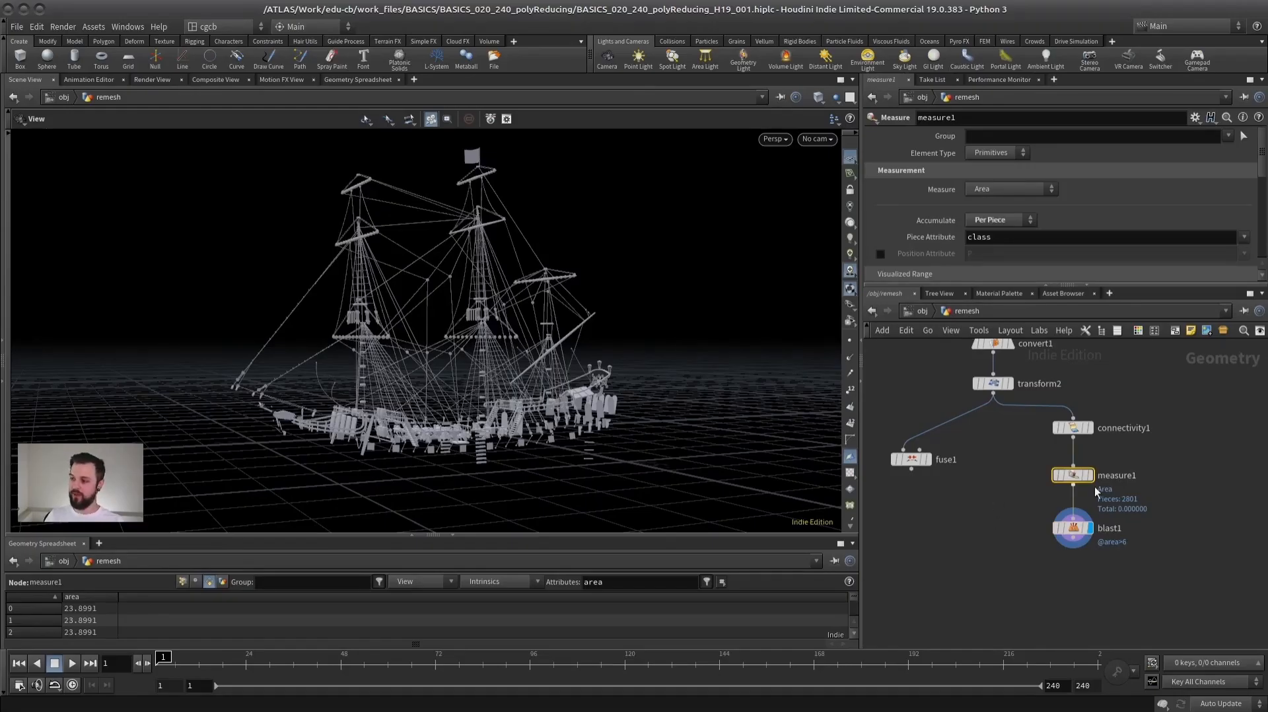
drag(1077, 478, 1104, 481)
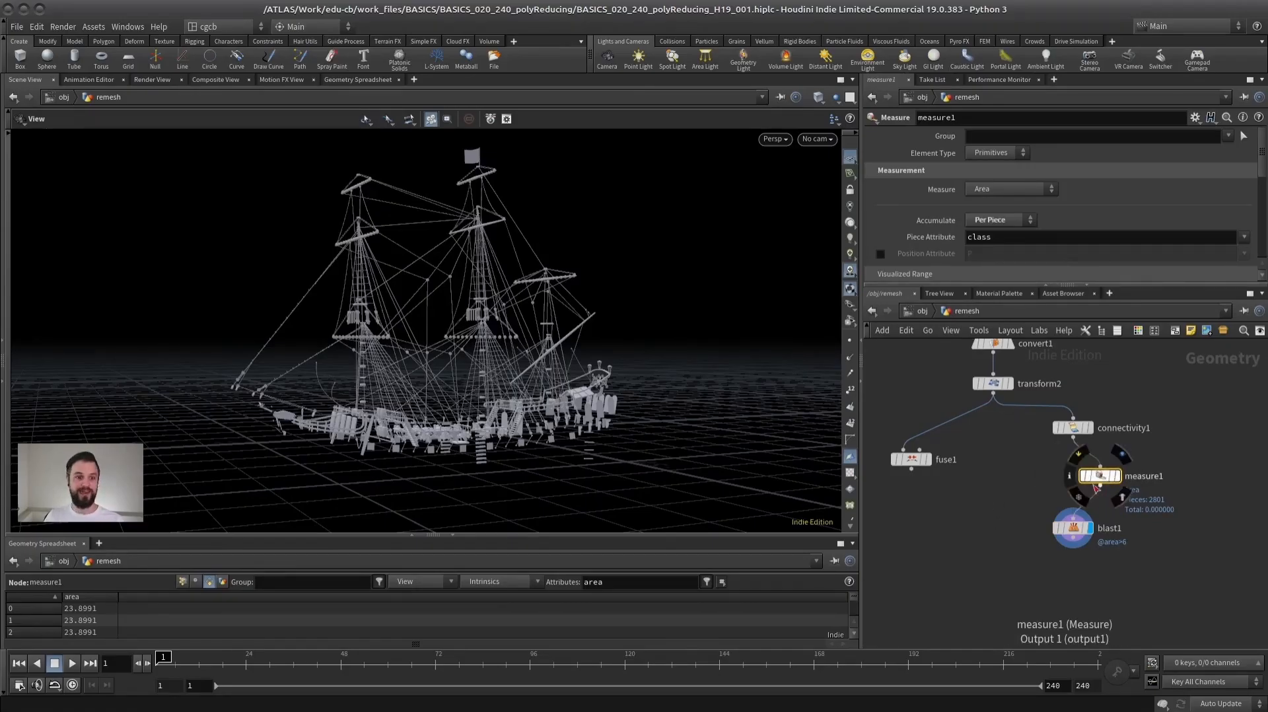
drag(1094, 485, 1066, 484)
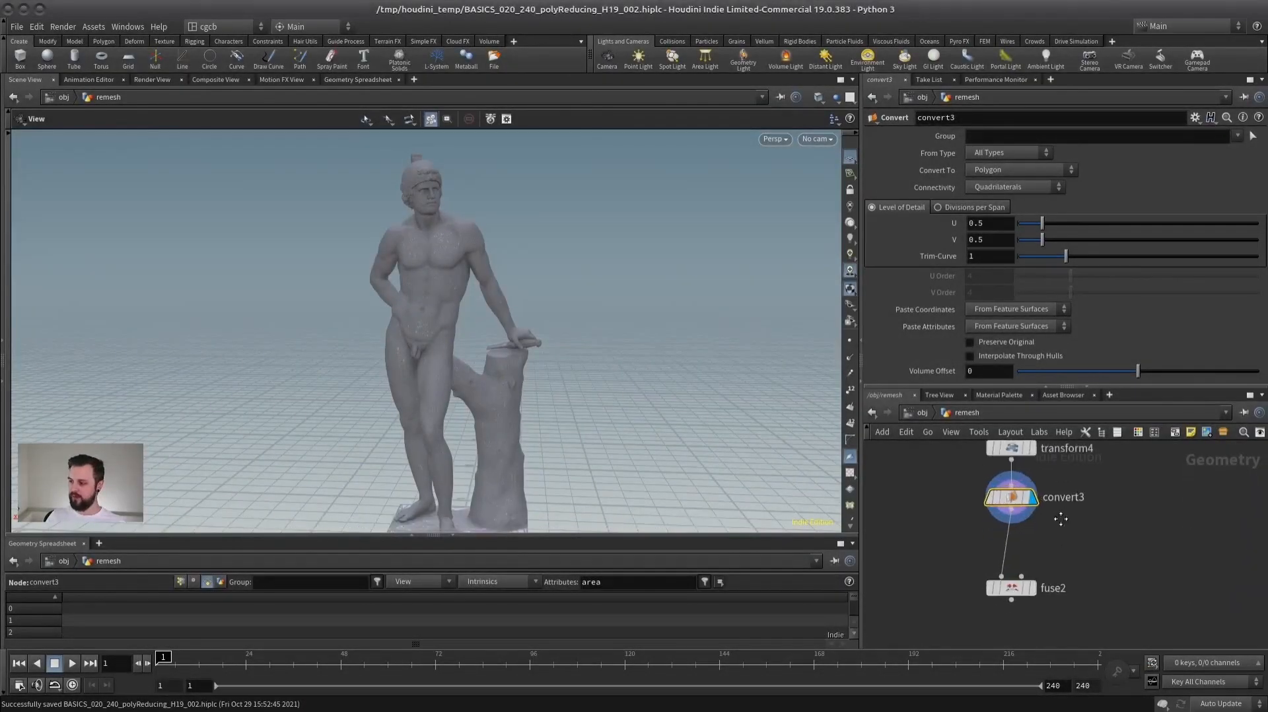
- Display fuse2's result on the statue and select the node to review its snap settings
middle_drag(1060, 520, 1060, 509)
click(1033, 578)
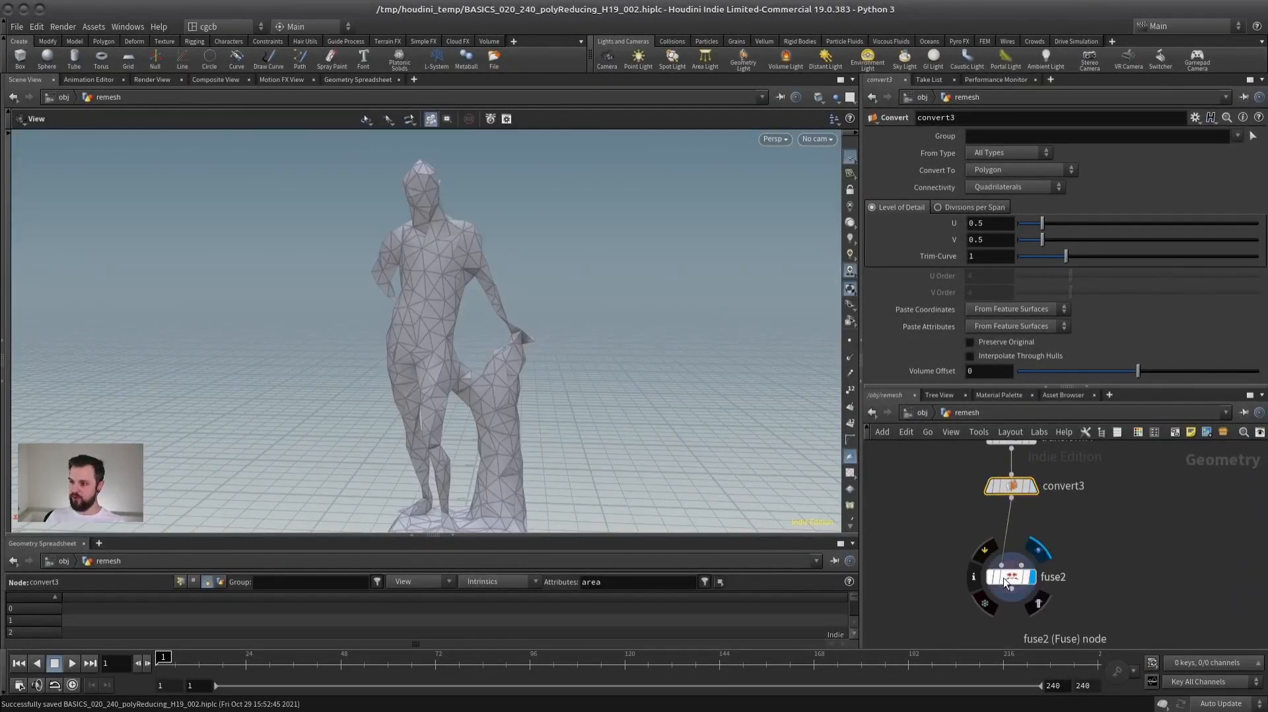
click(1005, 577)
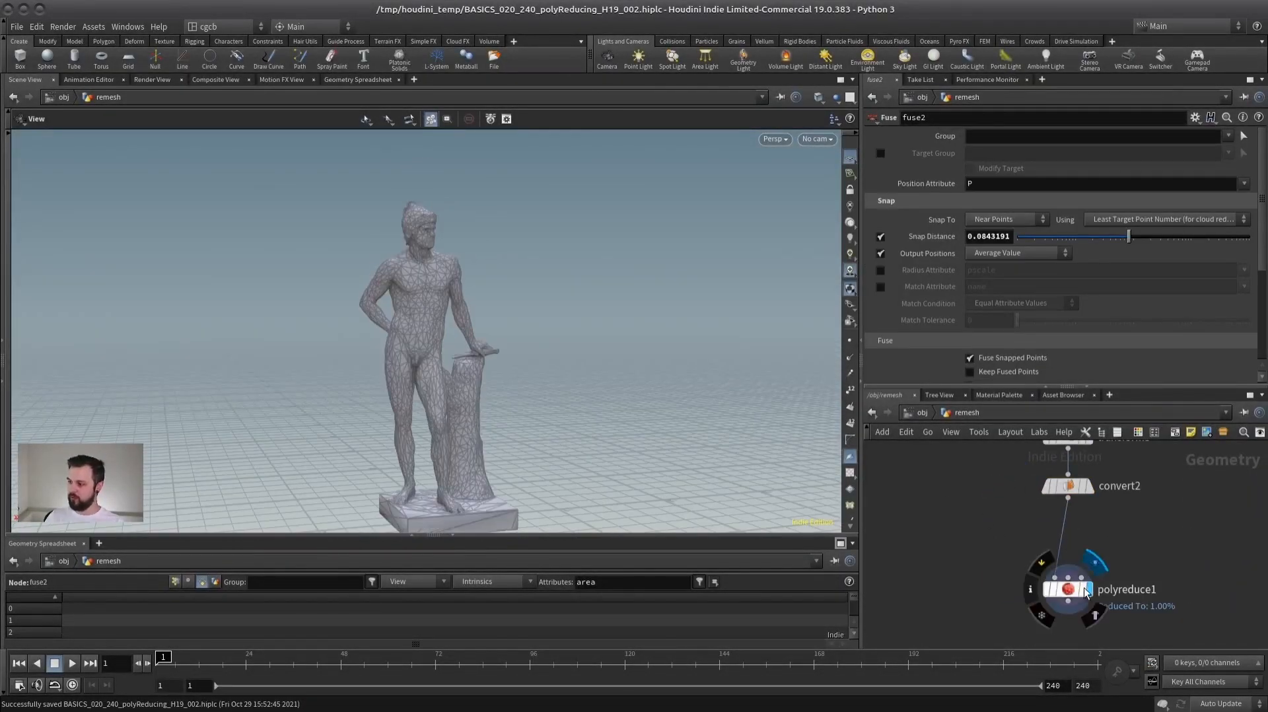
- Display polyreduce1's result on its statue and review the node's reduction Target options
click(1087, 588)
click(1064, 588)
click(1017, 173)
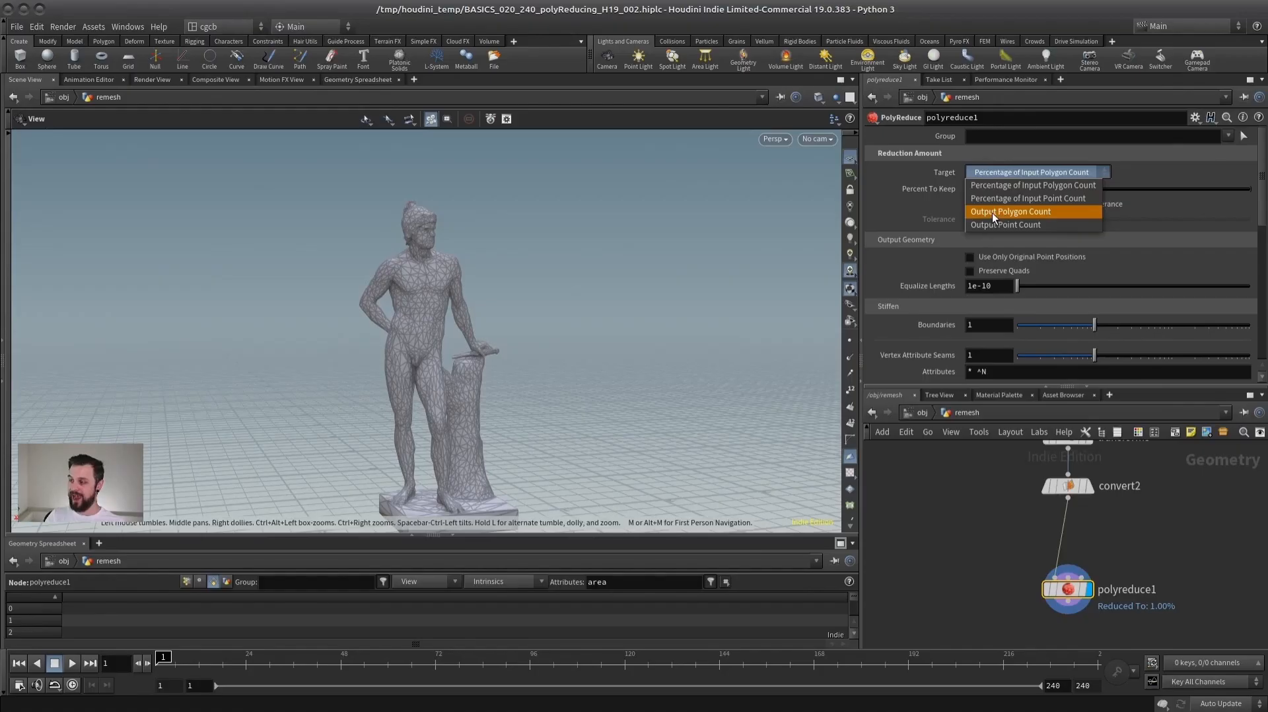
- Display remesh1's result on the female statue, select the node and view the remeshed figure
middle_drag(1245, 493, 912, 518)
scroll(1041, 509, down, 1)
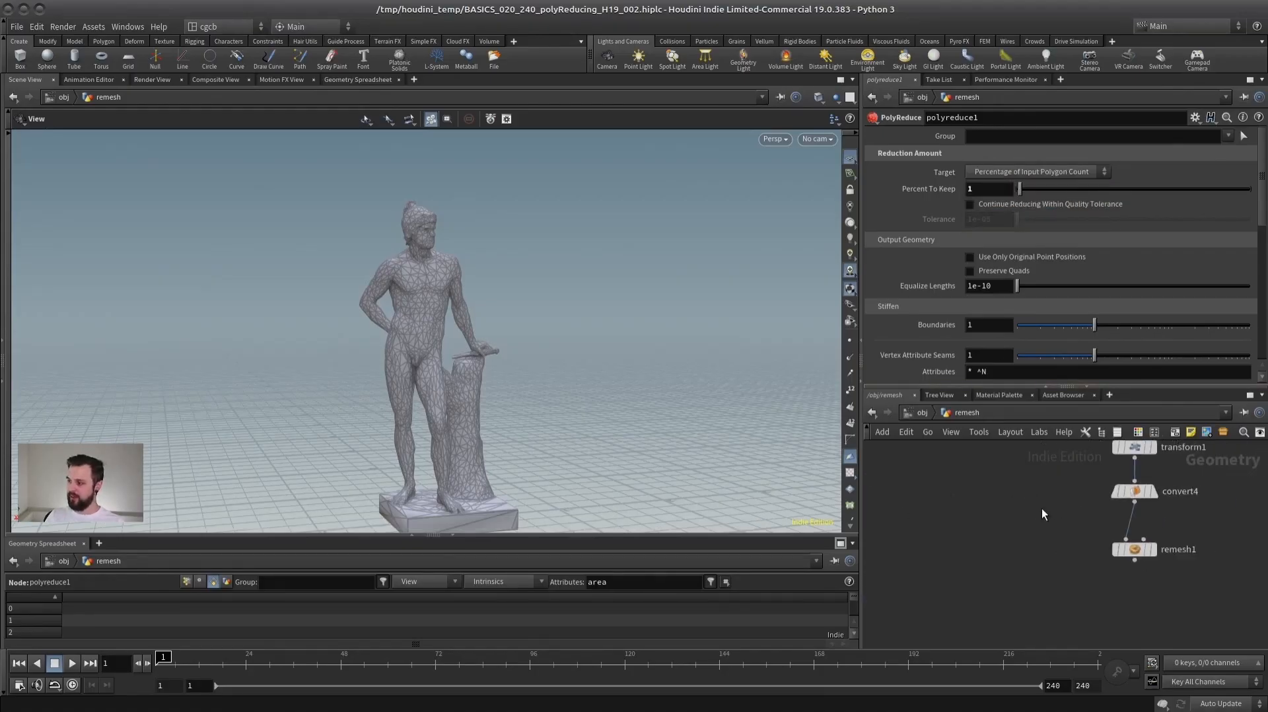
middle_drag(1041, 509, 888, 511)
scroll(1062, 529, up, 3)
click(982, 586)
click(954, 586)
drag(473, 355, 408, 348)
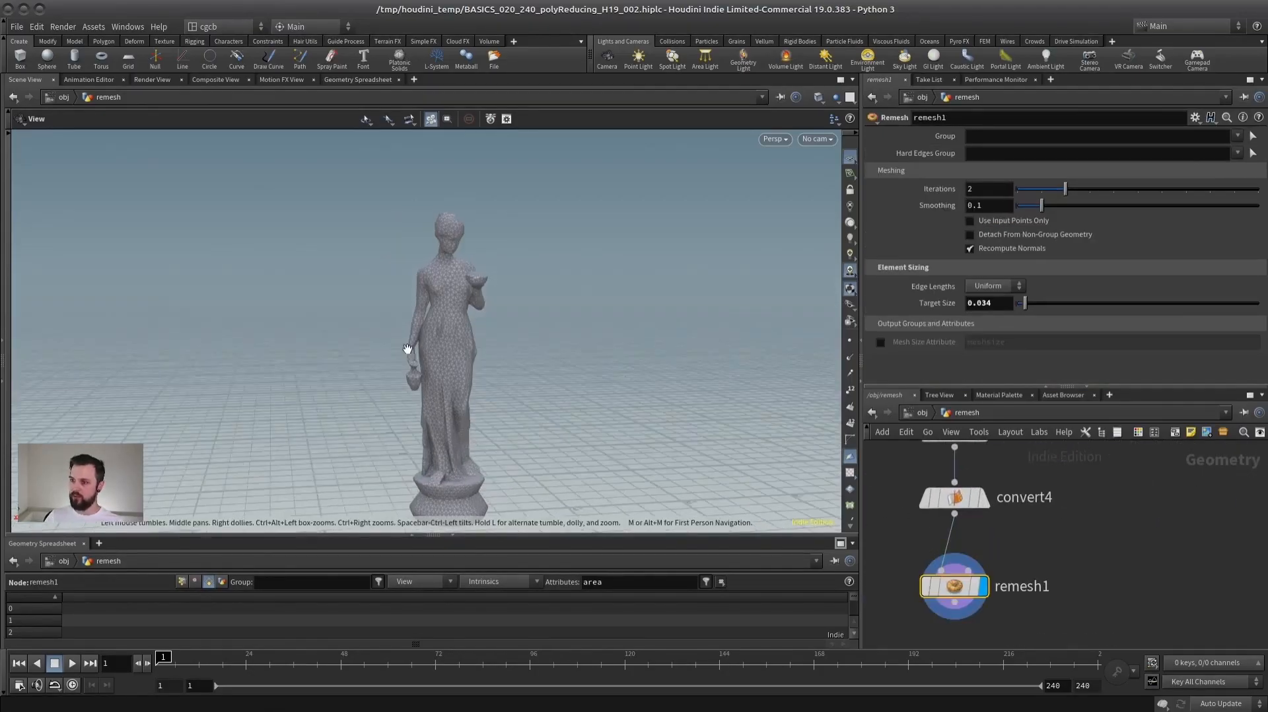
- Compare the female statue's mesh before and after remeshing by displaying convert4 and remesh1 in turn
click(983, 496)
click(954, 496)
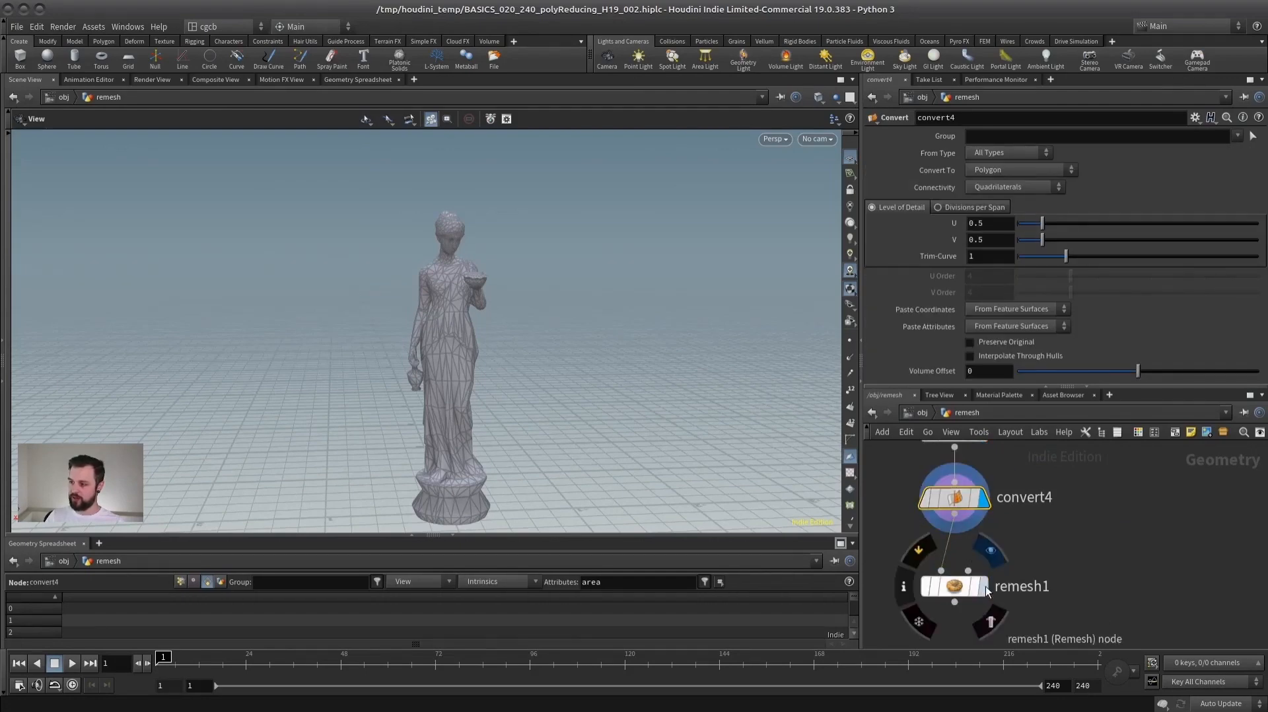
click(983, 586)
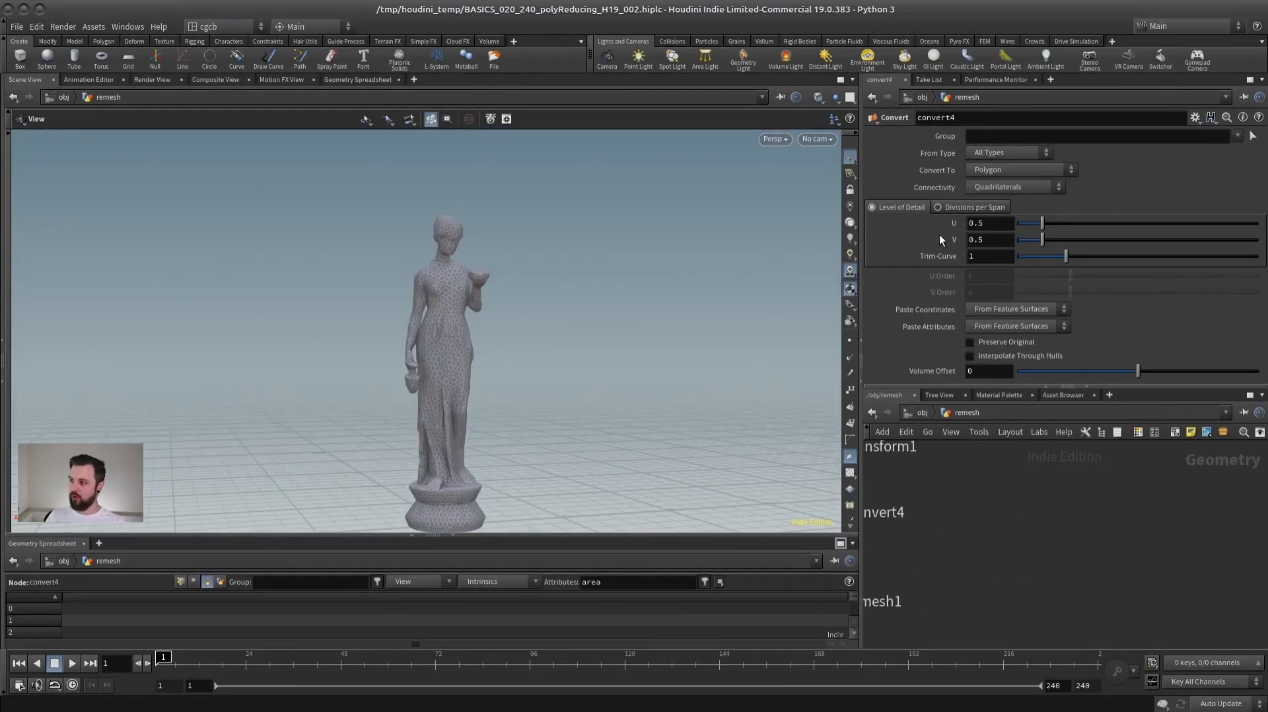
- Select remesh1 on the female statue and review its Edge Lengths options, Uniform and Adaptive
middle_drag(1005, 537, 1145, 500)
click(953, 565)
click(1005, 282)
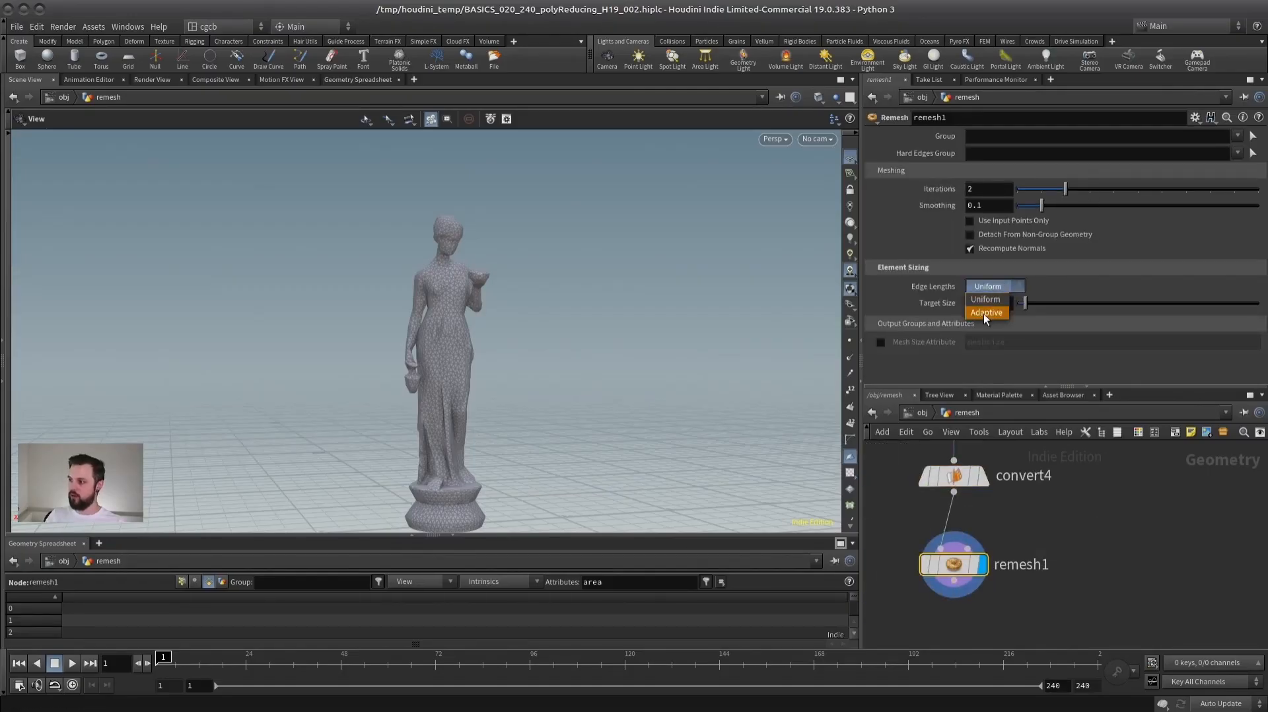
click(1092, 525)
- Compare the rock's wireframe mesh before and after remeshing by displaying mountain1 and remesh2 in turn
scroll(1093, 527, down, 4)
middle_drag(1154, 527, 858, 561)
scroll(1011, 543, up, 3)
click(1046, 508)
click(1020, 507)
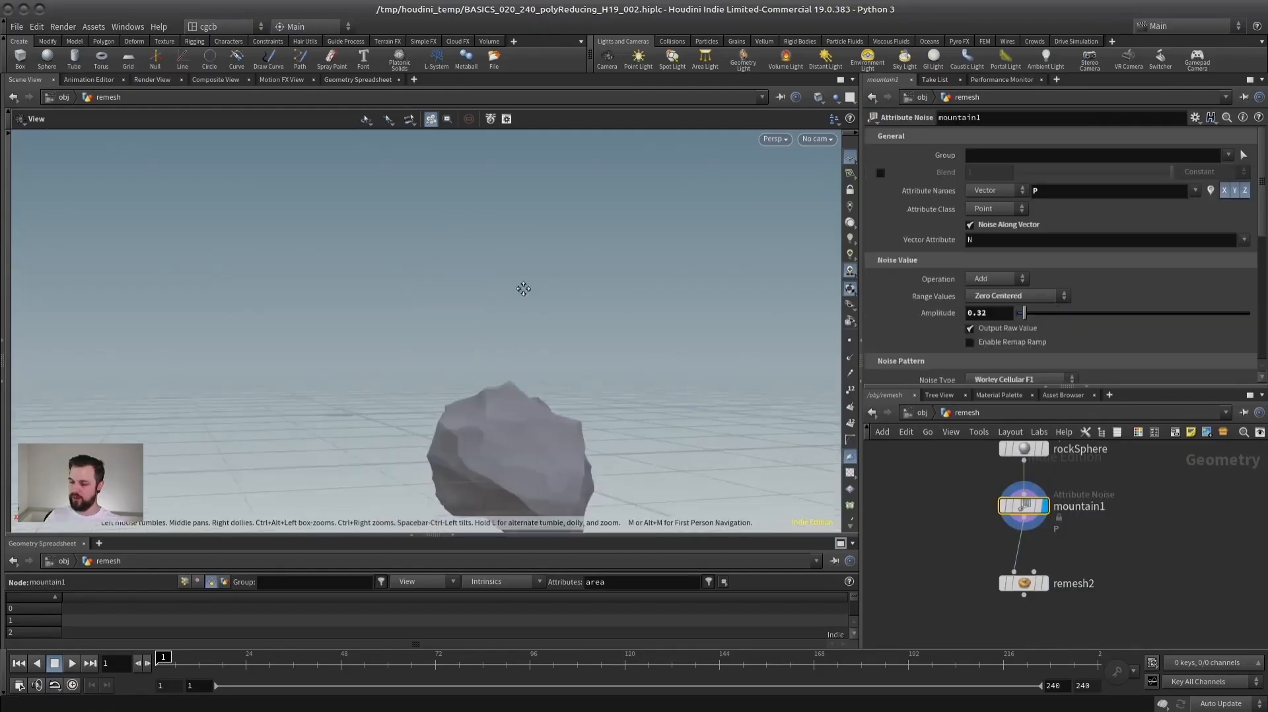
key(space+f)
drag(439, 359, 526, 358)
key(shift+w)
key(shift+w)
scroll(255, 336, up, 4)
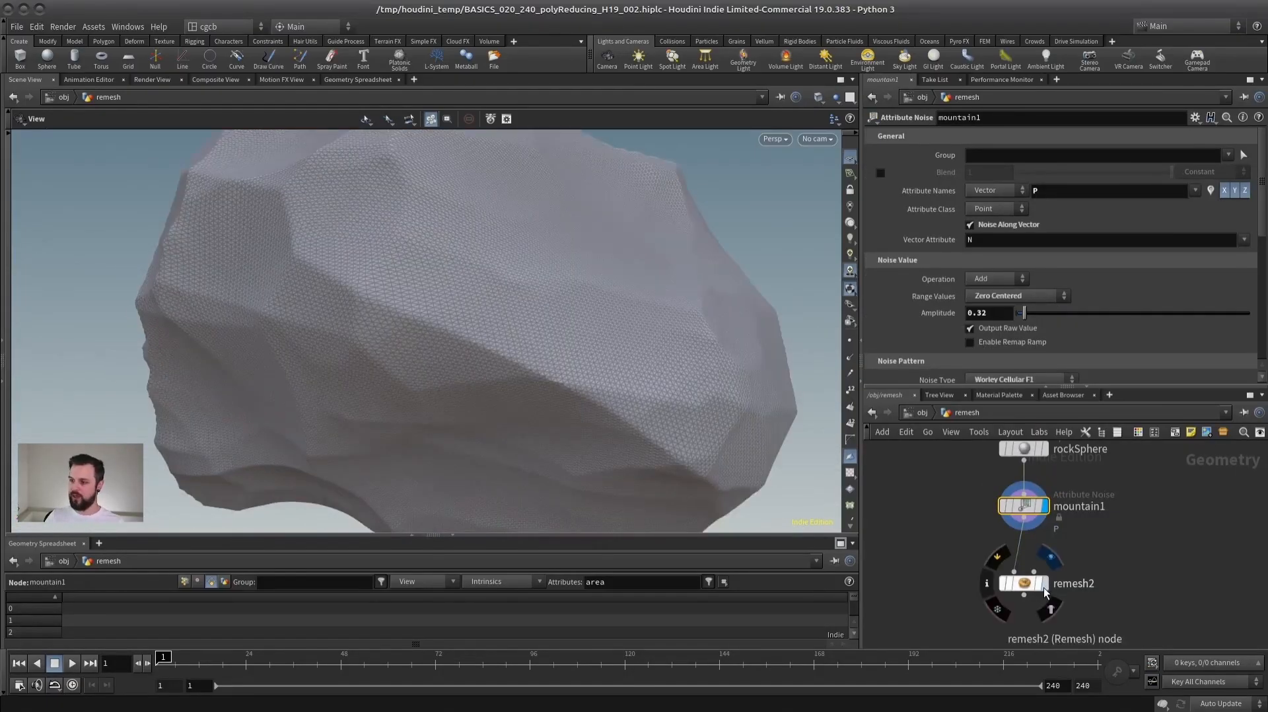
click(1045, 584)
click(1022, 584)
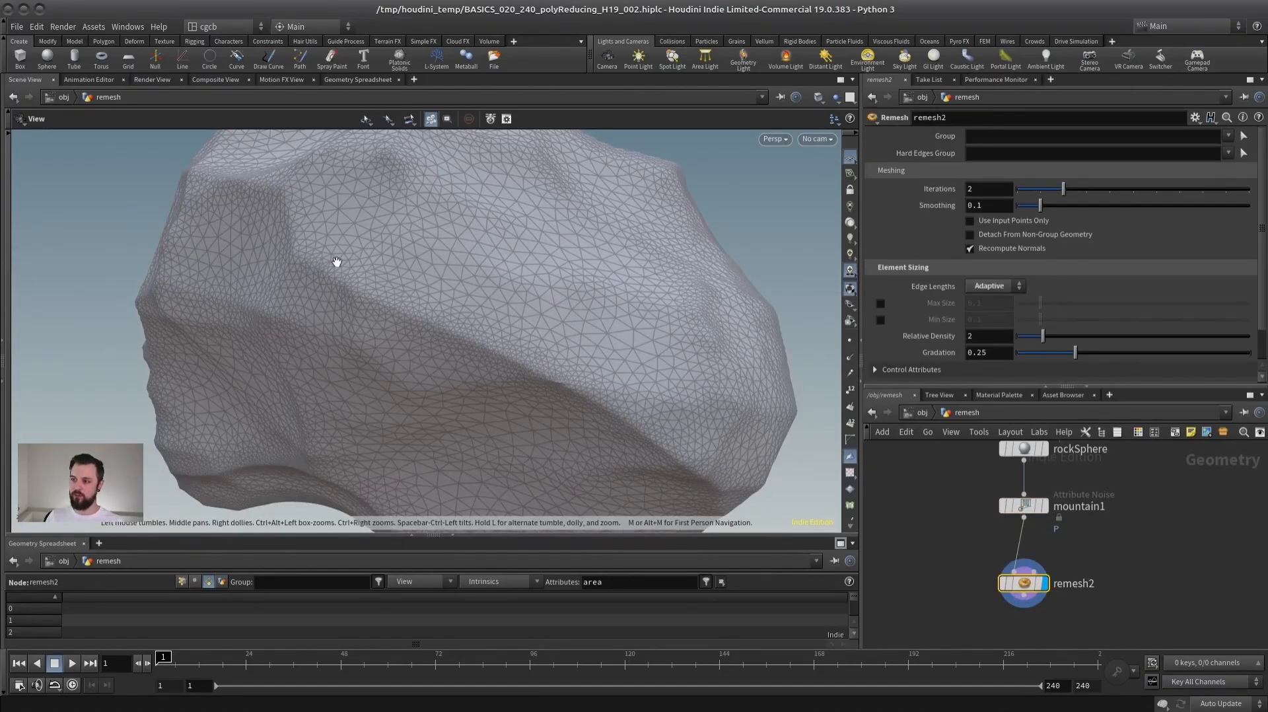
- Display the testgeometry_tommy1 node, select it and frame the character in the viewport
scroll(1028, 503, down, 5)
middle_drag(1081, 517, 1263, 554)
middle_drag(980, 505, 1074, 515)
scroll(1116, 514, up, 3)
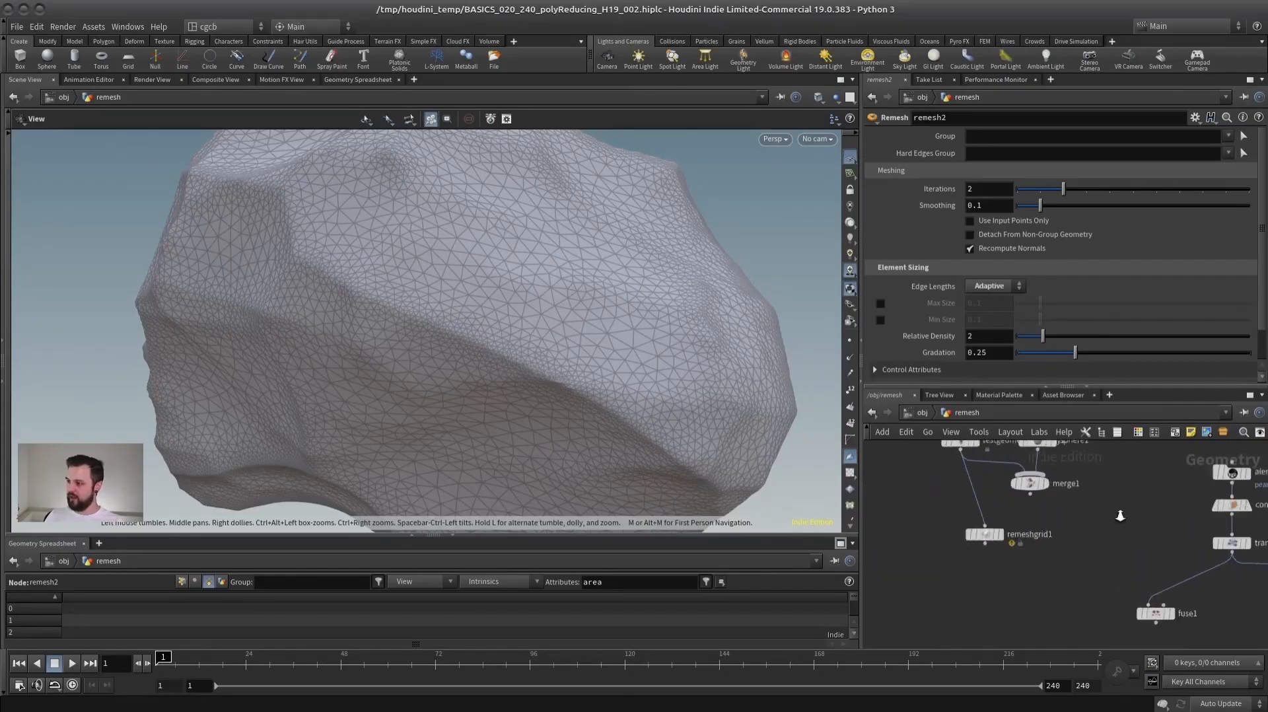
middle_drag(973, 490, 987, 546)
click(995, 499)
click(977, 502)
key(space+f)
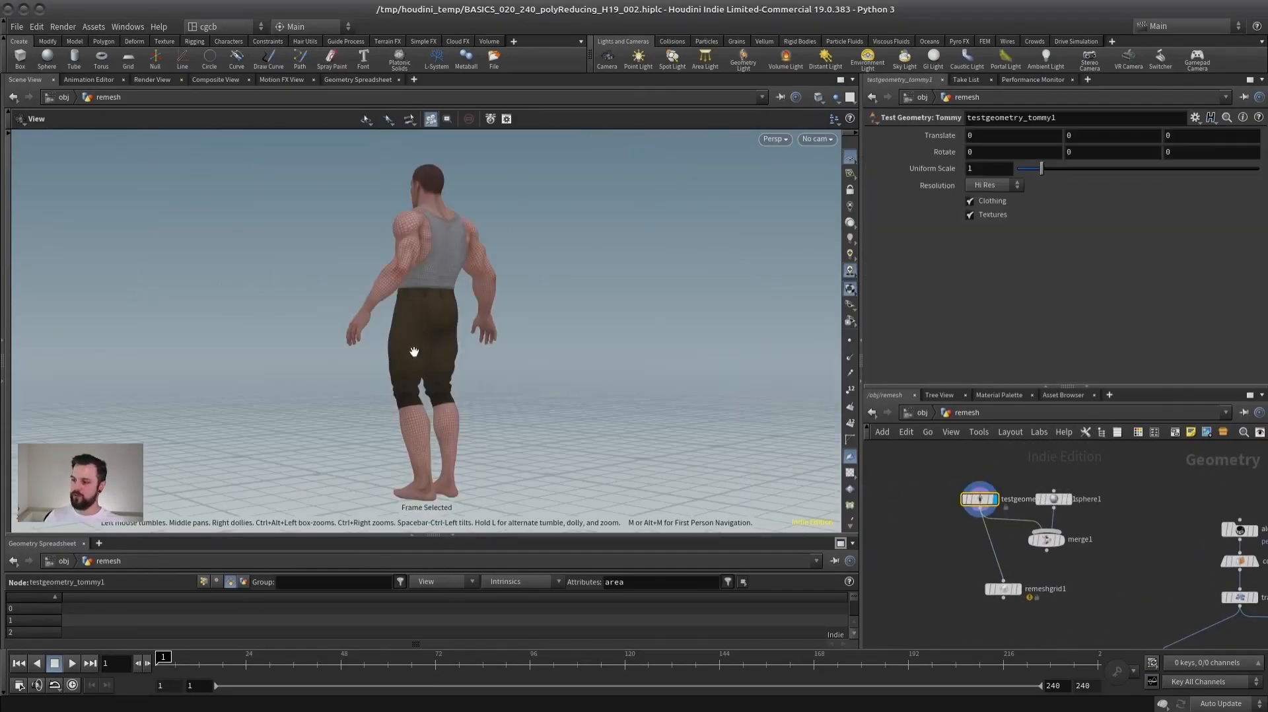
- Examine the Tommy character's original mesh around the head, torso and arms in wireframe
drag(444, 355, 572, 377)
middle_drag(429, 280, 413, 374)
right_drag(413, 373, 531, 340)
drag(531, 341, 468, 357)
right_drag(469, 356, 499, 365)
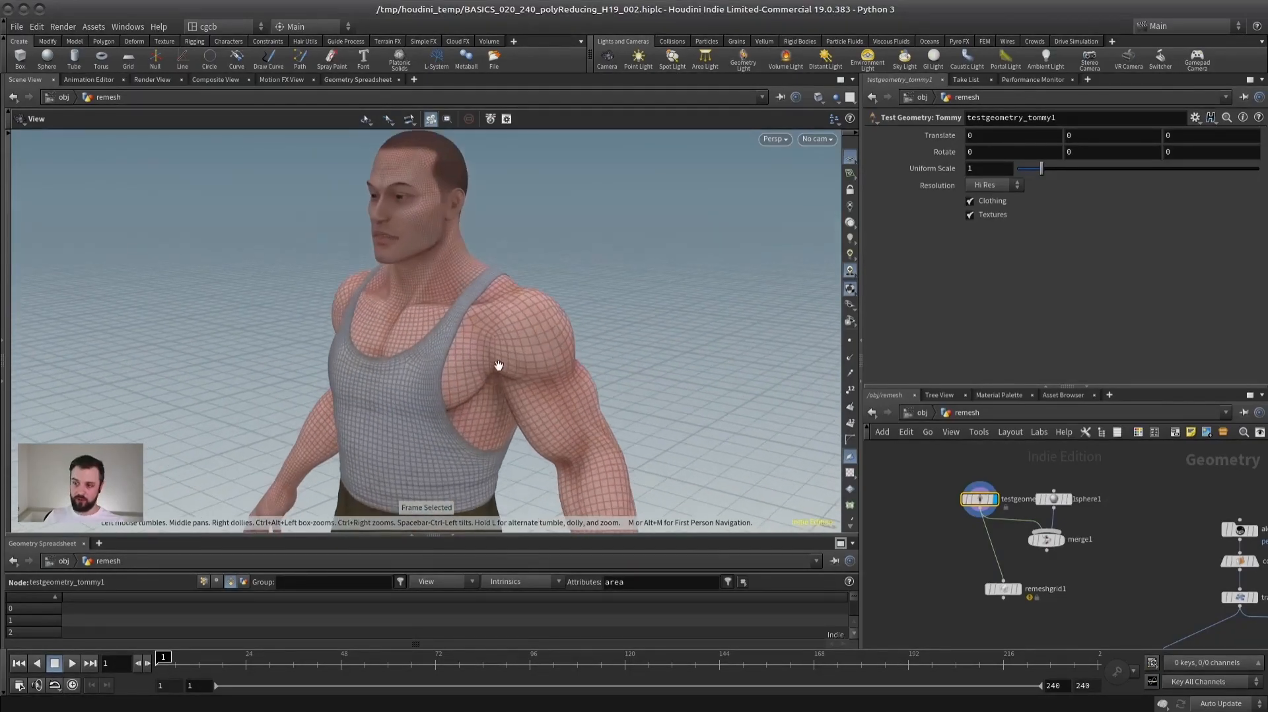
right_drag(525, 417, 437, 455)
middle_drag(437, 479, 428, 370)
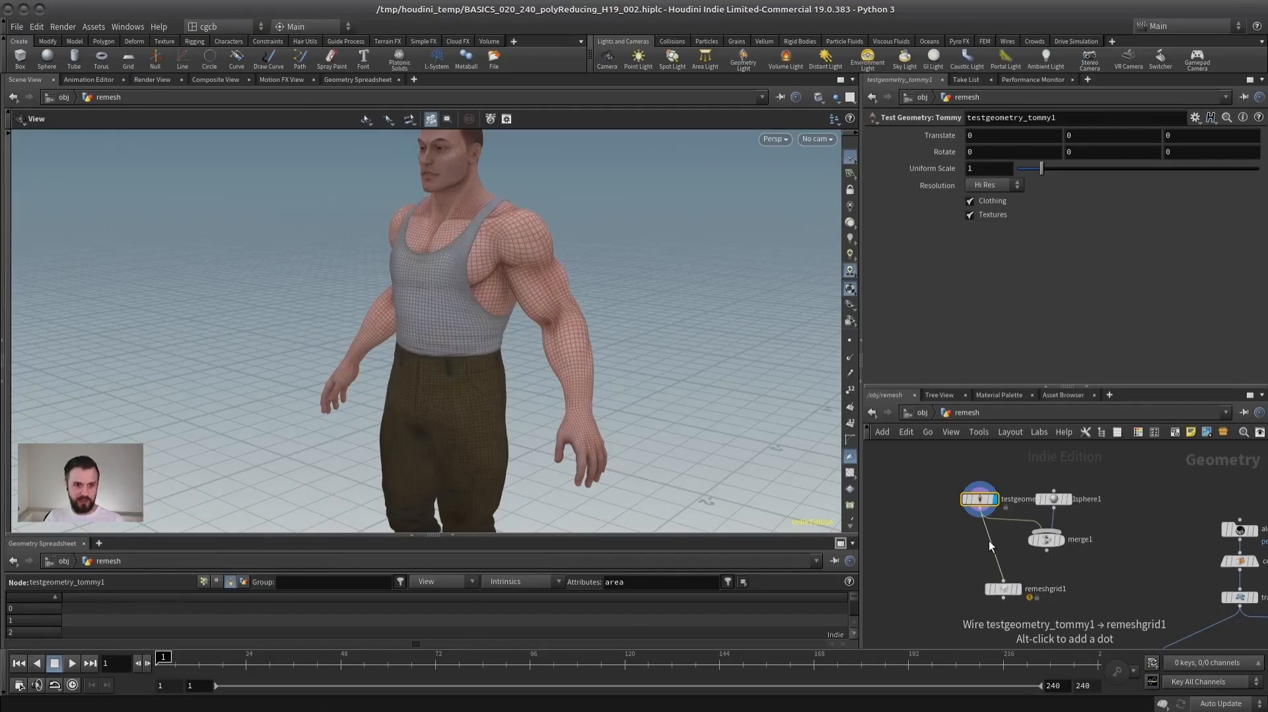
- Display remeshgrid1's result on the character, select the node and inspect the remeshed body
click(1020, 589)
click(1005, 589)
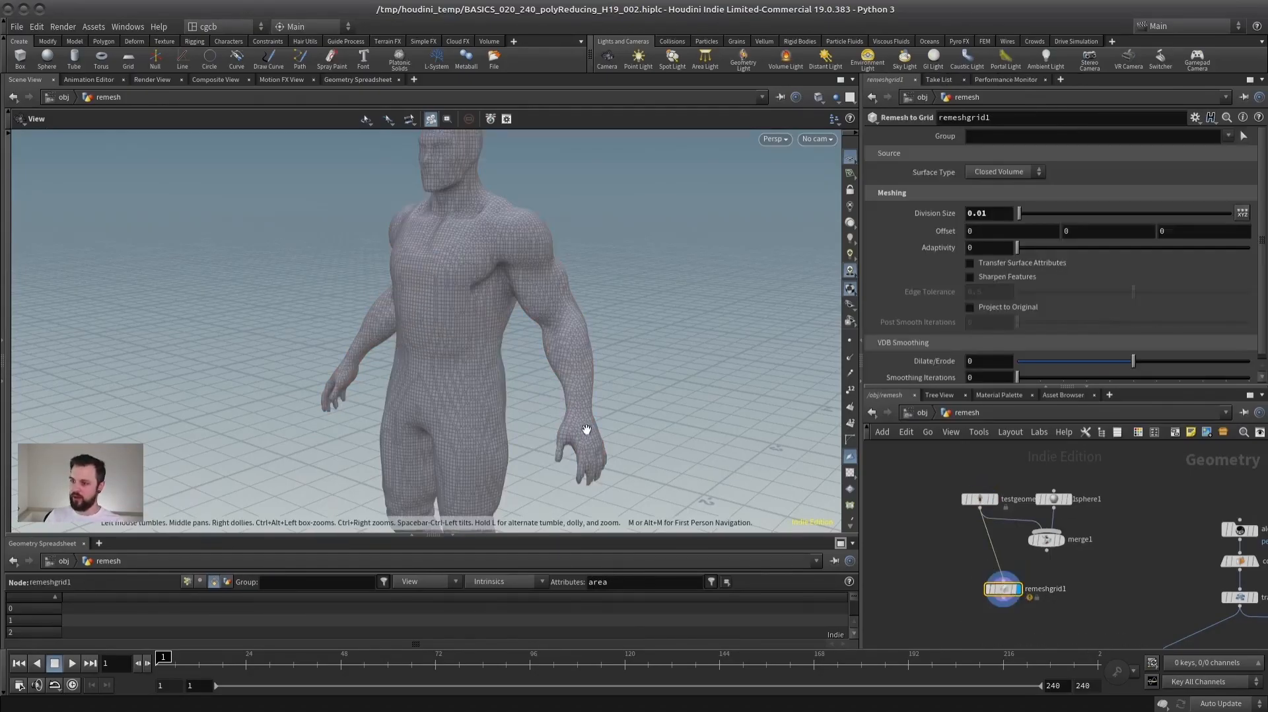
key(shift+w)
middle_drag(482, 286, 419, 345)
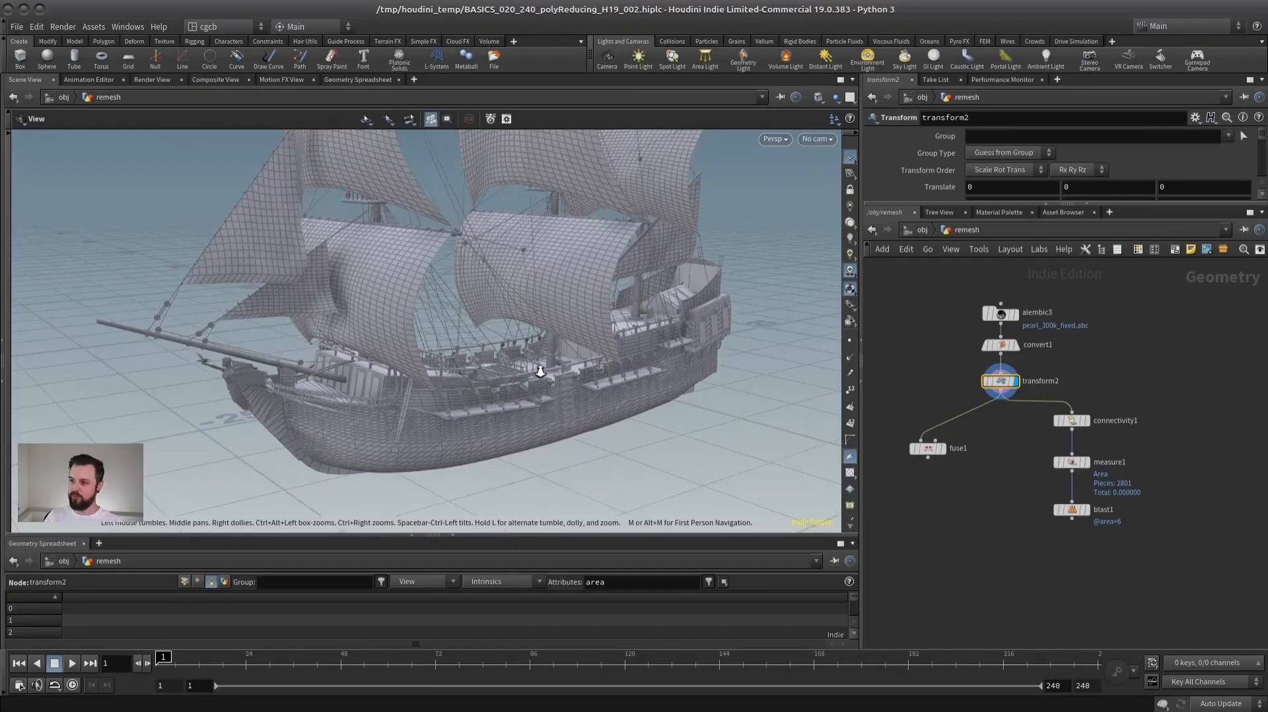
- View the whole ship and display measure1 to review the area attribute of its pieces
drag(540, 371, 466, 362)
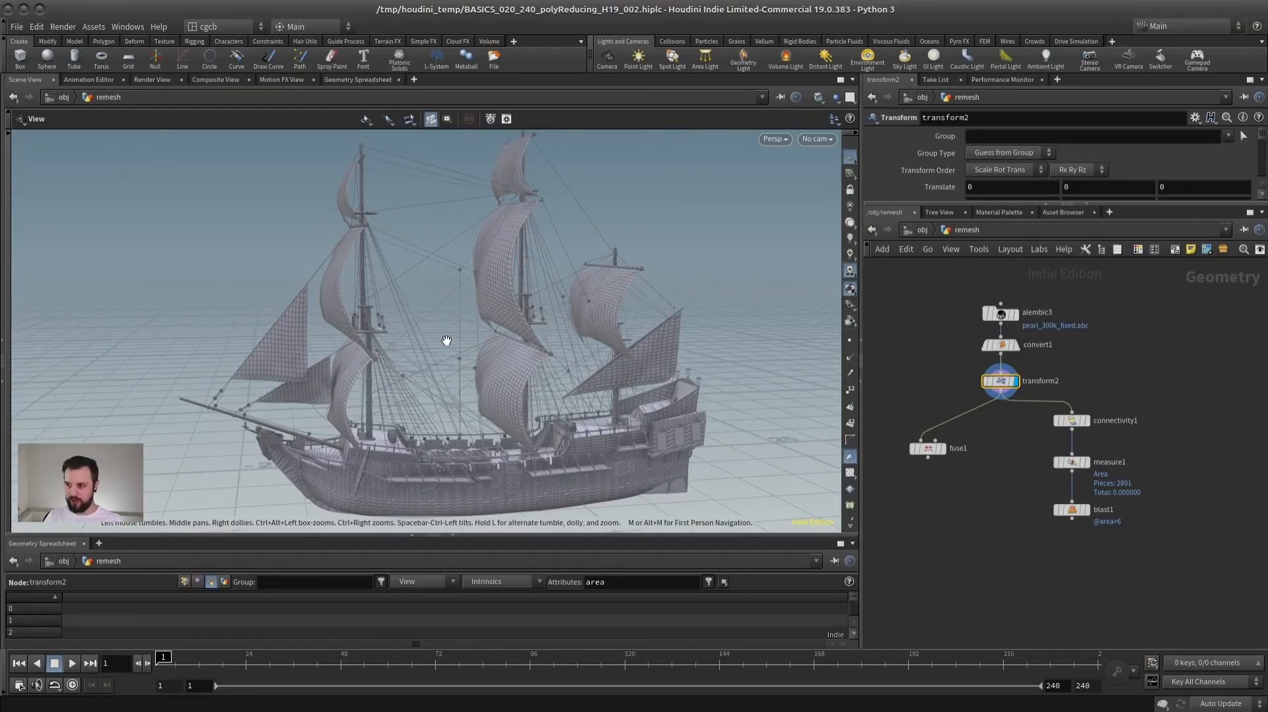
click(1075, 463)
scroll(1038, 481, up, 2)
middle_drag(1037, 481, 1039, 500)
click(1103, 476)
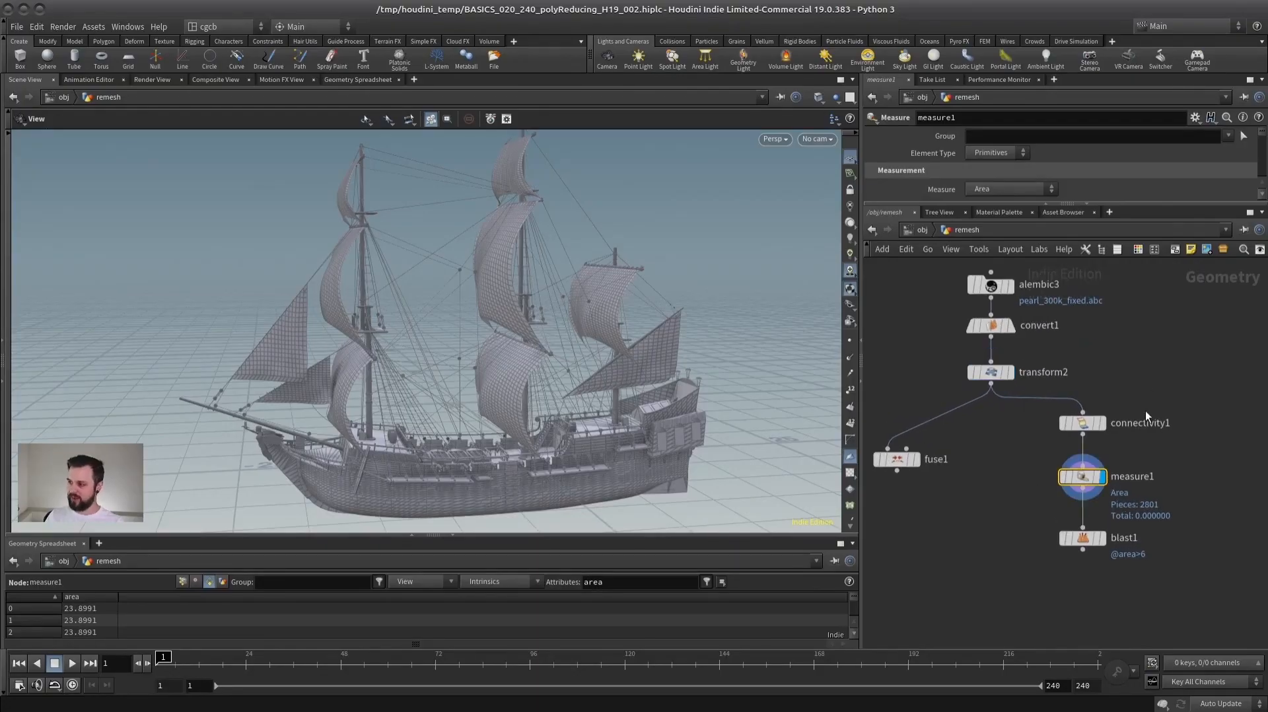
click(1101, 538)
click(1075, 540)
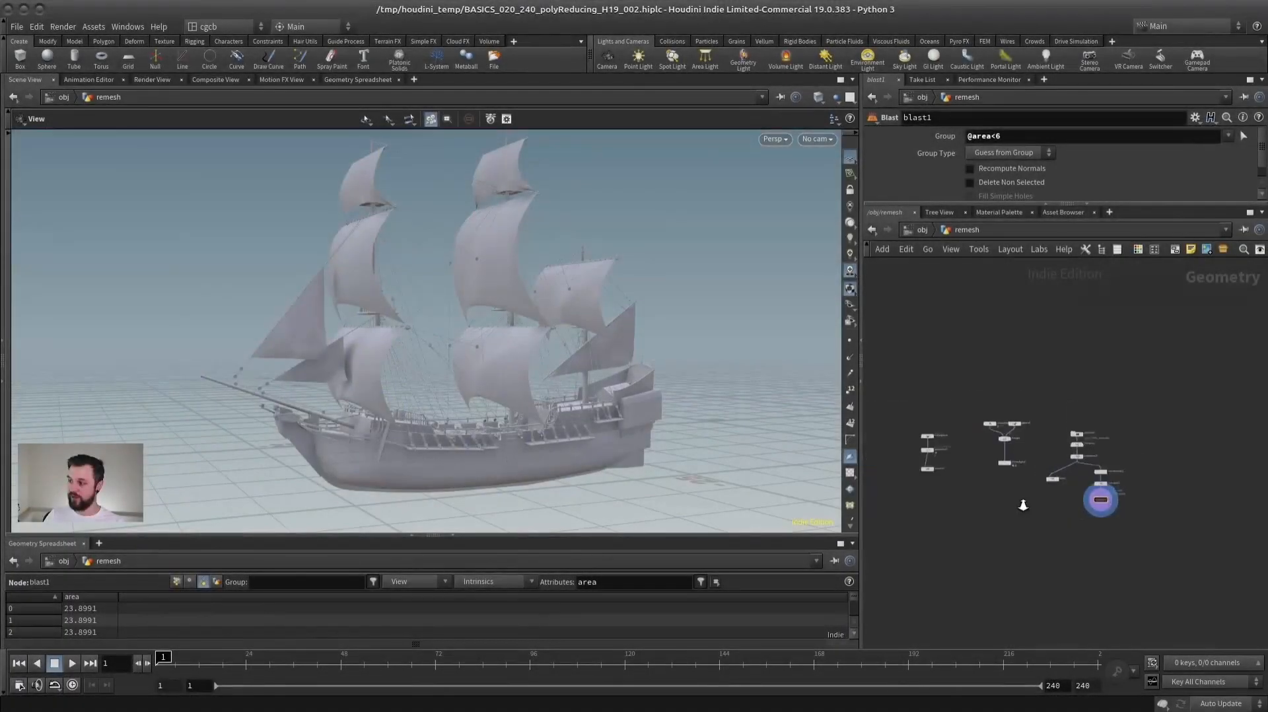
key(l)
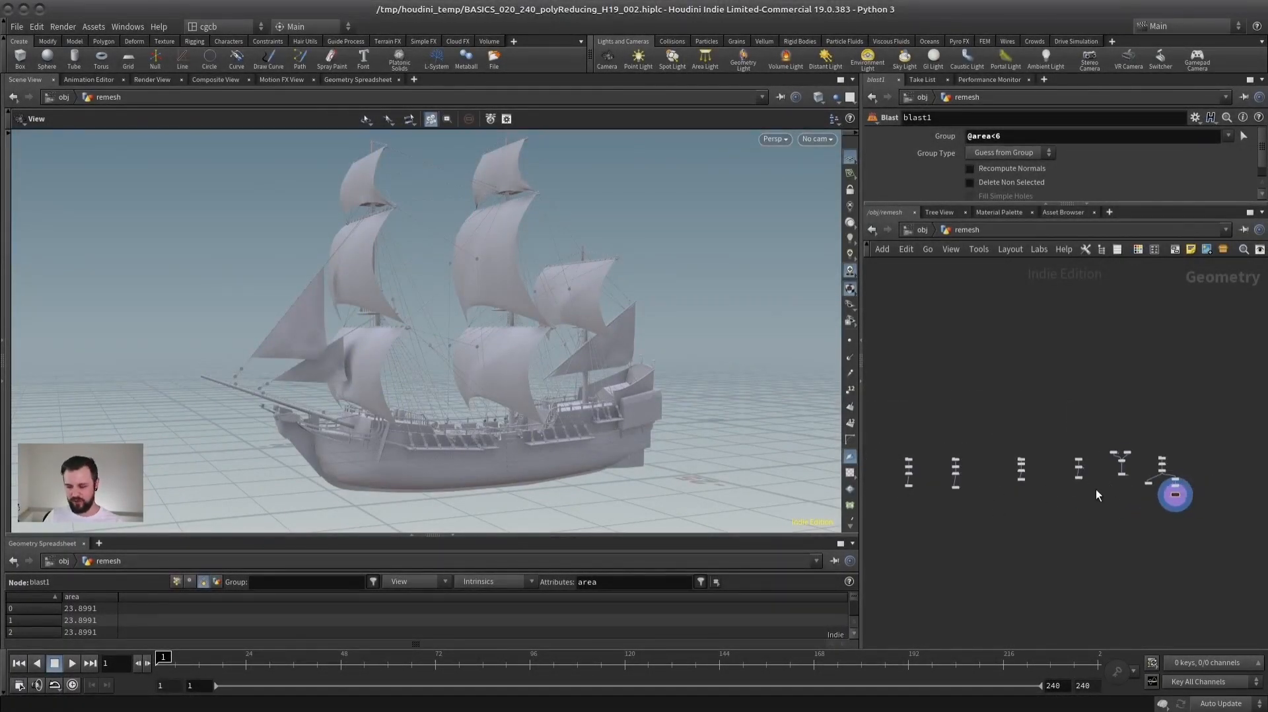
middle_drag(1042, 506, 1057, 506)
mouse_move(1064, 399)
right_down()
mouse_move(1038, 408)
mouse_move(1052, 405)
right_up()
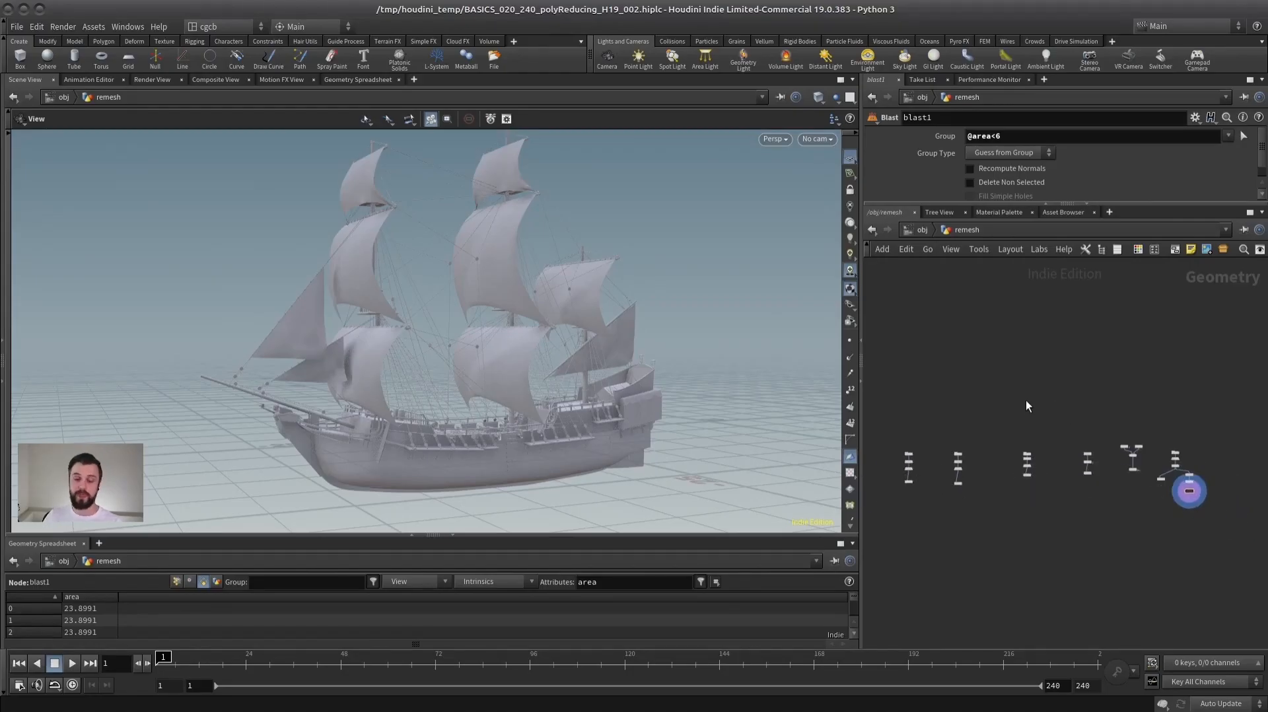